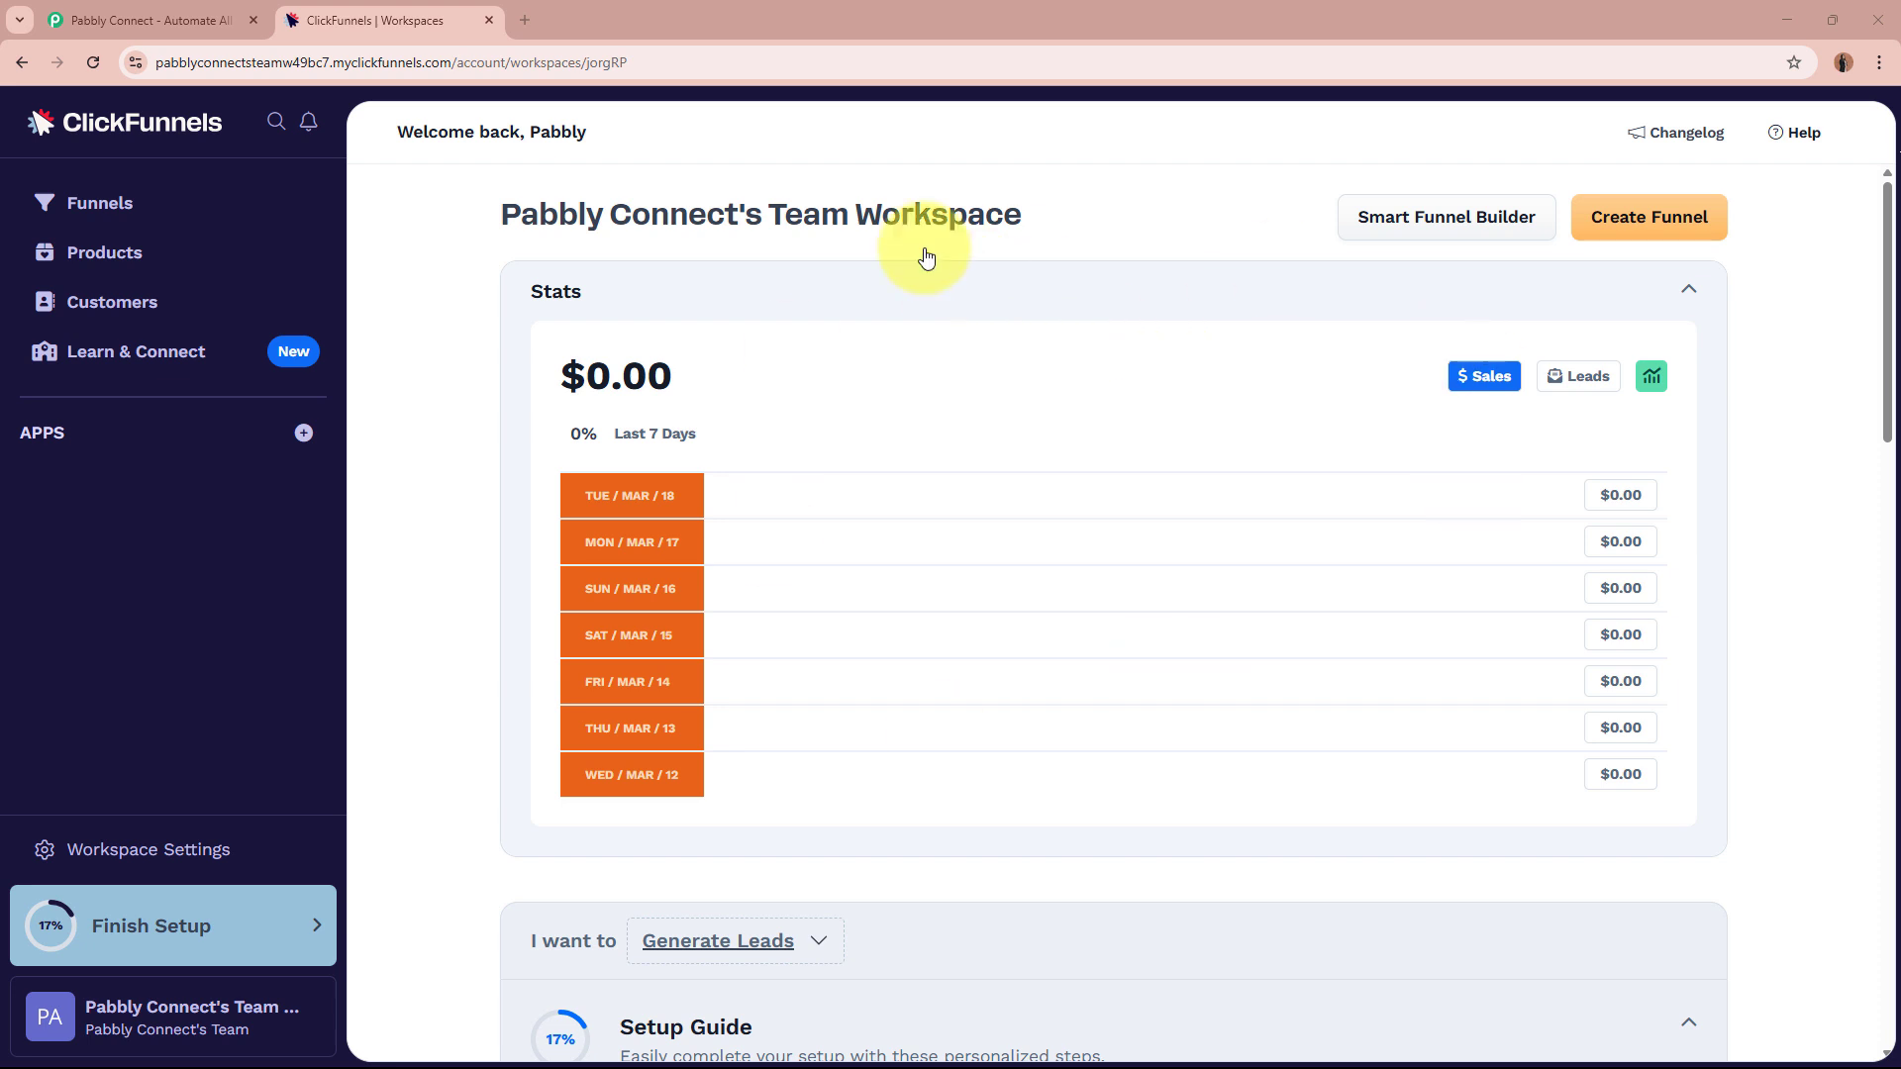
# Reload the Pabbly page in its tab and sign in to the Pabbly account.
pyautogui.click(163, 11)
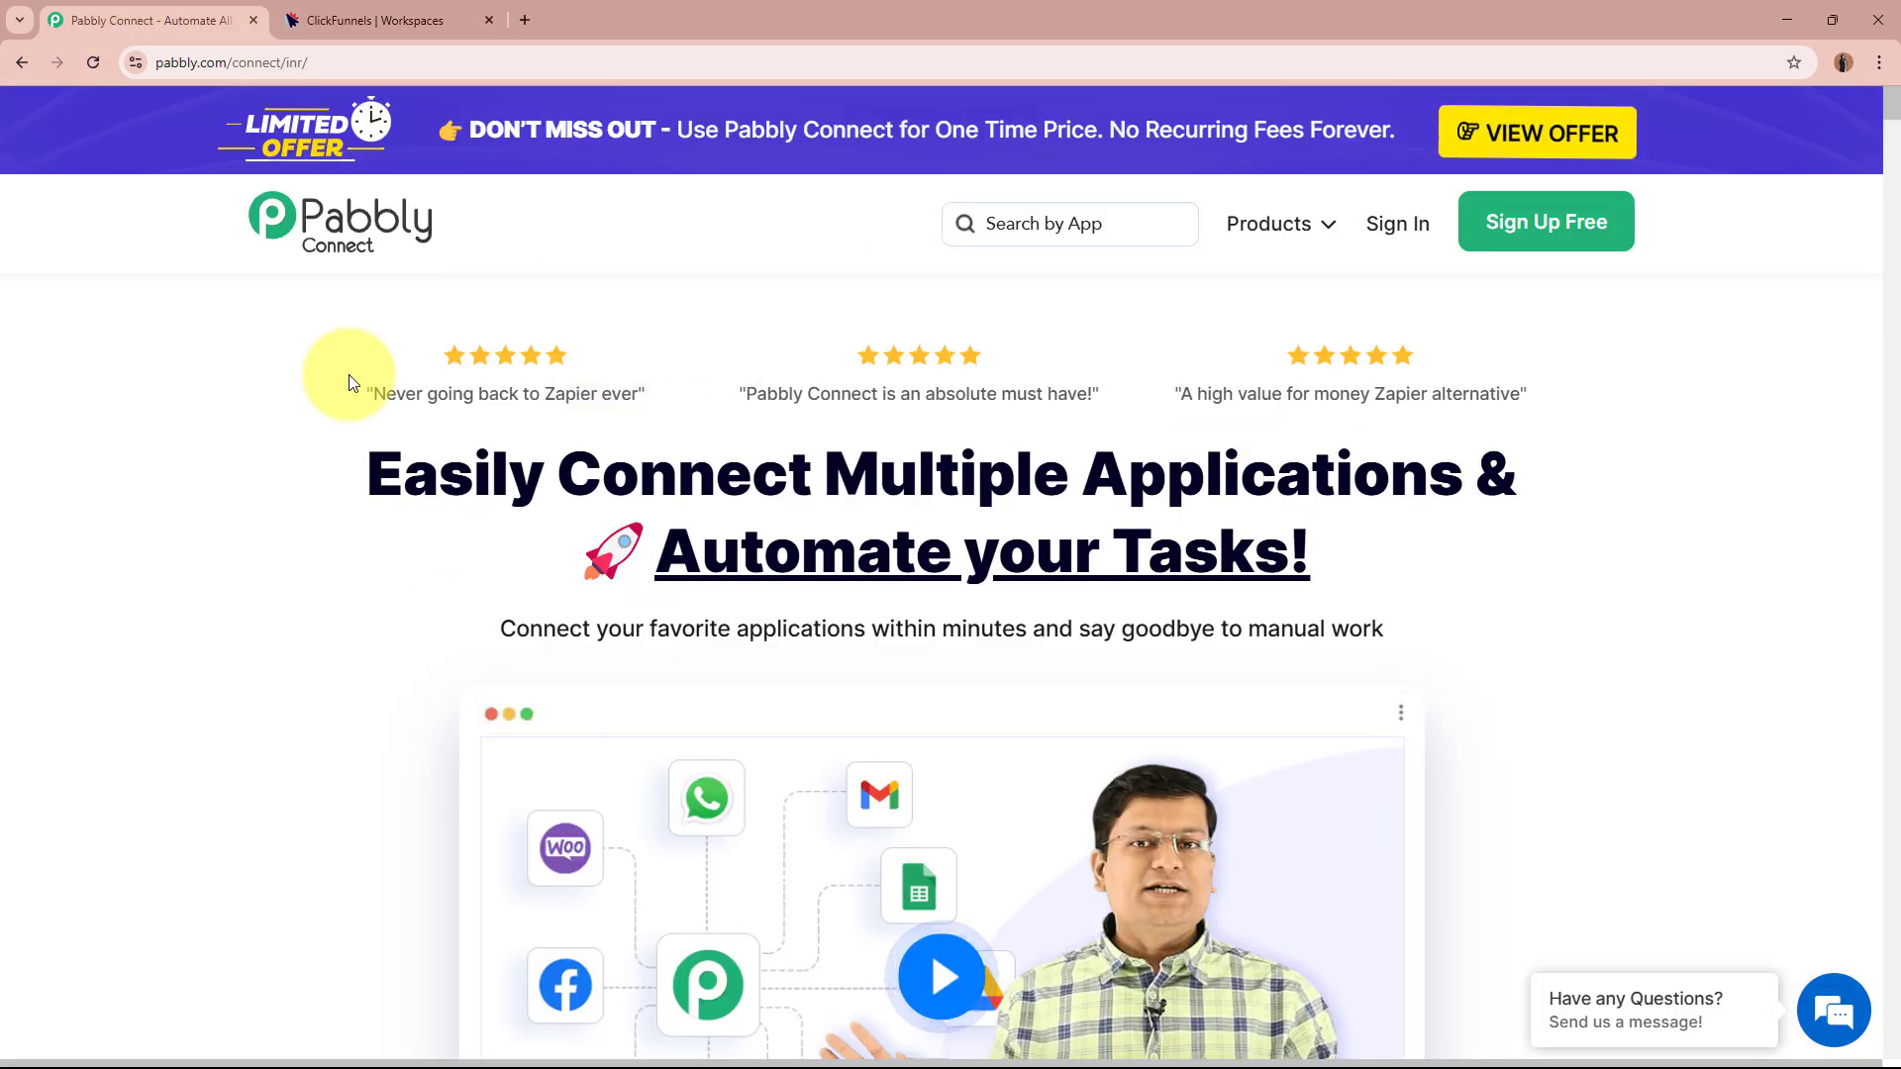
pyautogui.click(159, 64)
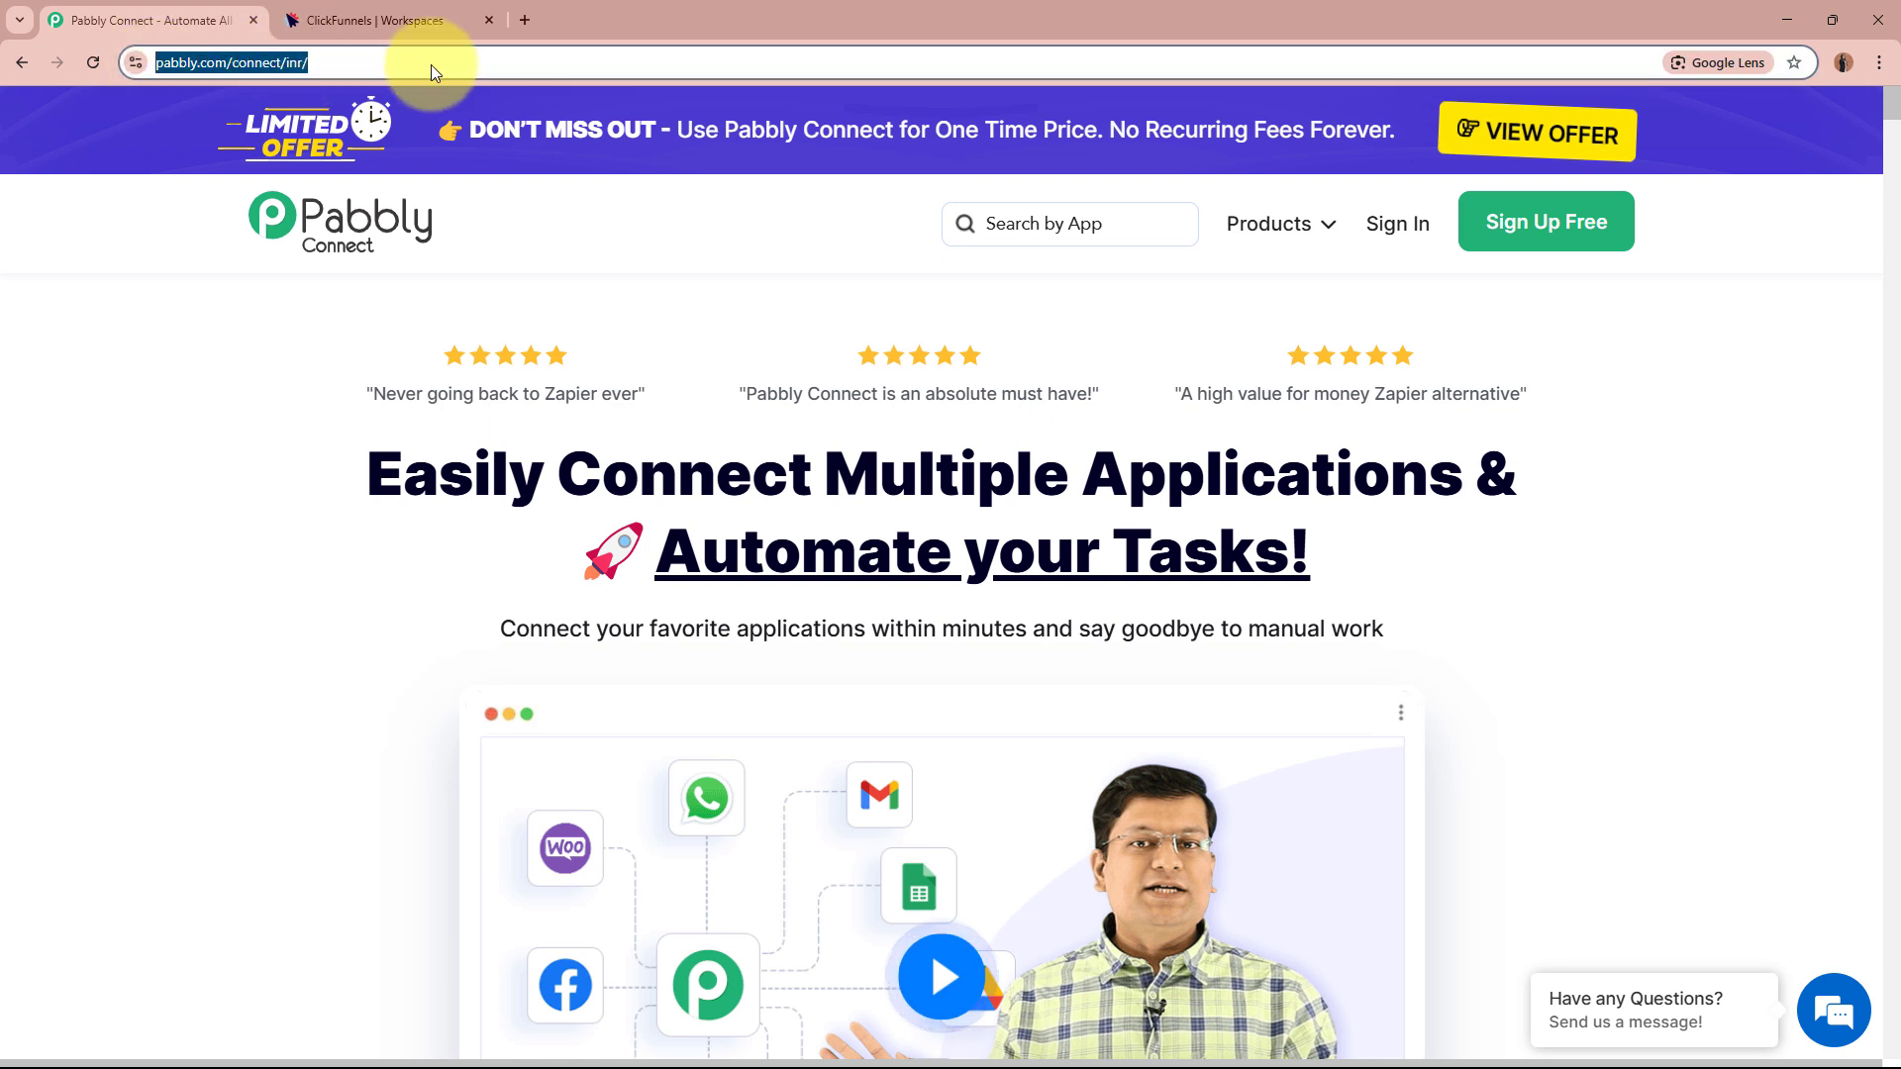
pyautogui.press('Return')
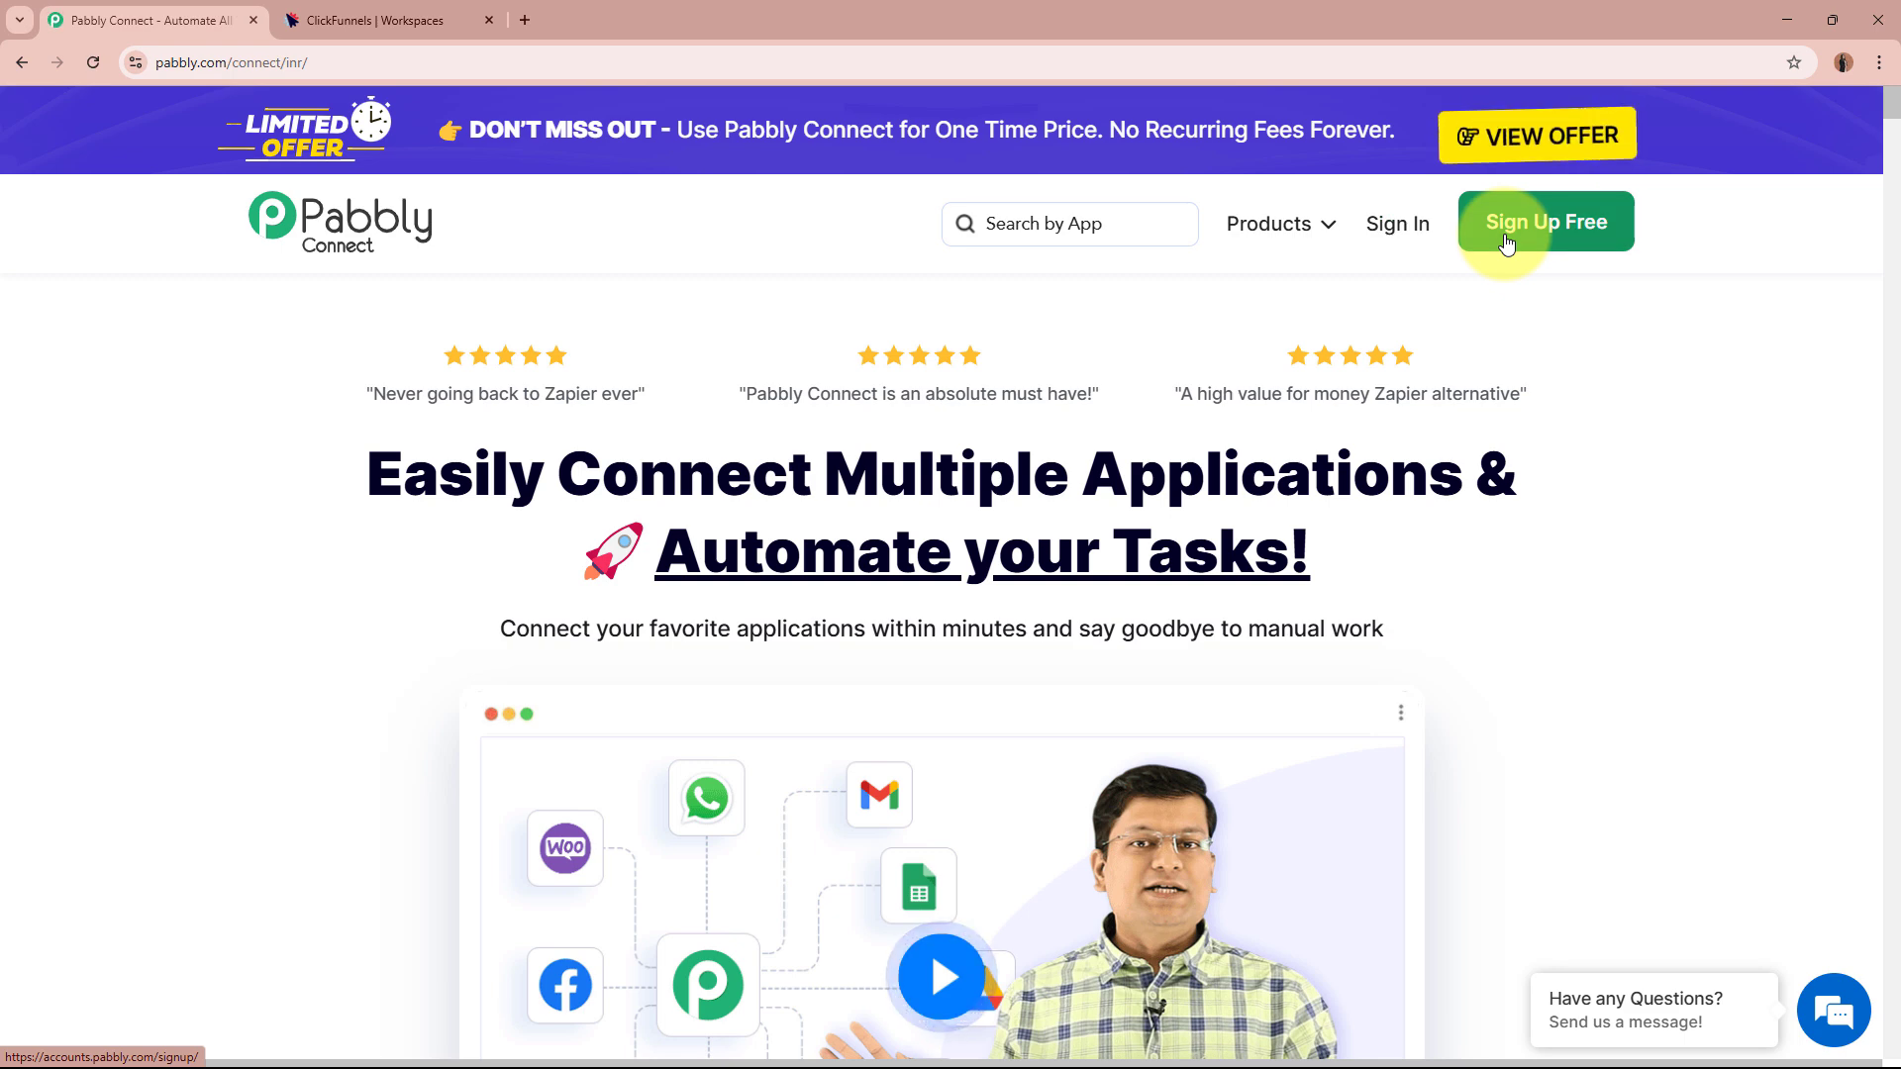
pyautogui.click(1426, 233)
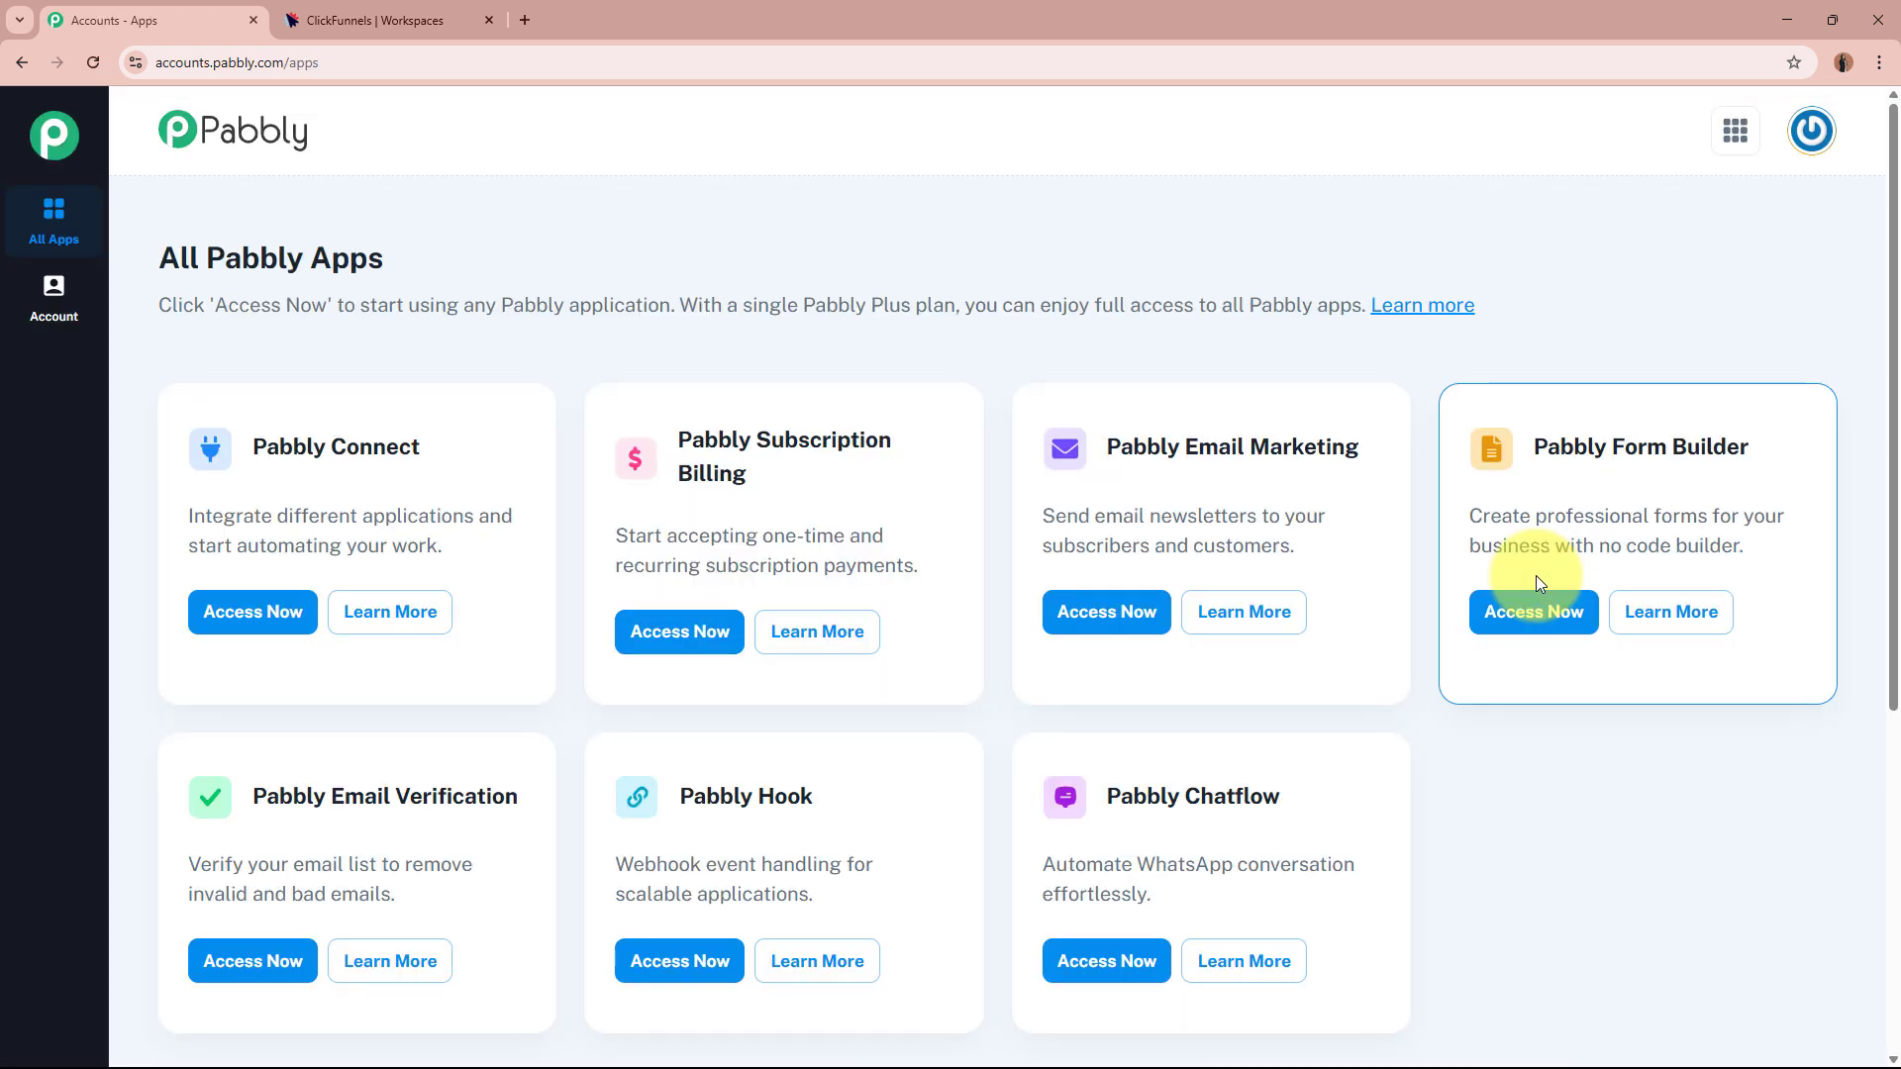
# Open Pabbly Connect in a new tab from the All Pabbly Apps page.
pyautogui.tripleClick(208, 259)
pyautogui.click(689, 263)
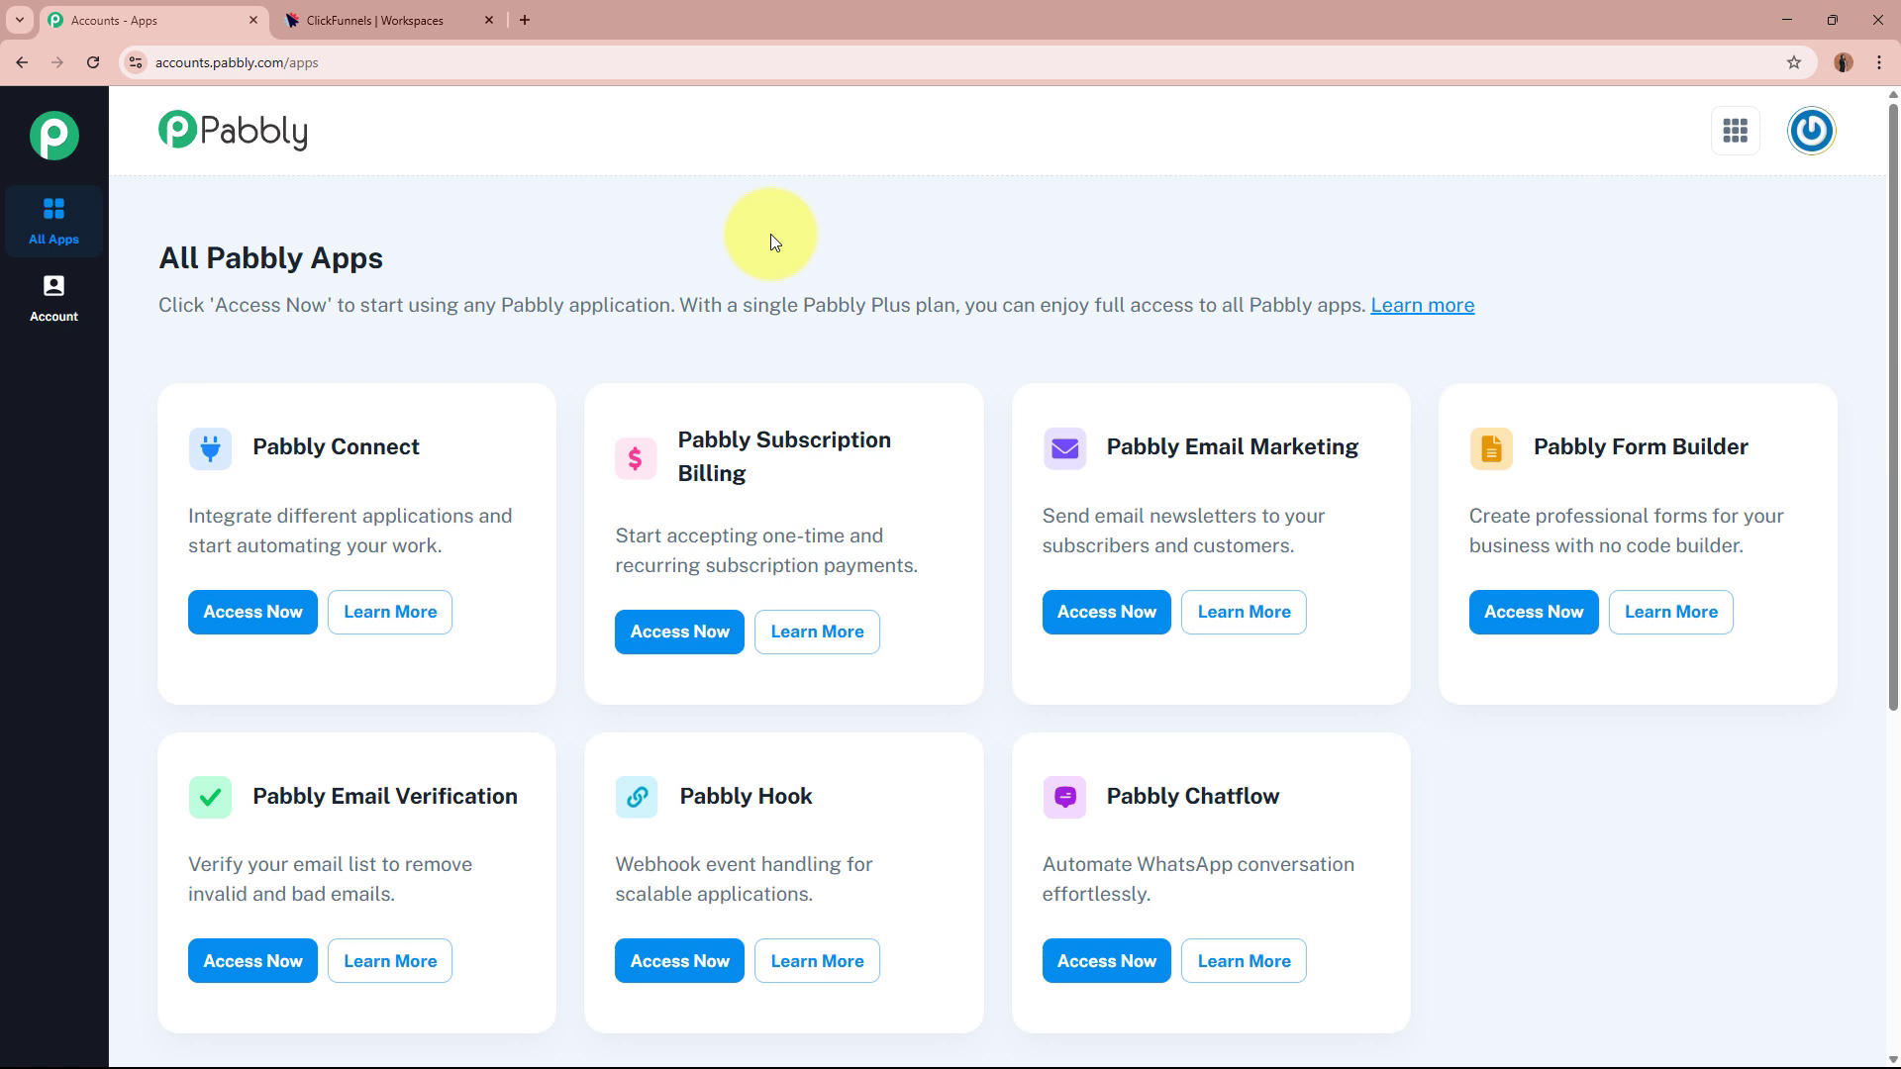
pyautogui.moveTo(220, 444); pyautogui.dragTo(479, 445)
pyautogui.click(480, 438)
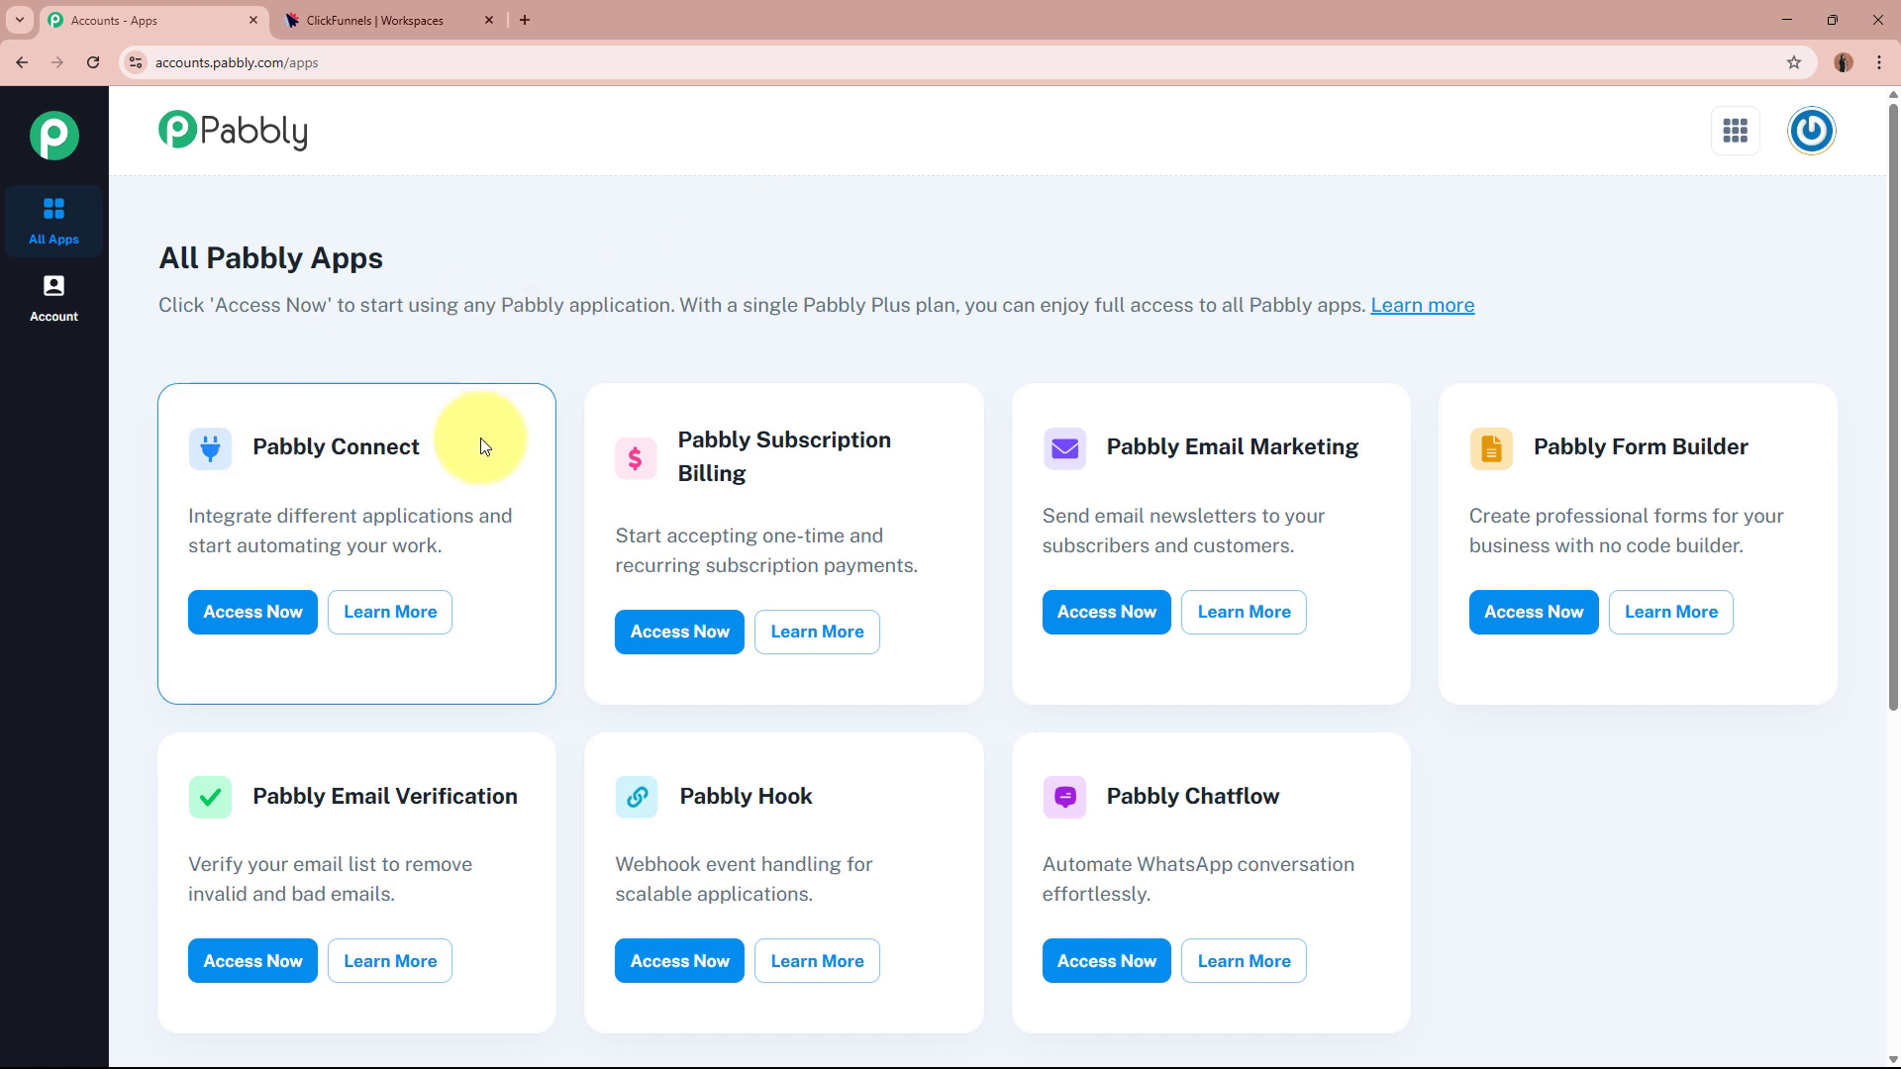
pyautogui.click(264, 609)
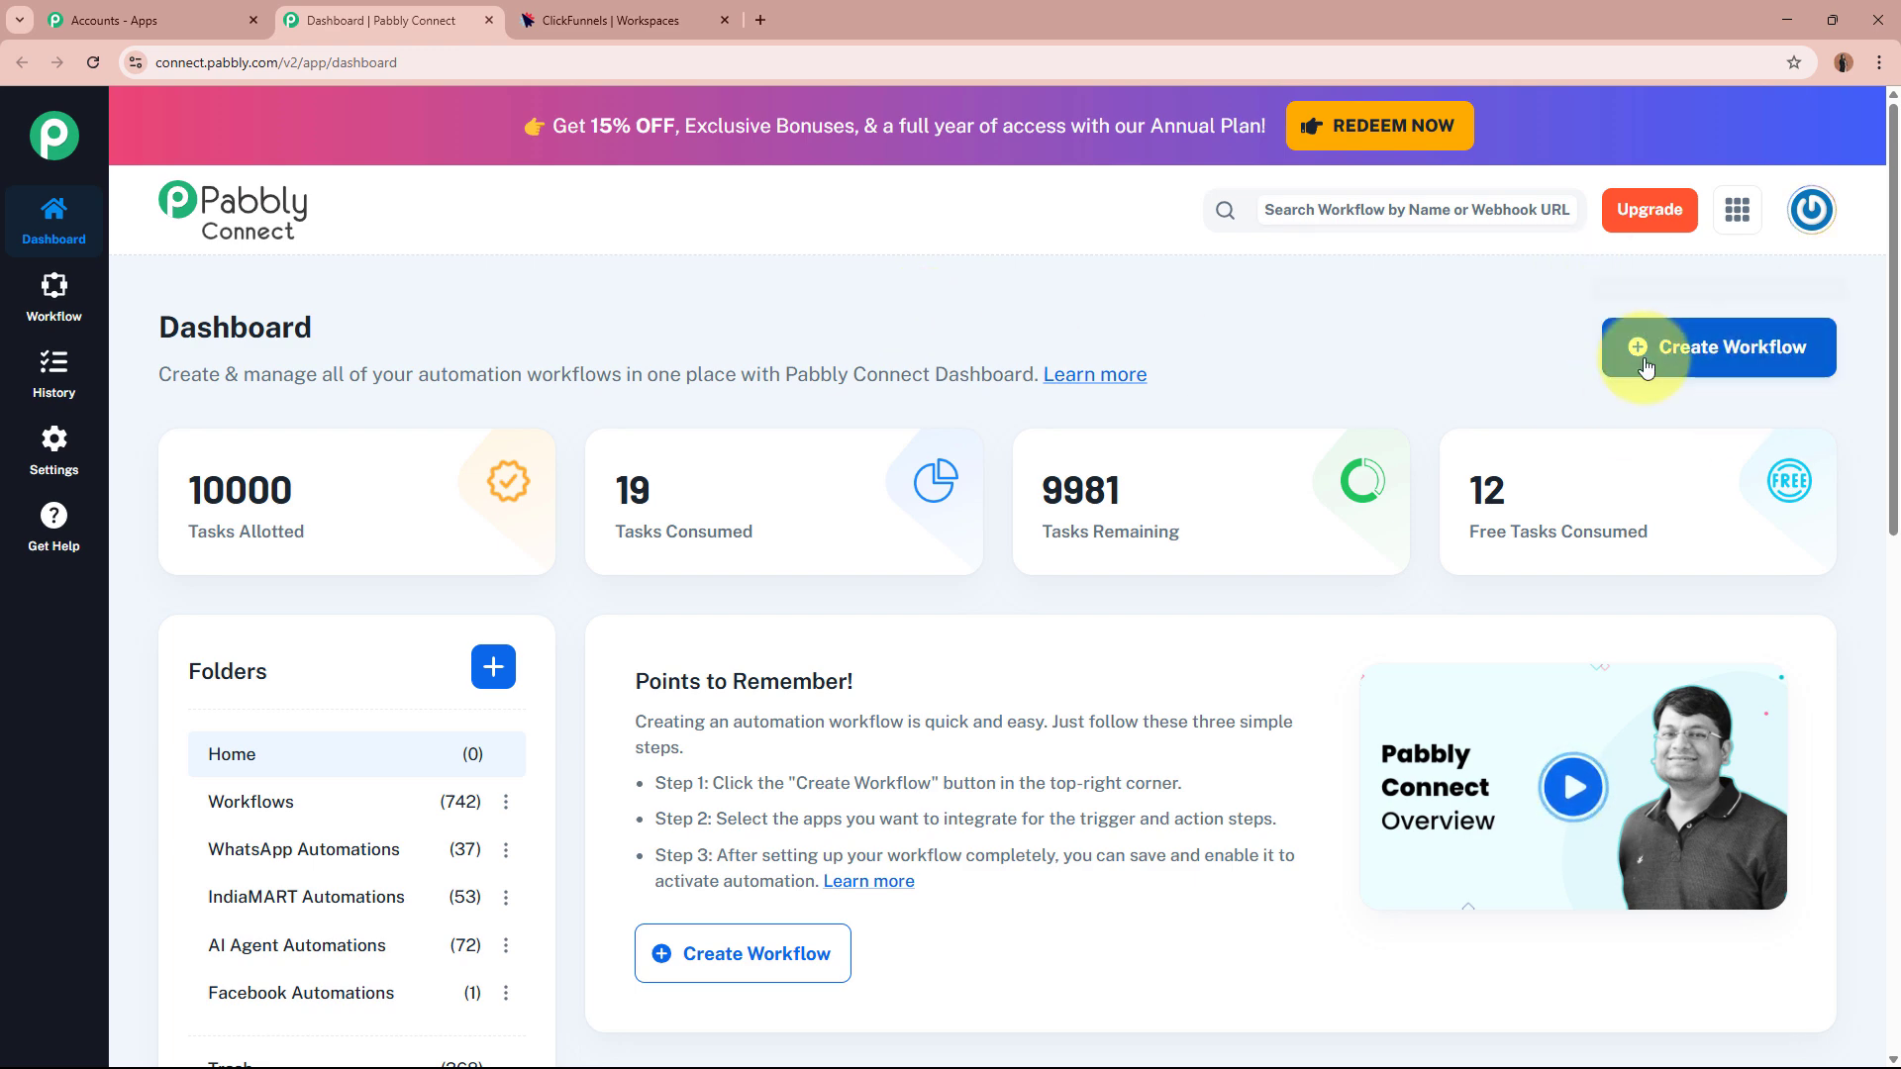
# Create the workflow 'Automate ClickFunnels using Pabbly Connect – Step-by-Step Guide' in the Workflows folder.
pyautogui.click(1720, 358)
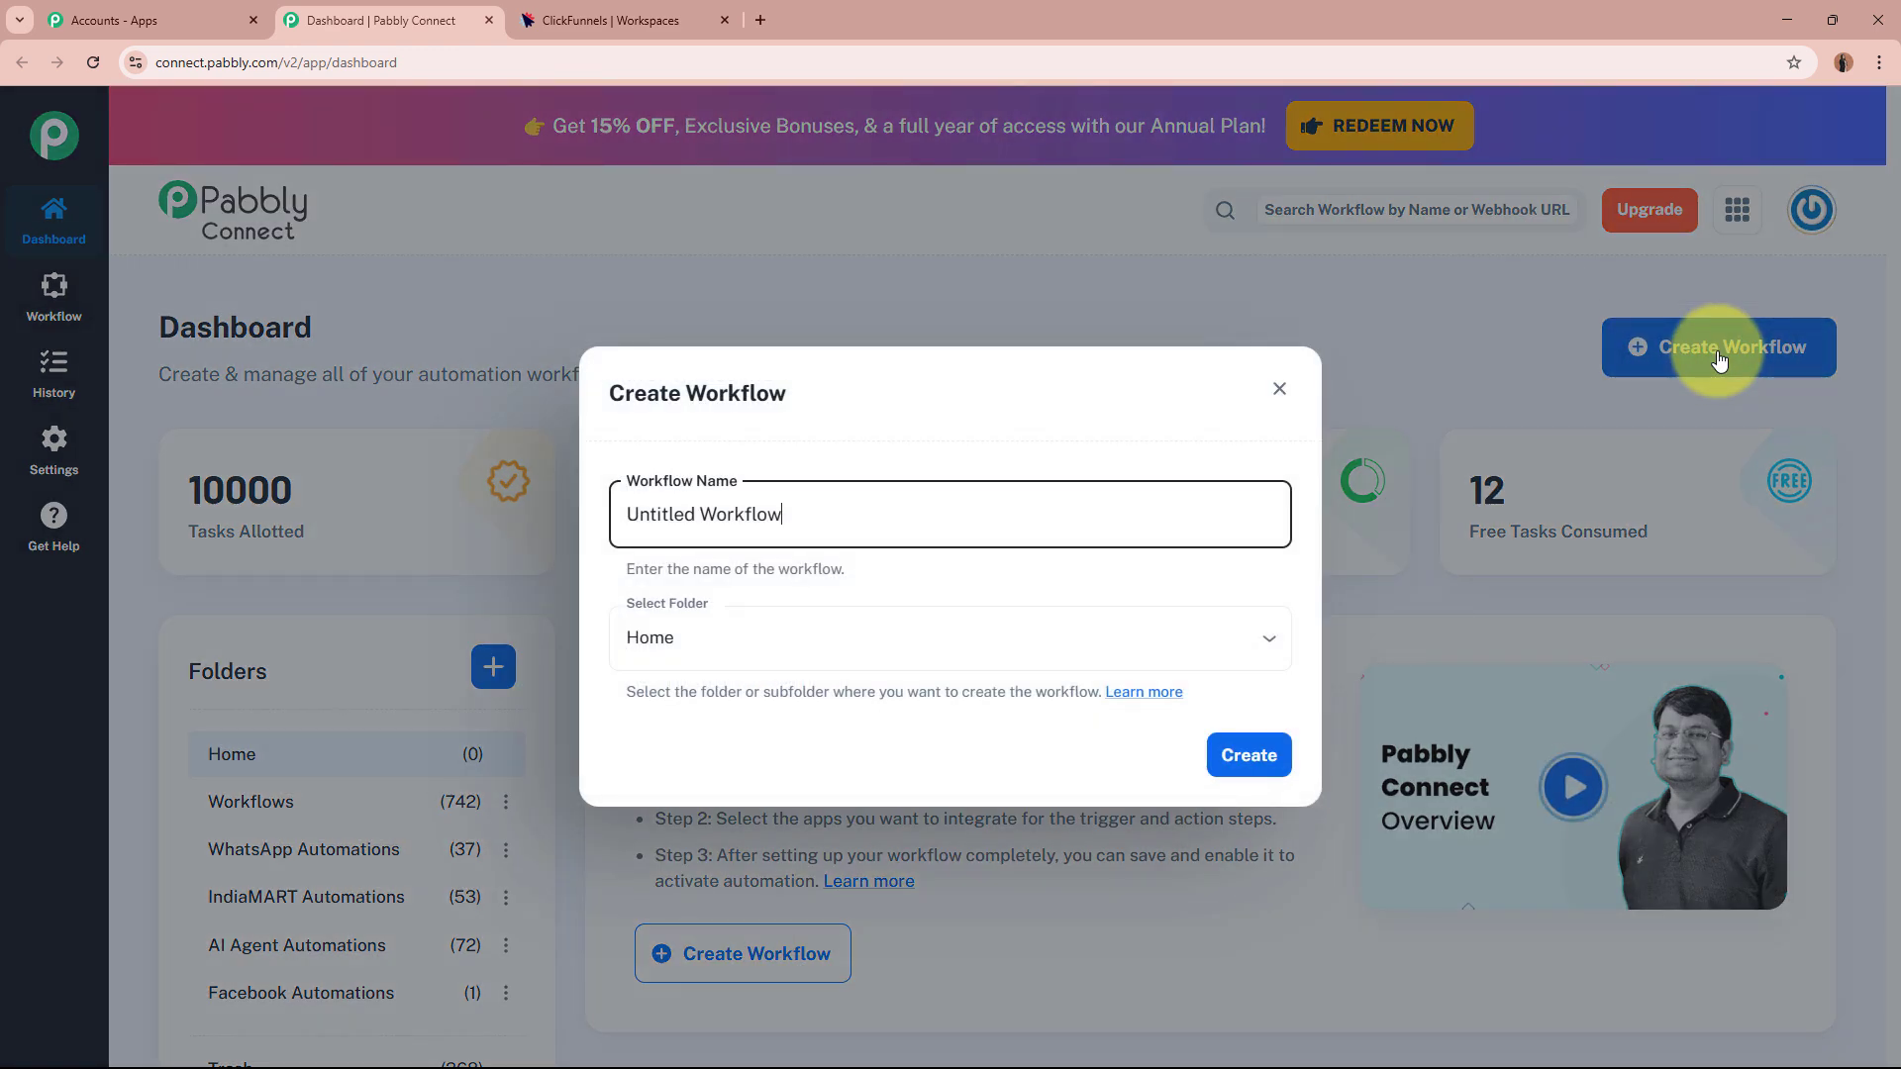
pyautogui.tripleClick(628, 514)
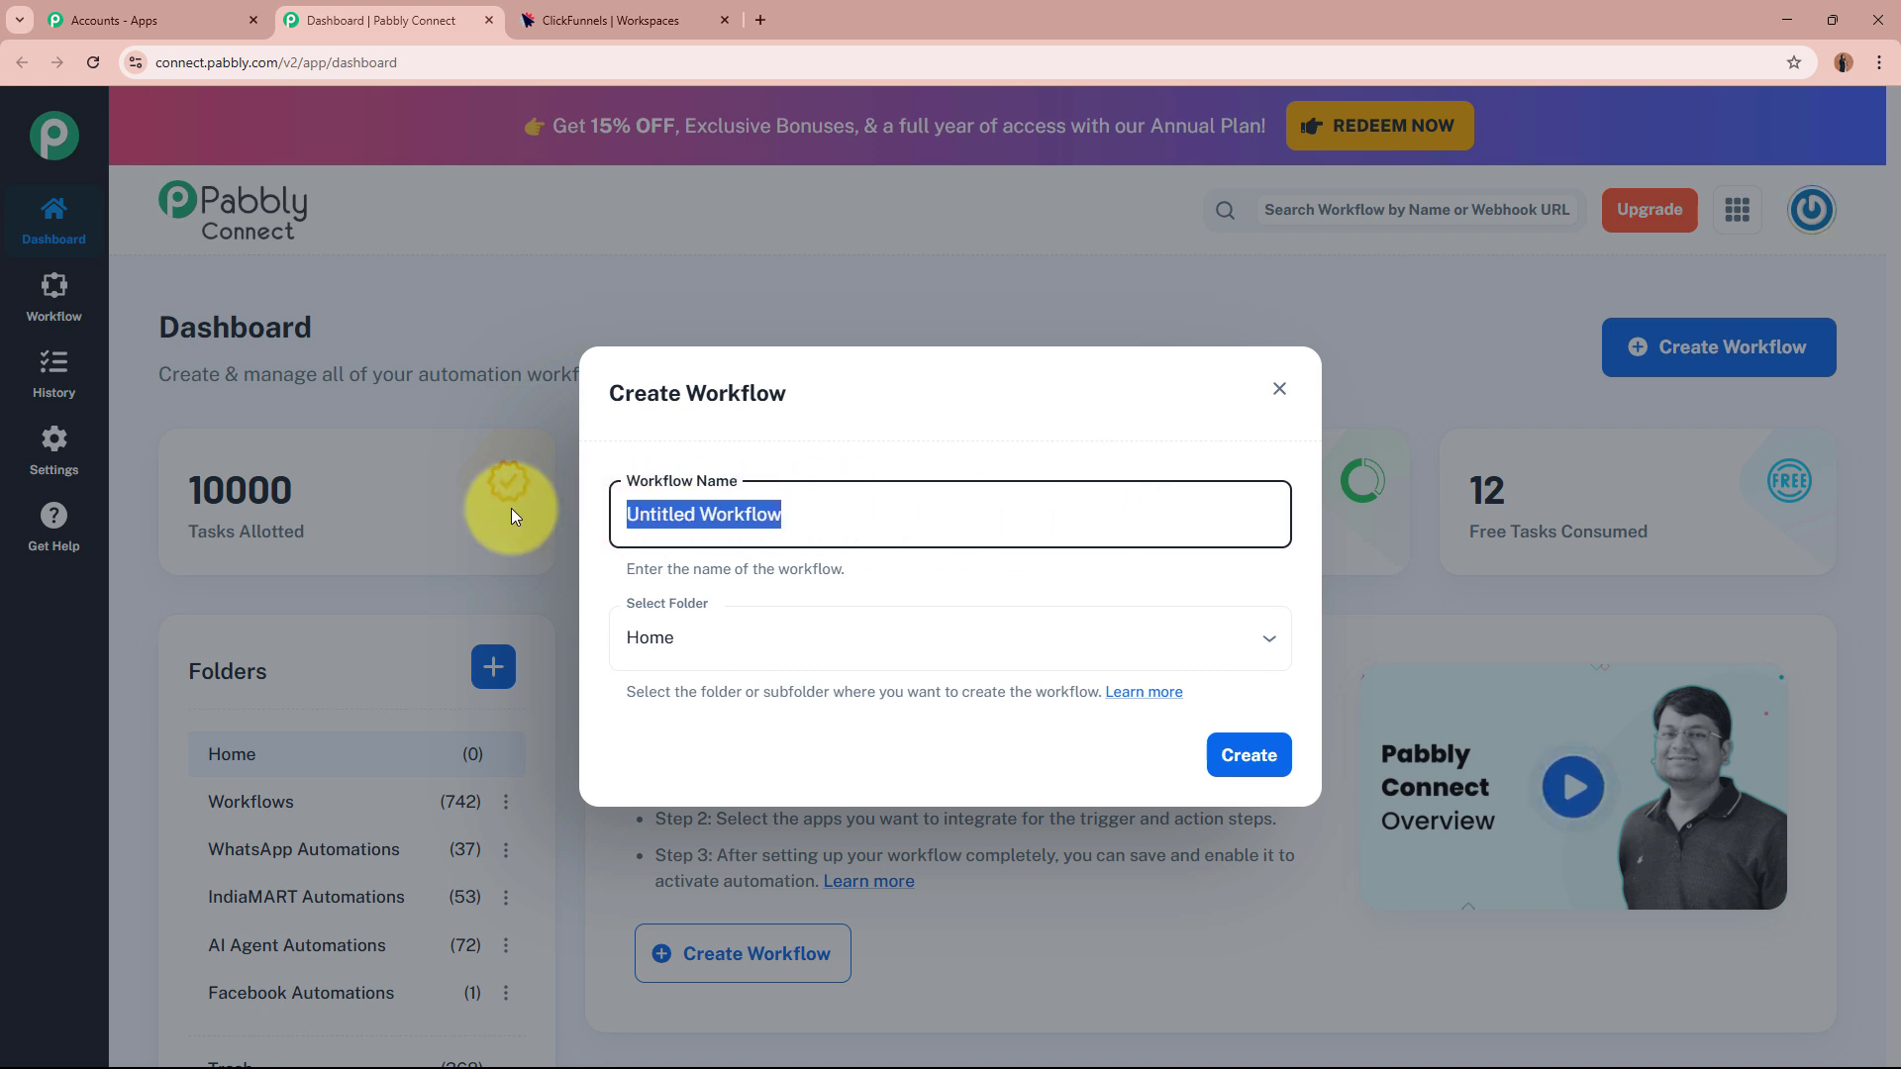
pyautogui.write('Automate ClickFunnels using Pabbly Connect – Step-by-Step Guide')
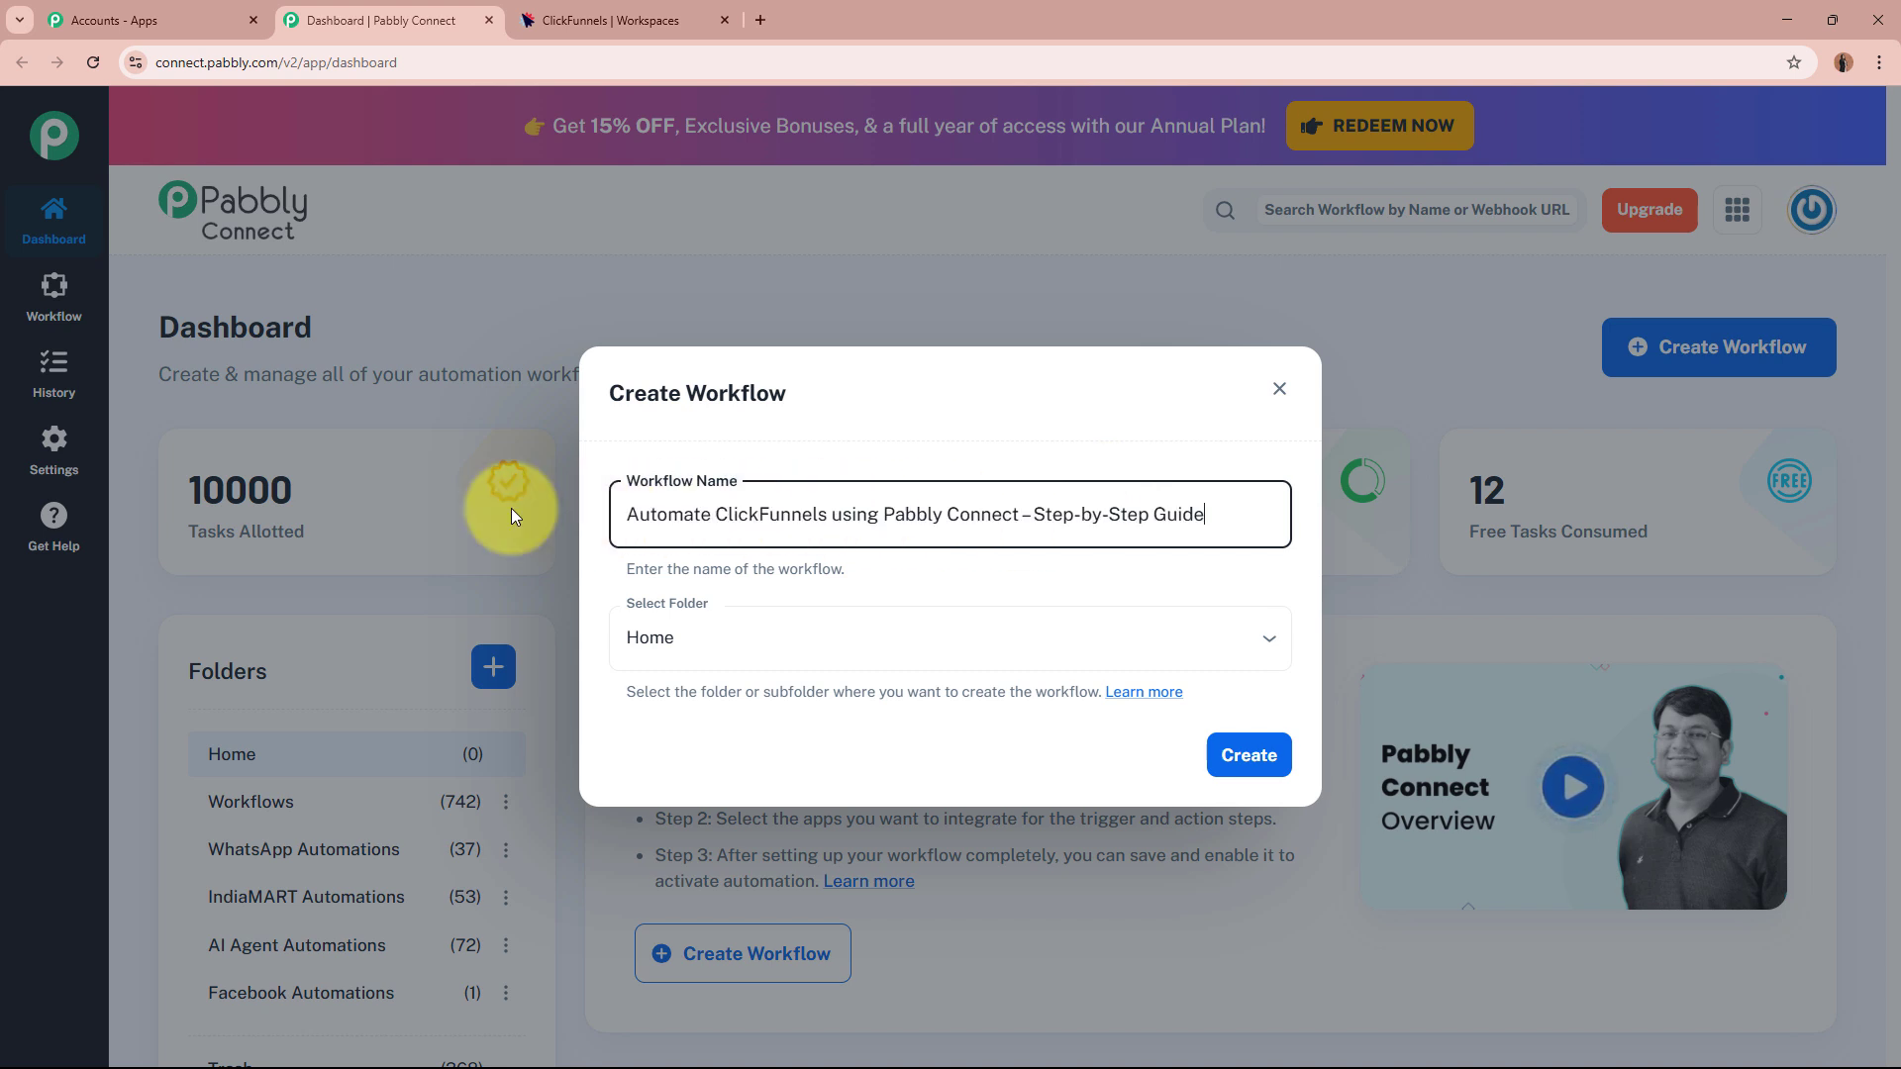
pyautogui.moveTo(669, 514); pyautogui.dragTo(1188, 509)
pyautogui.click(1112, 590)
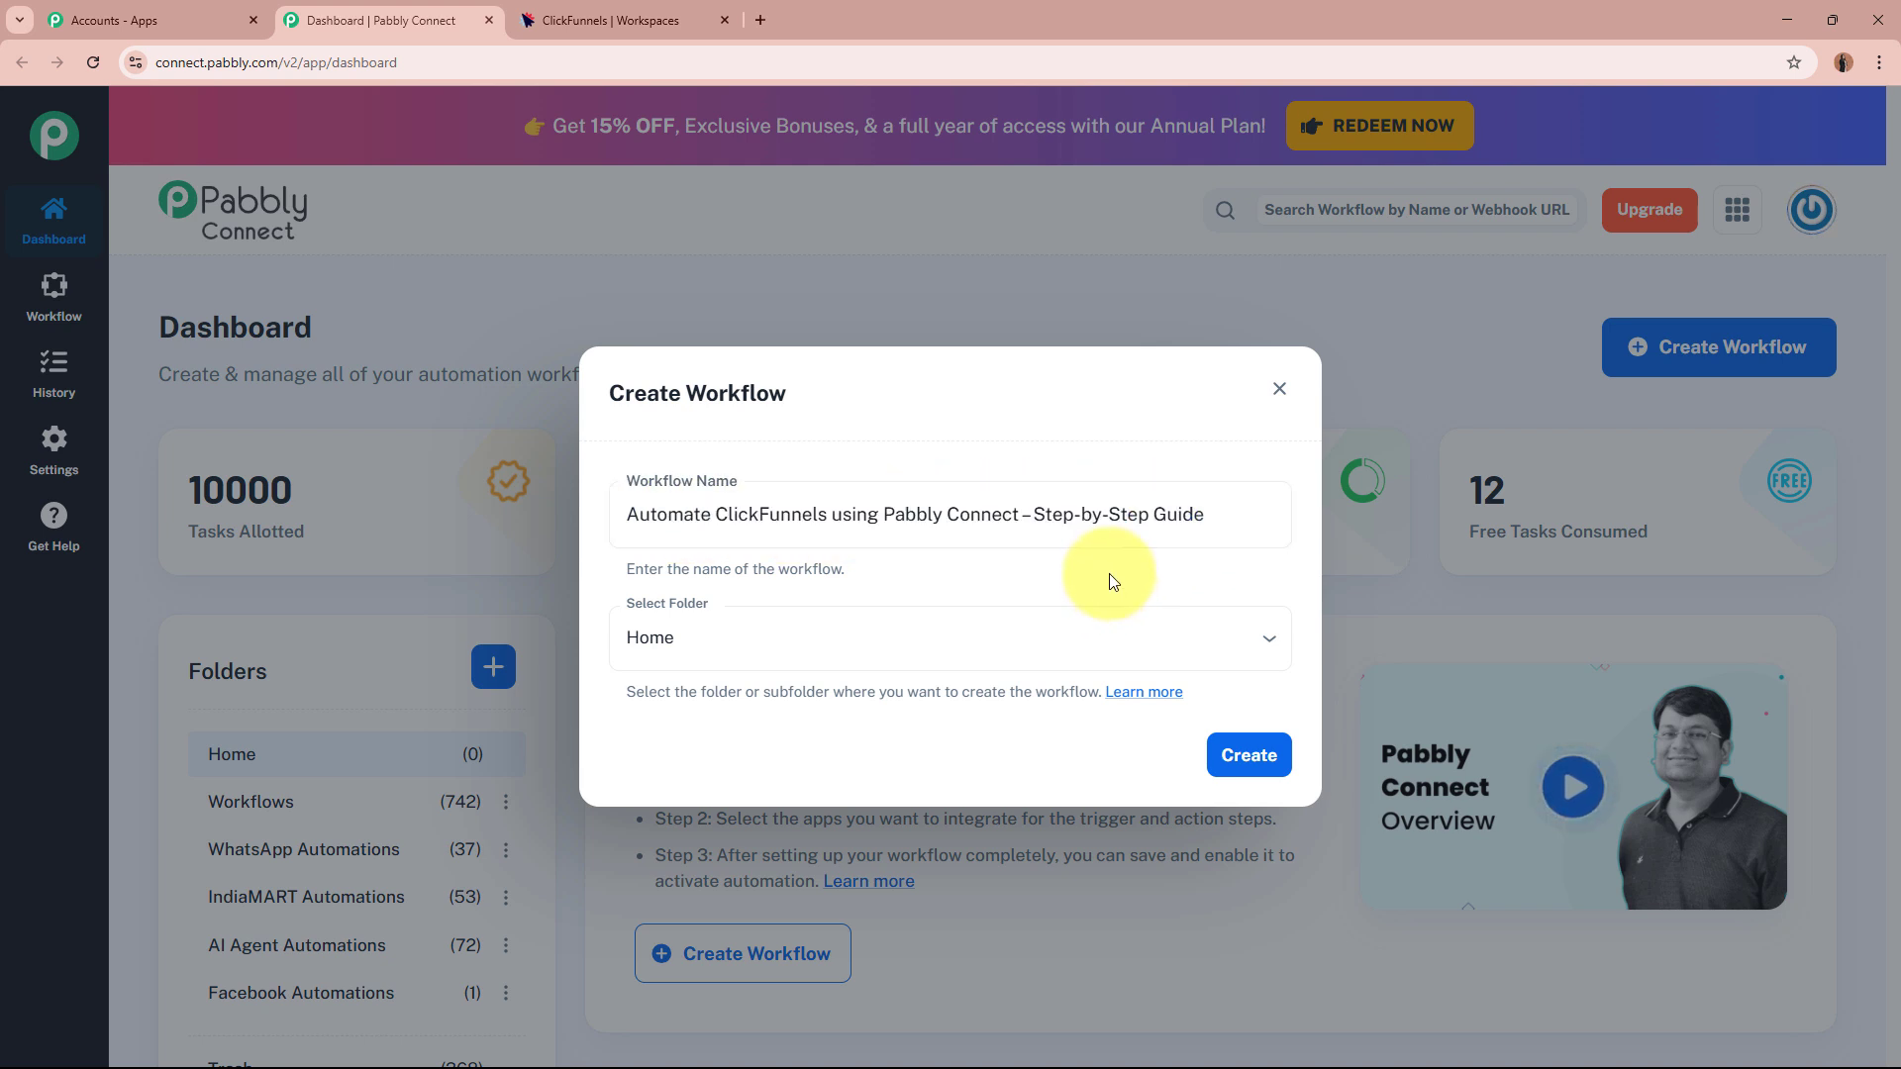
pyautogui.click(777, 622)
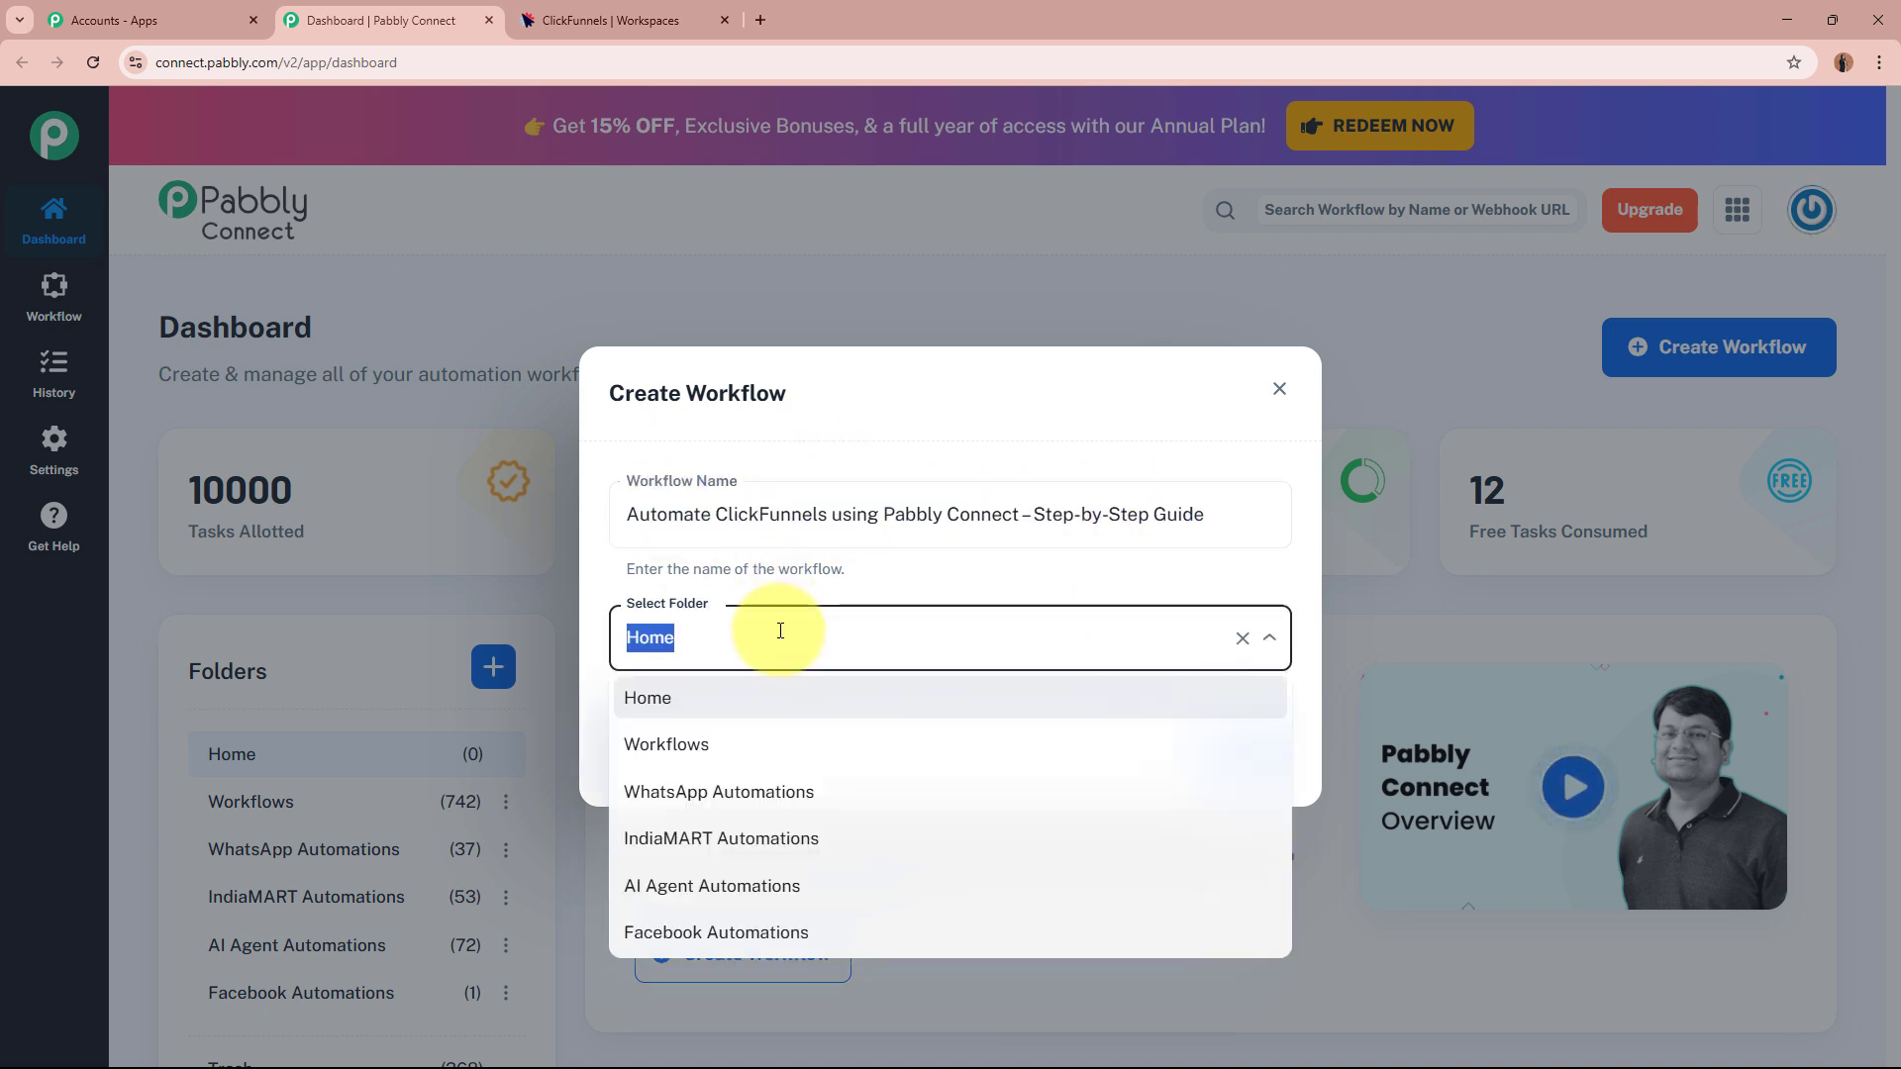
pyautogui.click(775, 753)
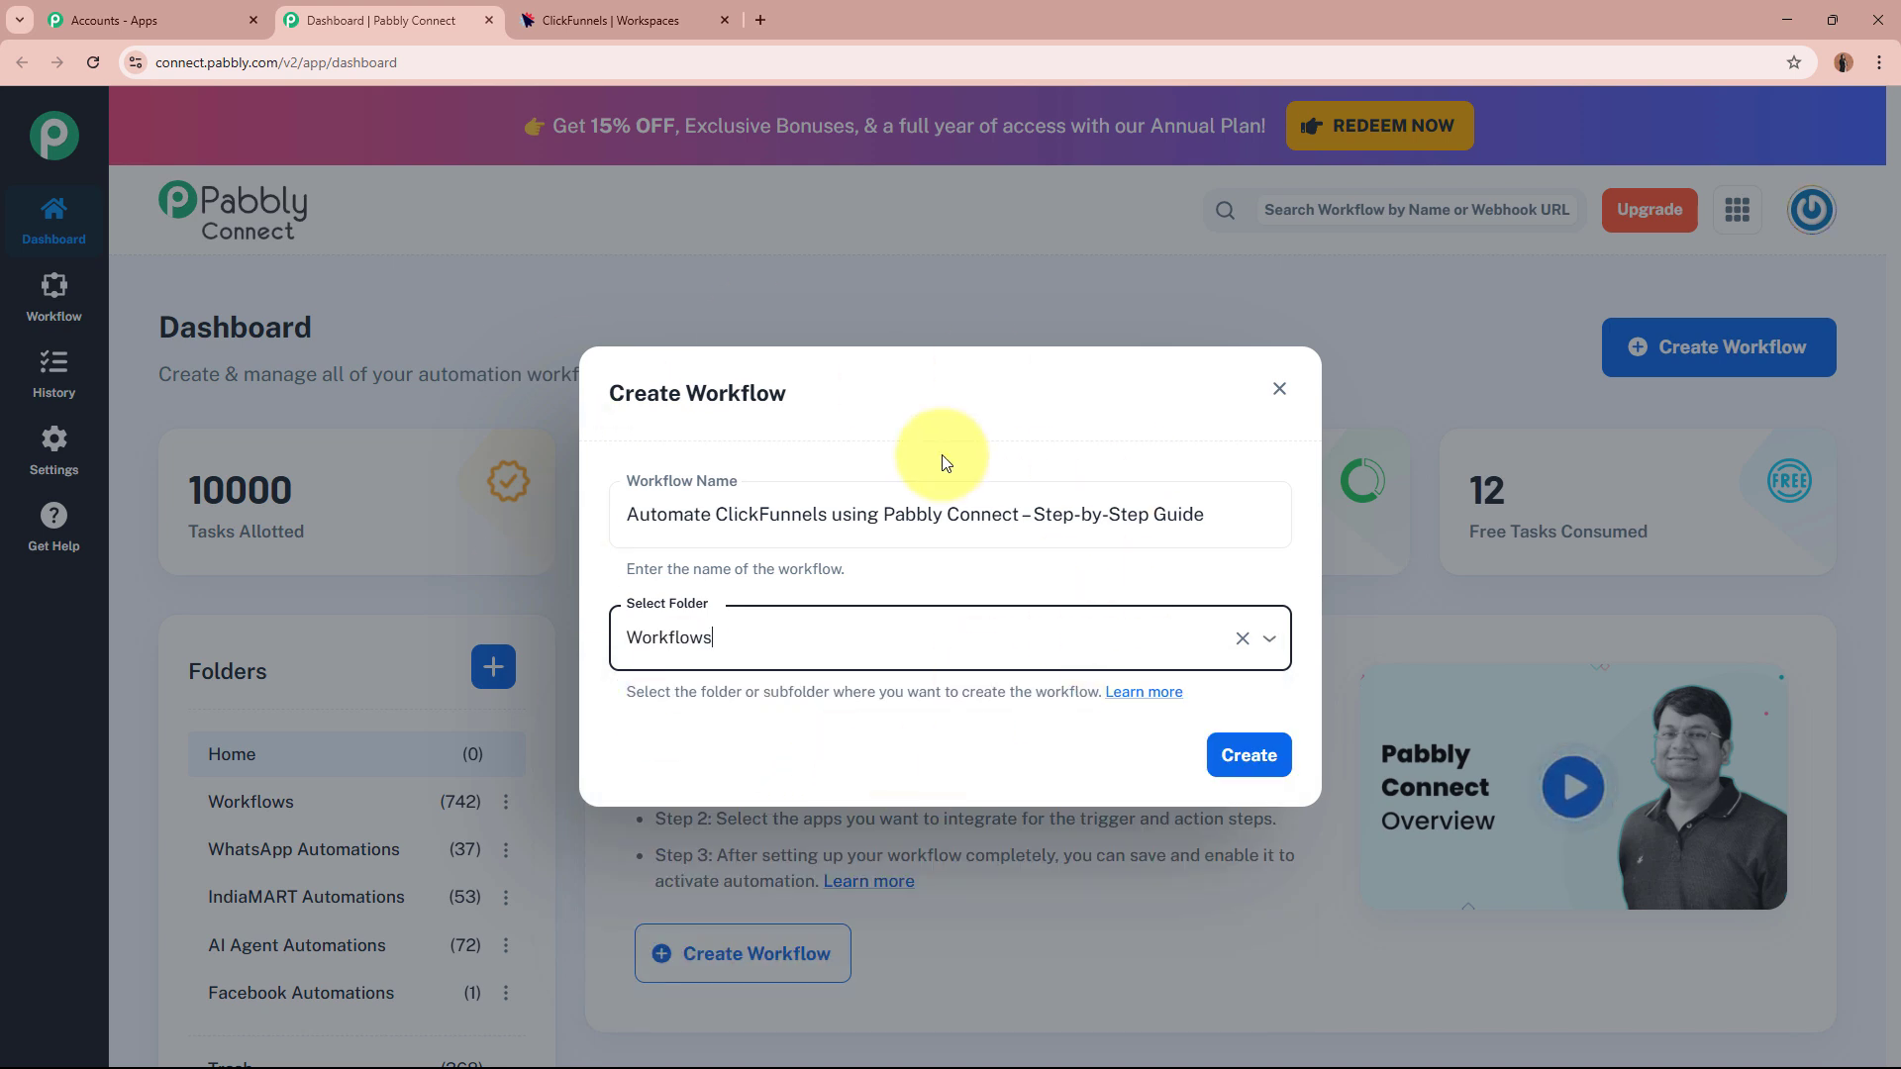
pyautogui.click(1247, 755)
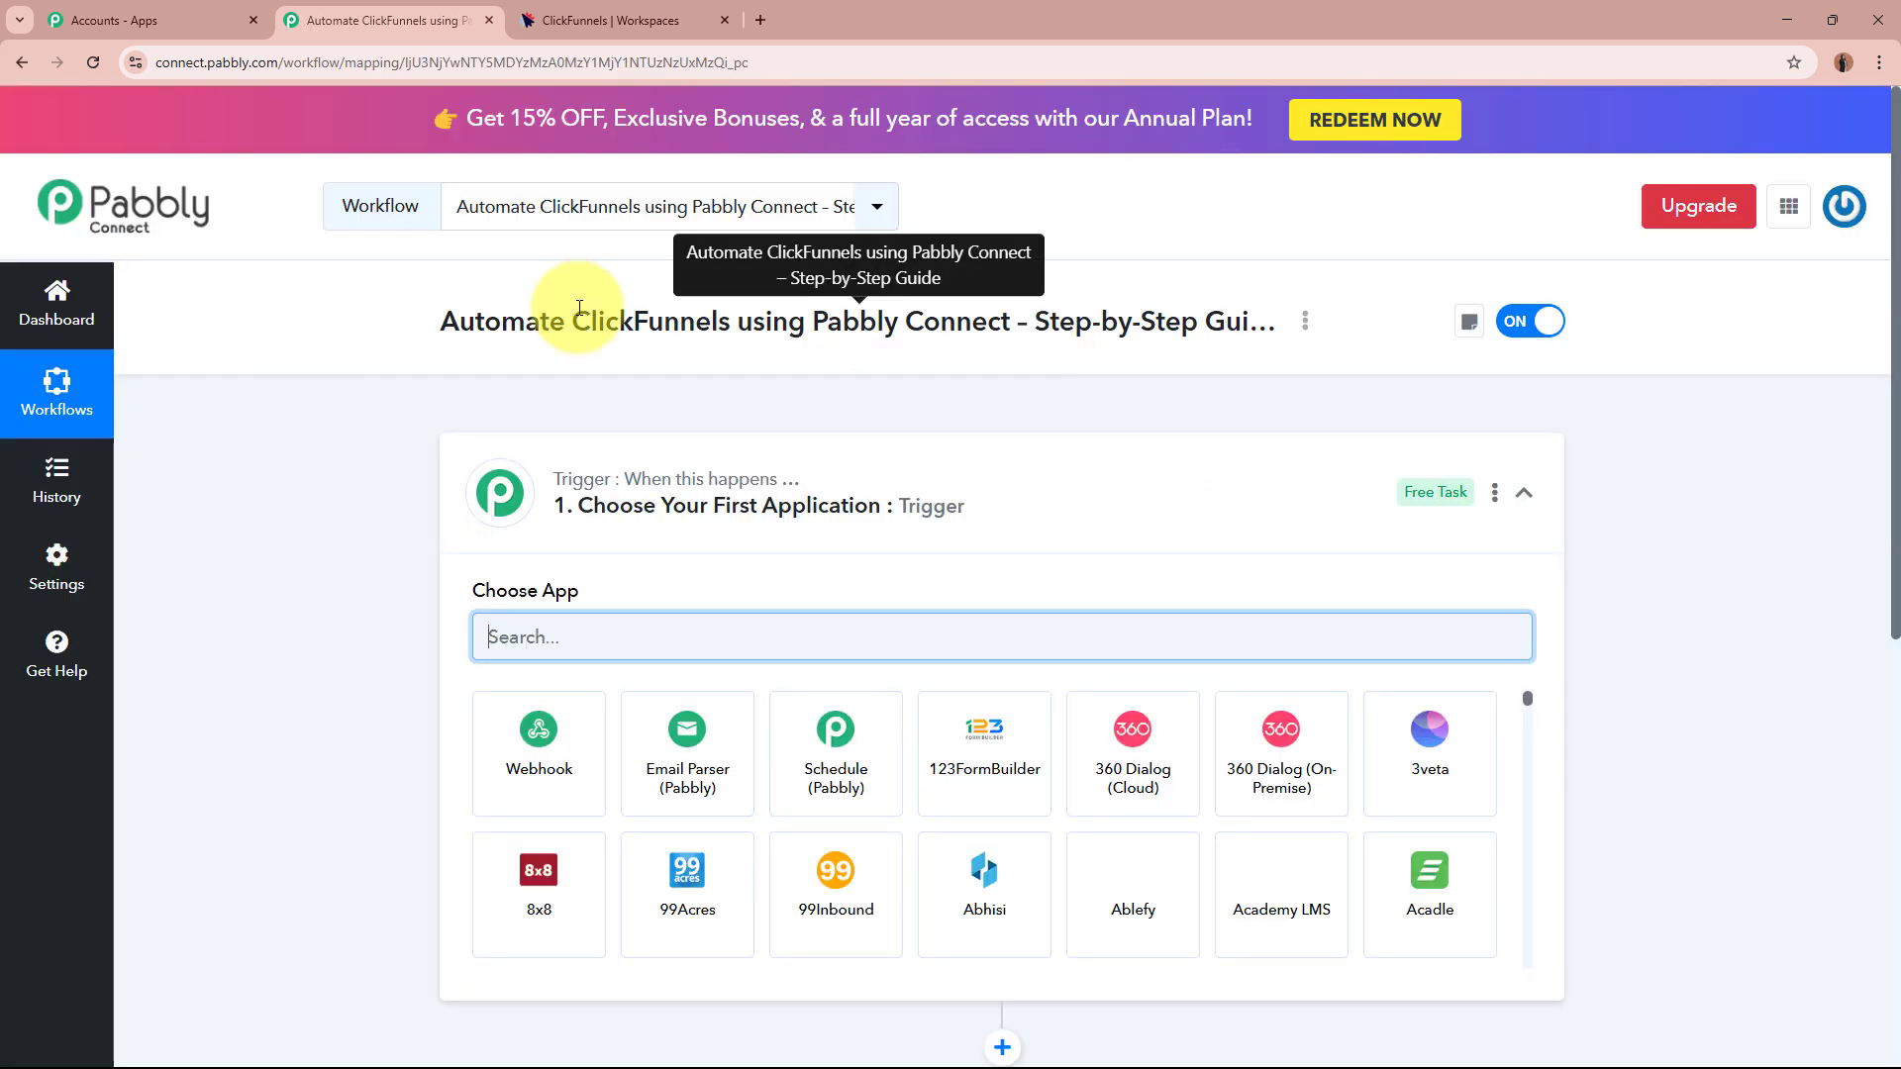
# Expand the Trigger step and search the app list for 'cLIC' to find Clickfunnels.
pyautogui.click(1075, 493)
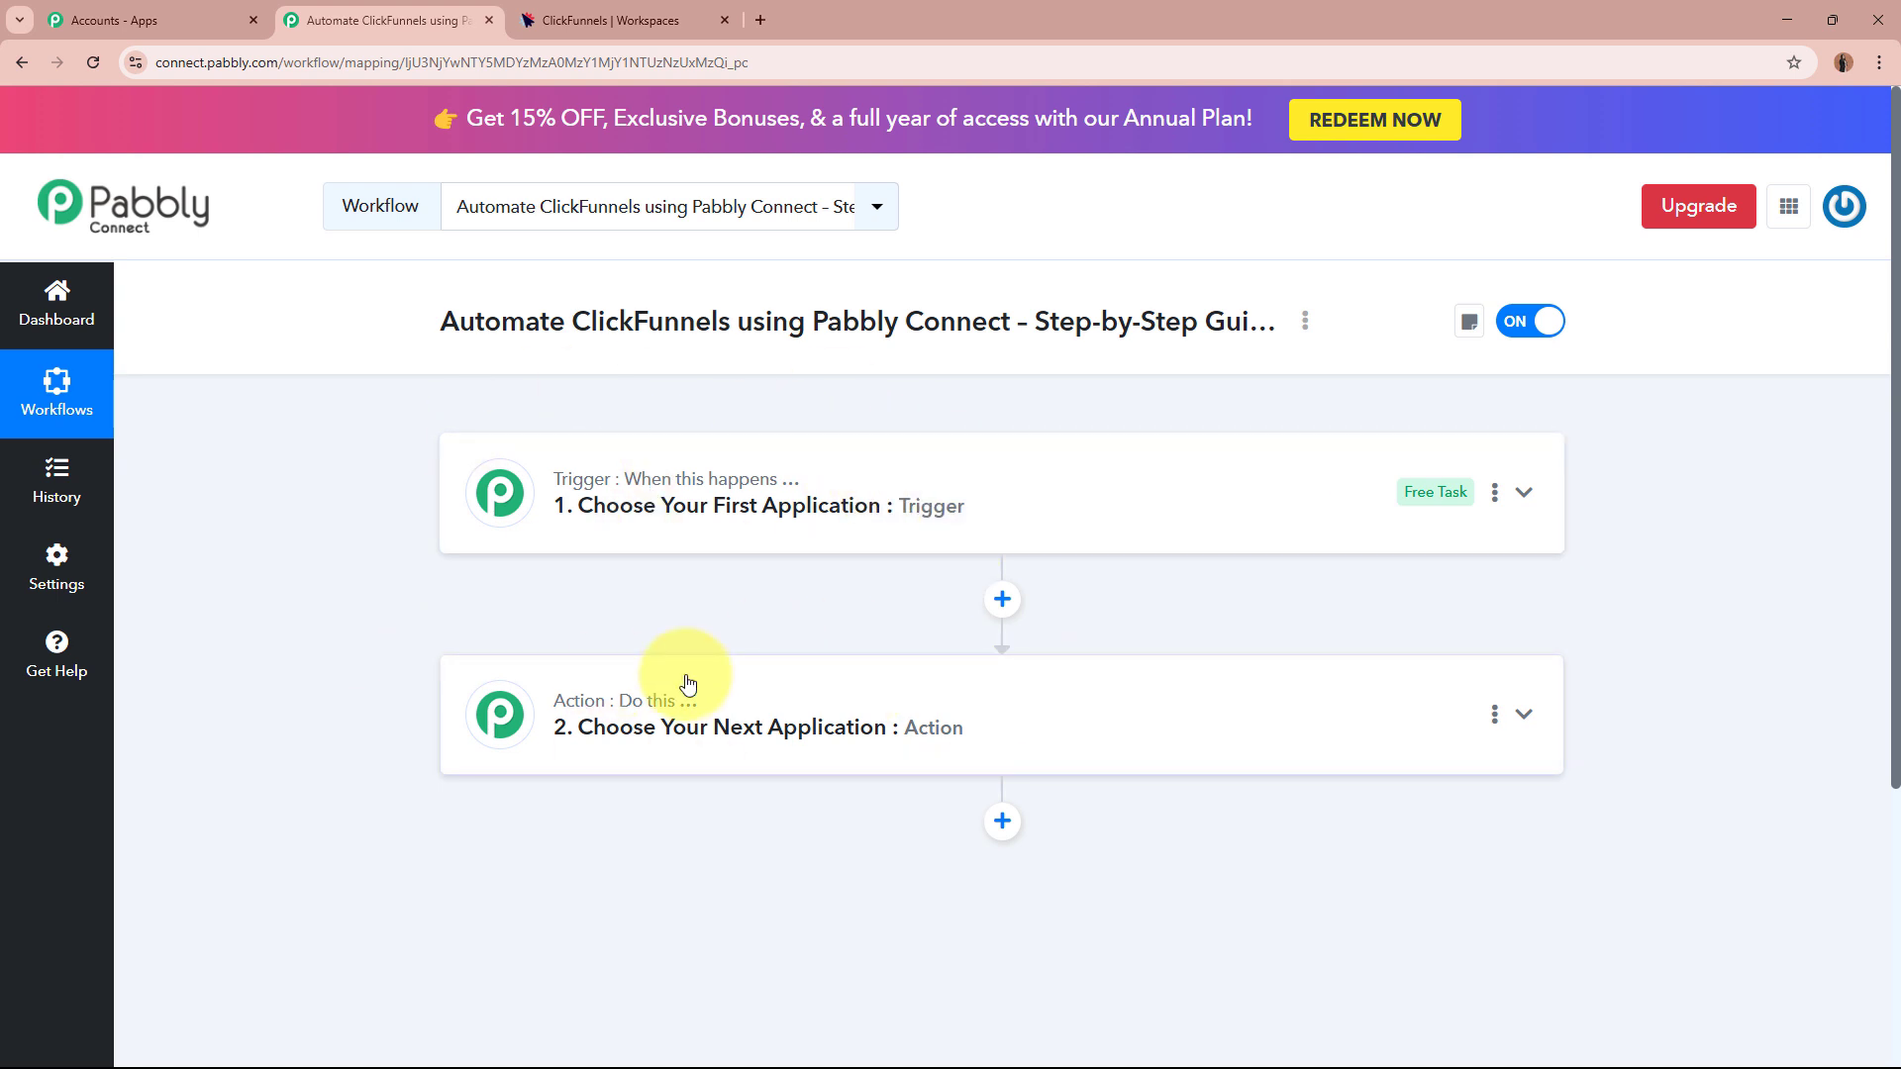
pyautogui.click(1156, 512)
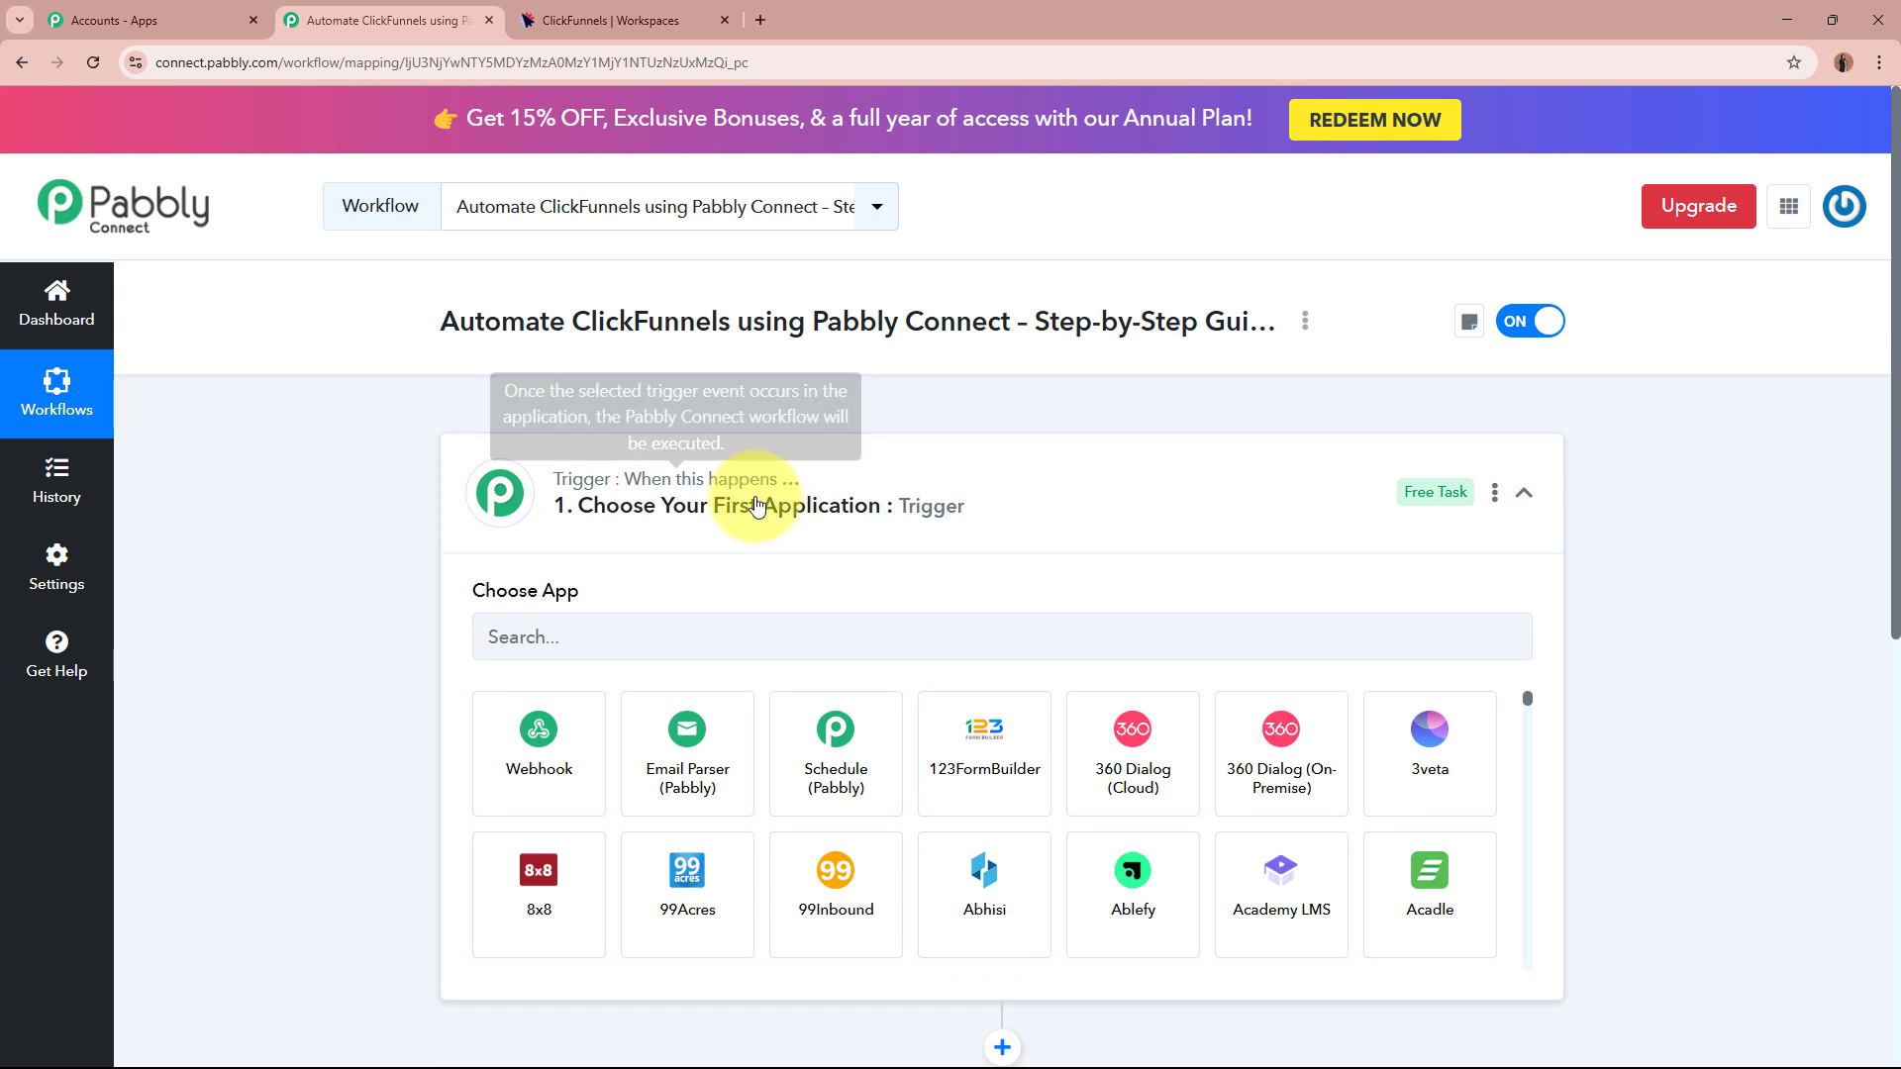
pyautogui.click(1137, 492)
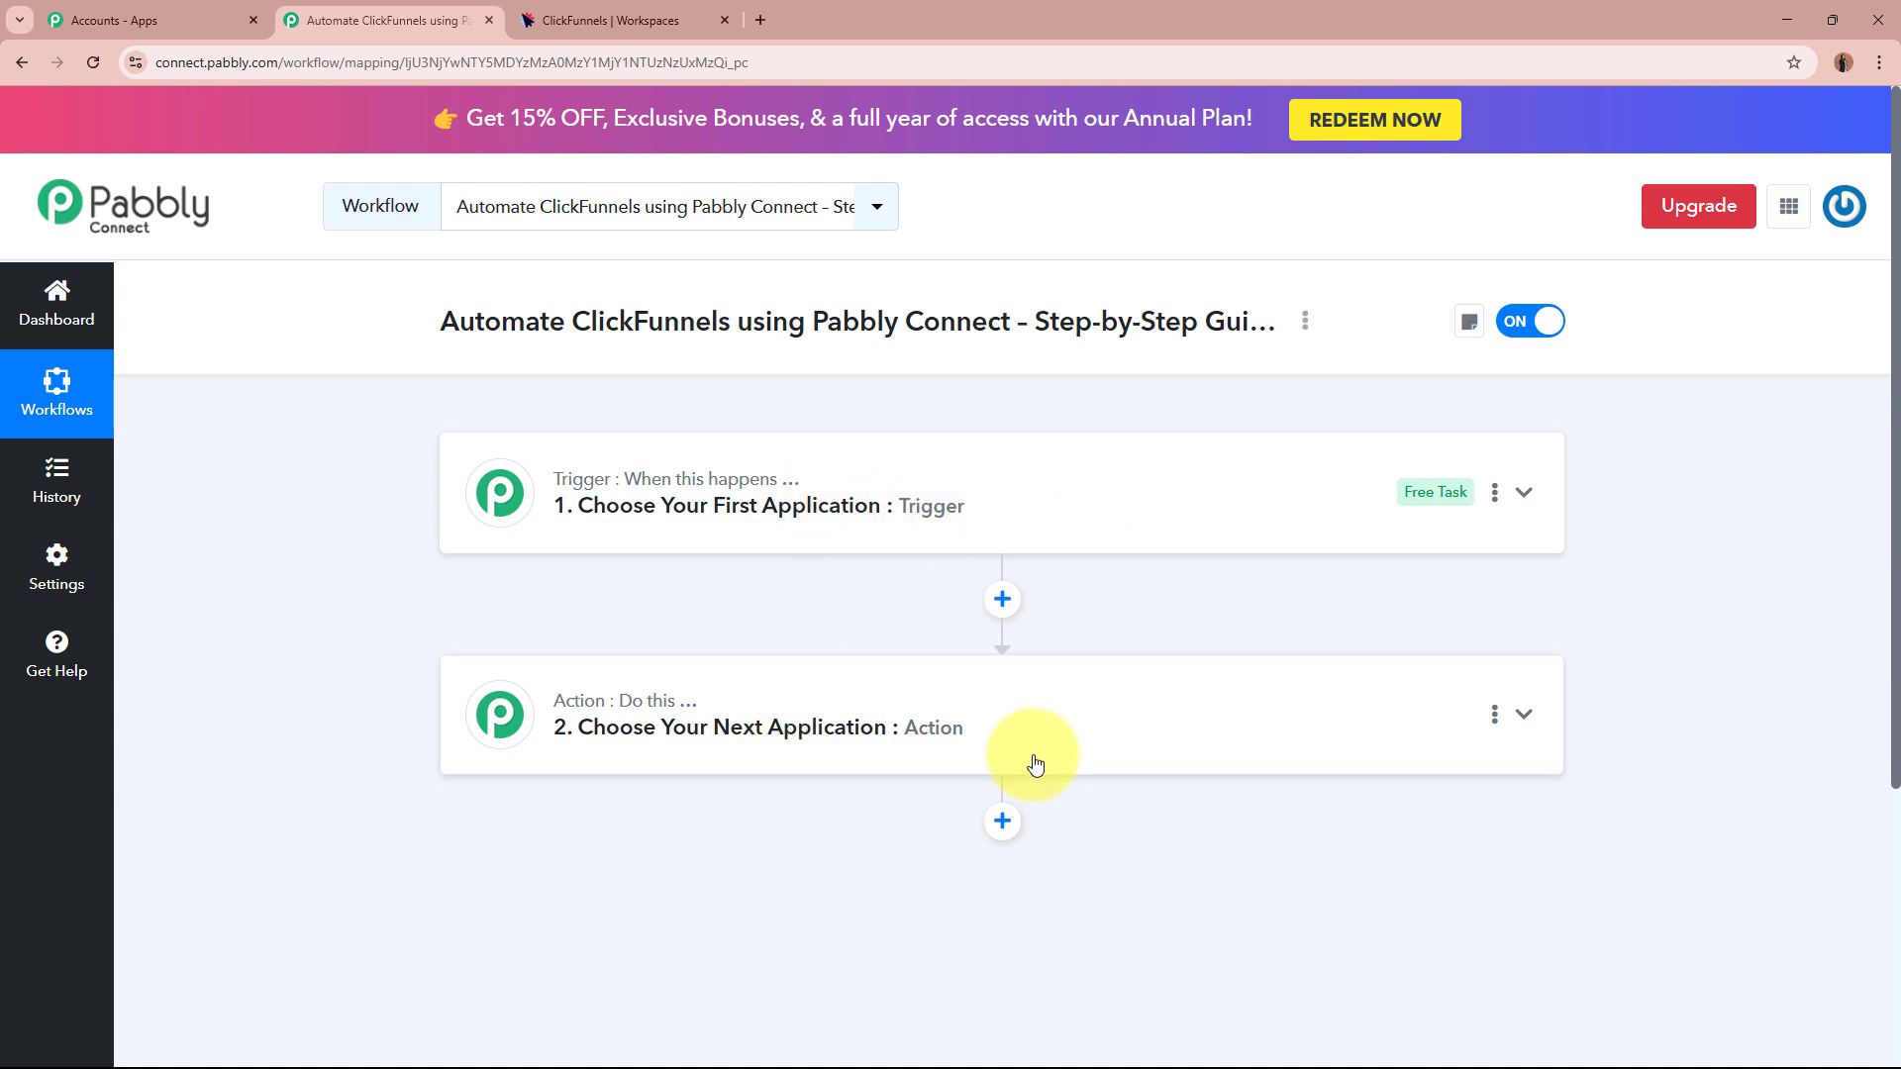
pyautogui.click(1039, 475)
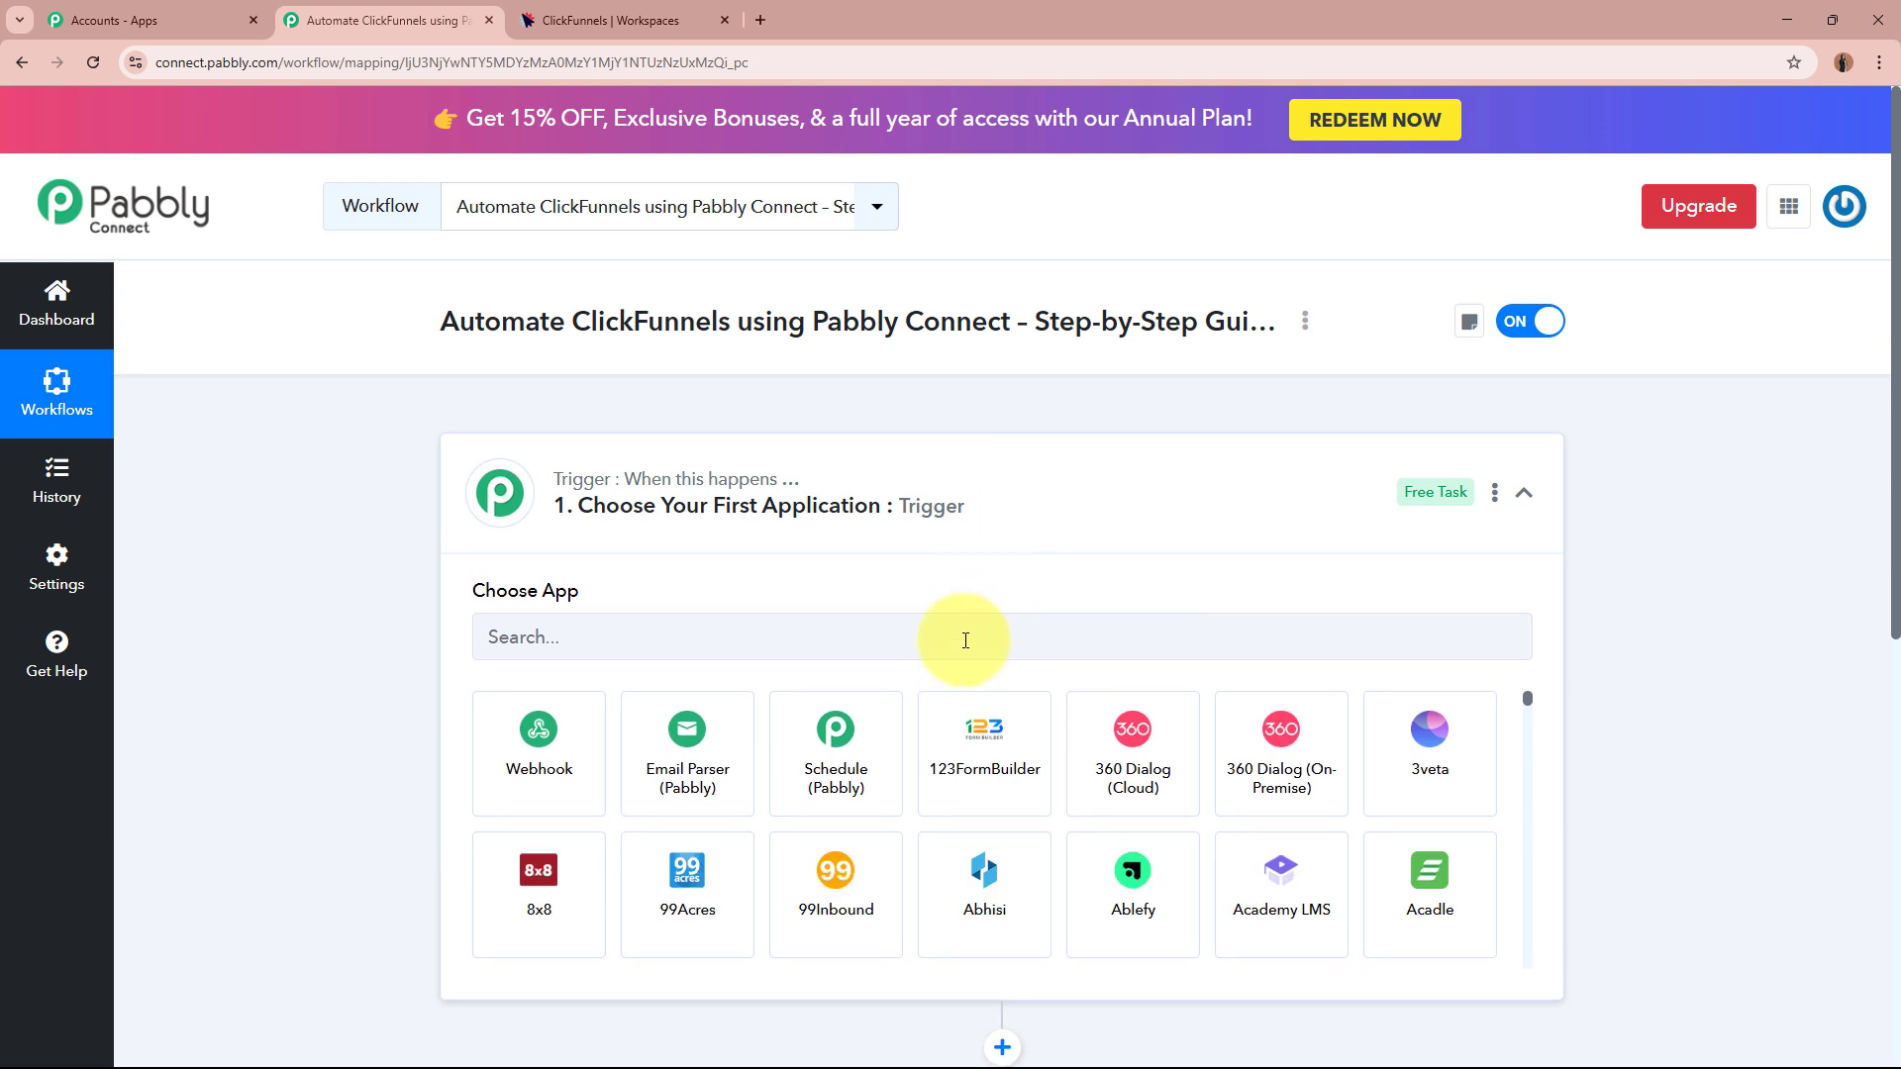
pyautogui.click(972, 623)
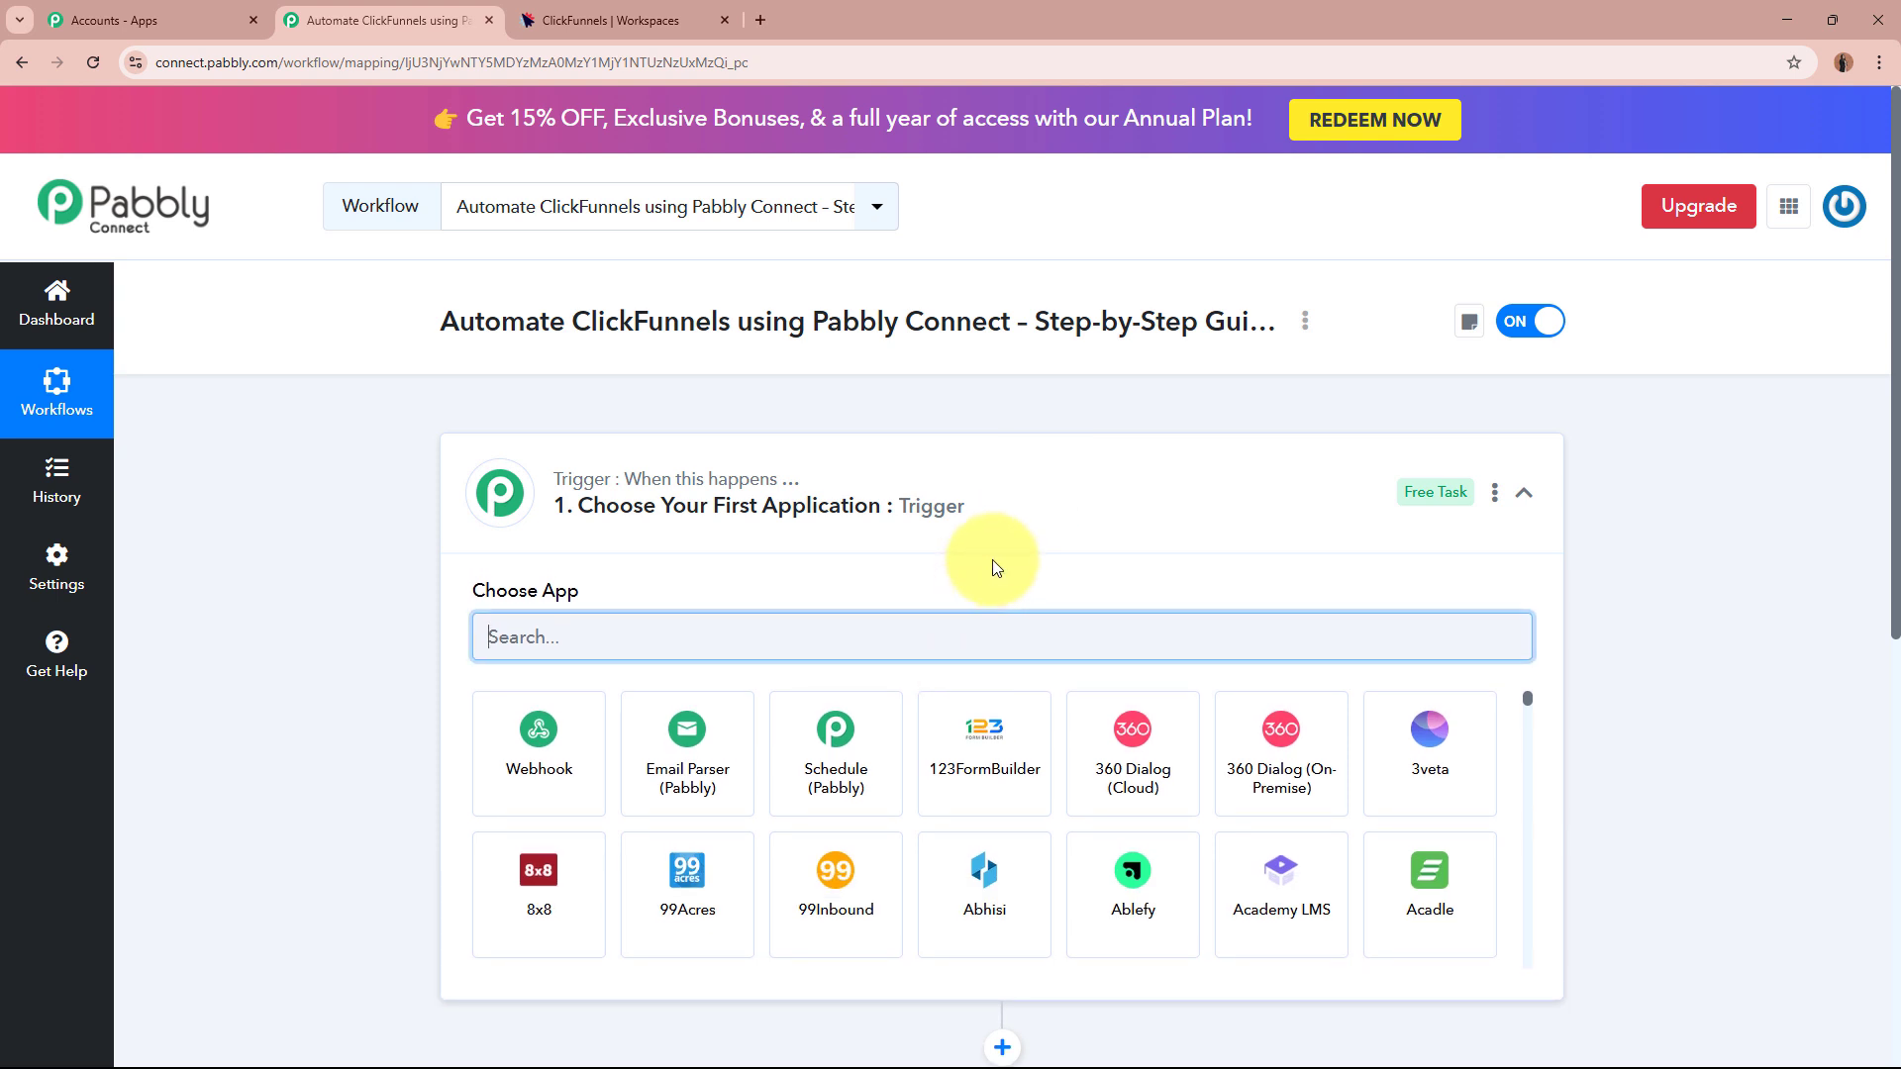
pyautogui.write('cLIC')
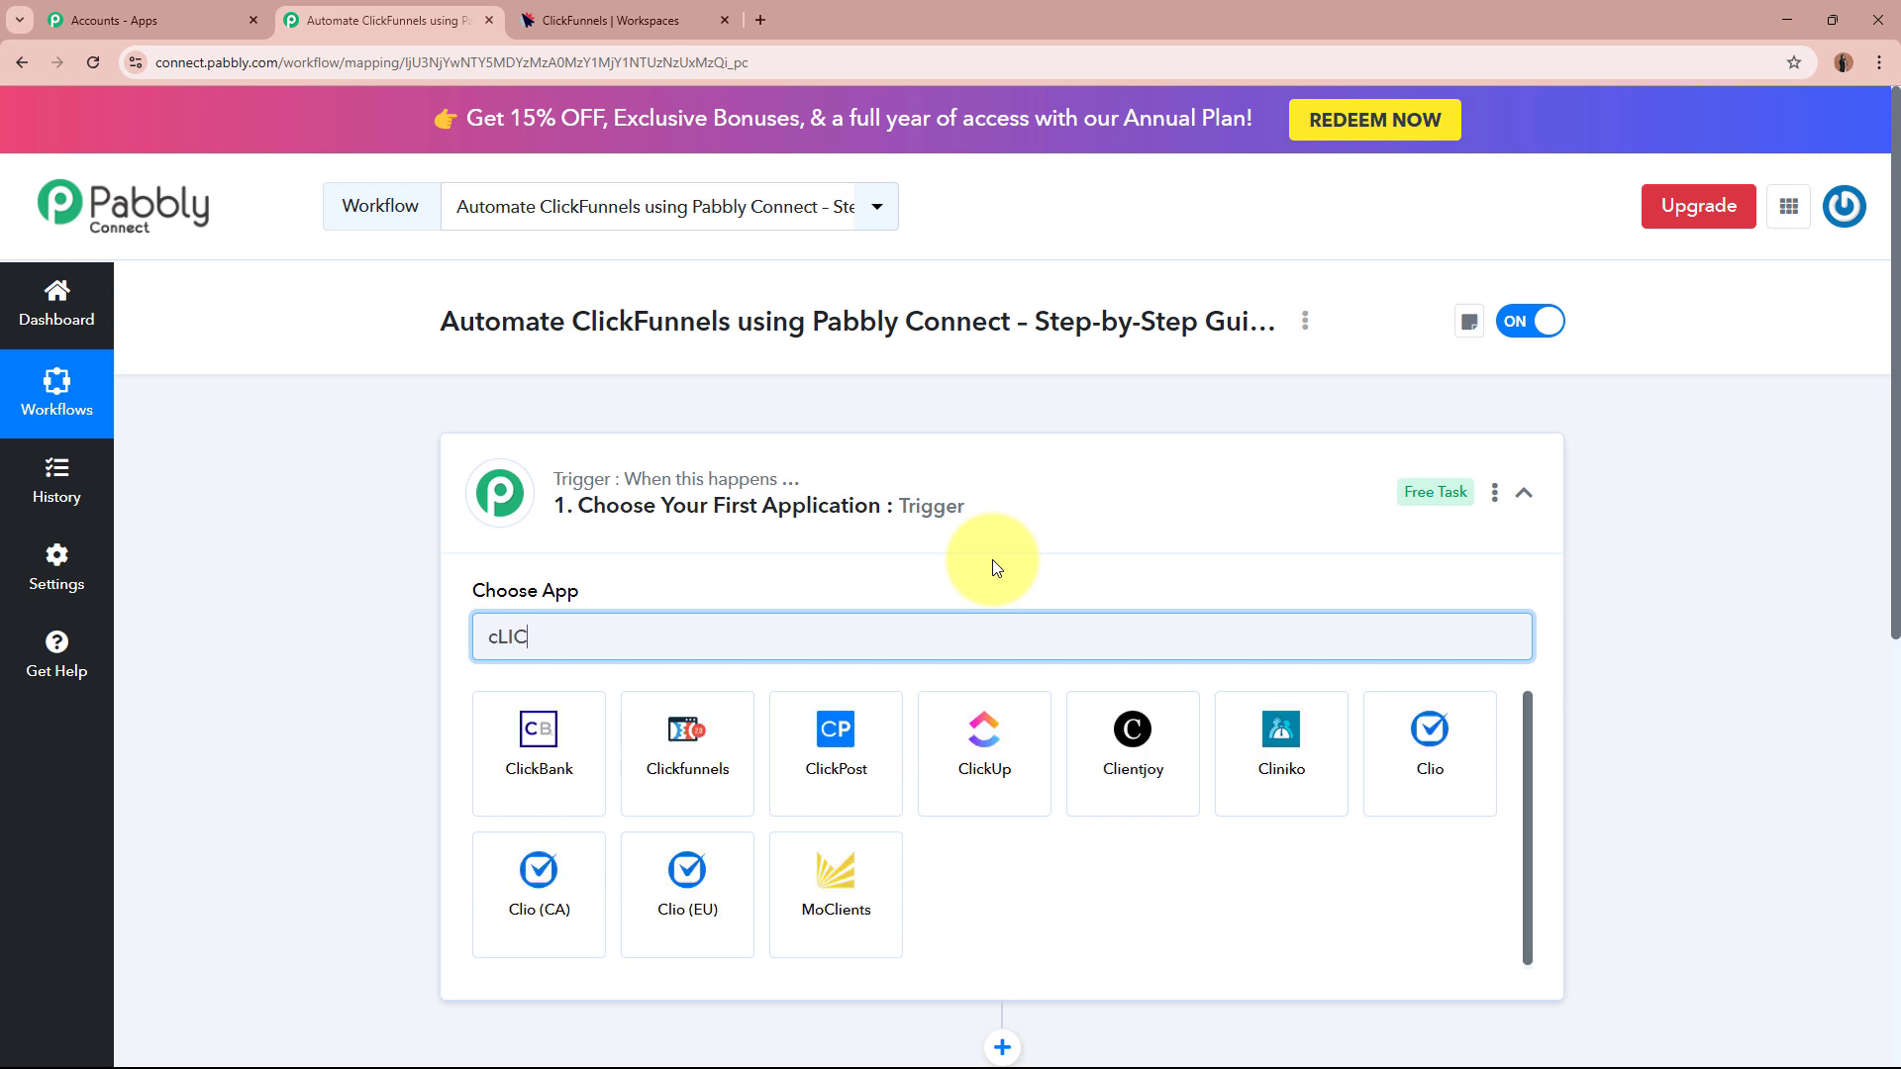
# Choose Clickfunnels as the trigger app with New Contact Created as the trigger event.
pyautogui.click(709, 749)
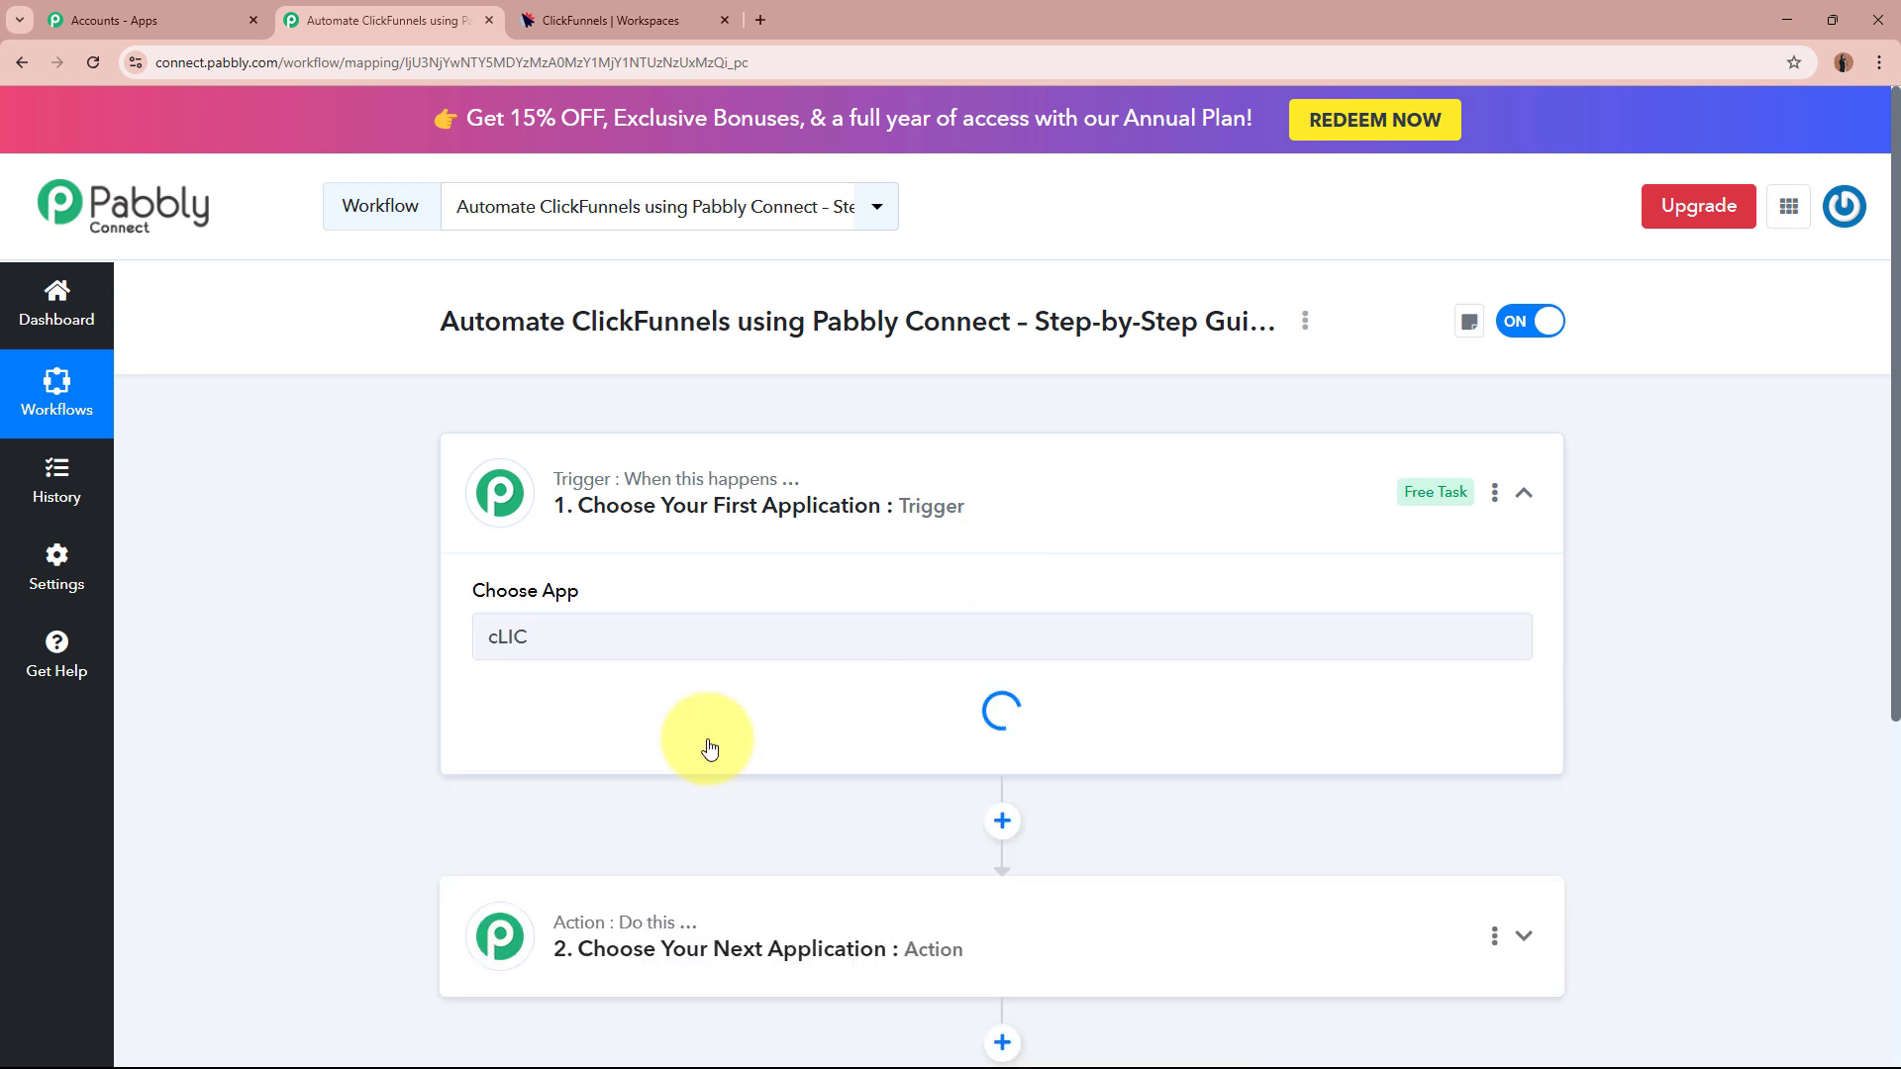
pyautogui.click(637, 740)
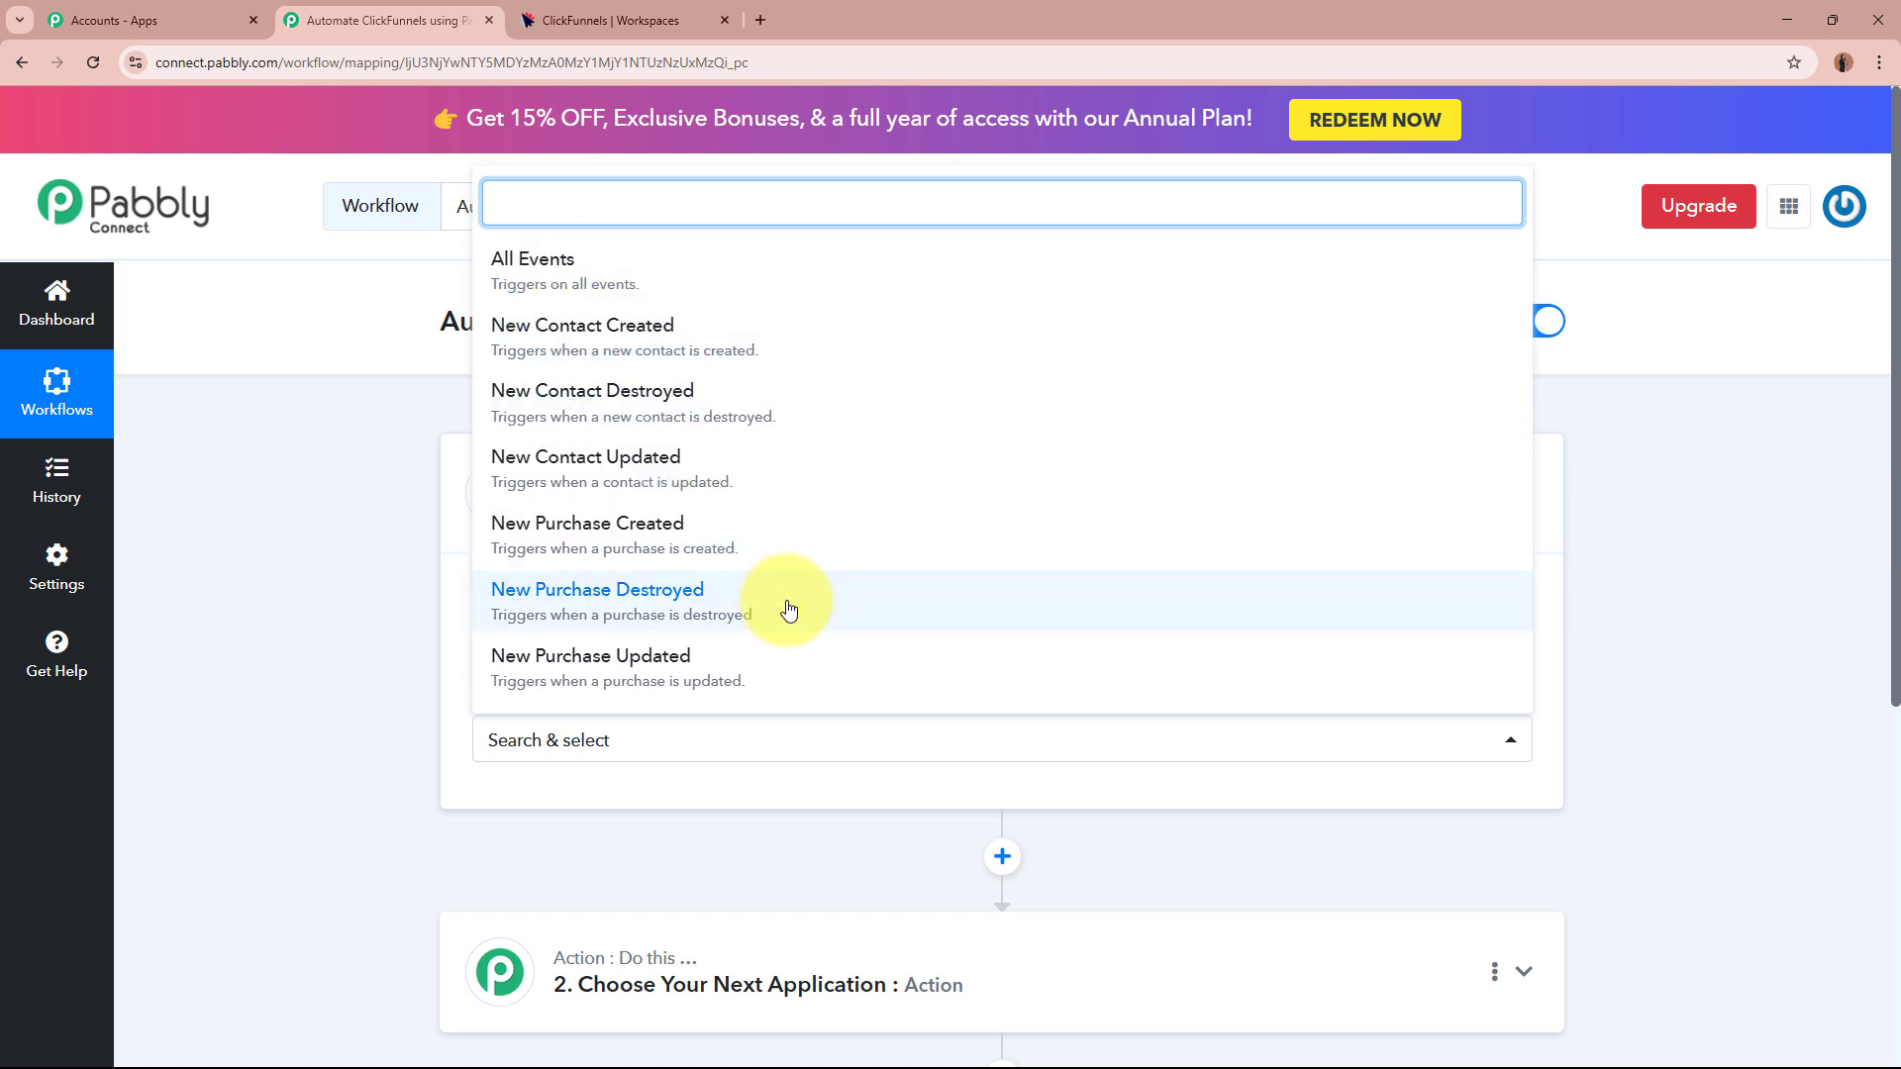
pyautogui.scroll(-2, 785, 604)
pyautogui.scroll(1, 789, 598)
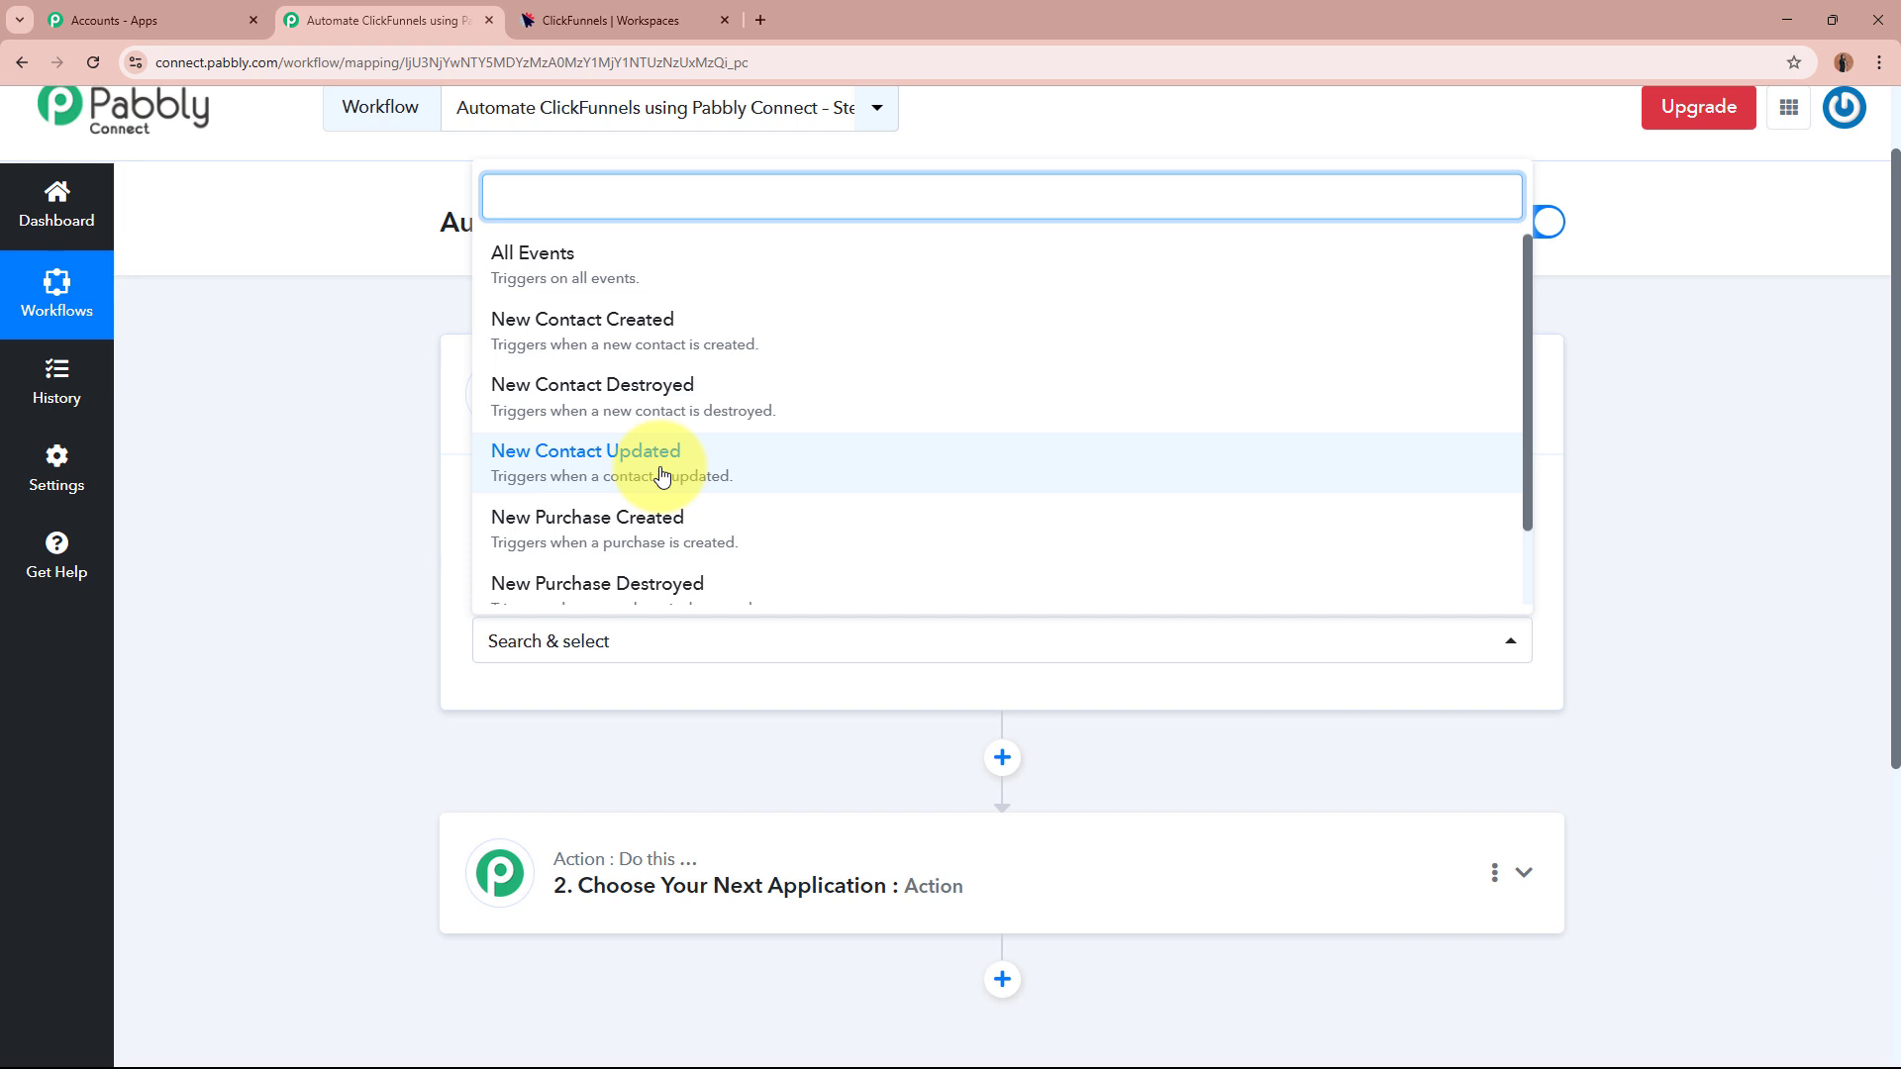
pyautogui.scroll(-1, 663, 477)
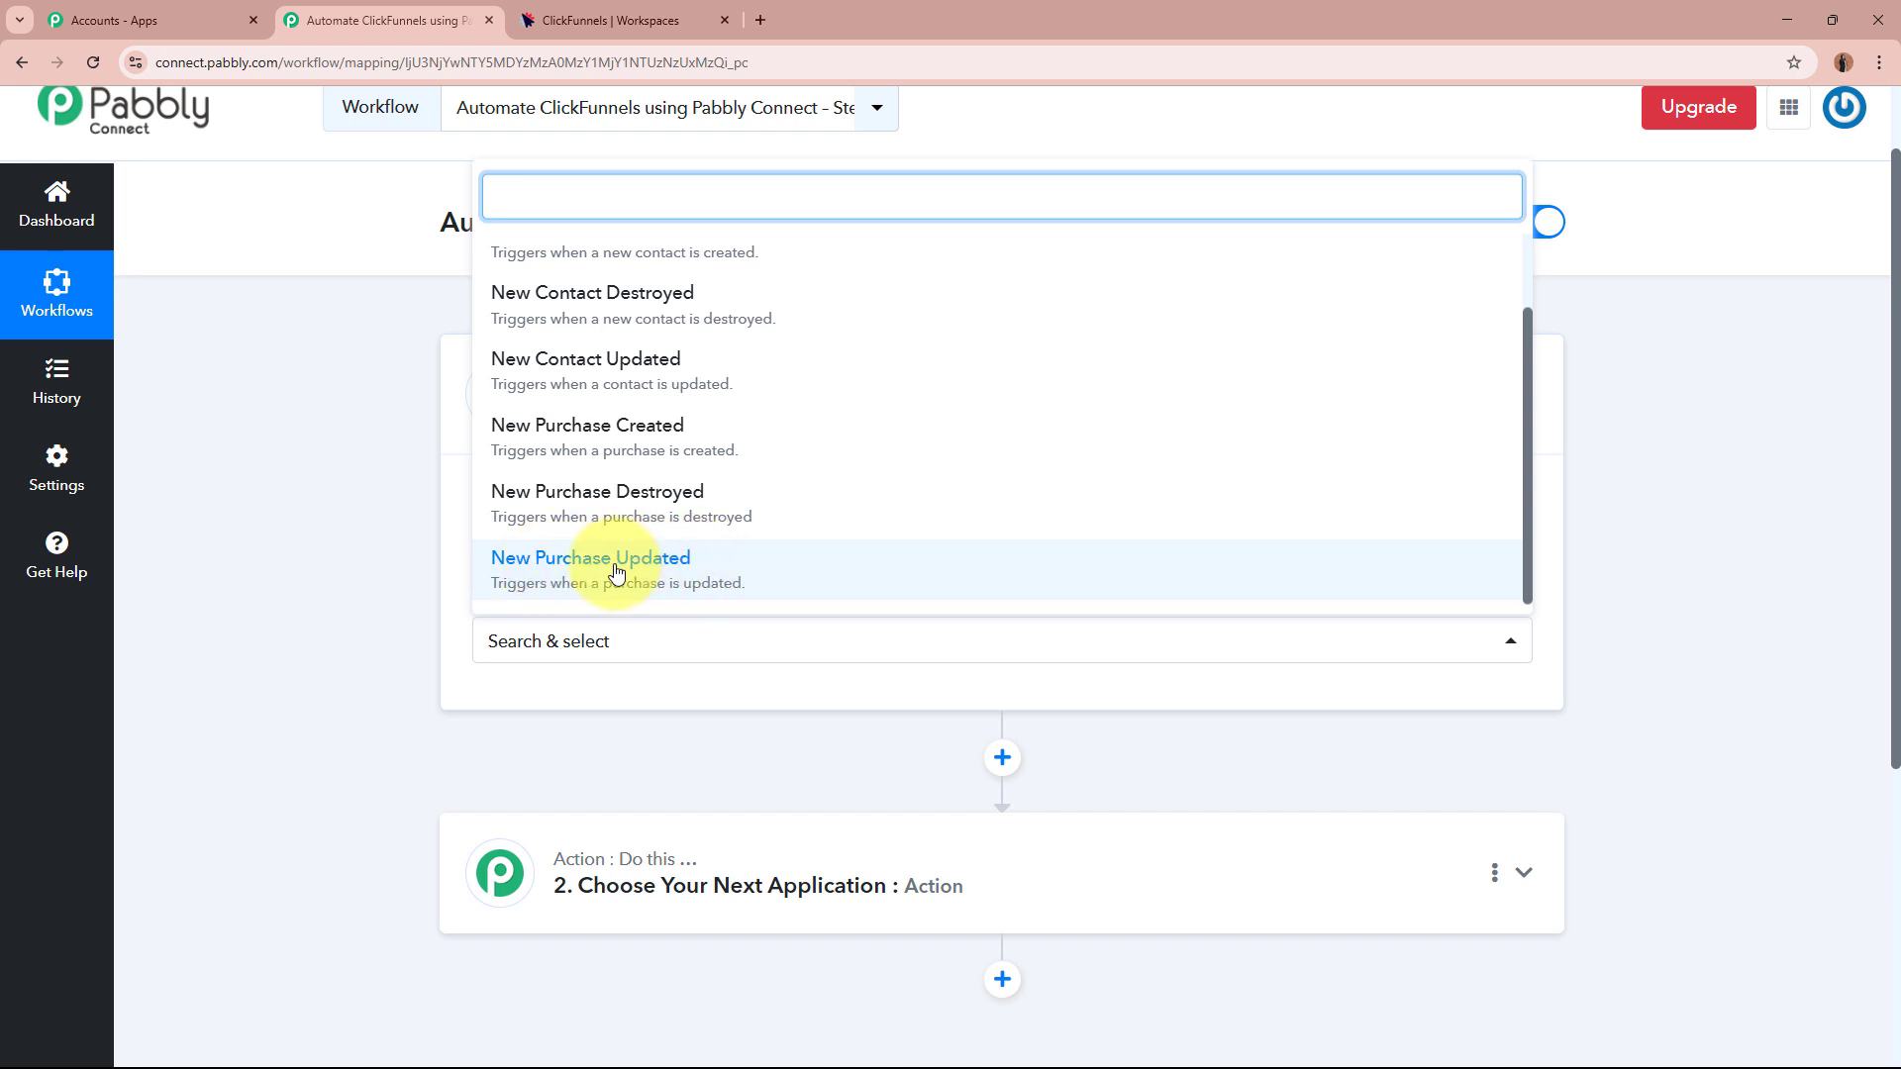
pyautogui.scroll(1, 797, 514)
pyautogui.scroll(2, 798, 514)
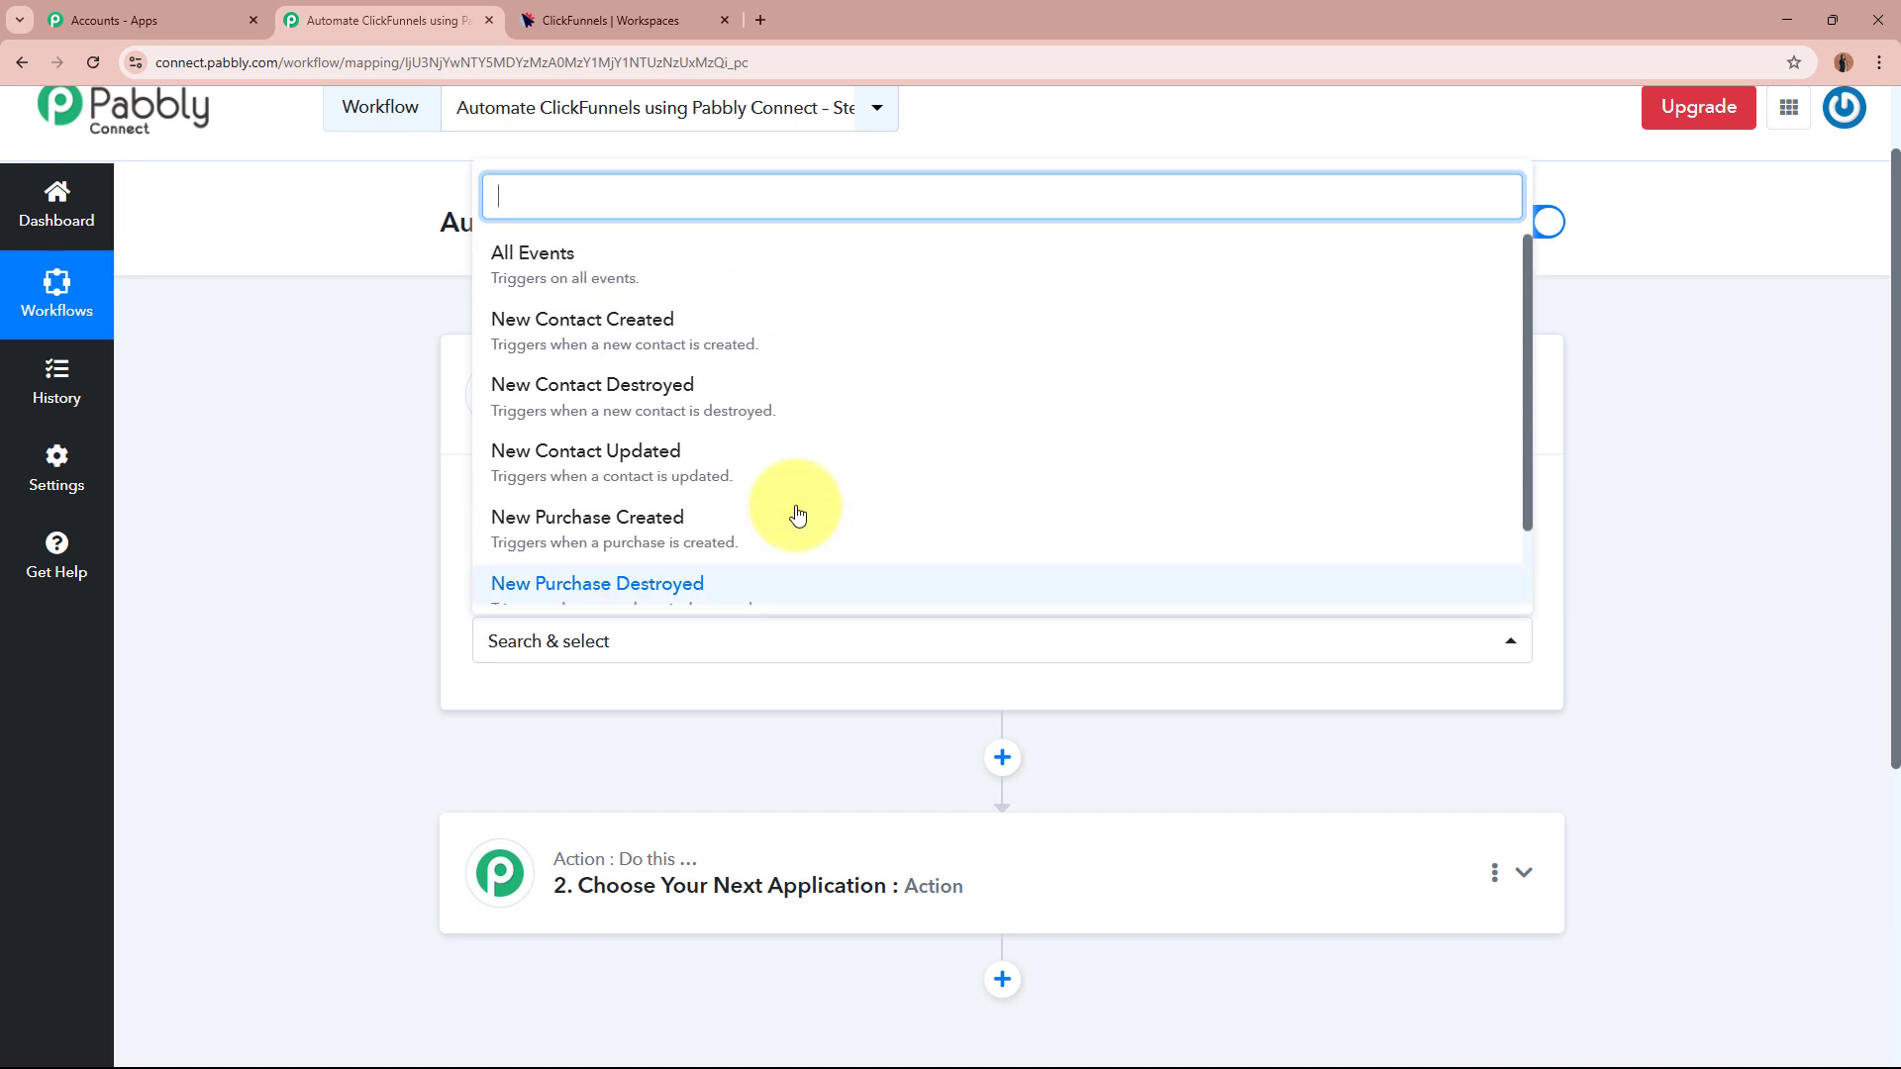
pyautogui.click(721, 328)
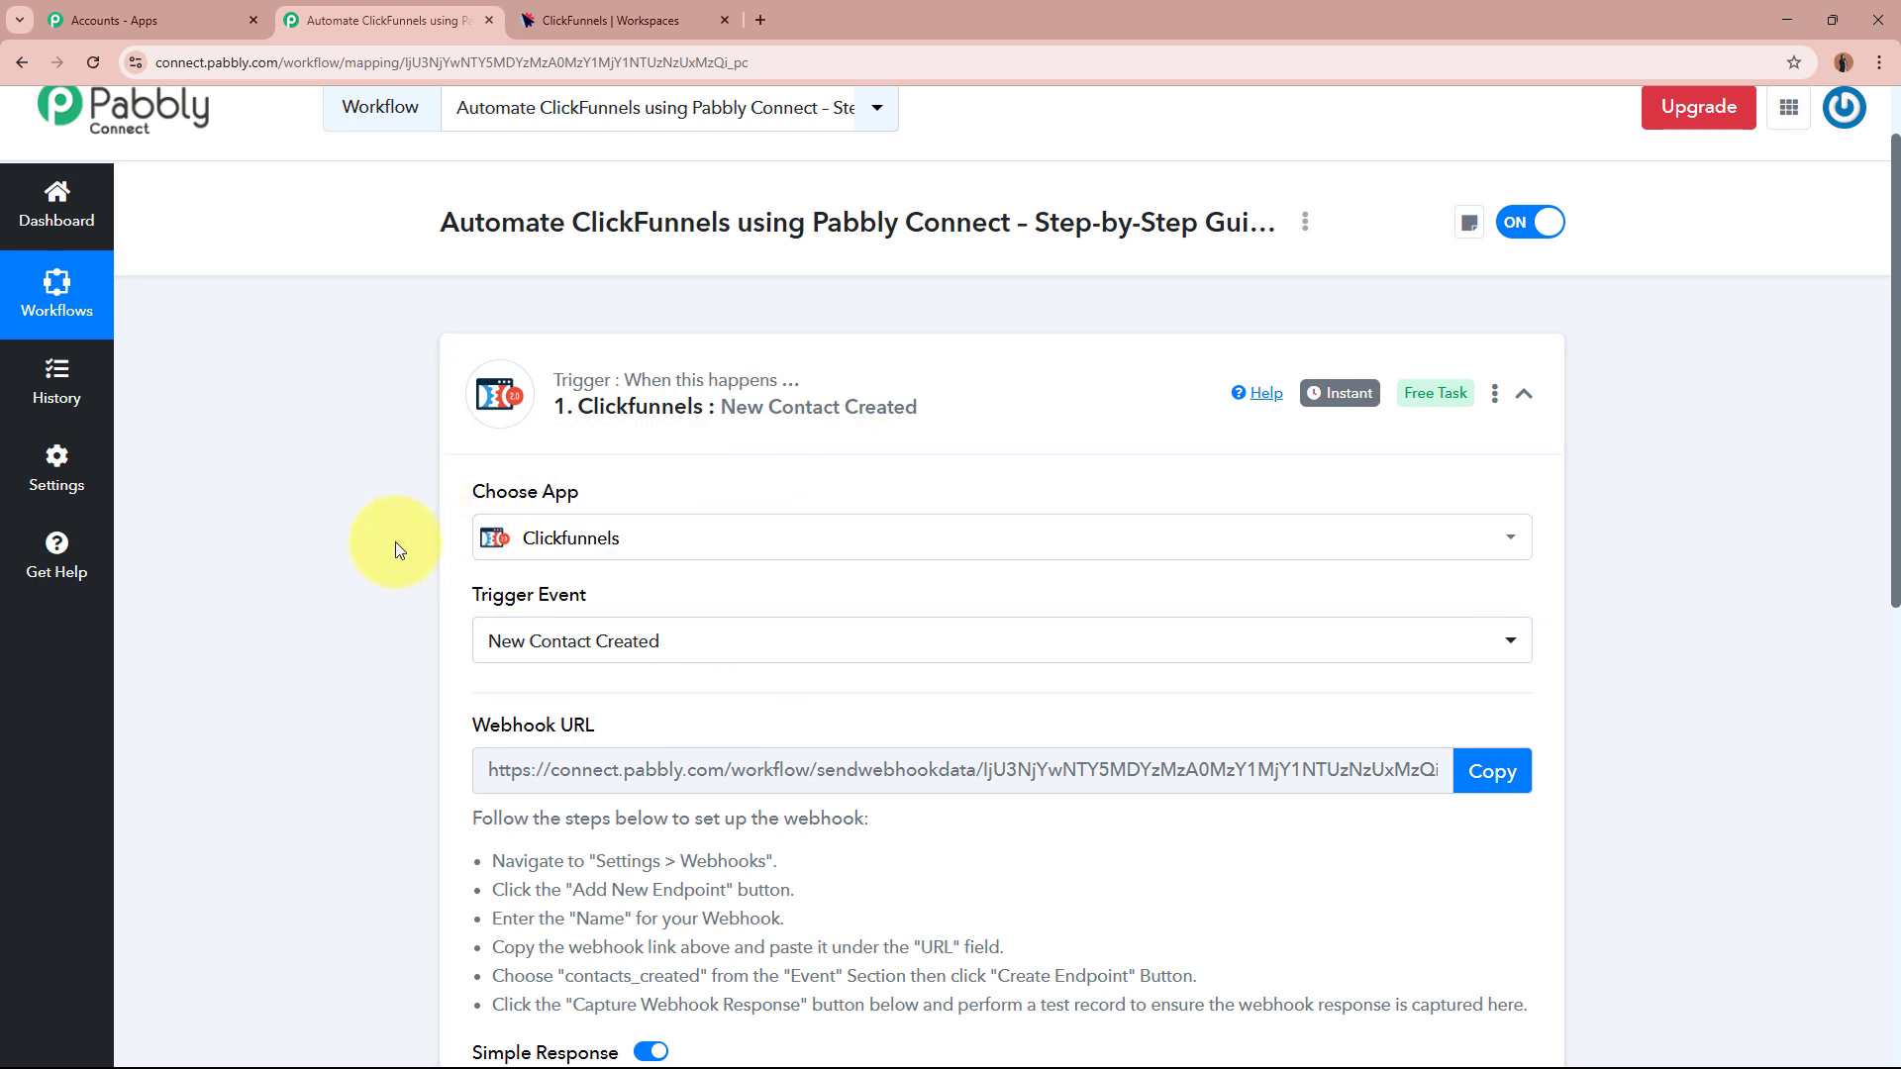
# Copy the workflow's webhook URL from the trigger settings.
pyautogui.scroll(-4, 395, 543)
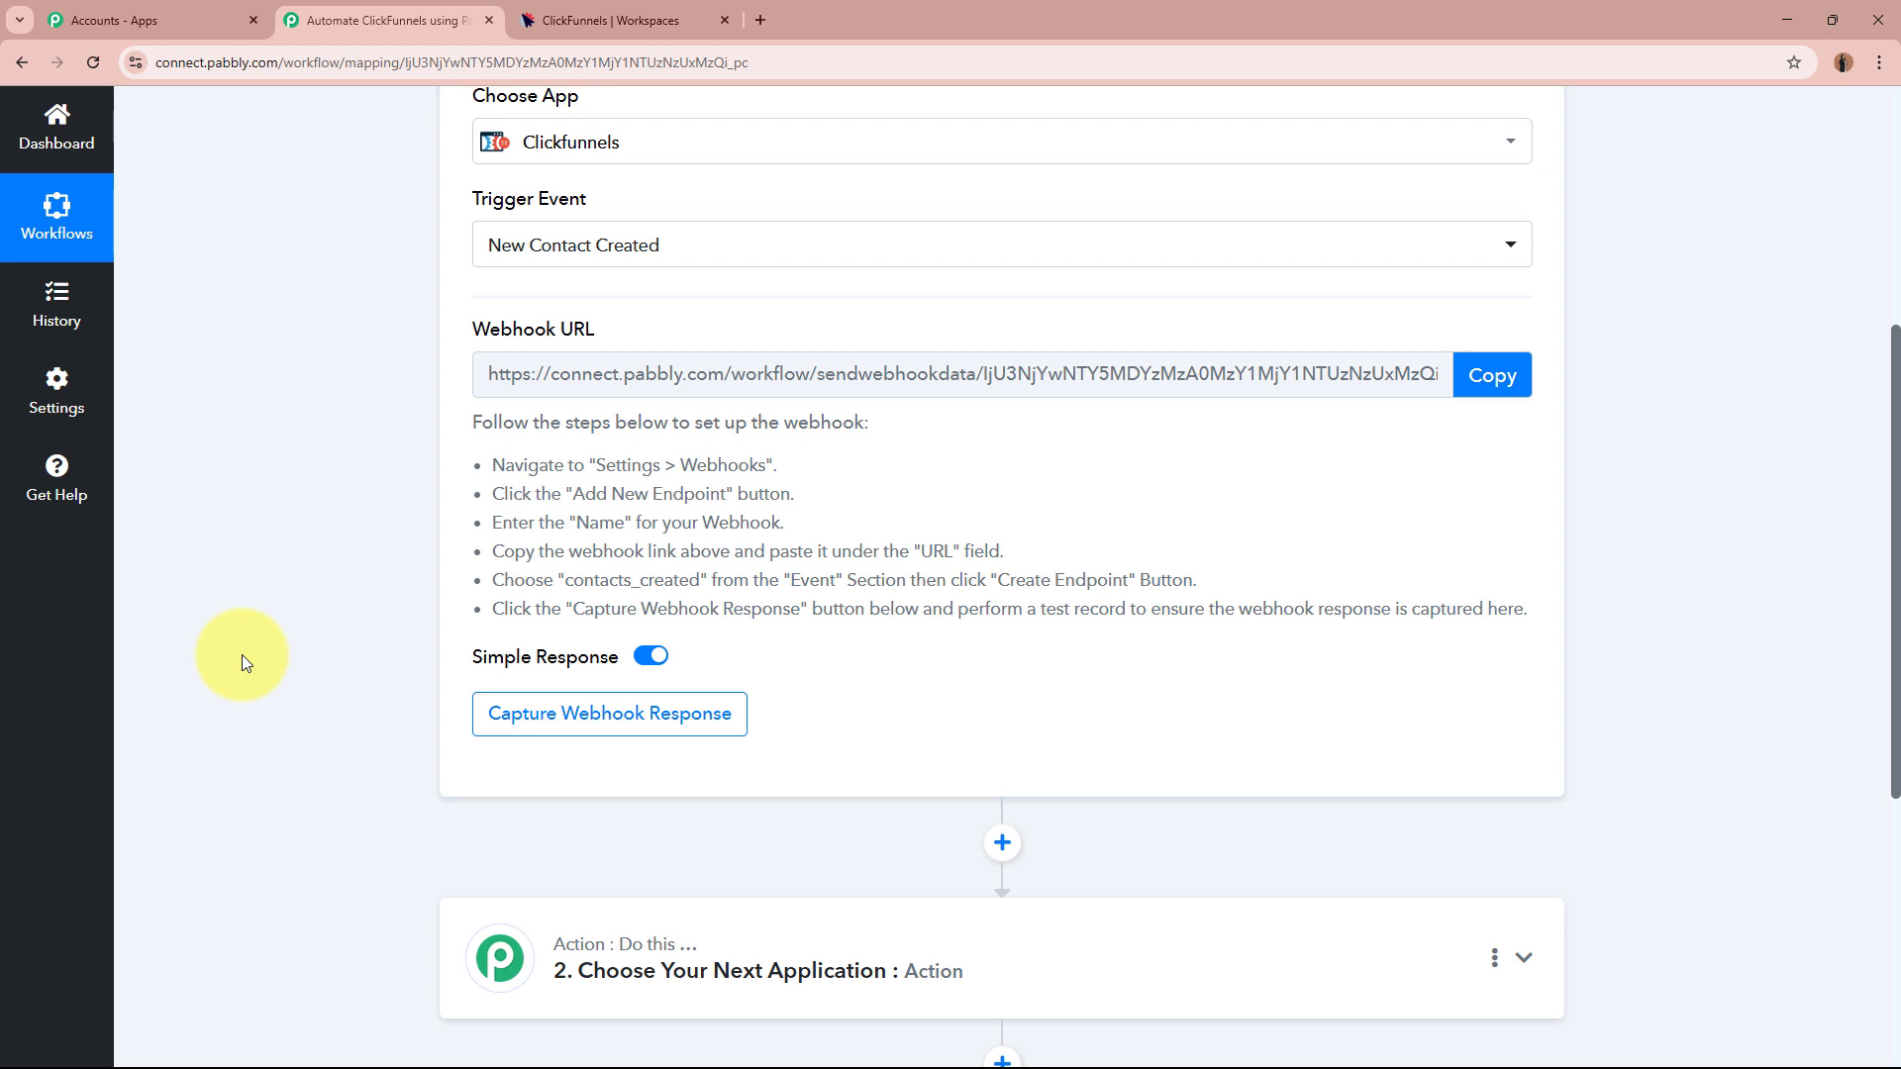
pyautogui.scroll(3, 242, 655)
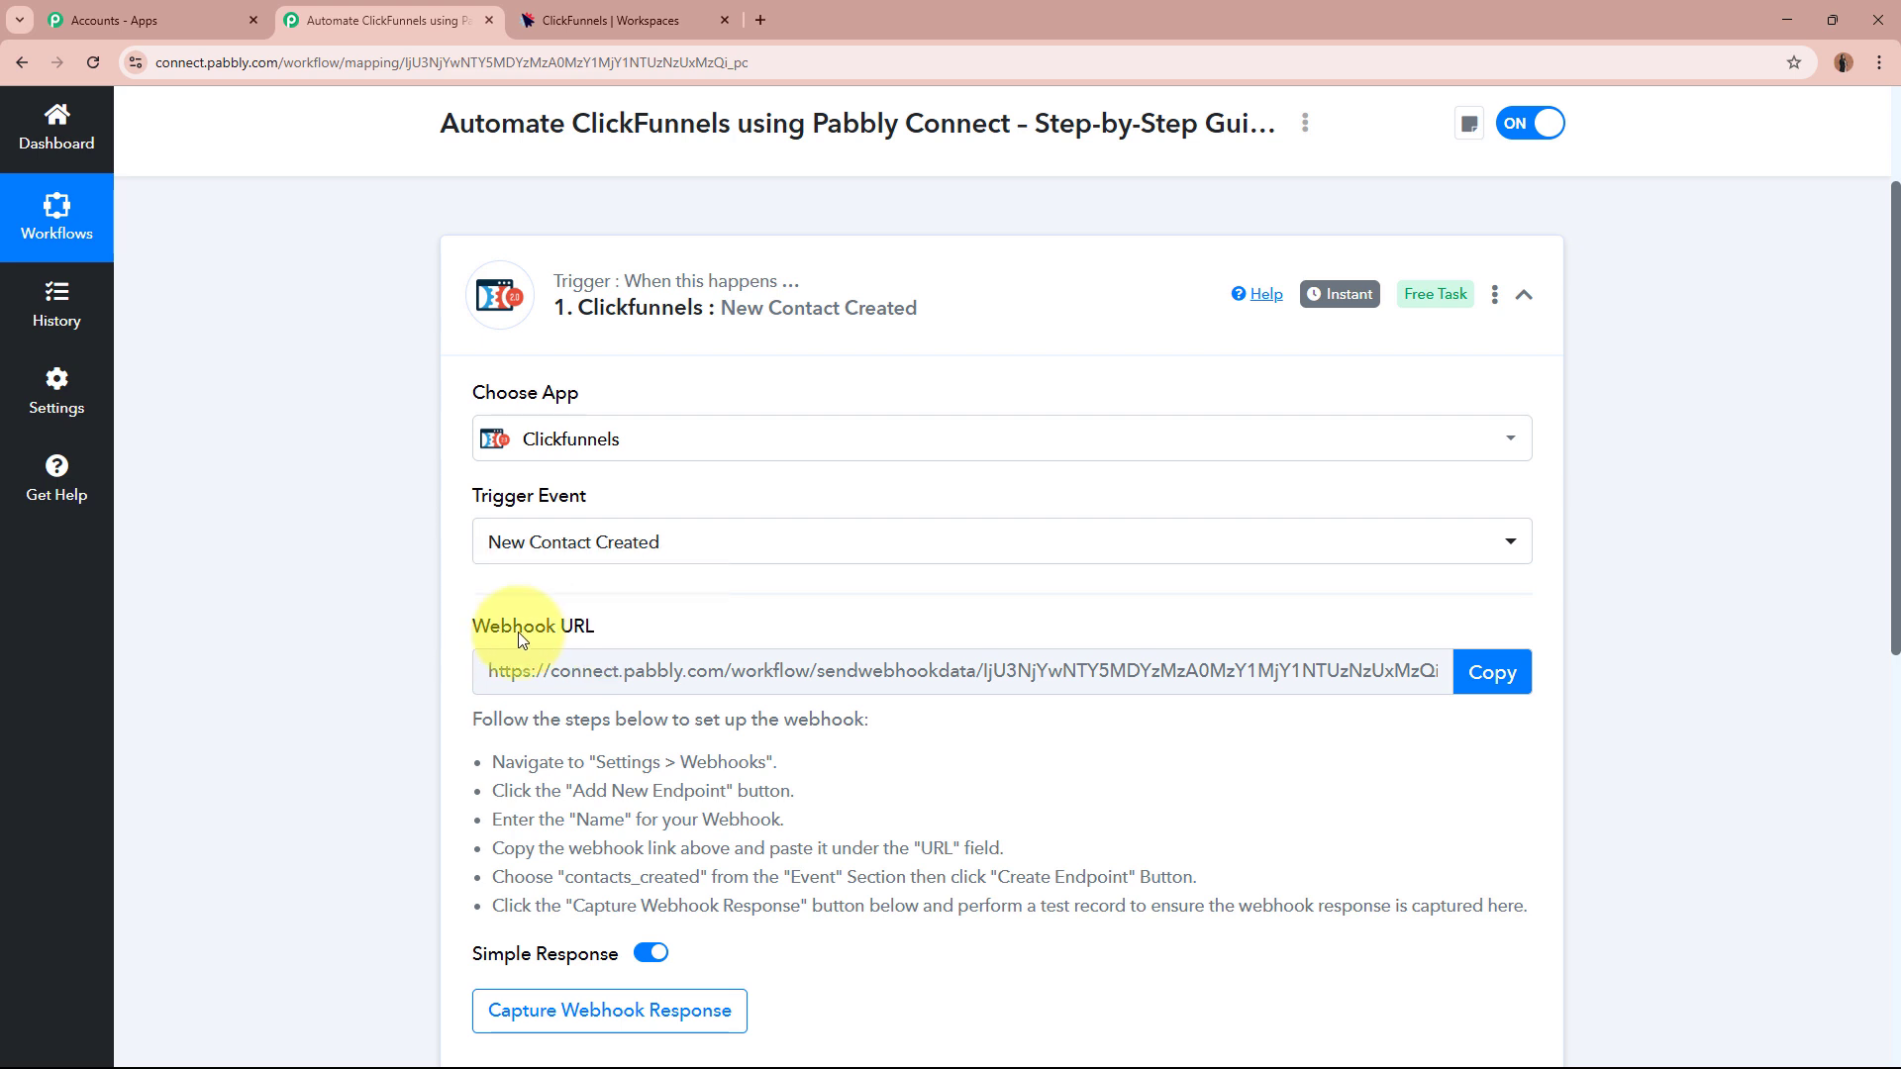
pyautogui.scroll(-1, 369, 638)
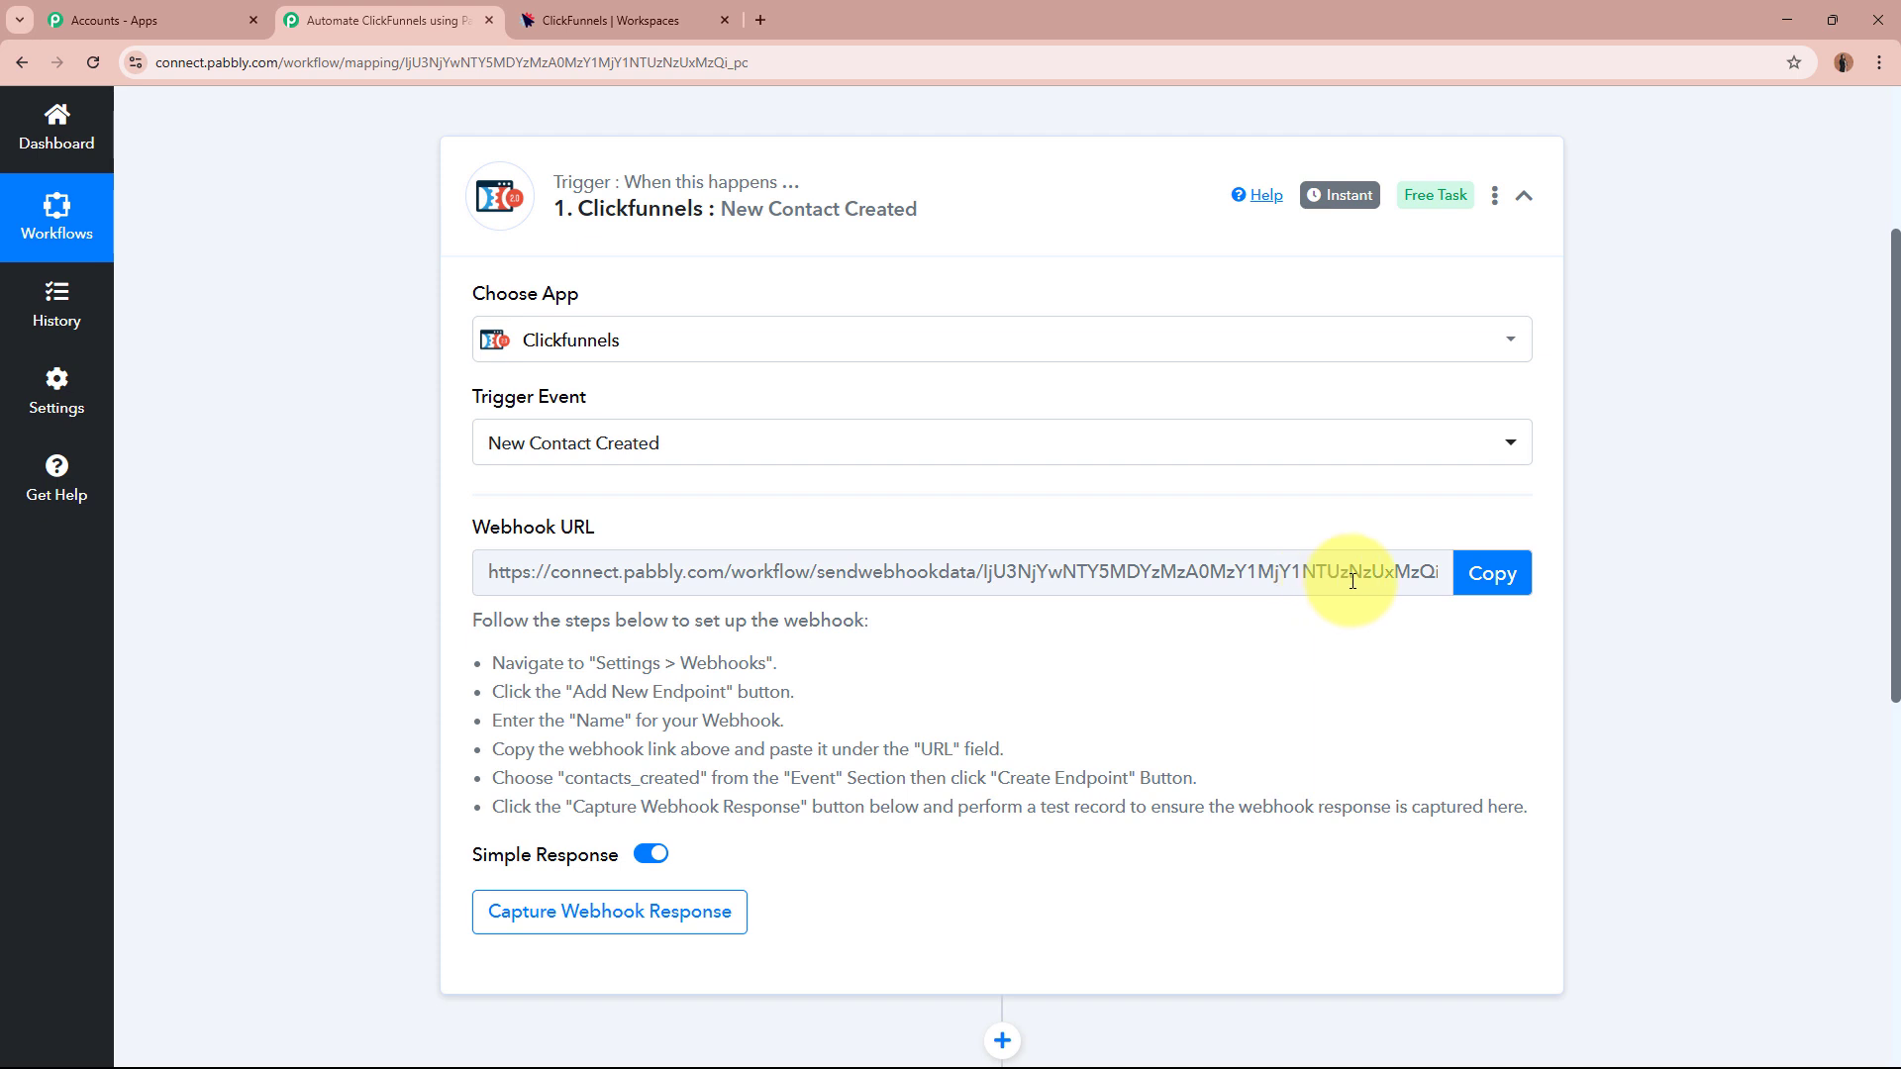
pyautogui.click(1470, 579)
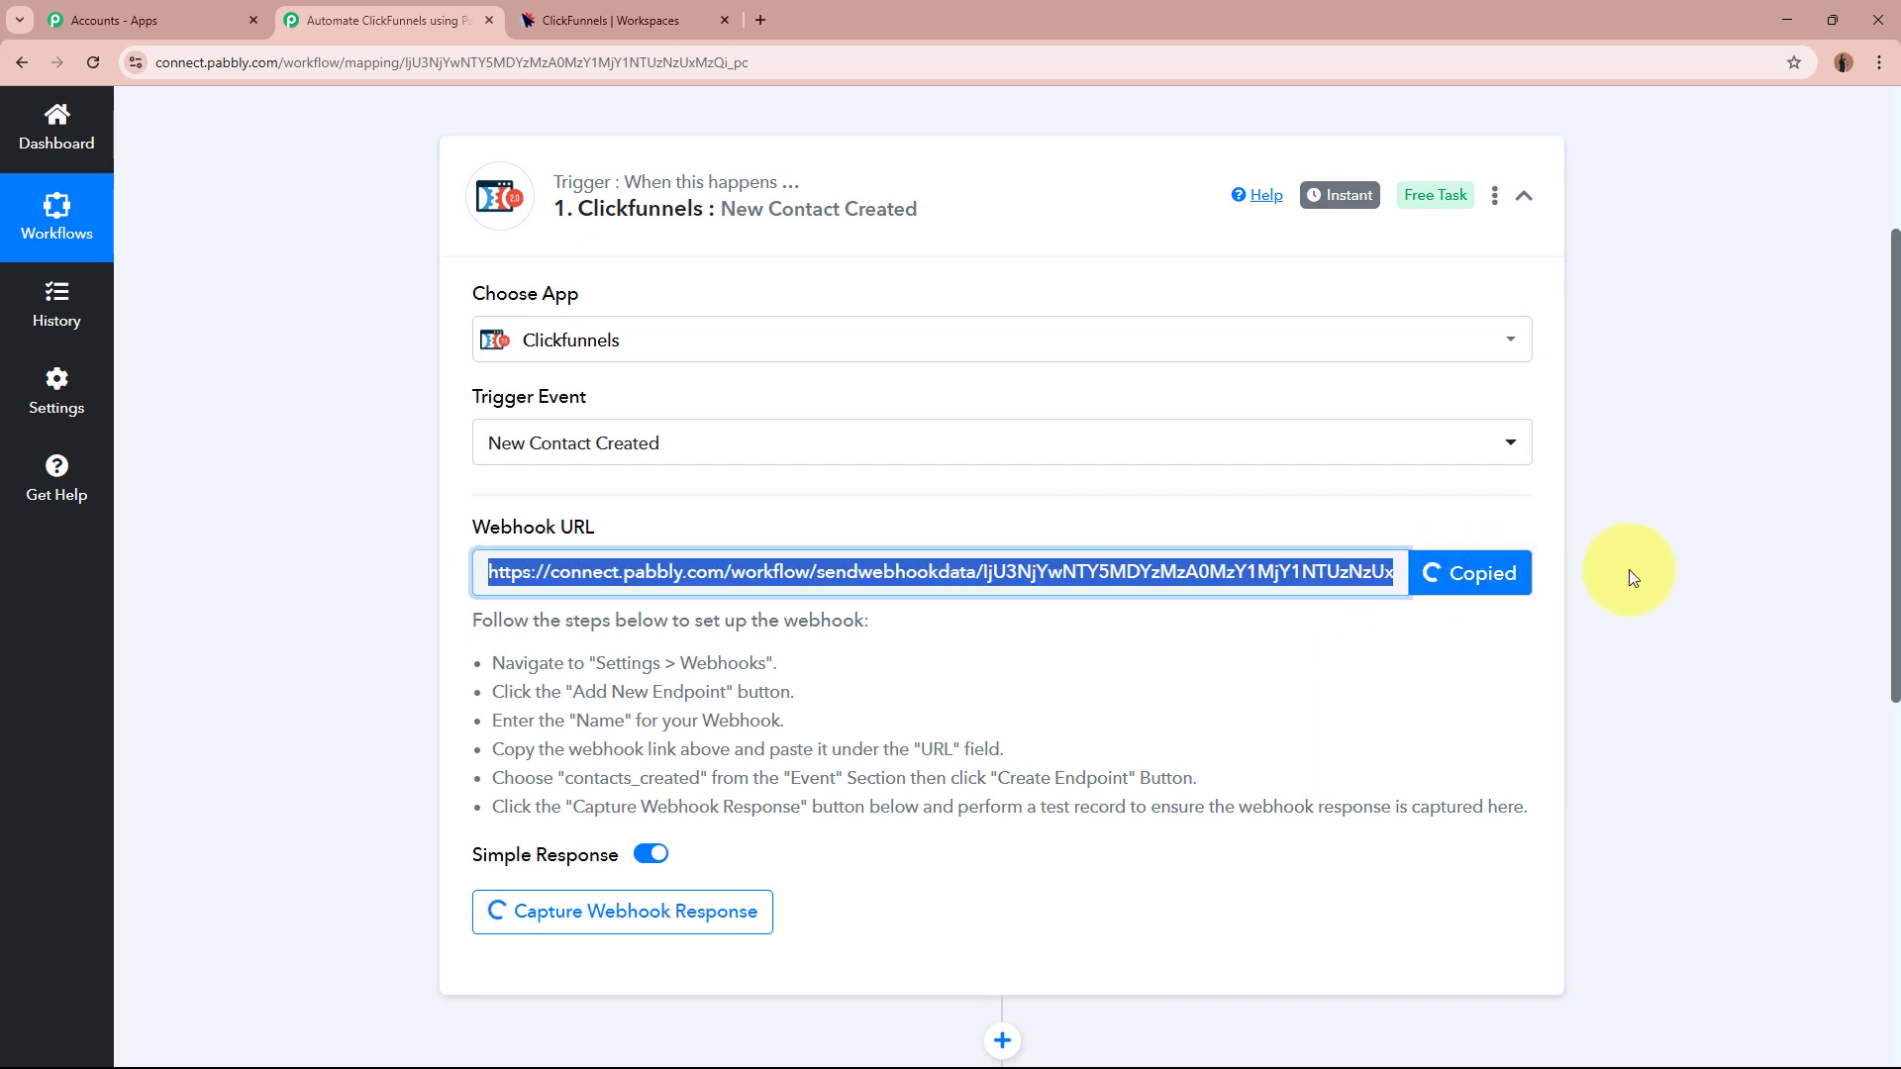
# Review the webhook setup steps, then bring up the ClickFunnels workspace dashboard.
pyautogui.scroll(-1, 1633, 577)
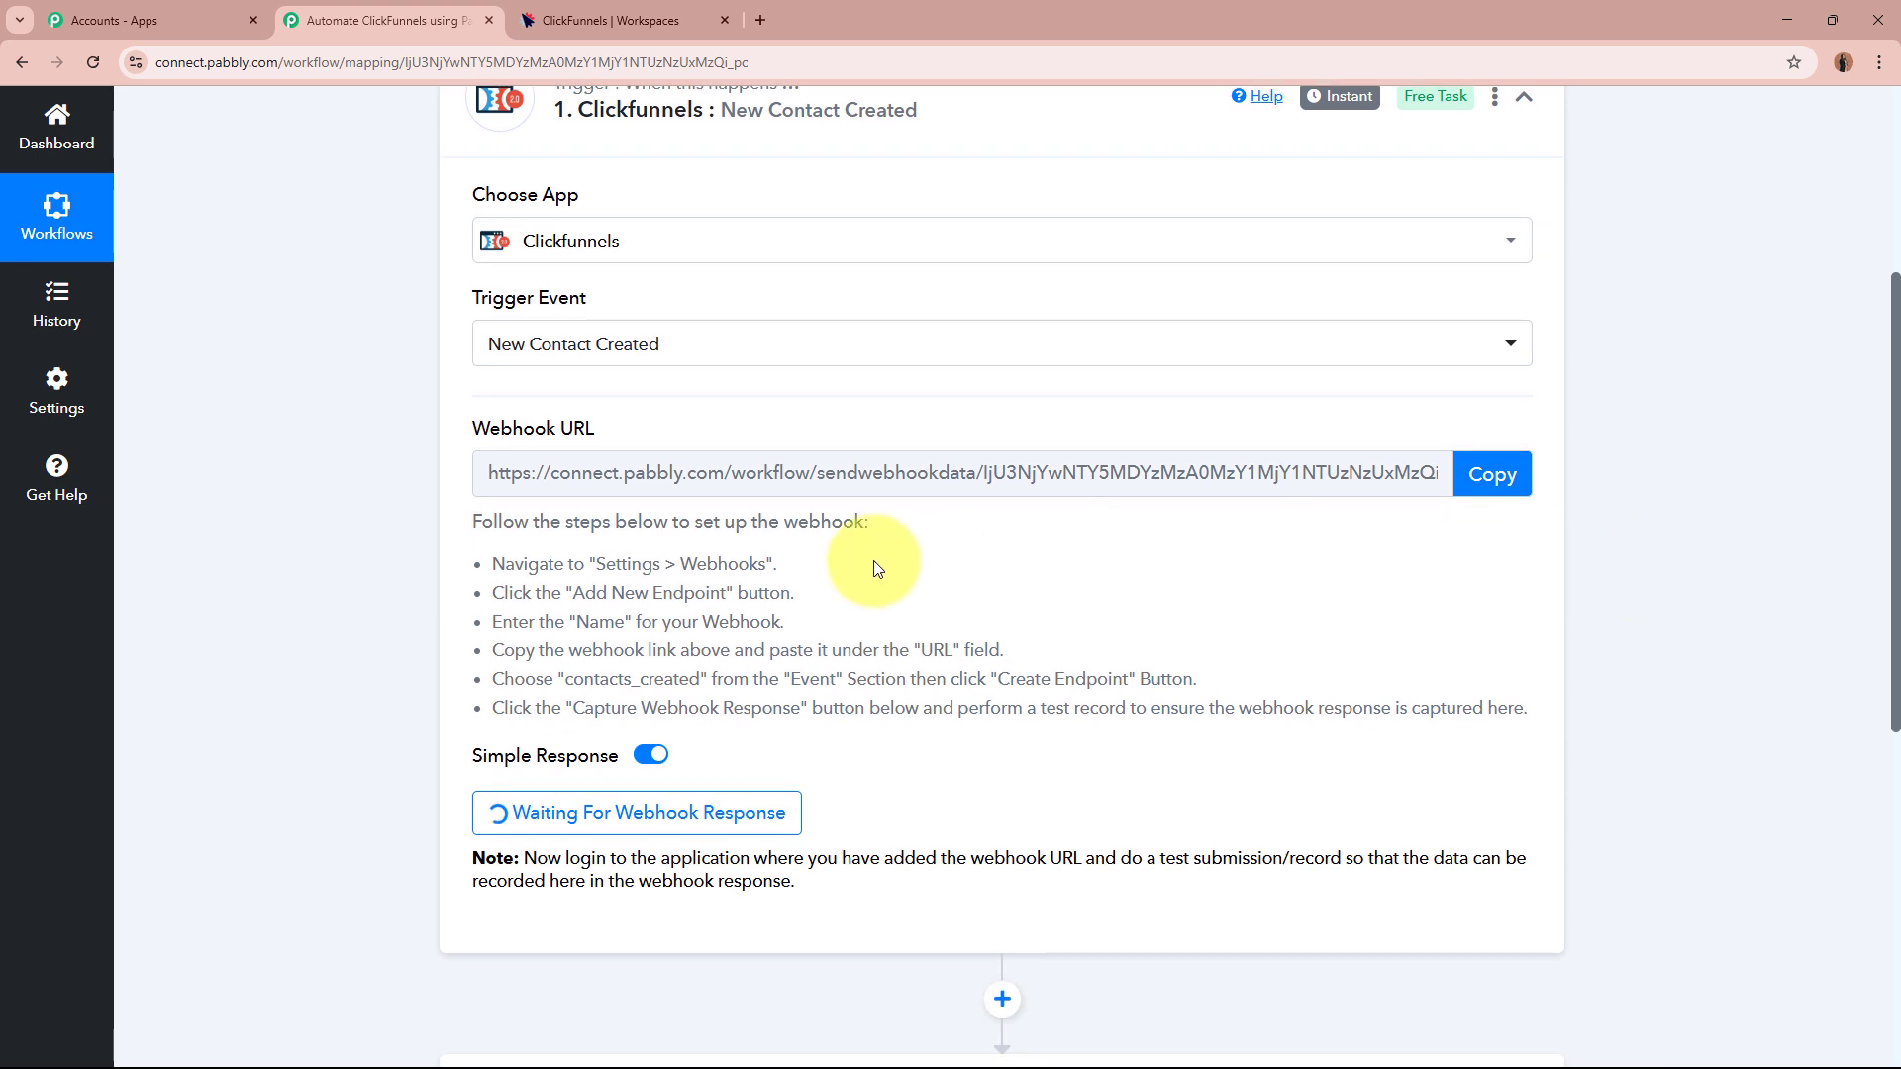
pyautogui.moveTo(481, 524); pyautogui.dragTo(1640, 690)
pyautogui.click(1679, 677)
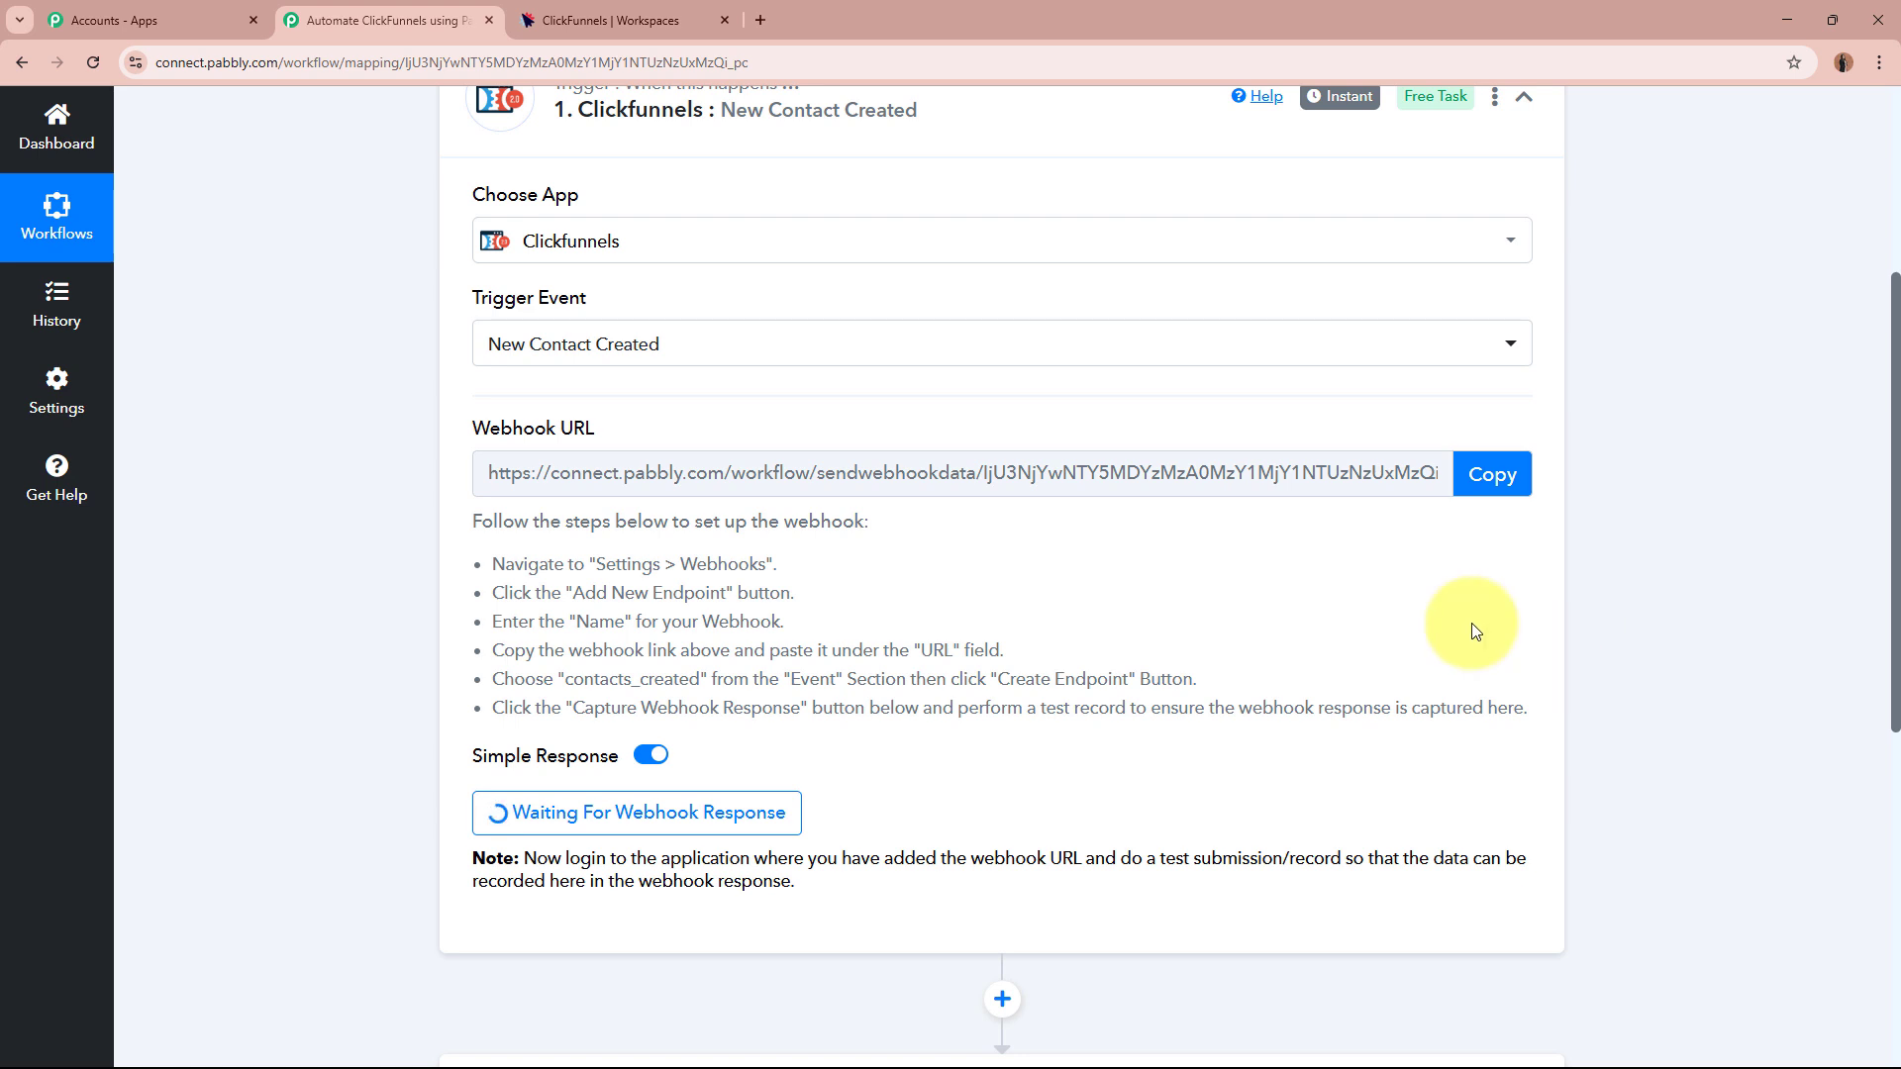
pyautogui.click(600, 13)
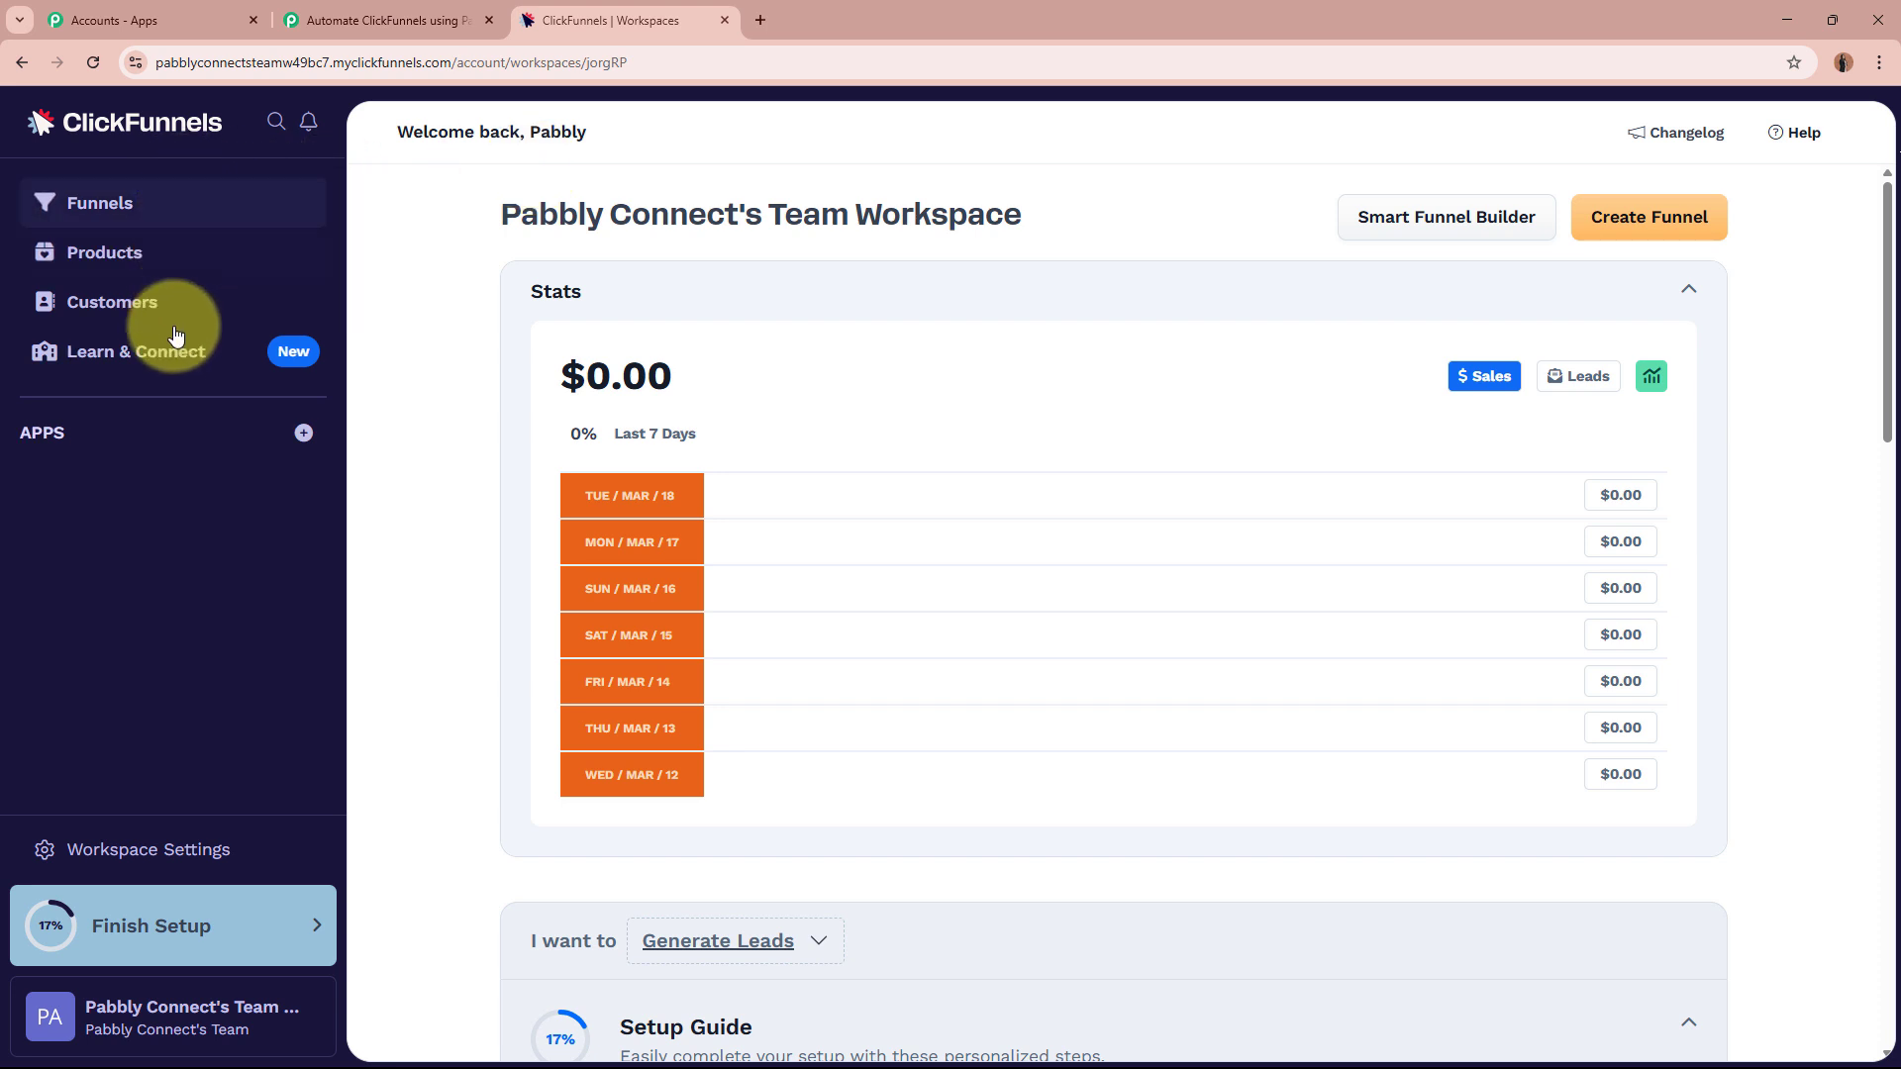
# Go to Workspace Settings > Webhooks and add a new endpoint named 'Test Webhook'.
pyautogui.click(141, 853)
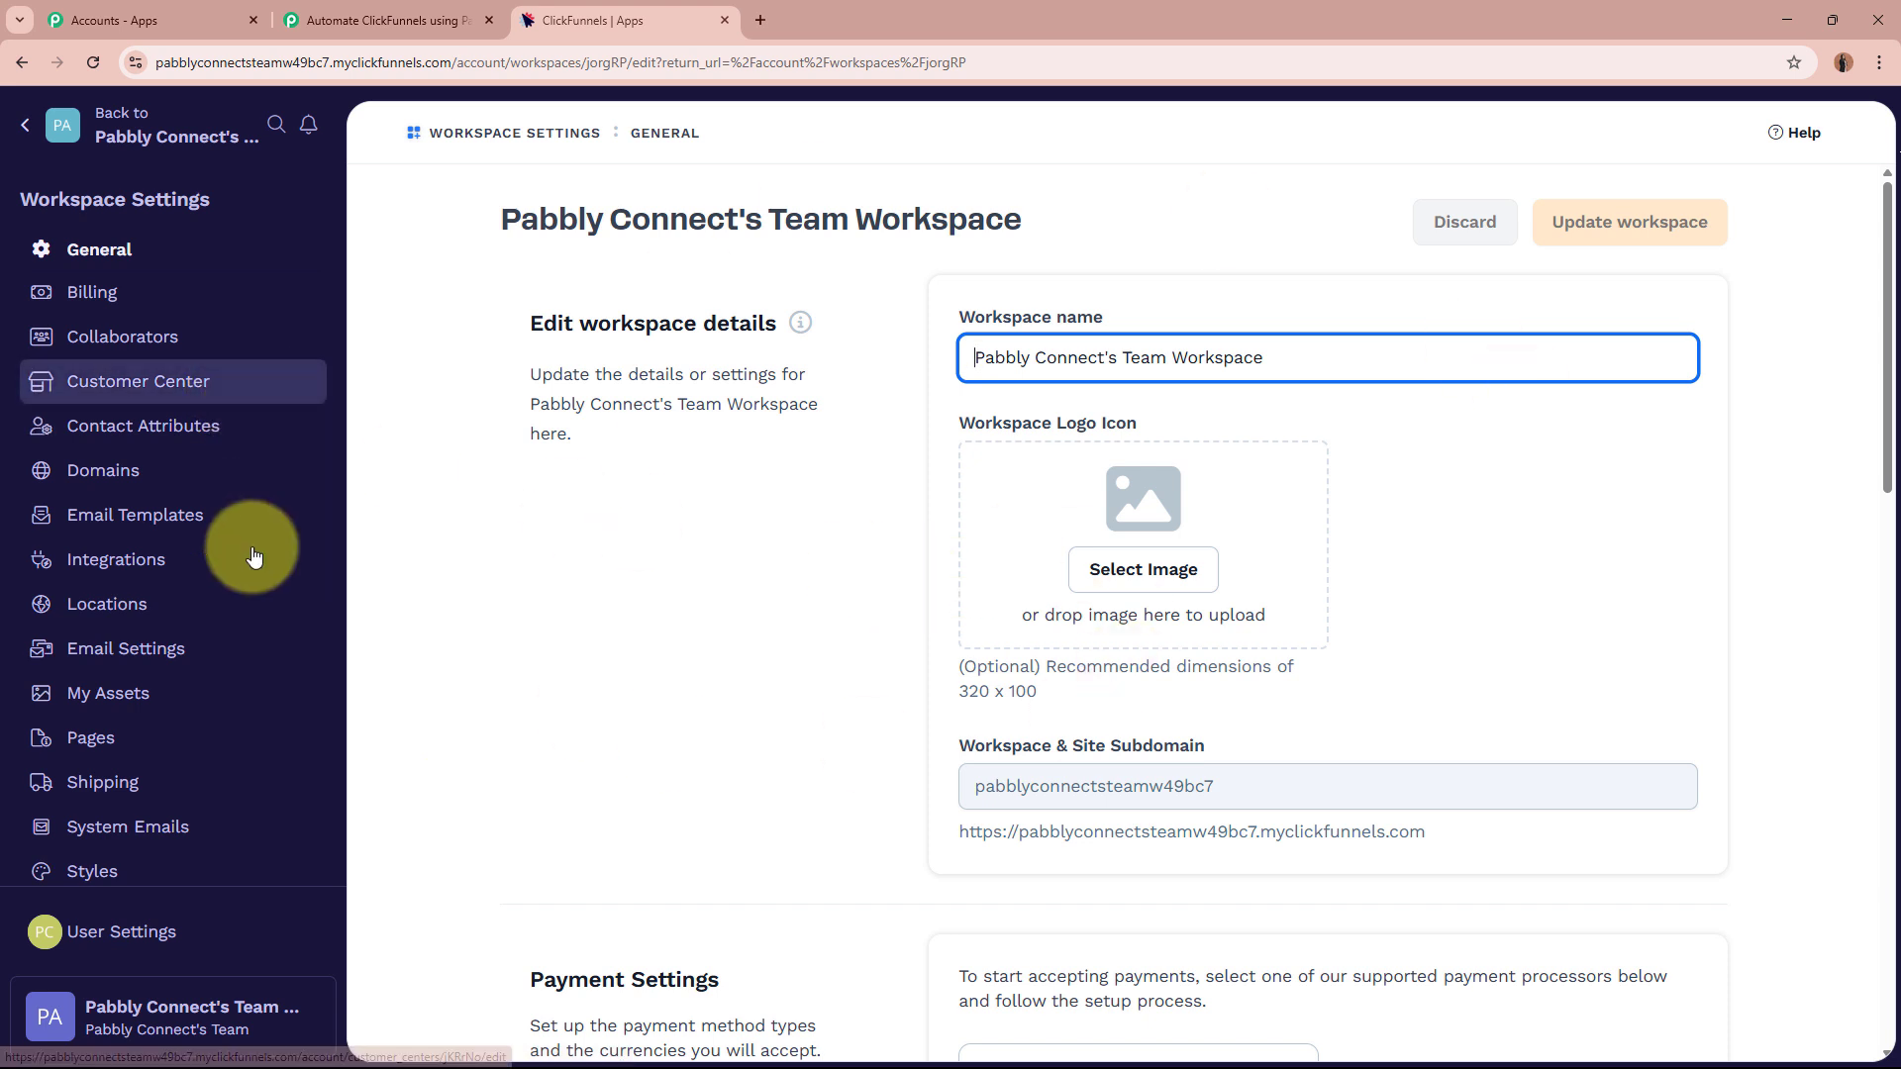
pyautogui.scroll(-2, 261, 728)
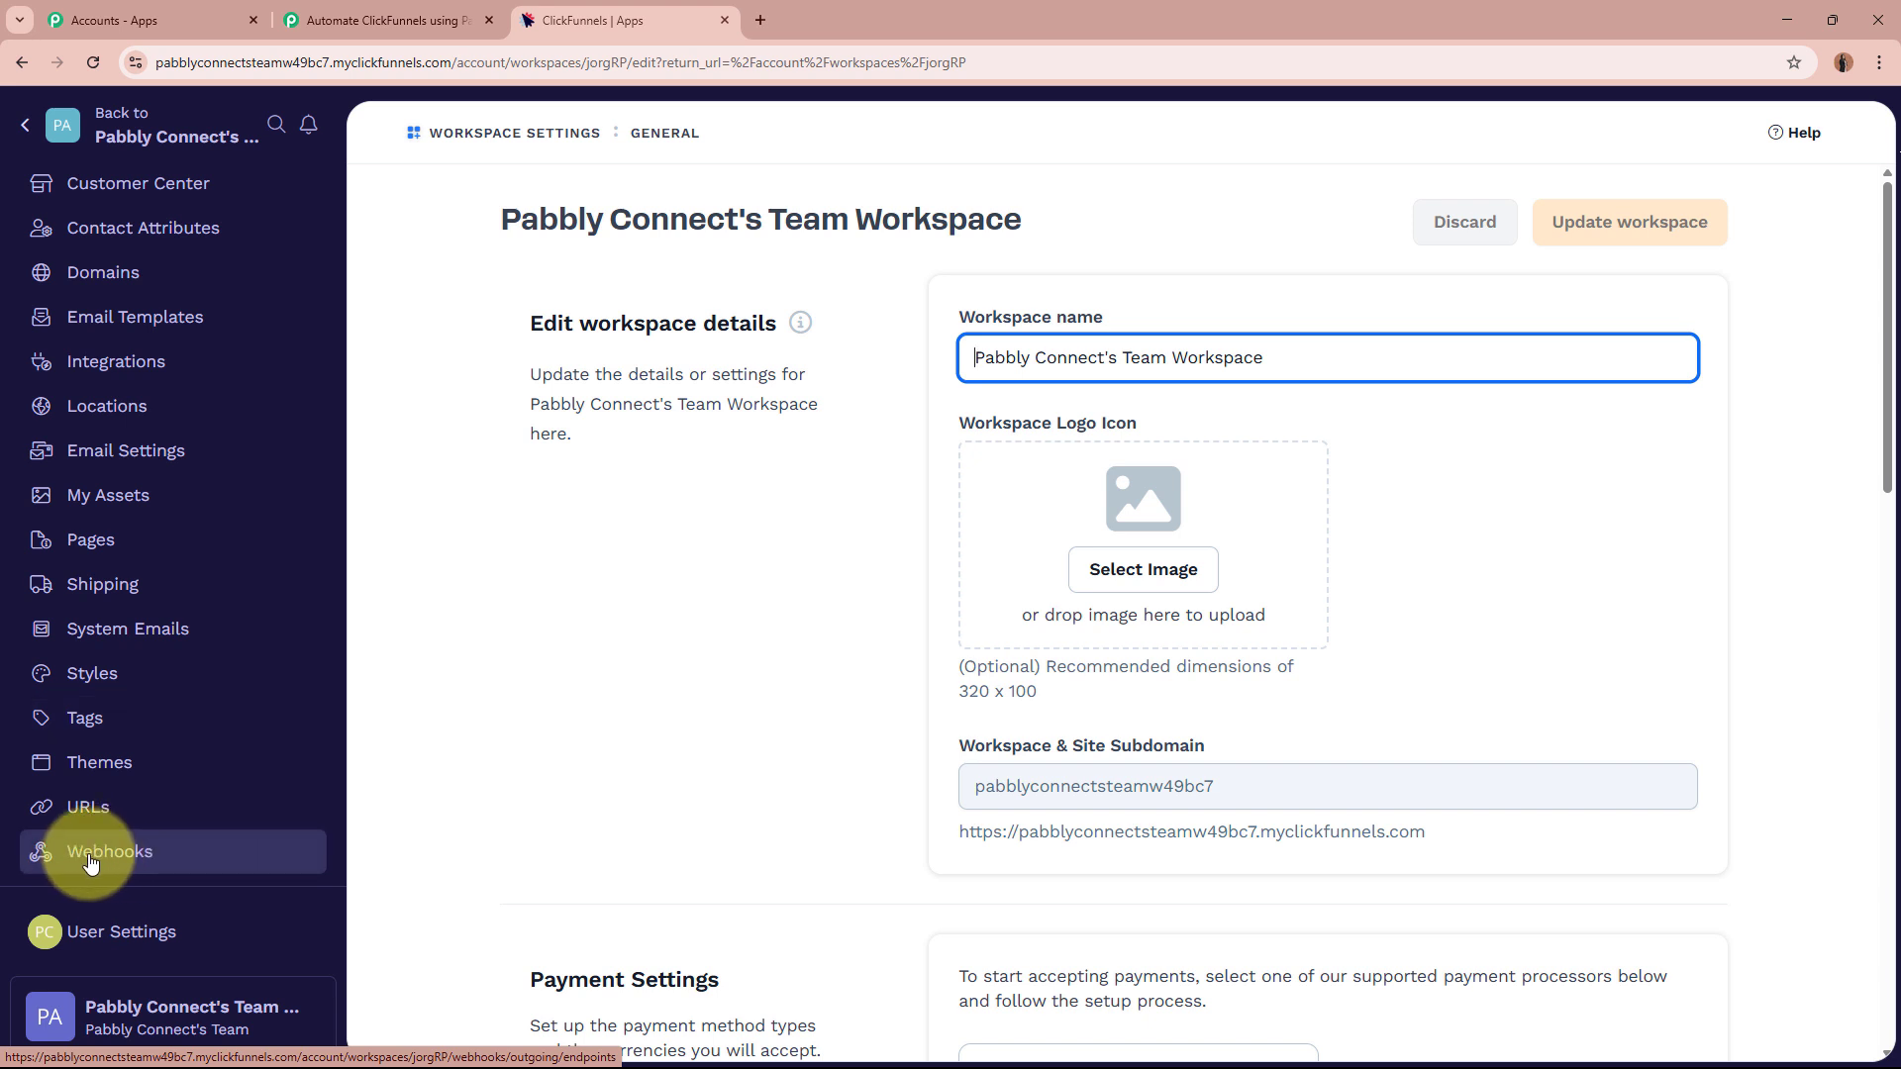
pyautogui.click(119, 857)
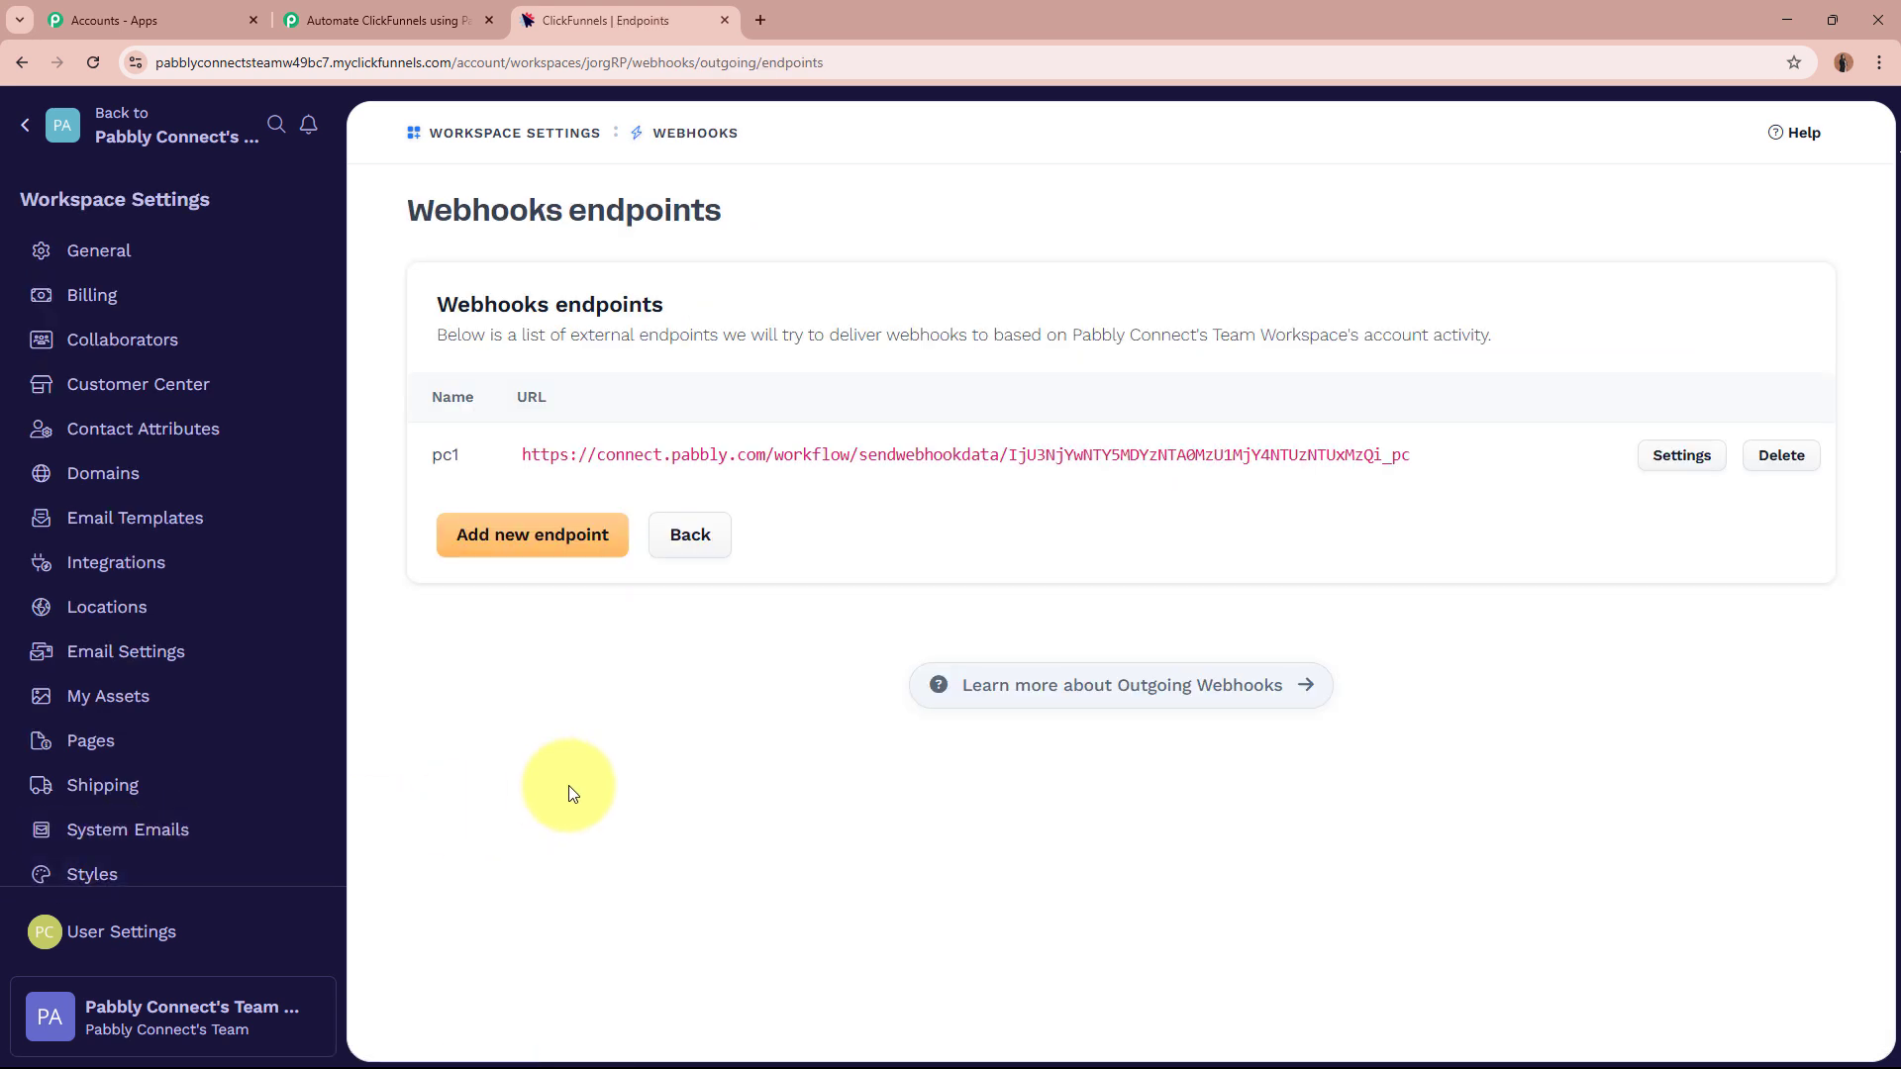
pyautogui.moveTo(439, 304); pyautogui.dragTo(747, 289)
pyautogui.click(748, 295)
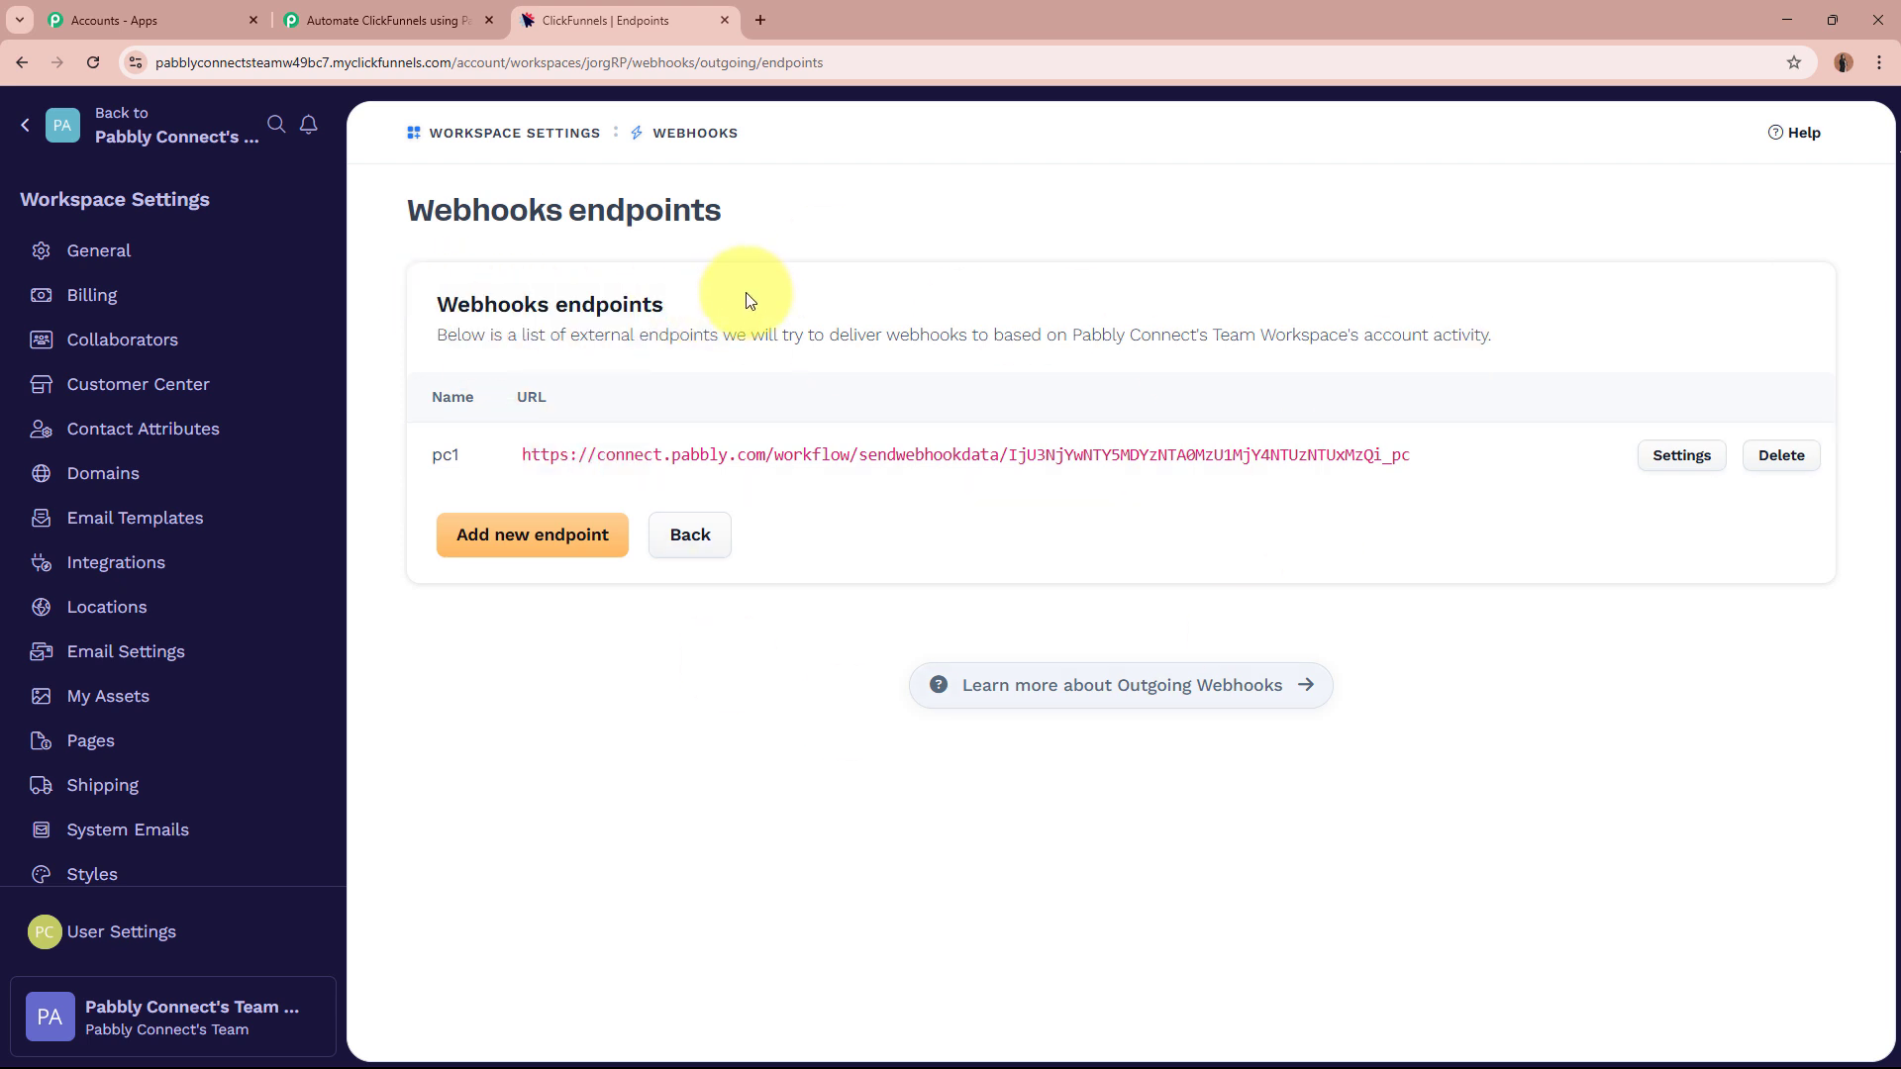
pyautogui.click(500, 552)
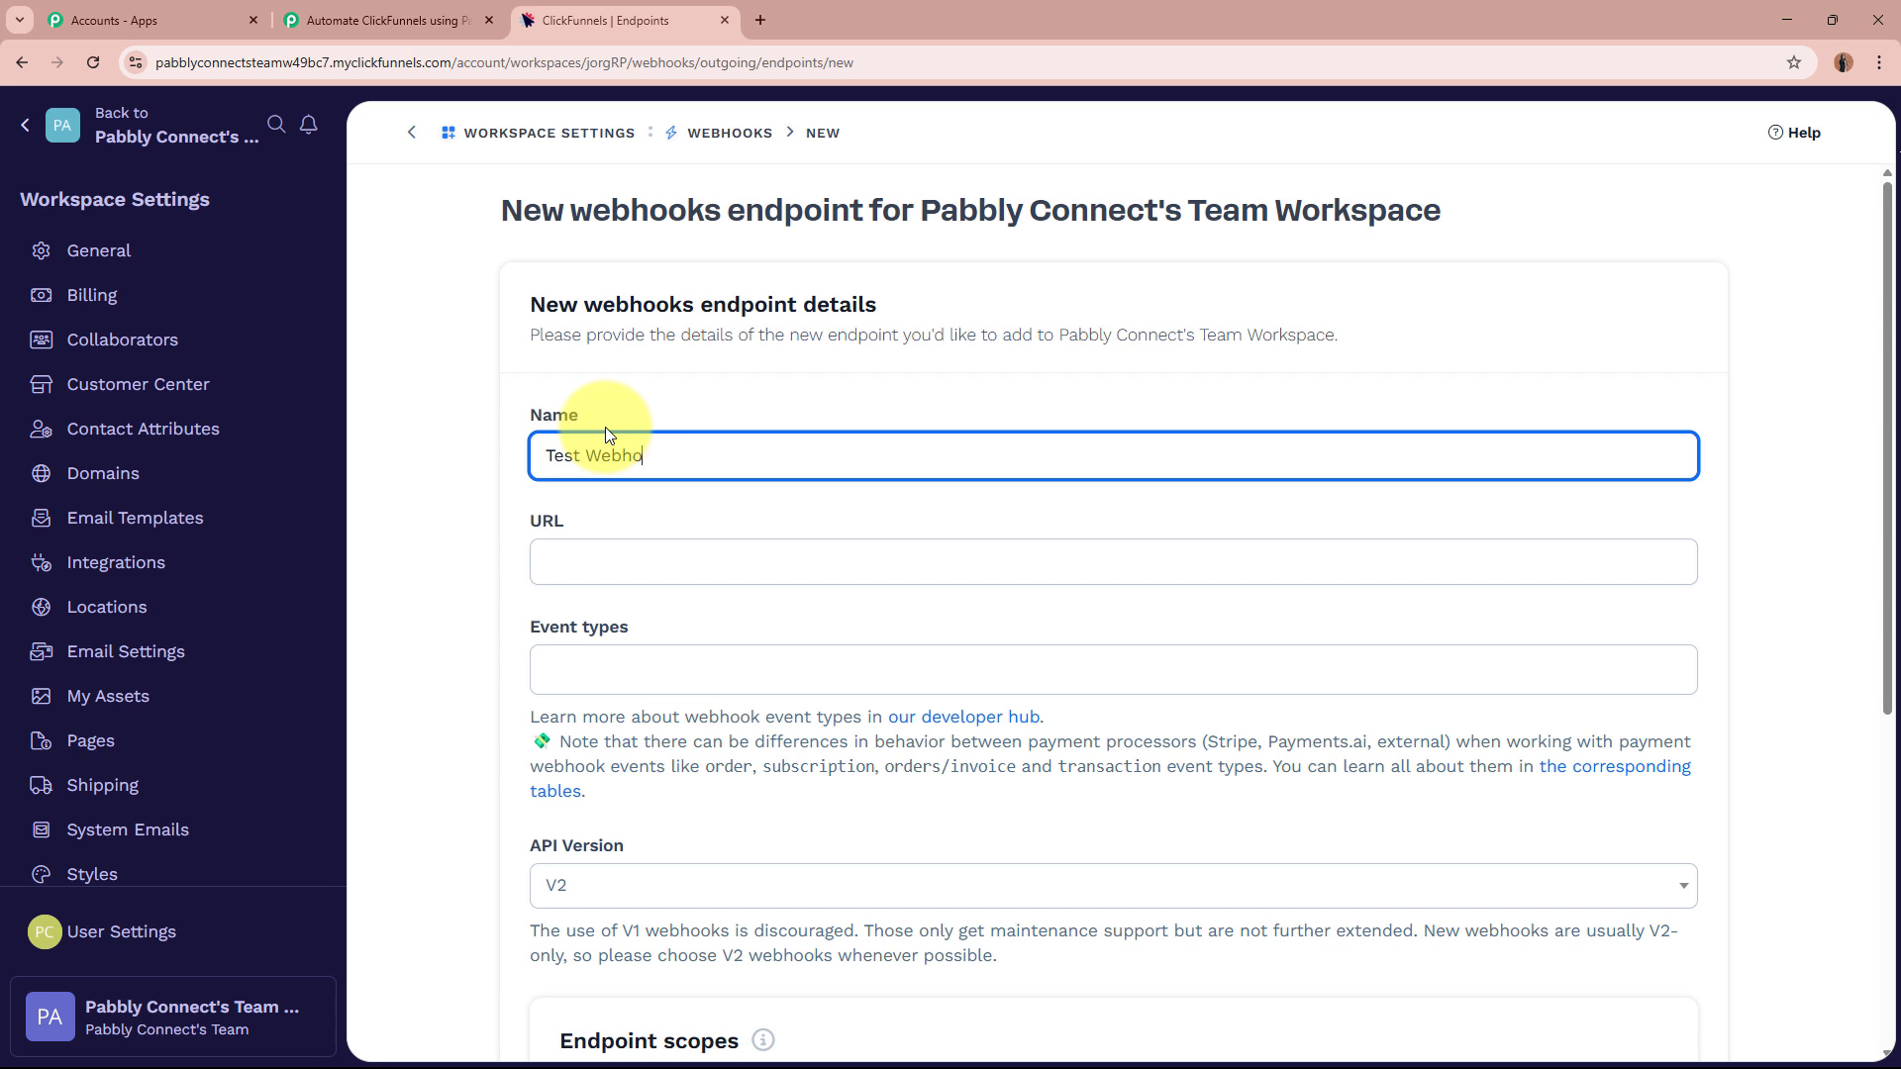
# Paste the Pabbly webhook URL into the endpoint and select the contact.created event type.
pyautogui.click(630, 562)
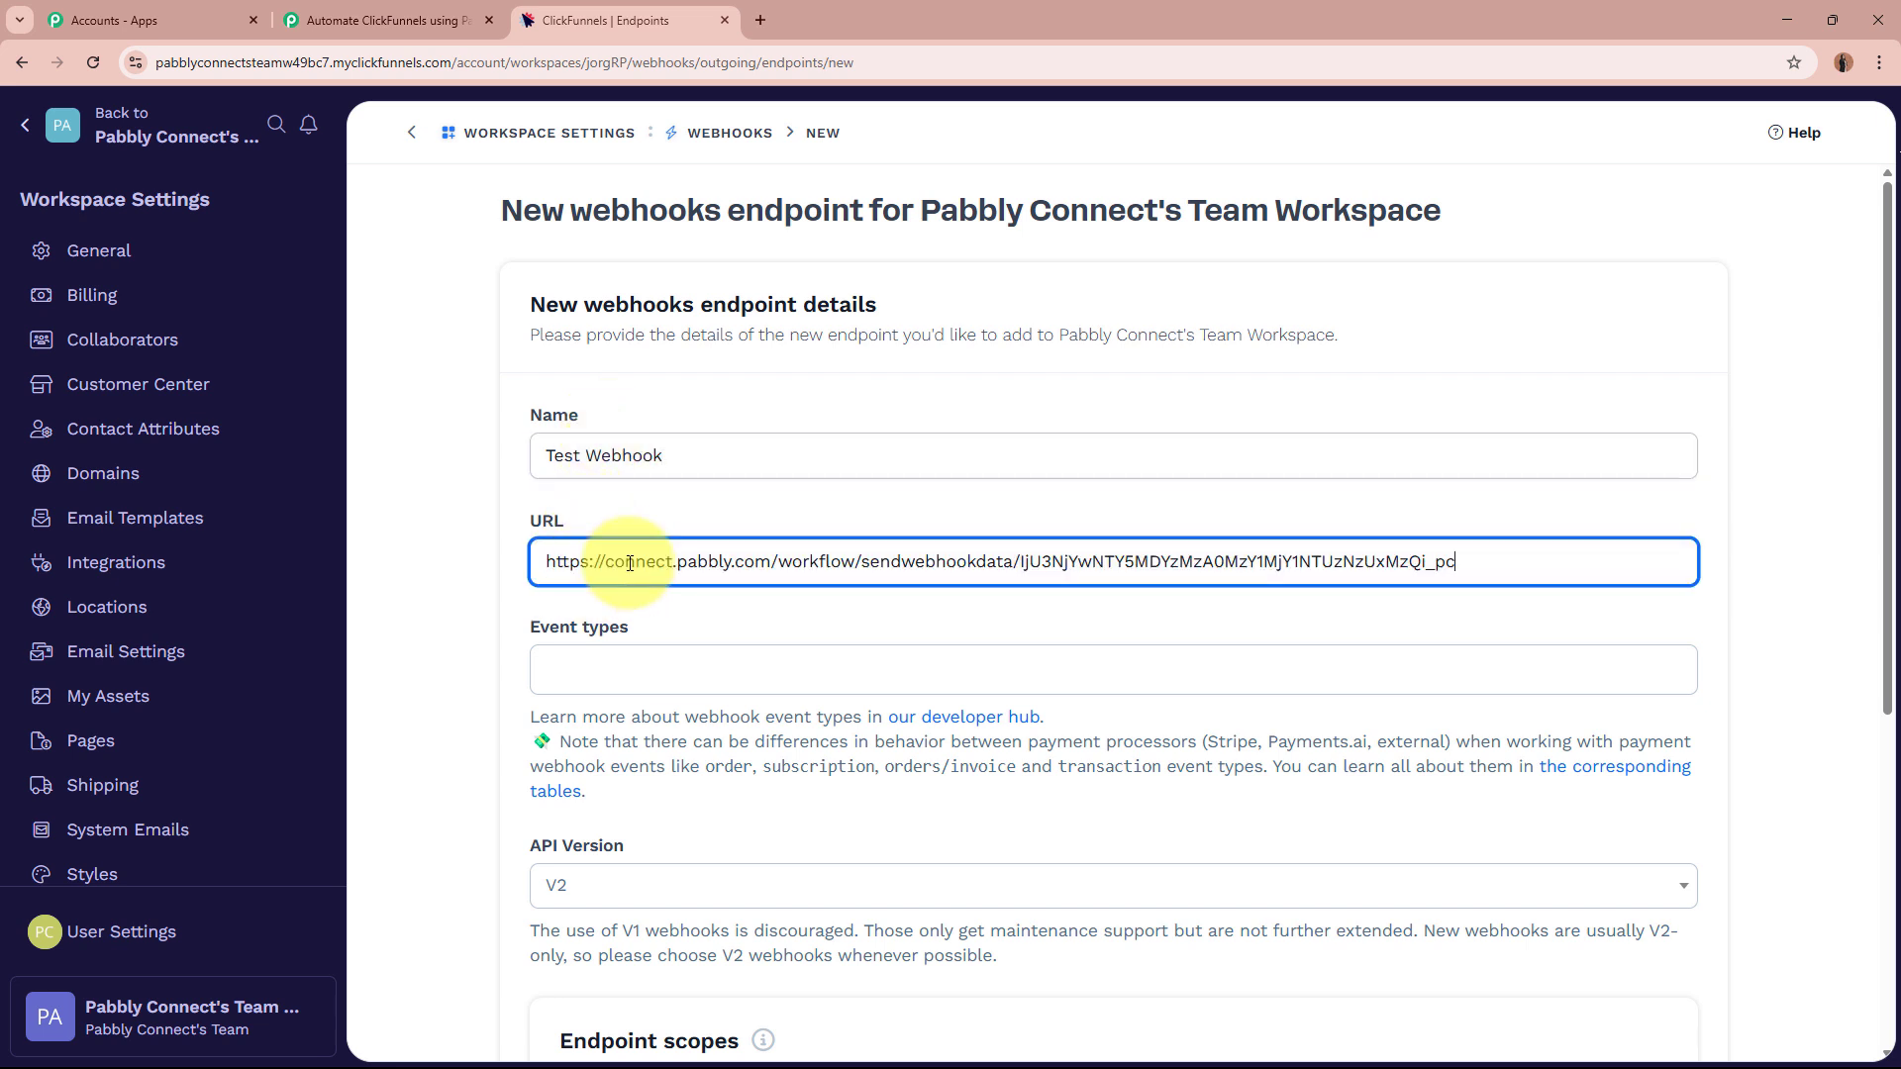
pyautogui.click(857, 606)
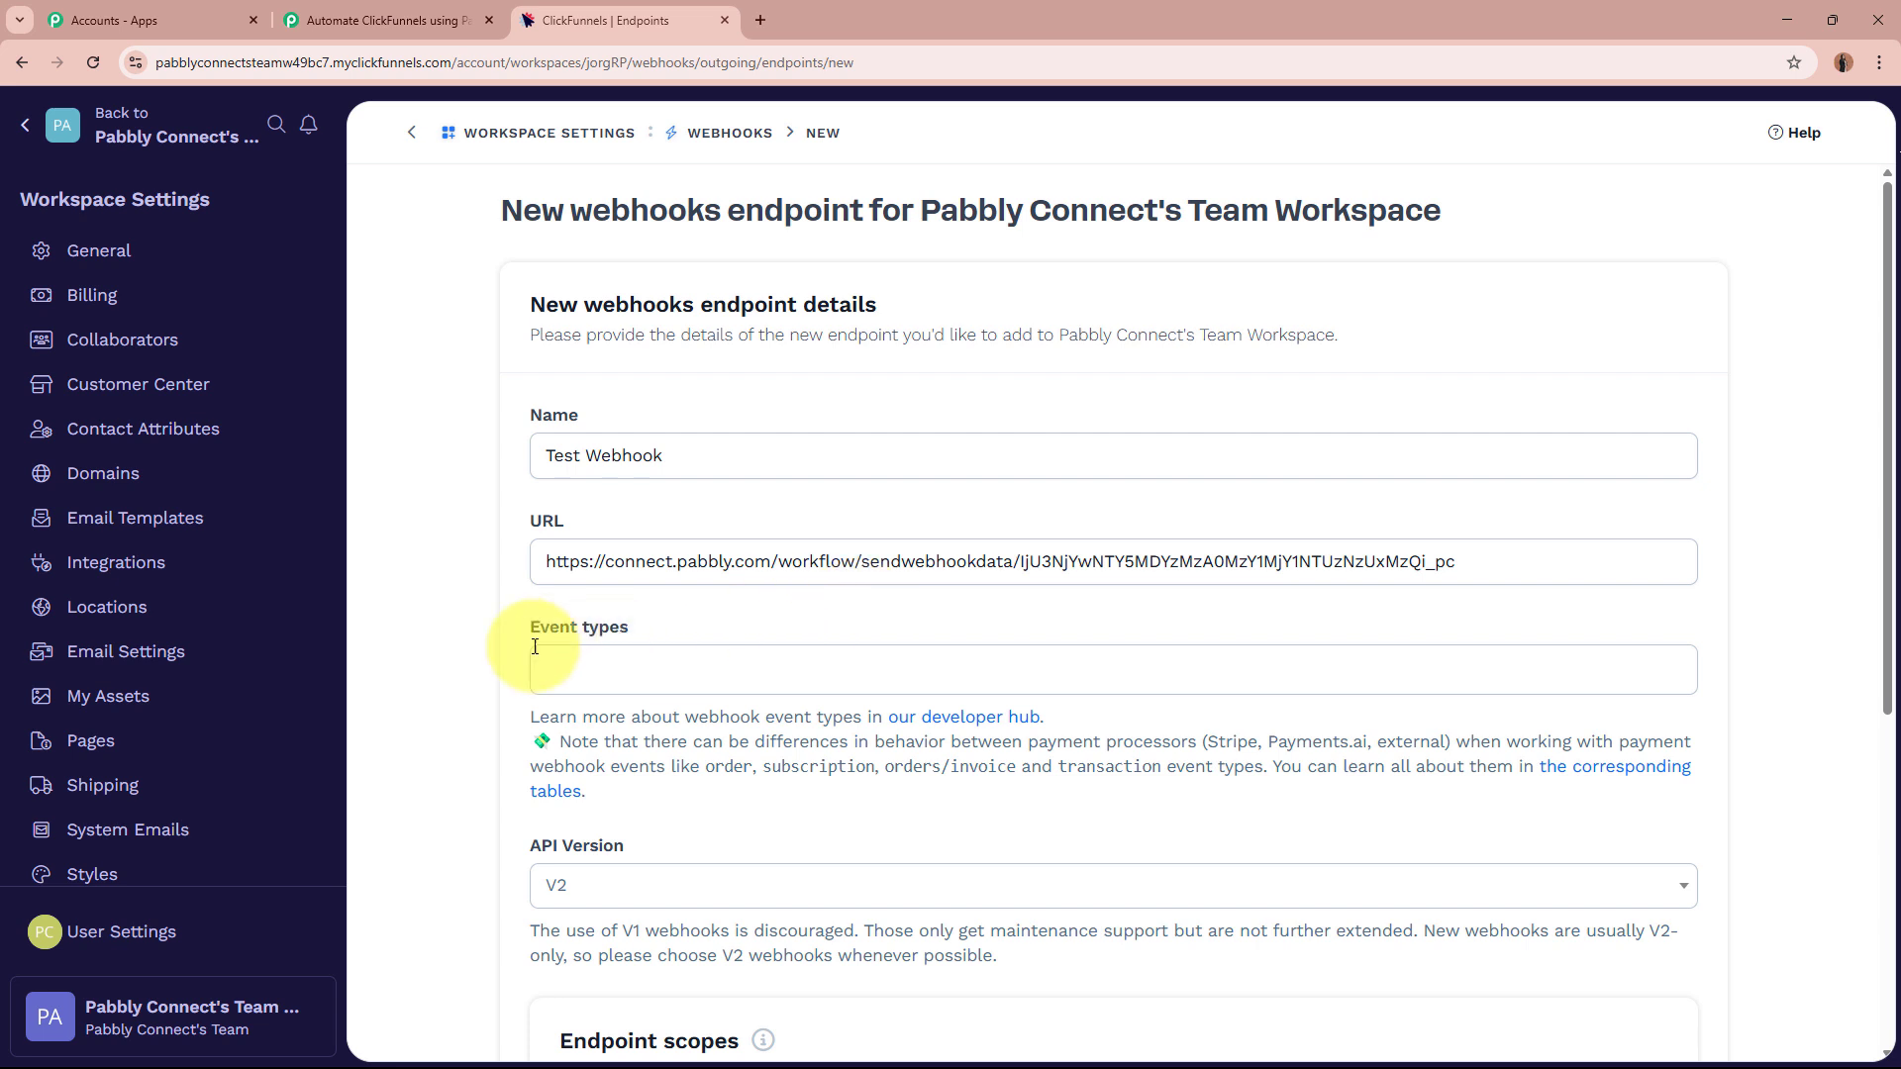
pyautogui.click(751, 616)
pyautogui.click(382, 10)
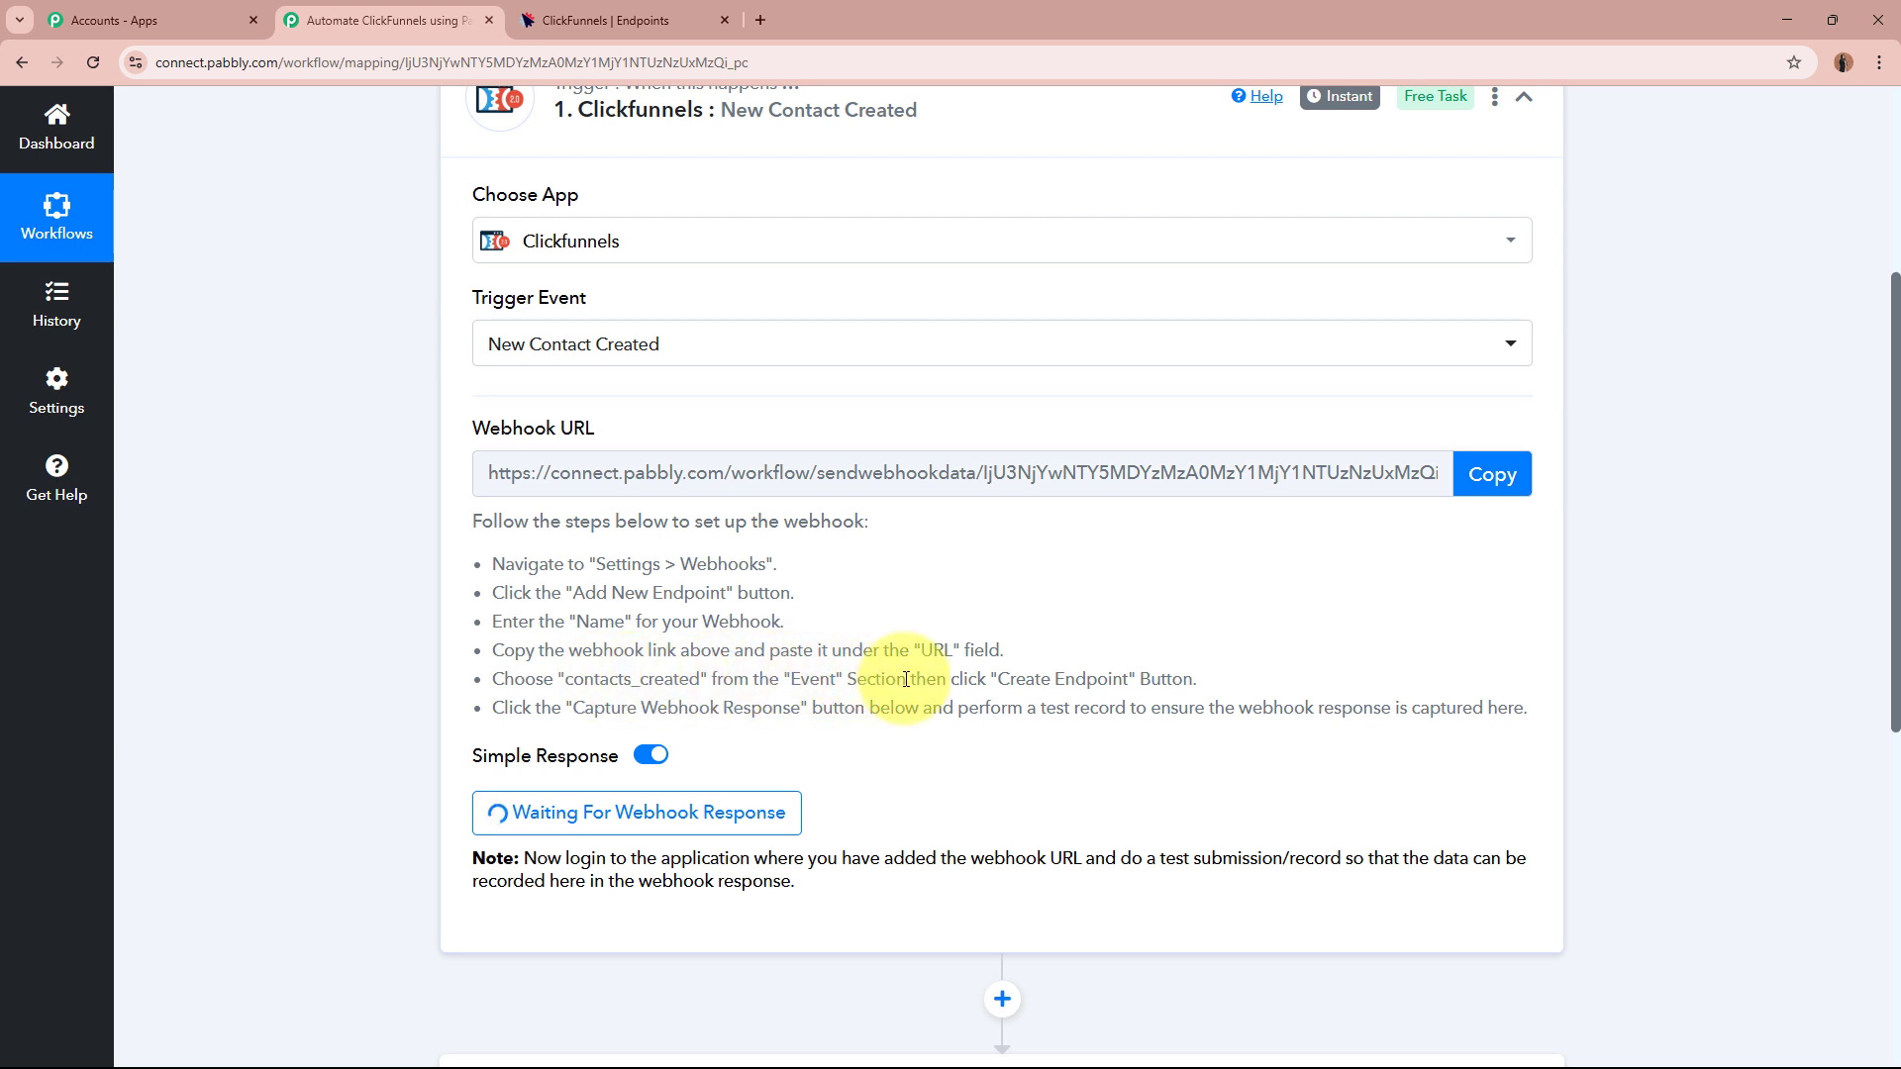
pyautogui.click(594, 20)
pyautogui.click(779, 668)
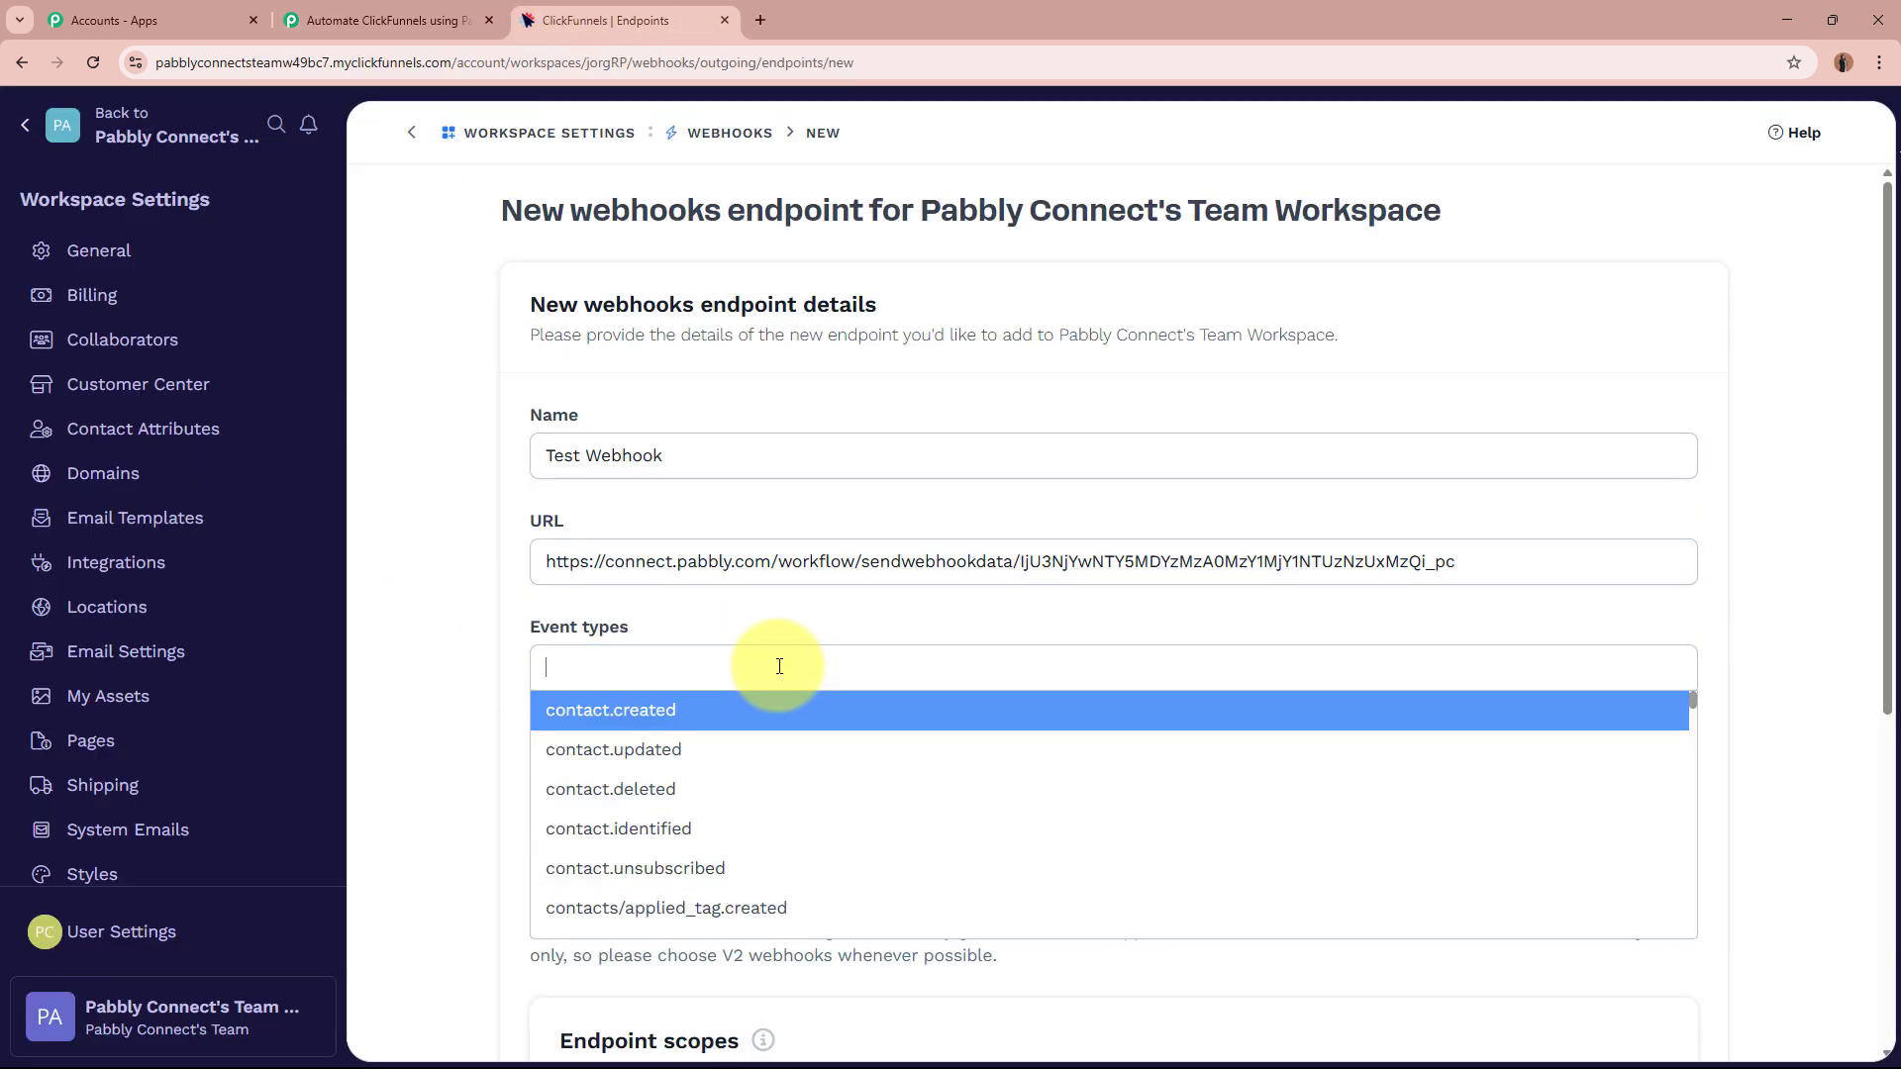
pyautogui.click(671, 721)
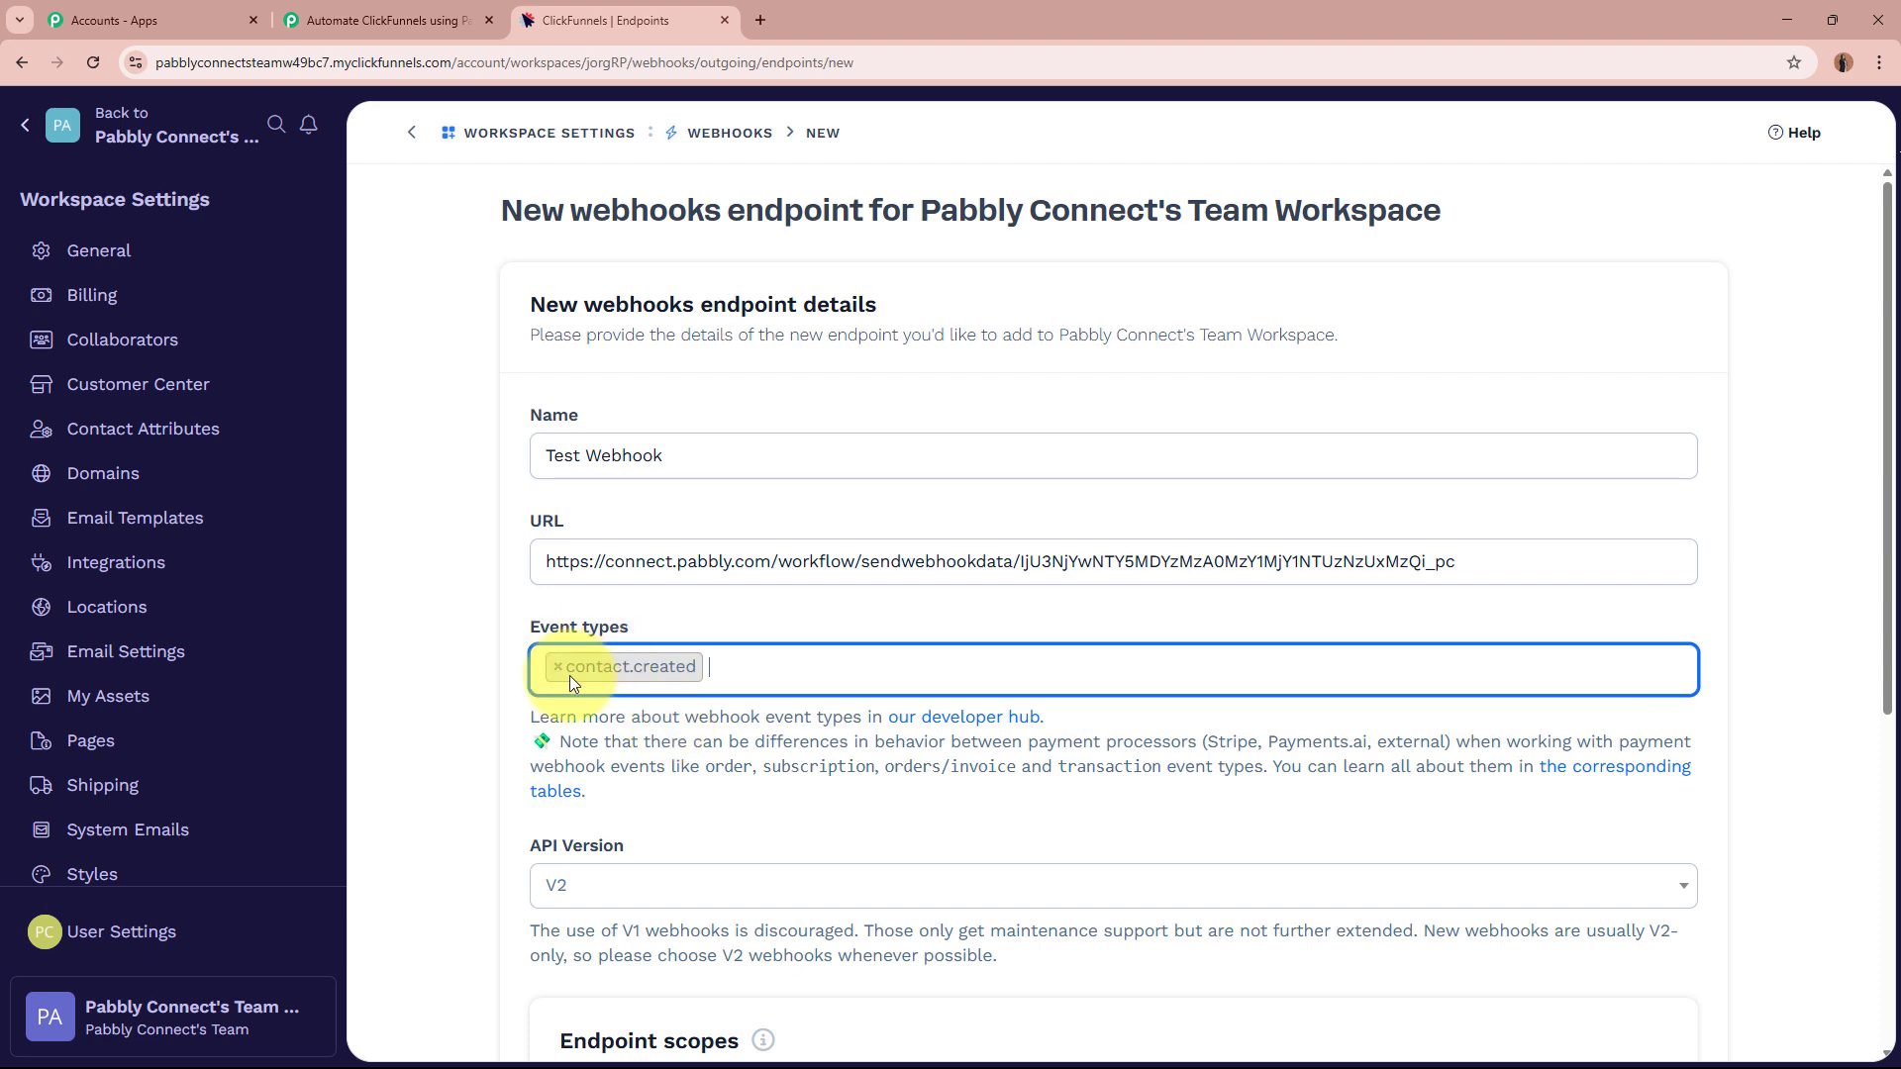
# Keep API version V2 and create the Test Webhook endpoint.
pyautogui.click(396, 19)
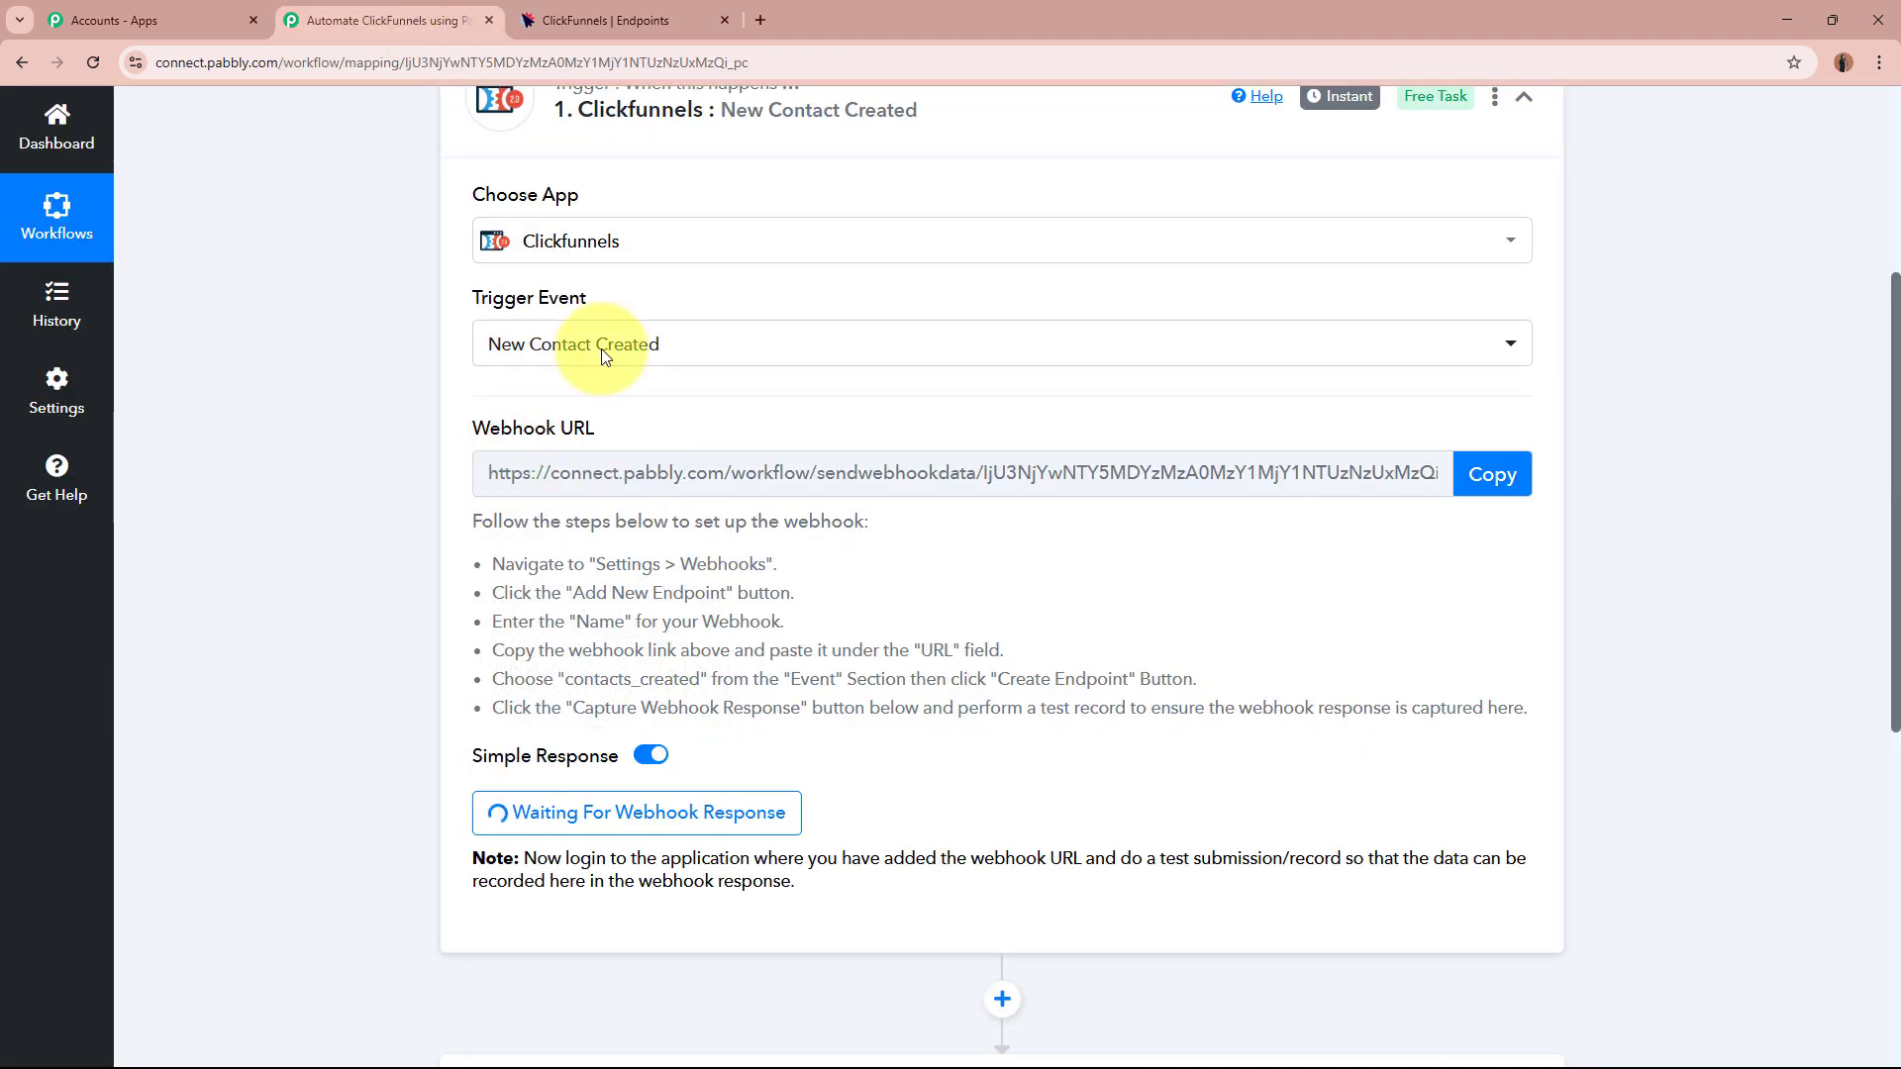
pyautogui.click(564, 21)
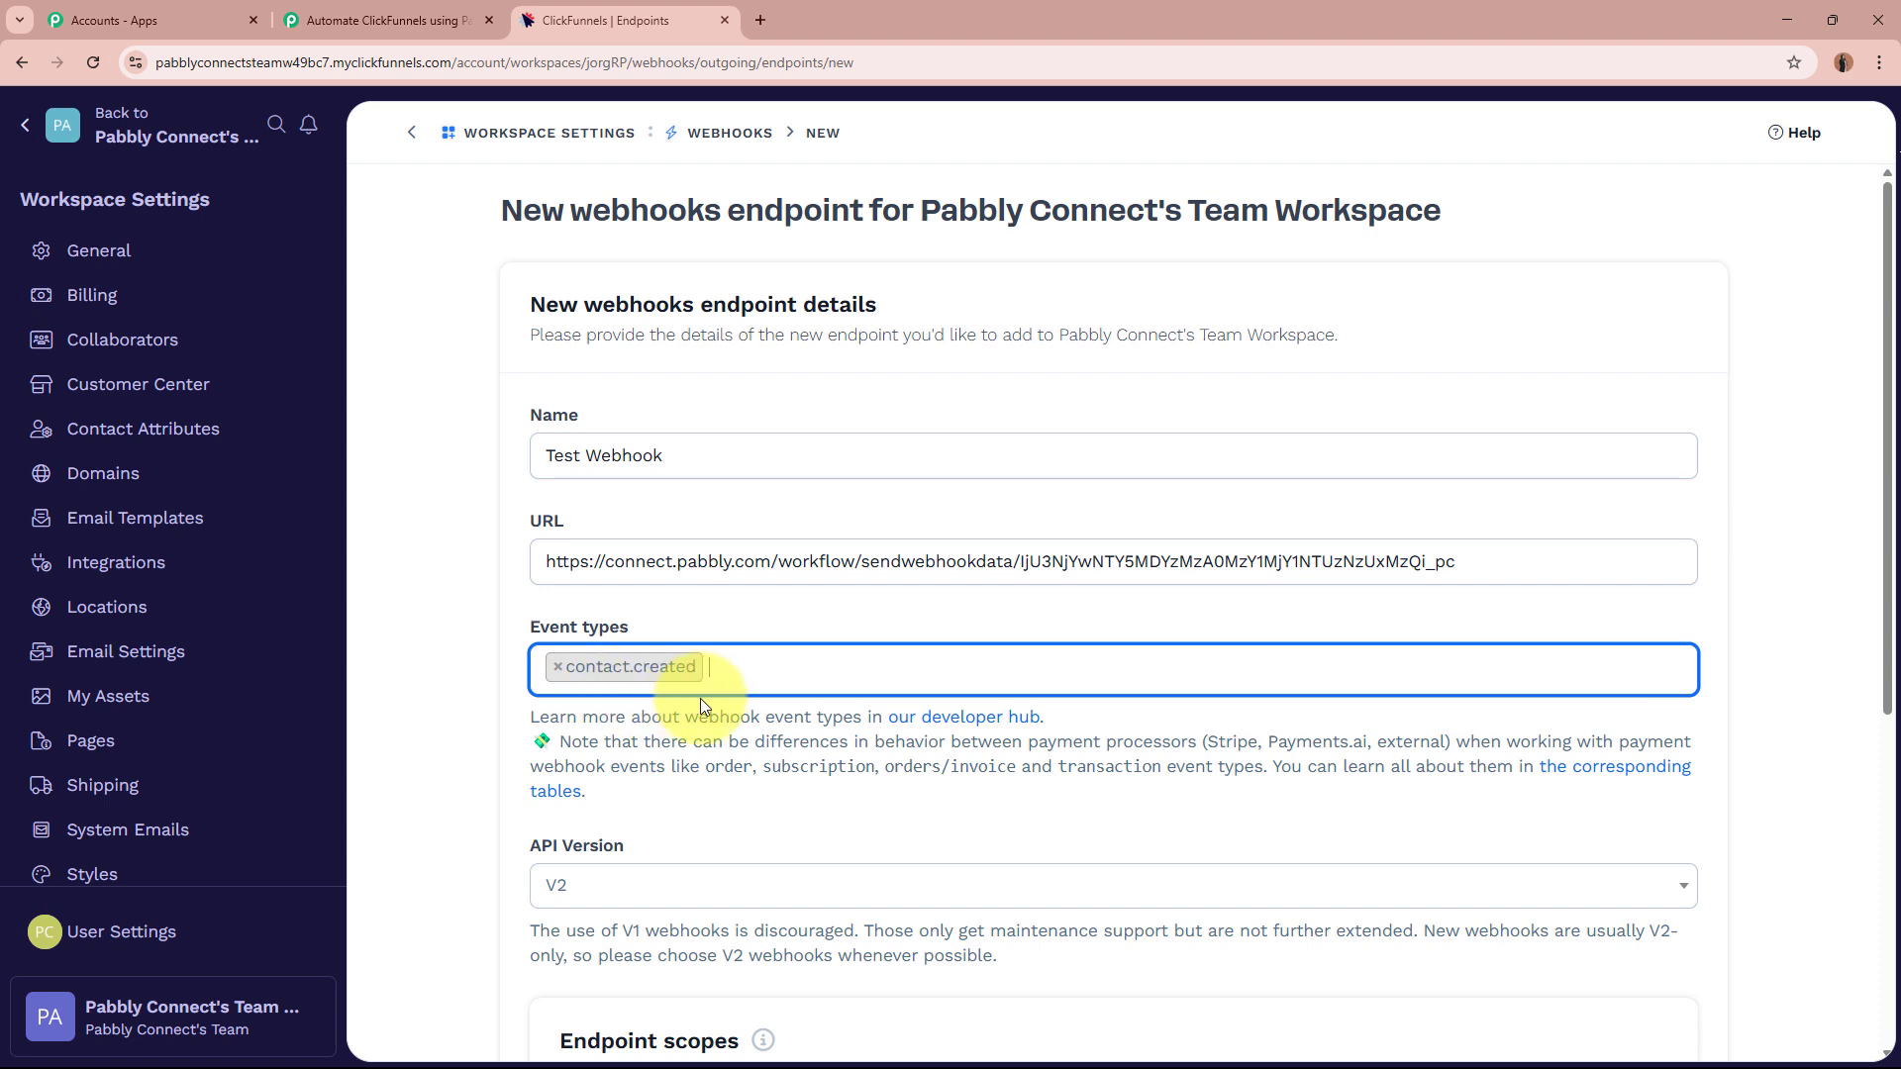
pyautogui.click(396, 20)
pyautogui.scroll(-2, 378, 461)
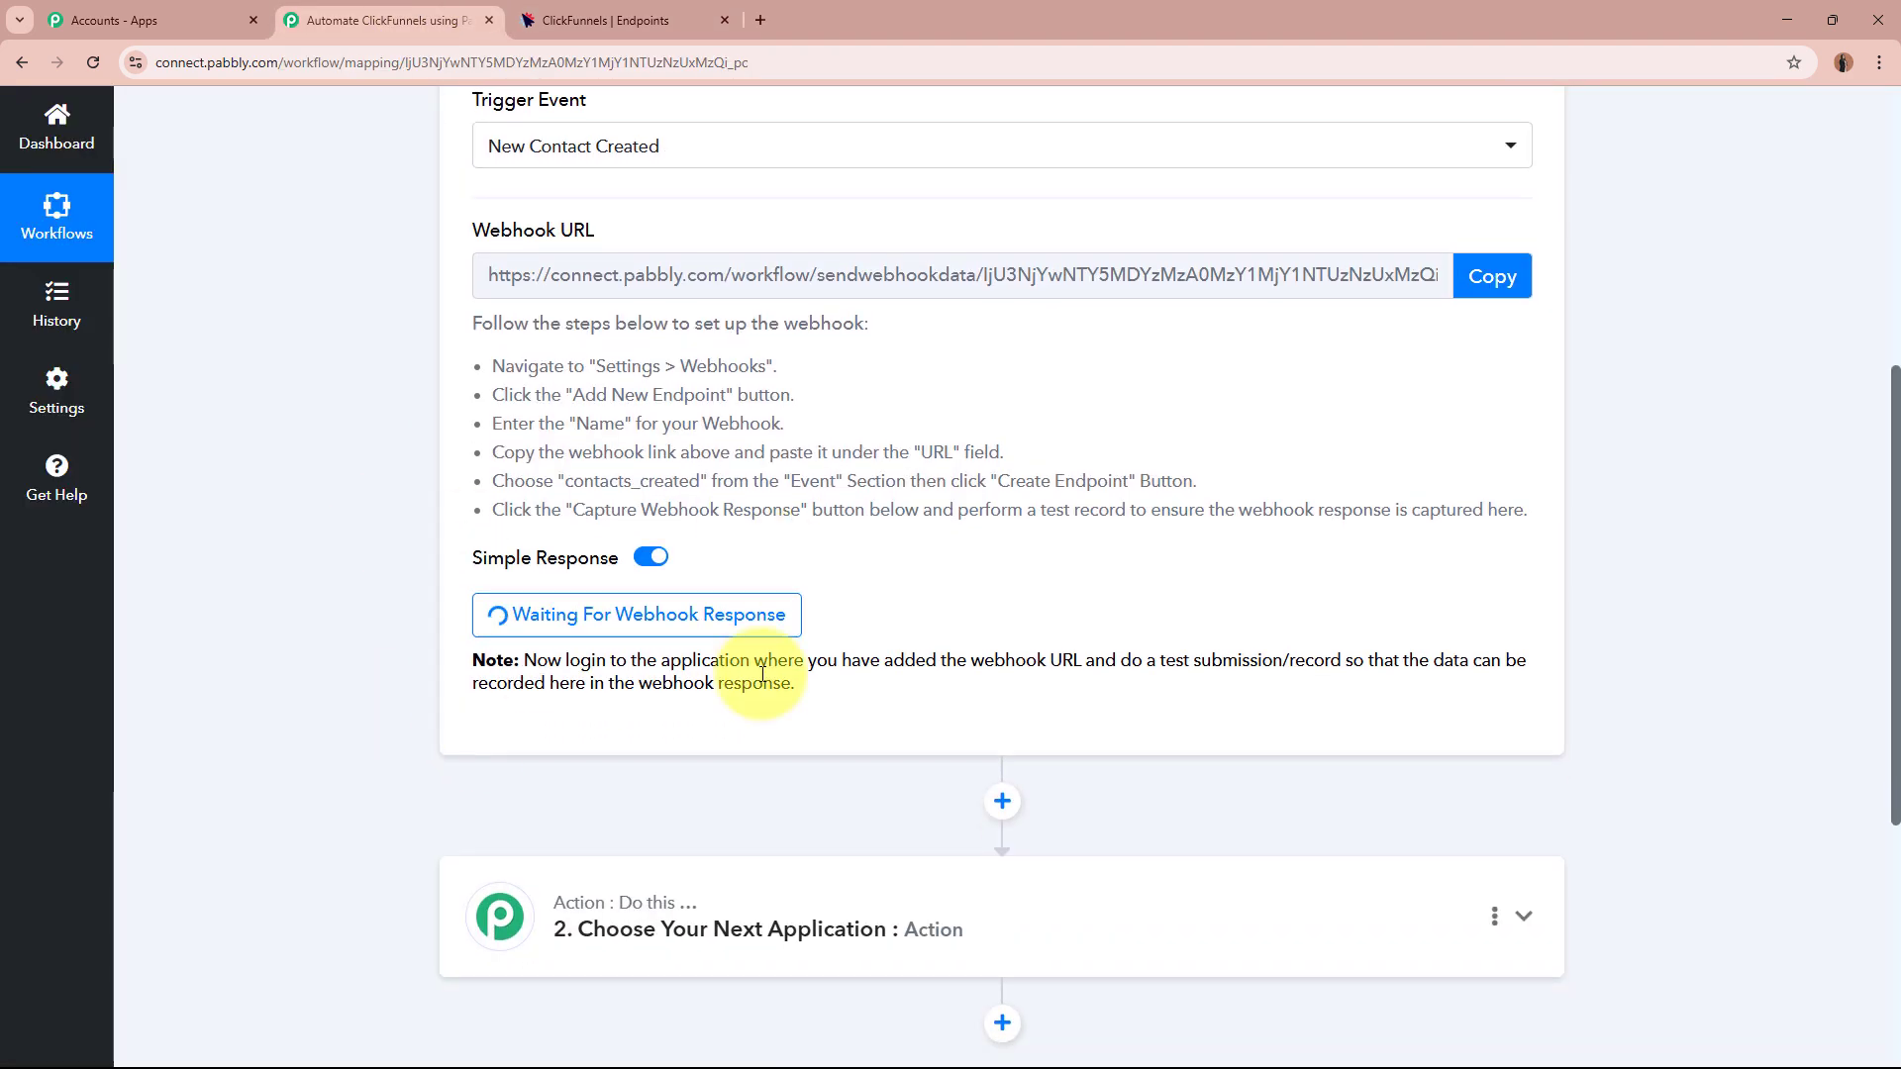
pyautogui.click(609, 19)
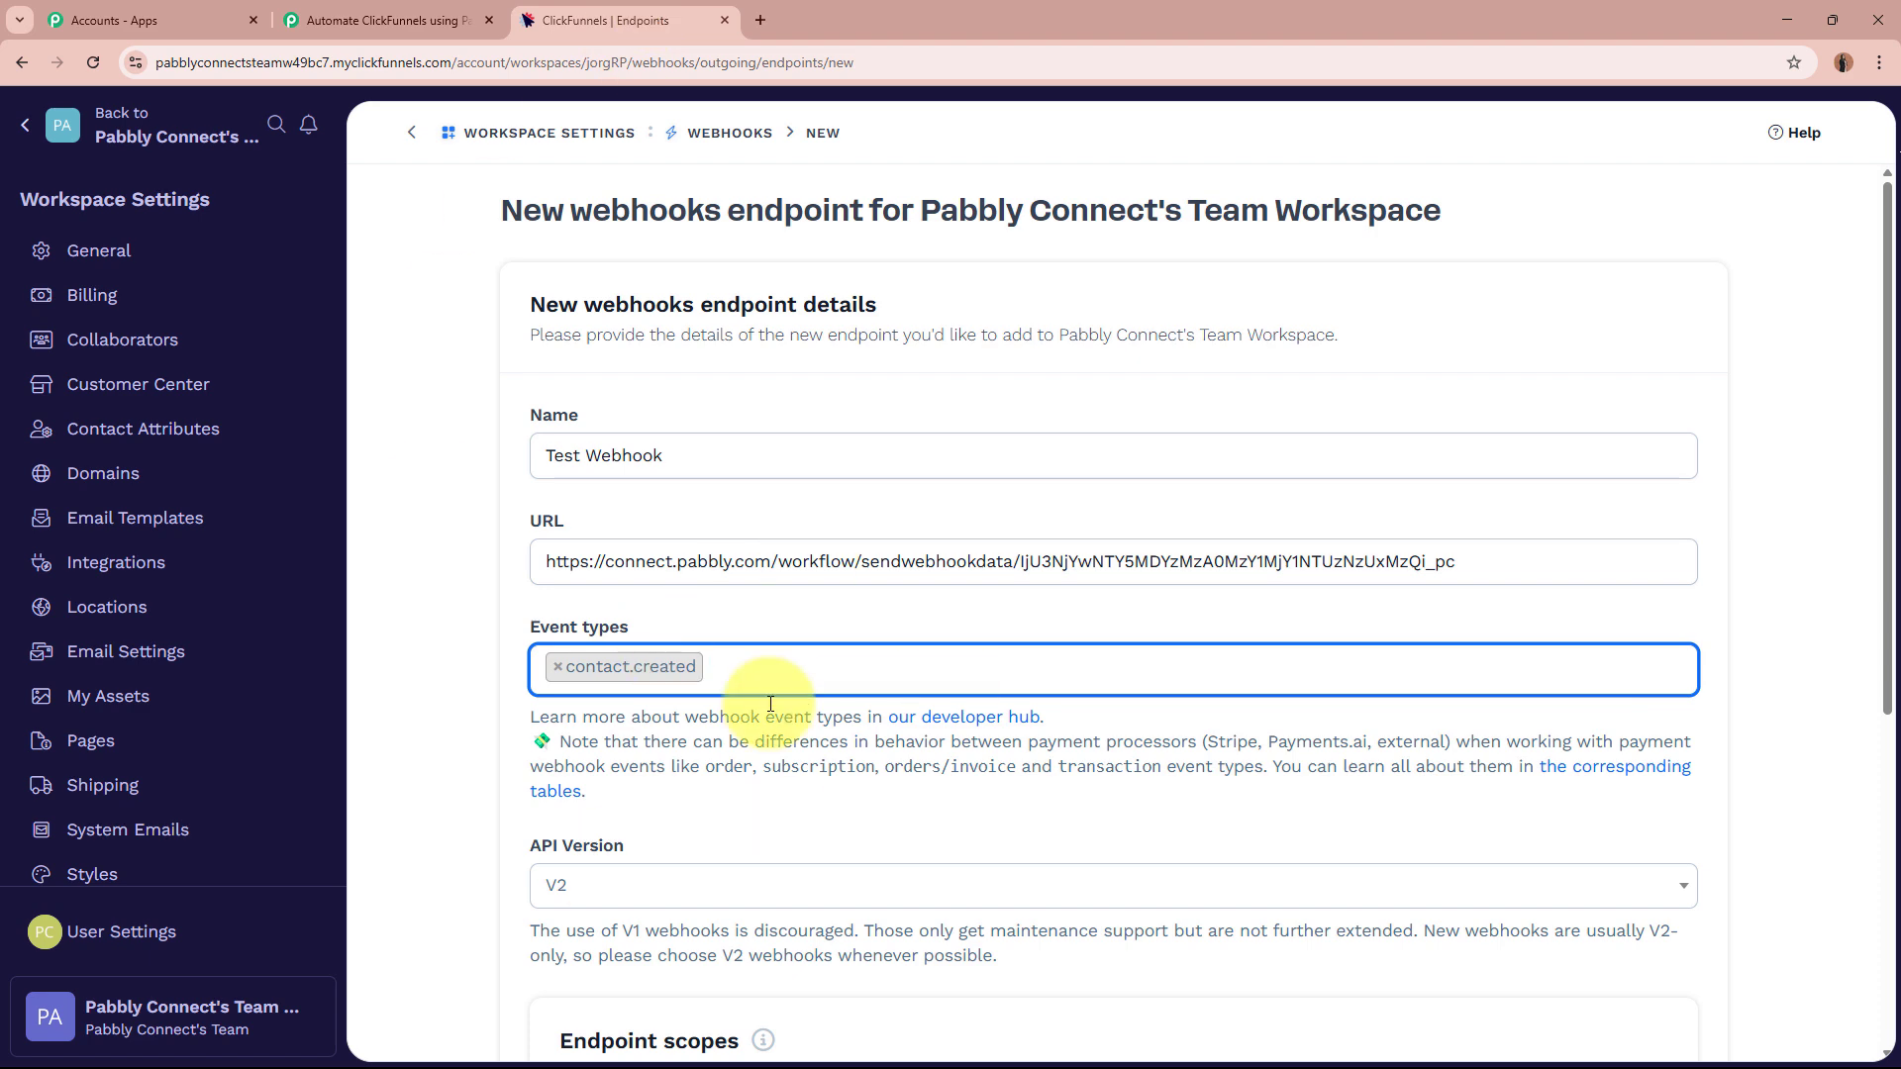
pyautogui.scroll(-3, 891, 644)
pyautogui.click(744, 594)
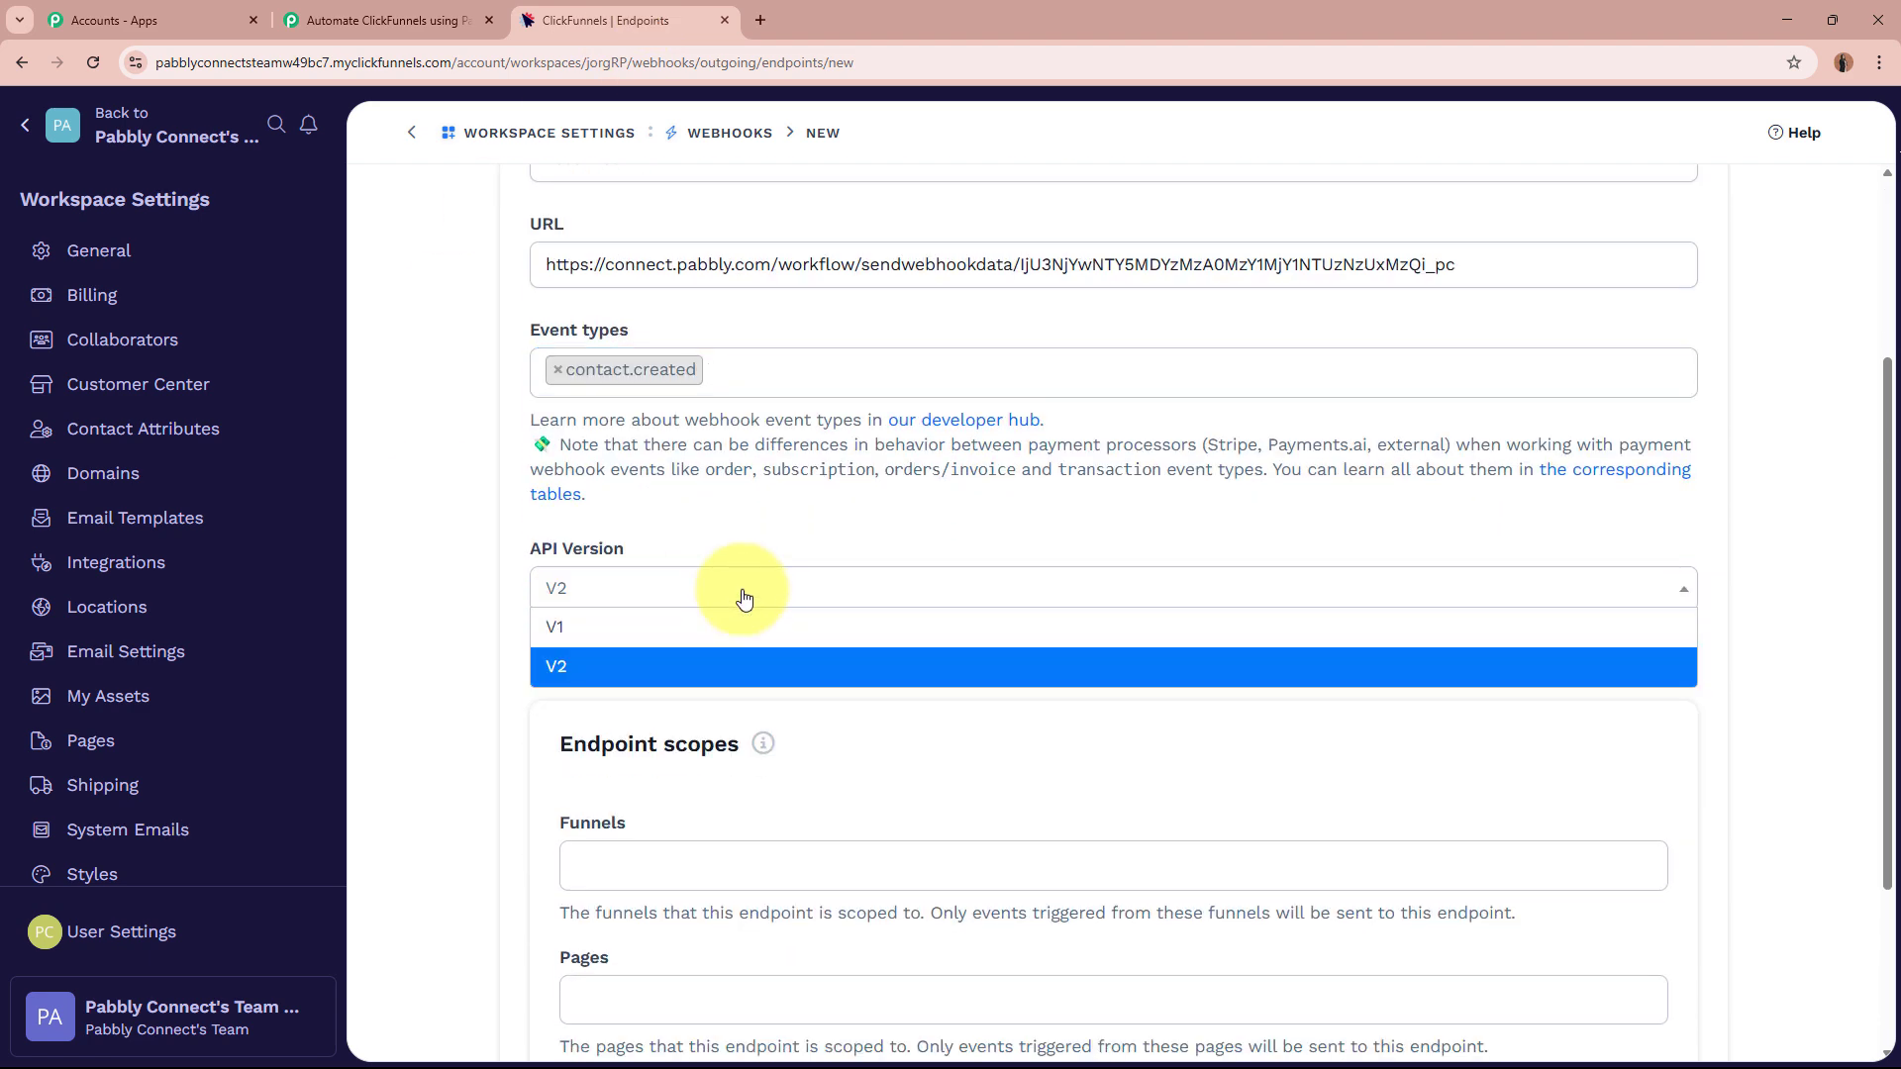
pyautogui.click(679, 666)
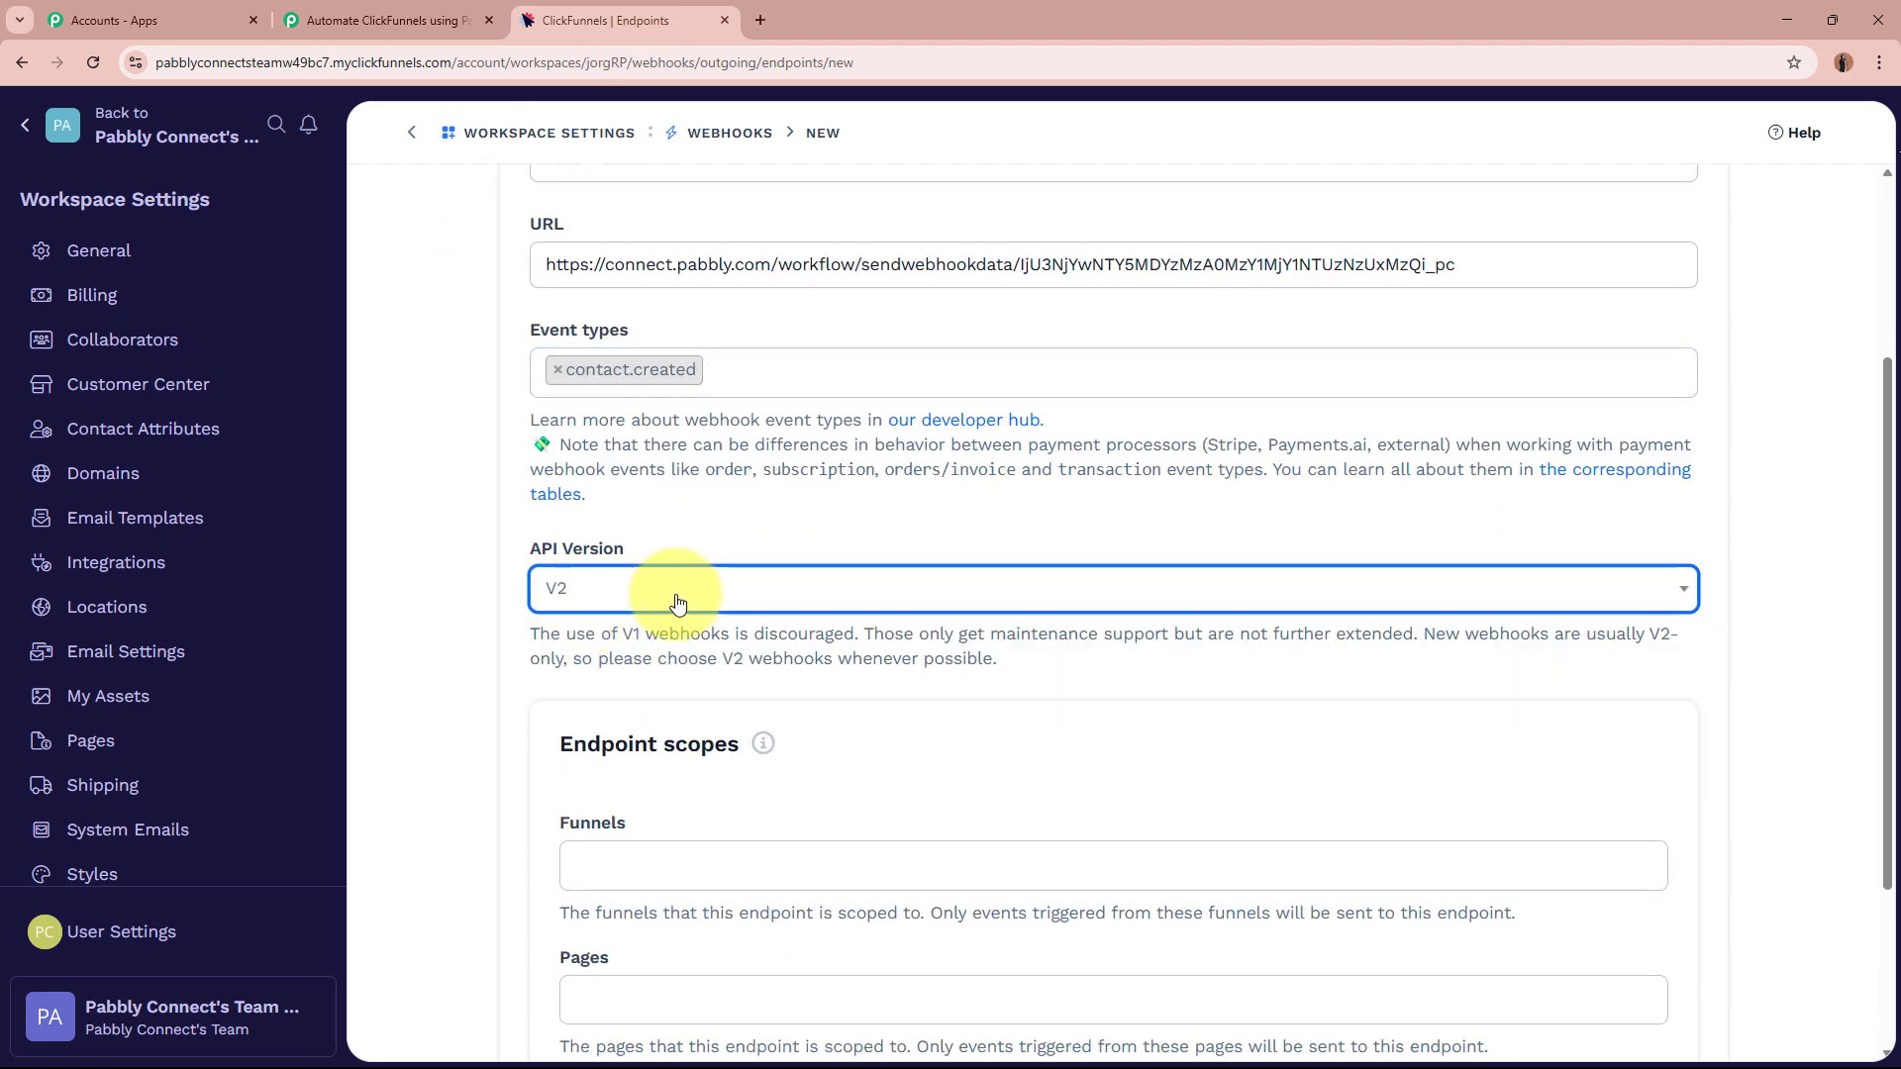
pyautogui.click(431, 662)
pyautogui.scroll(-3, 431, 661)
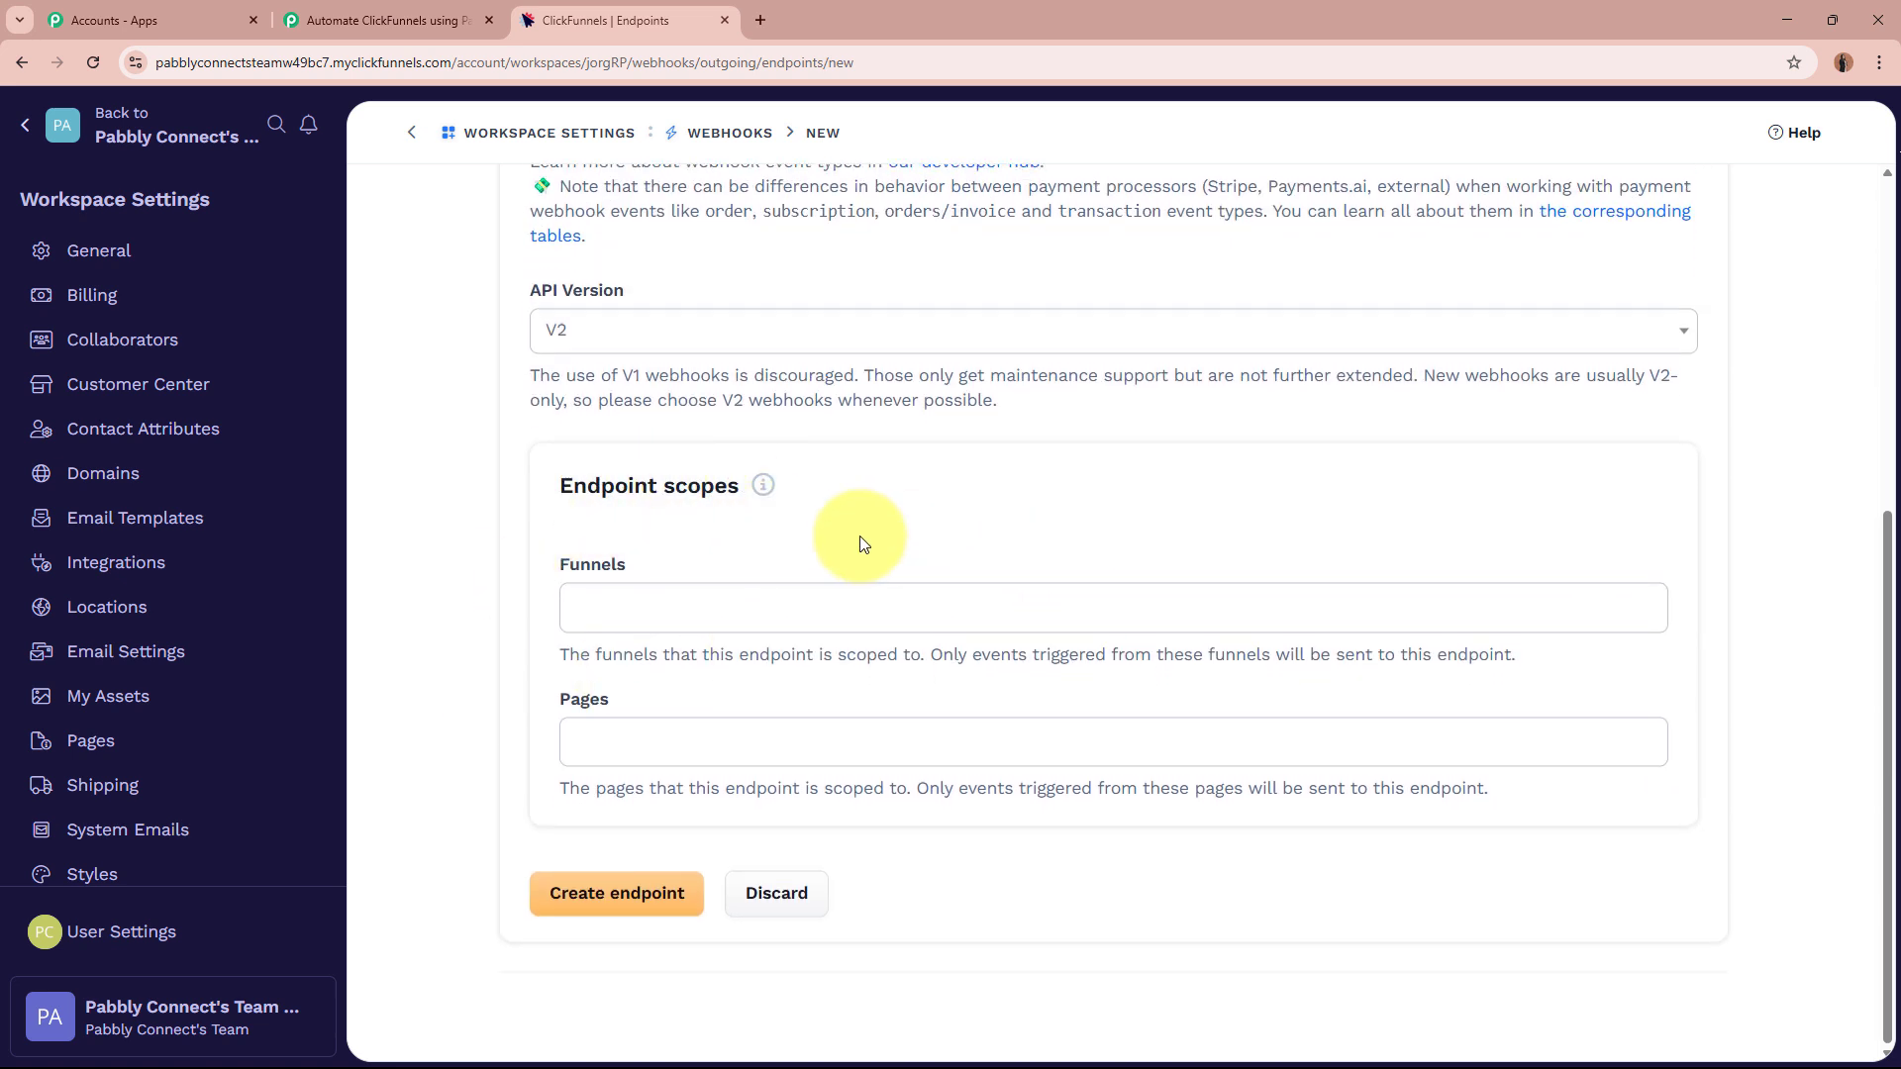
pyautogui.click(614, 907)
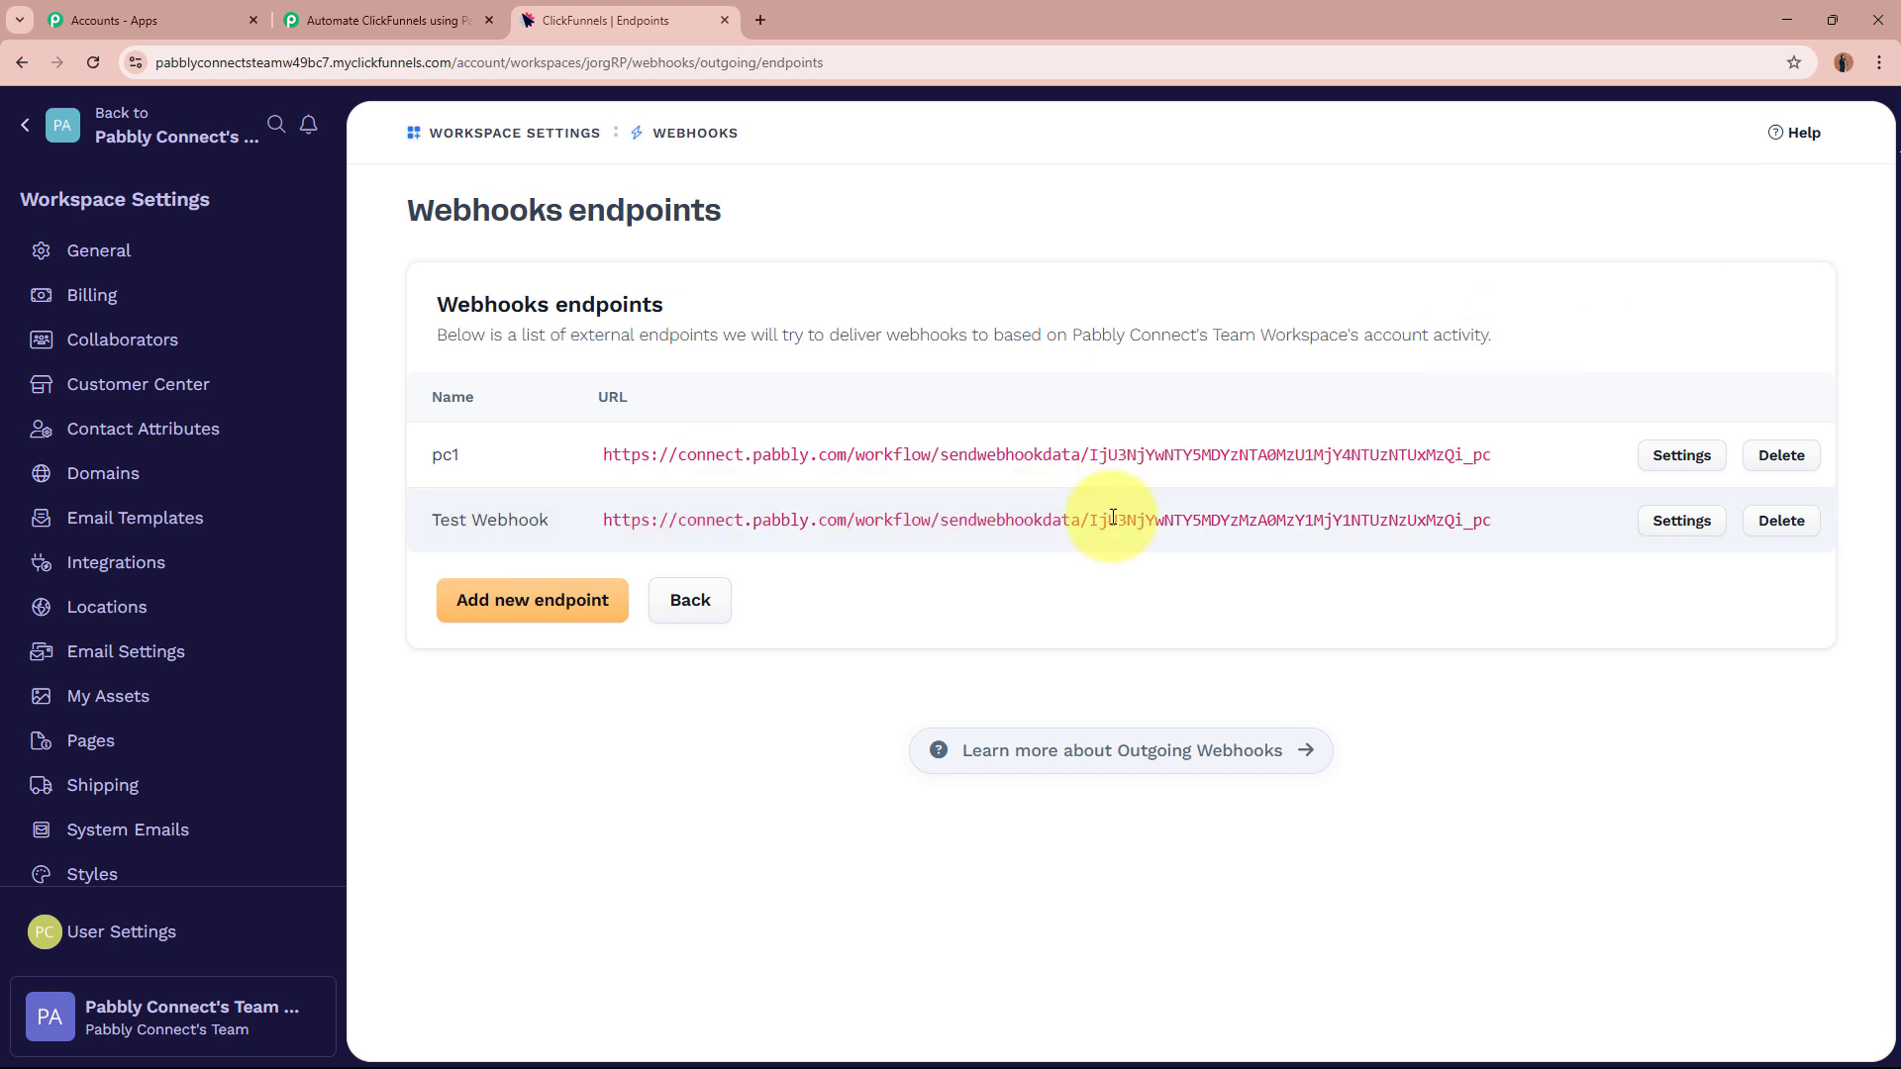
# Confirm Pabbly is waiting for a webhook response, then return to the ClickFunnels workspace dashboard.
pyautogui.click(445, 18)
pyautogui.scroll(-1, 382, 413)
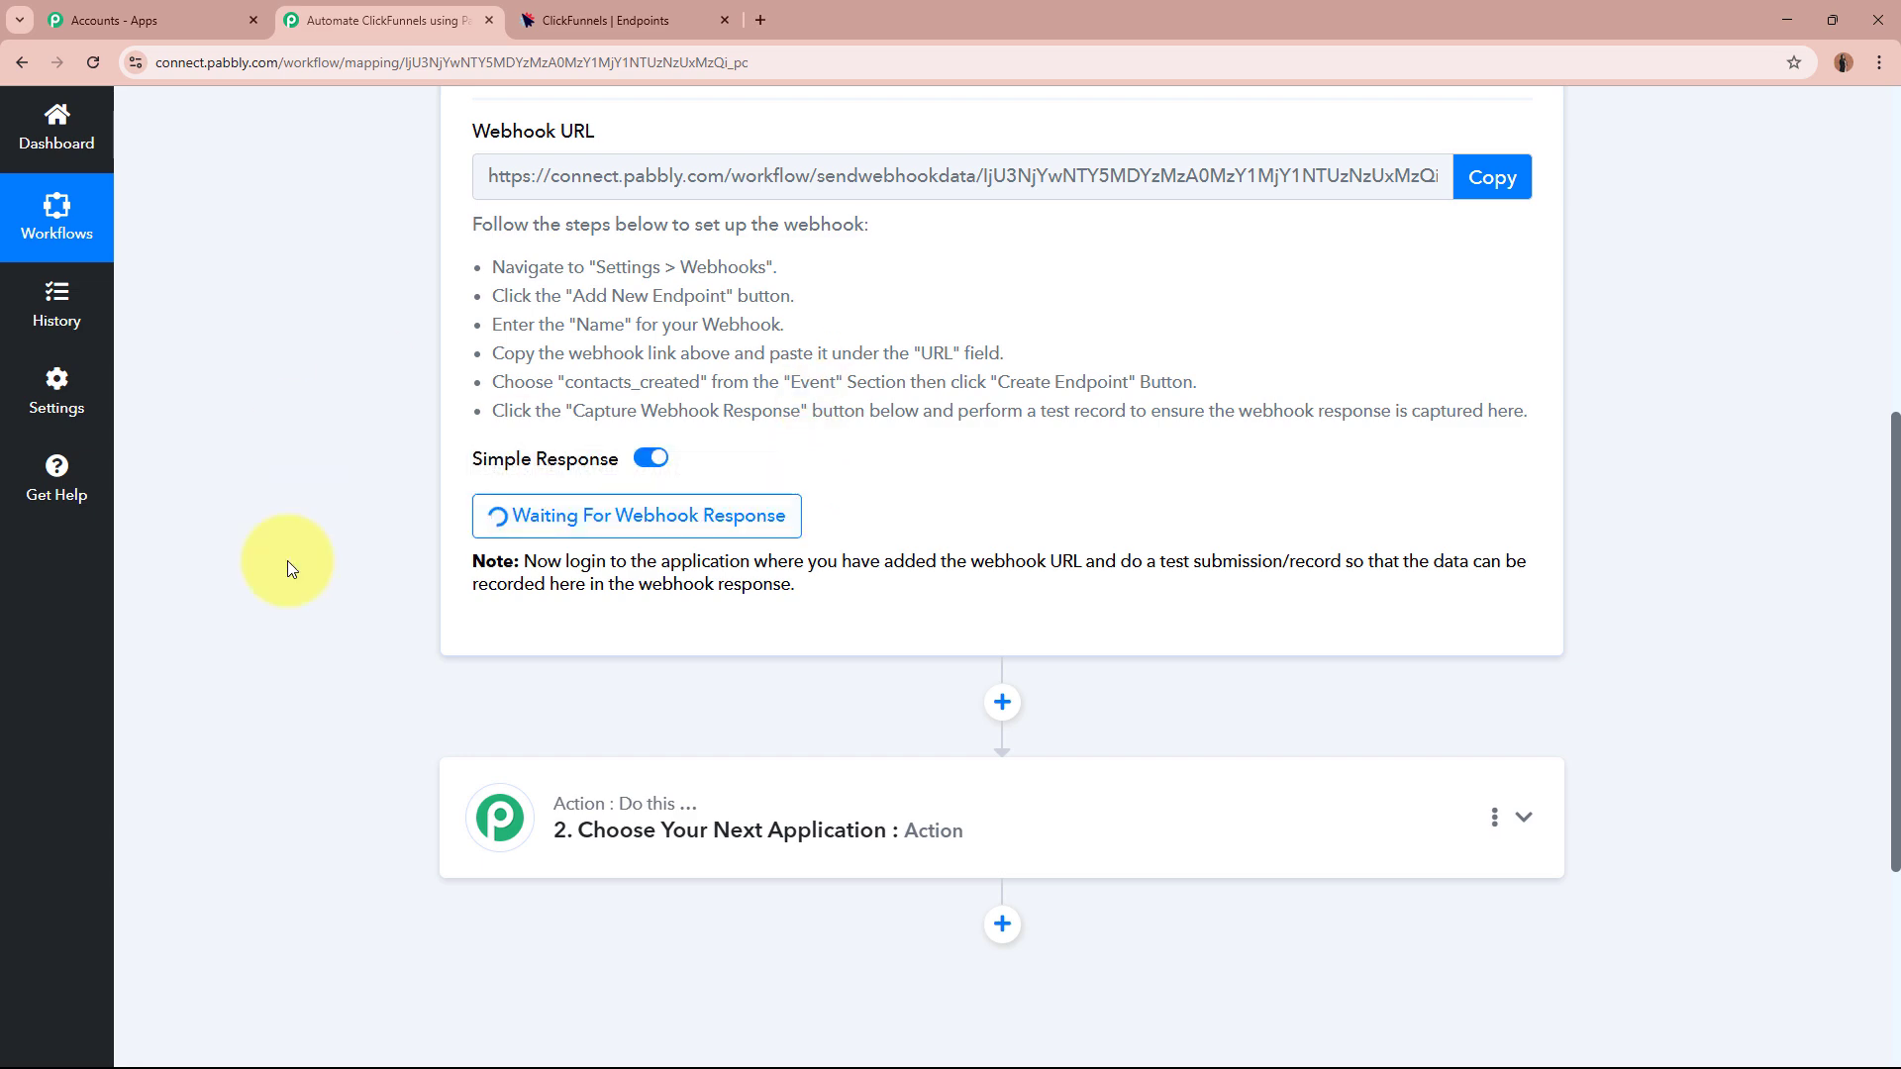
pyautogui.scroll(6, 869, 471)
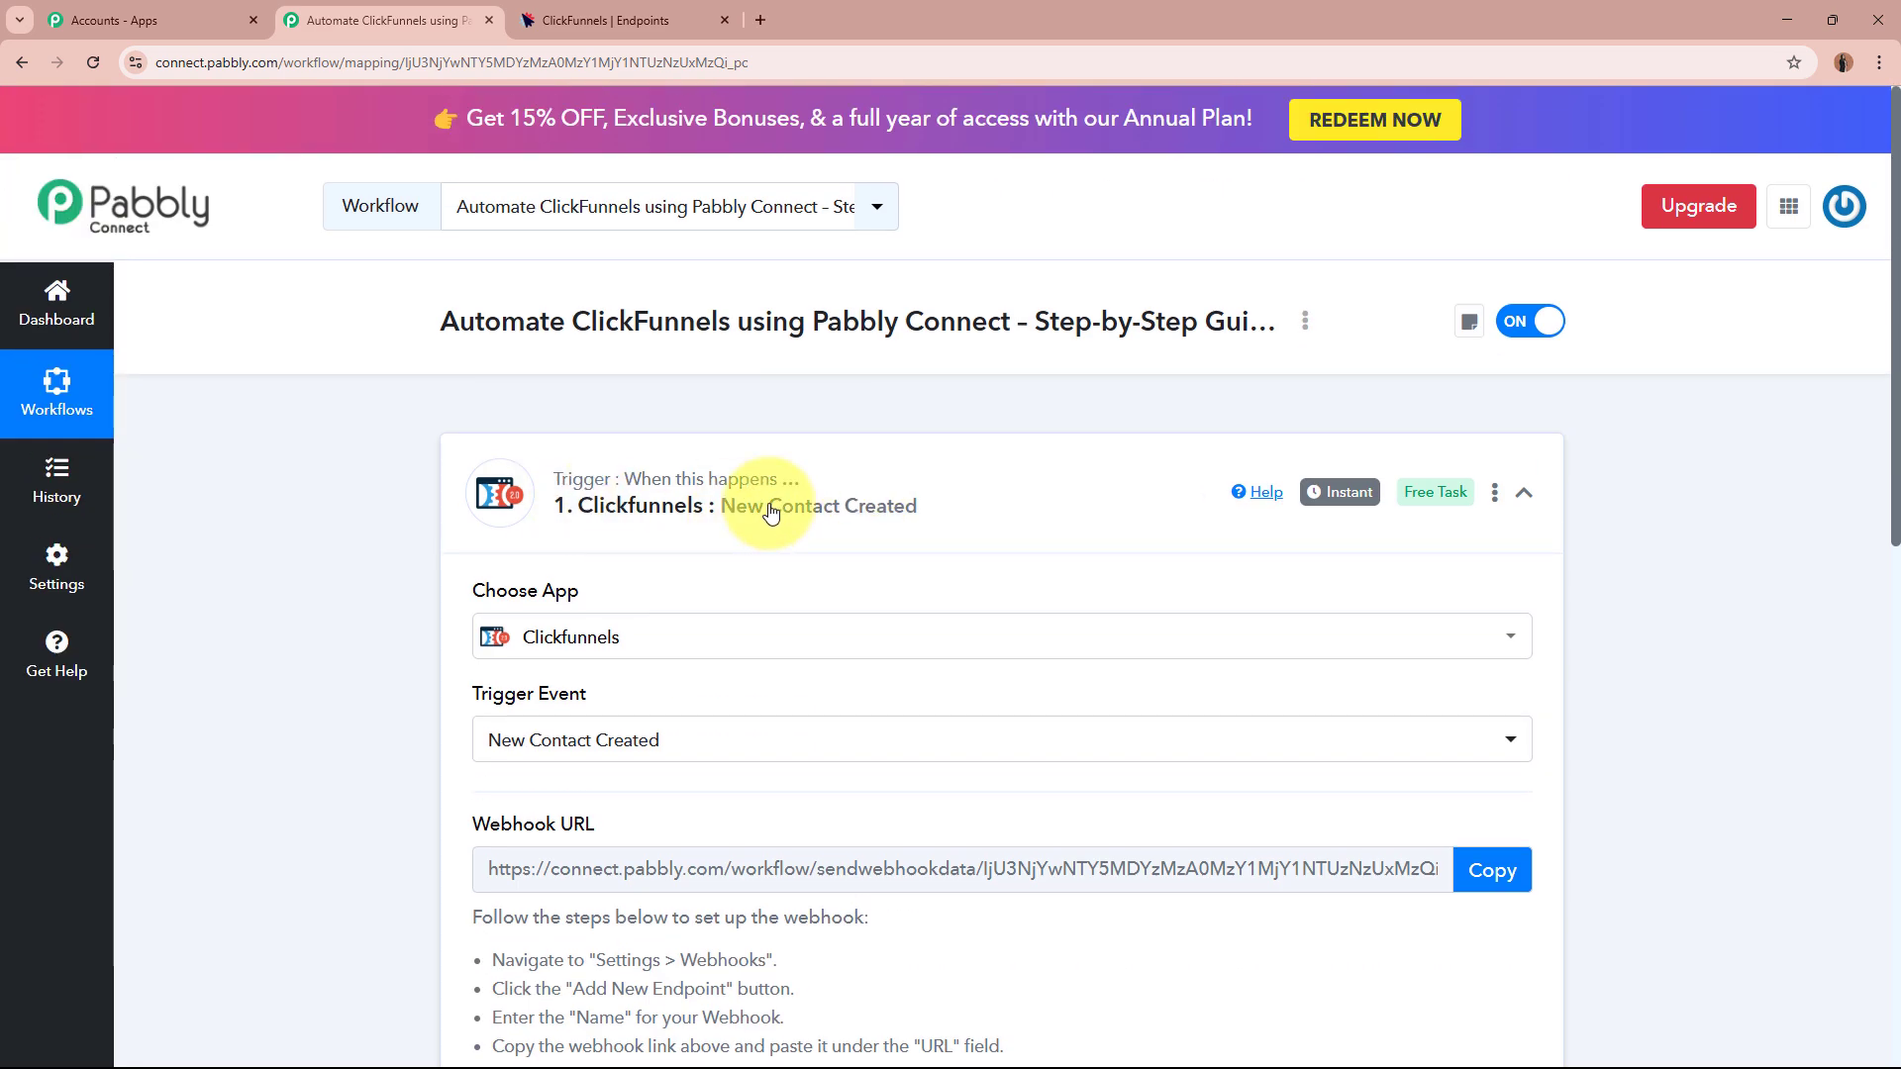
pyautogui.click(662, 19)
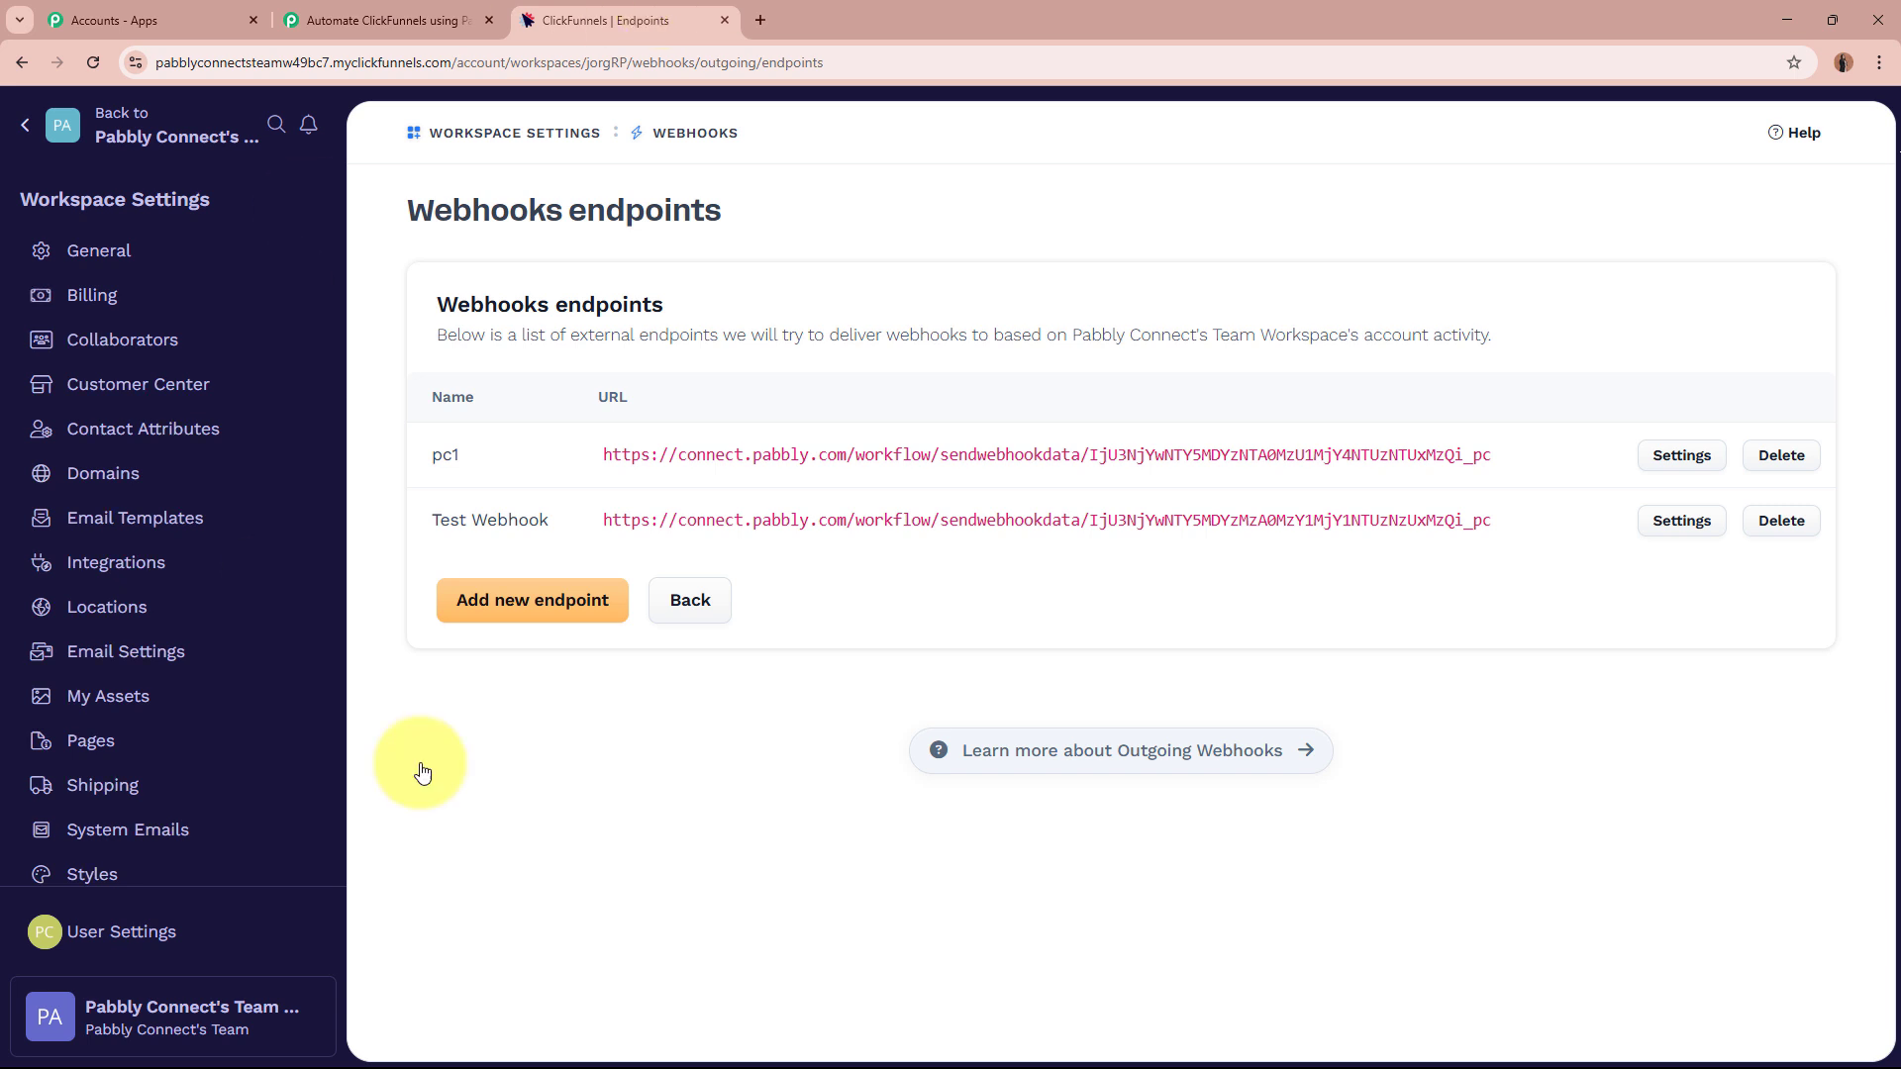
pyautogui.click(29, 122)
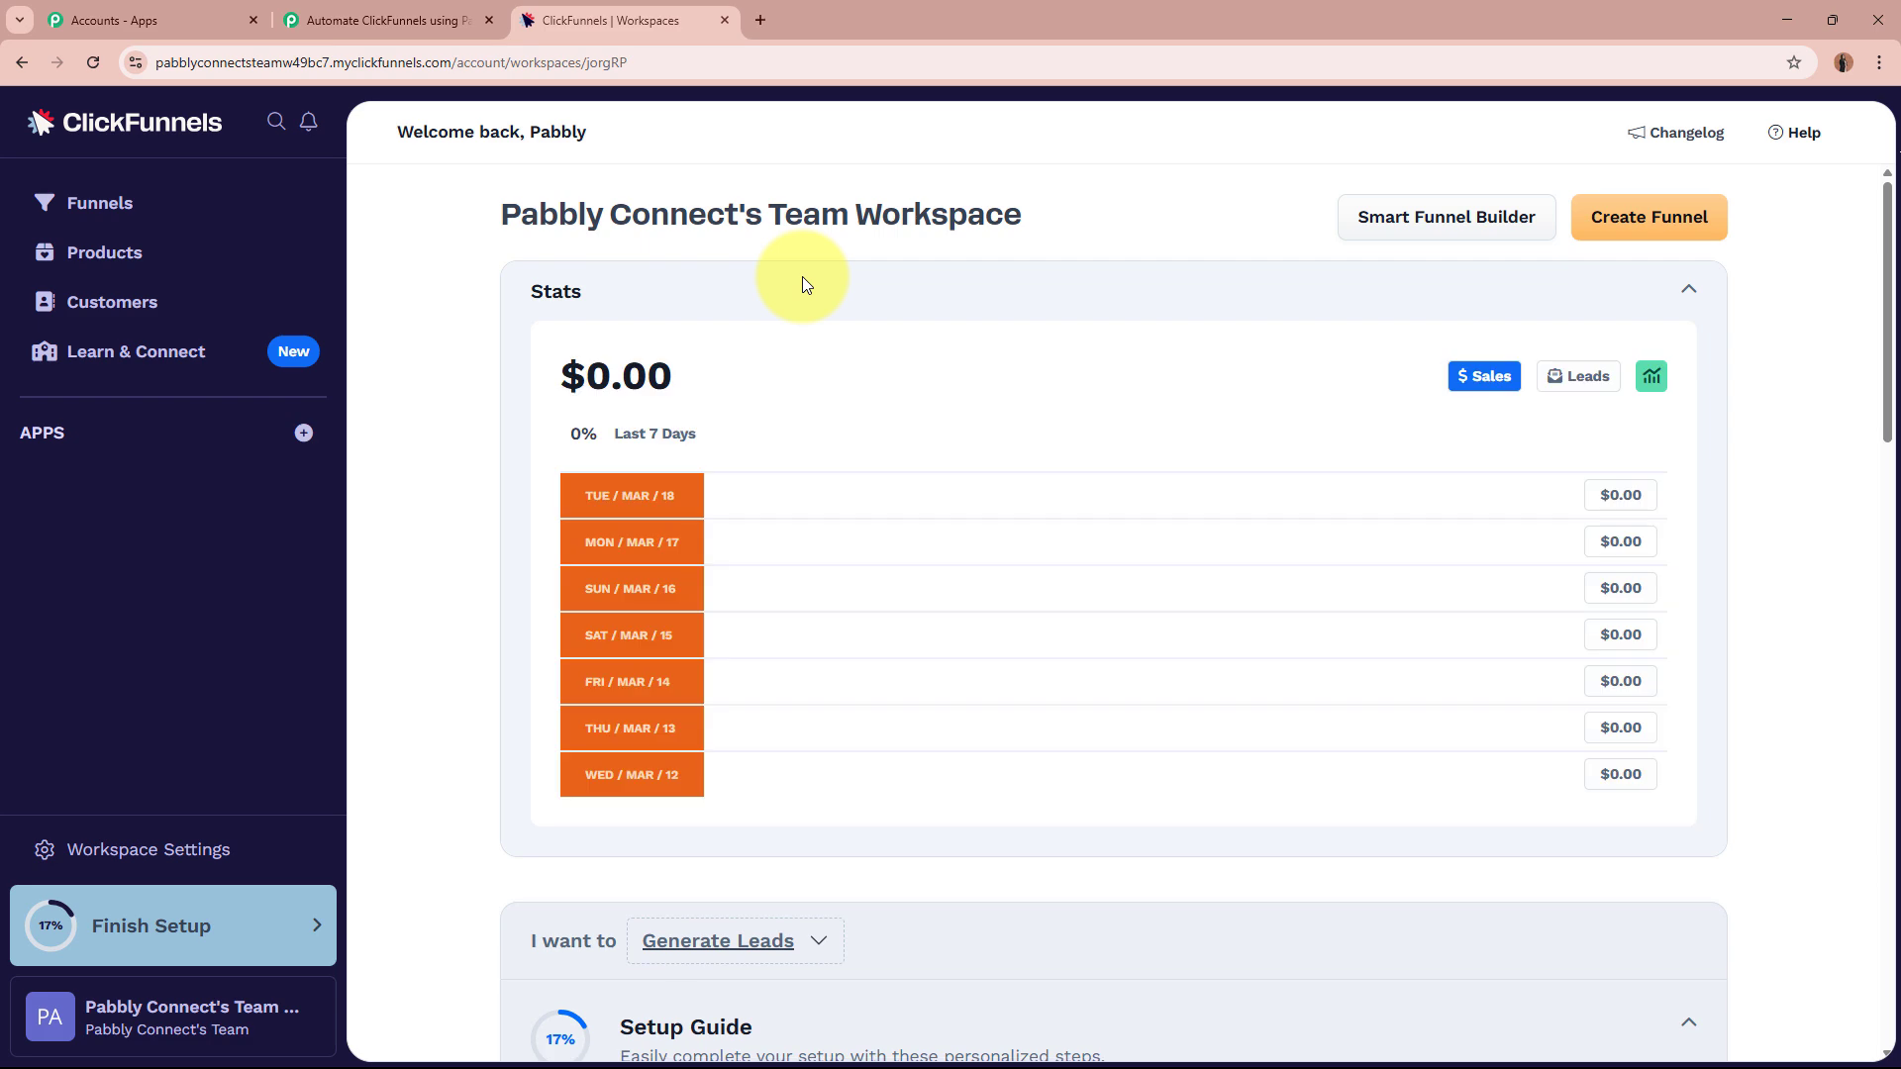
pyautogui.click(396, 20)
pyautogui.scroll(-5, 349, 513)
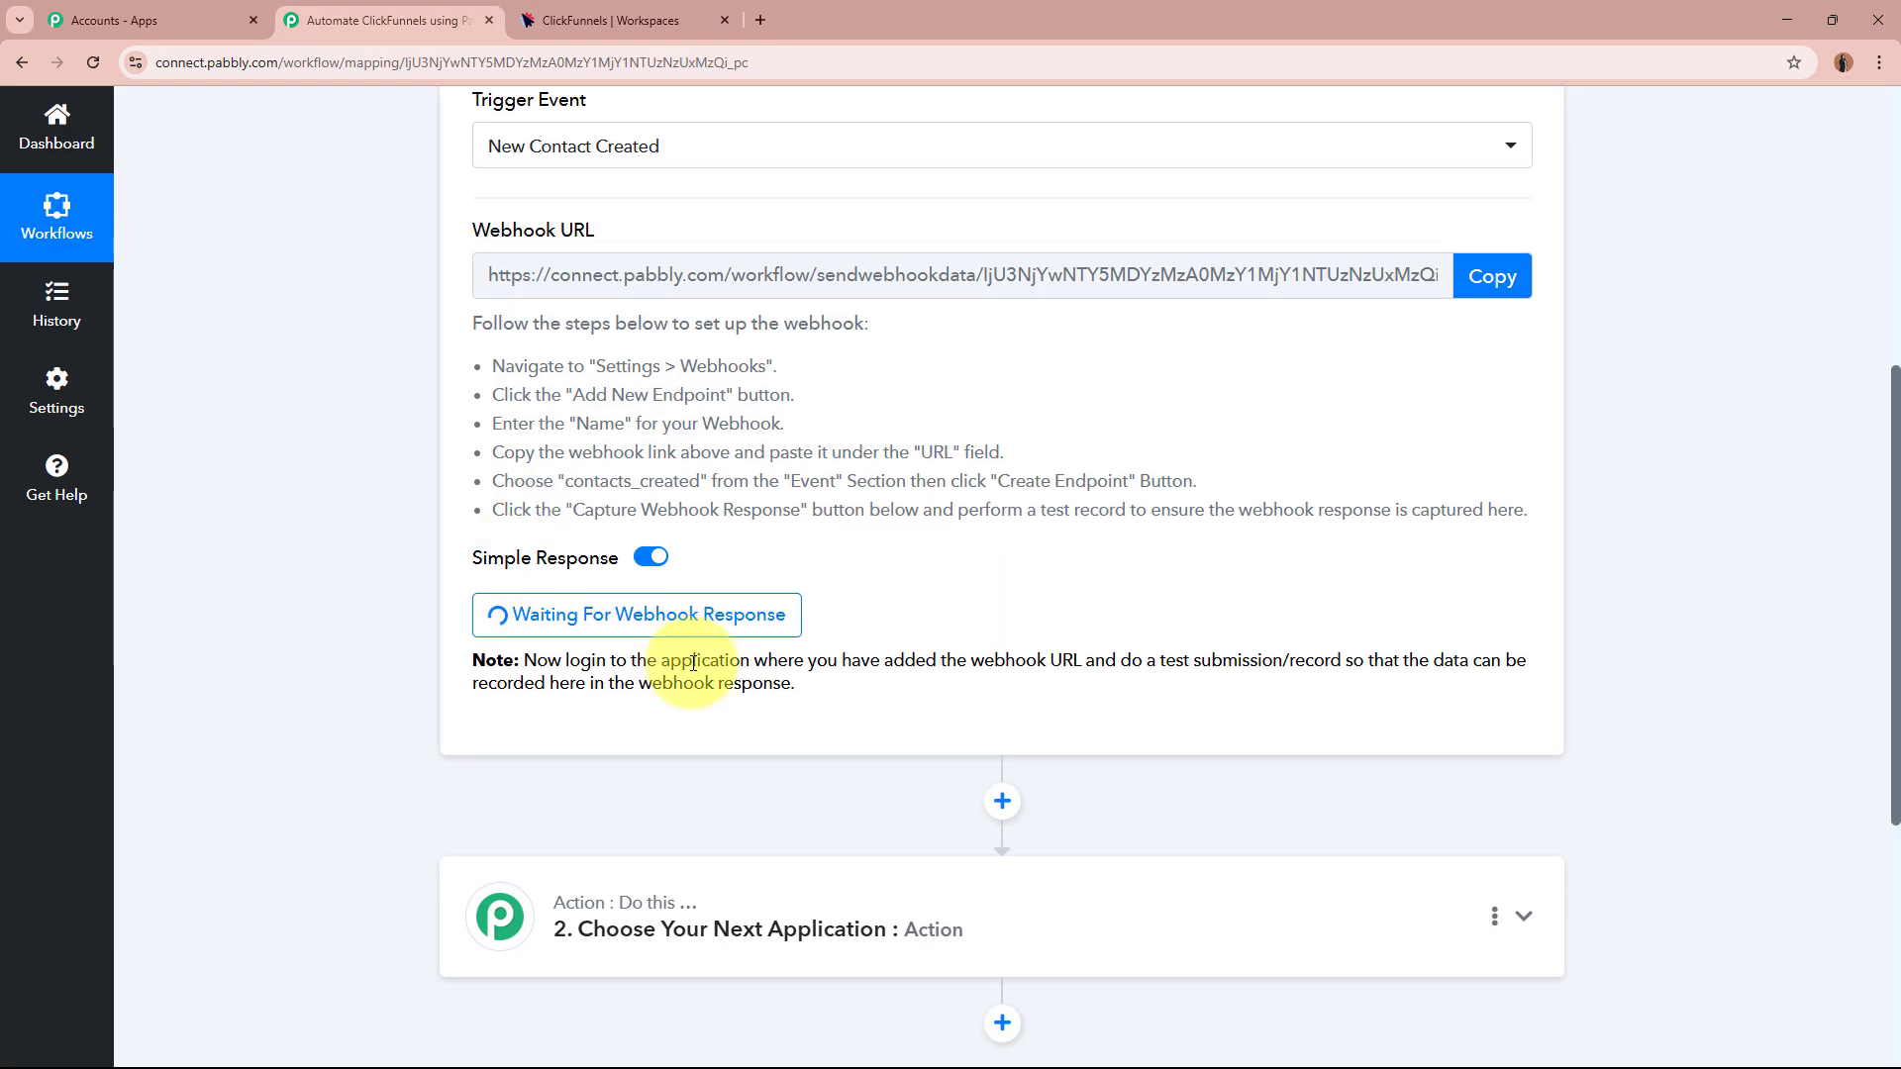
pyautogui.scroll(5, 852, 445)
pyautogui.click(693, 21)
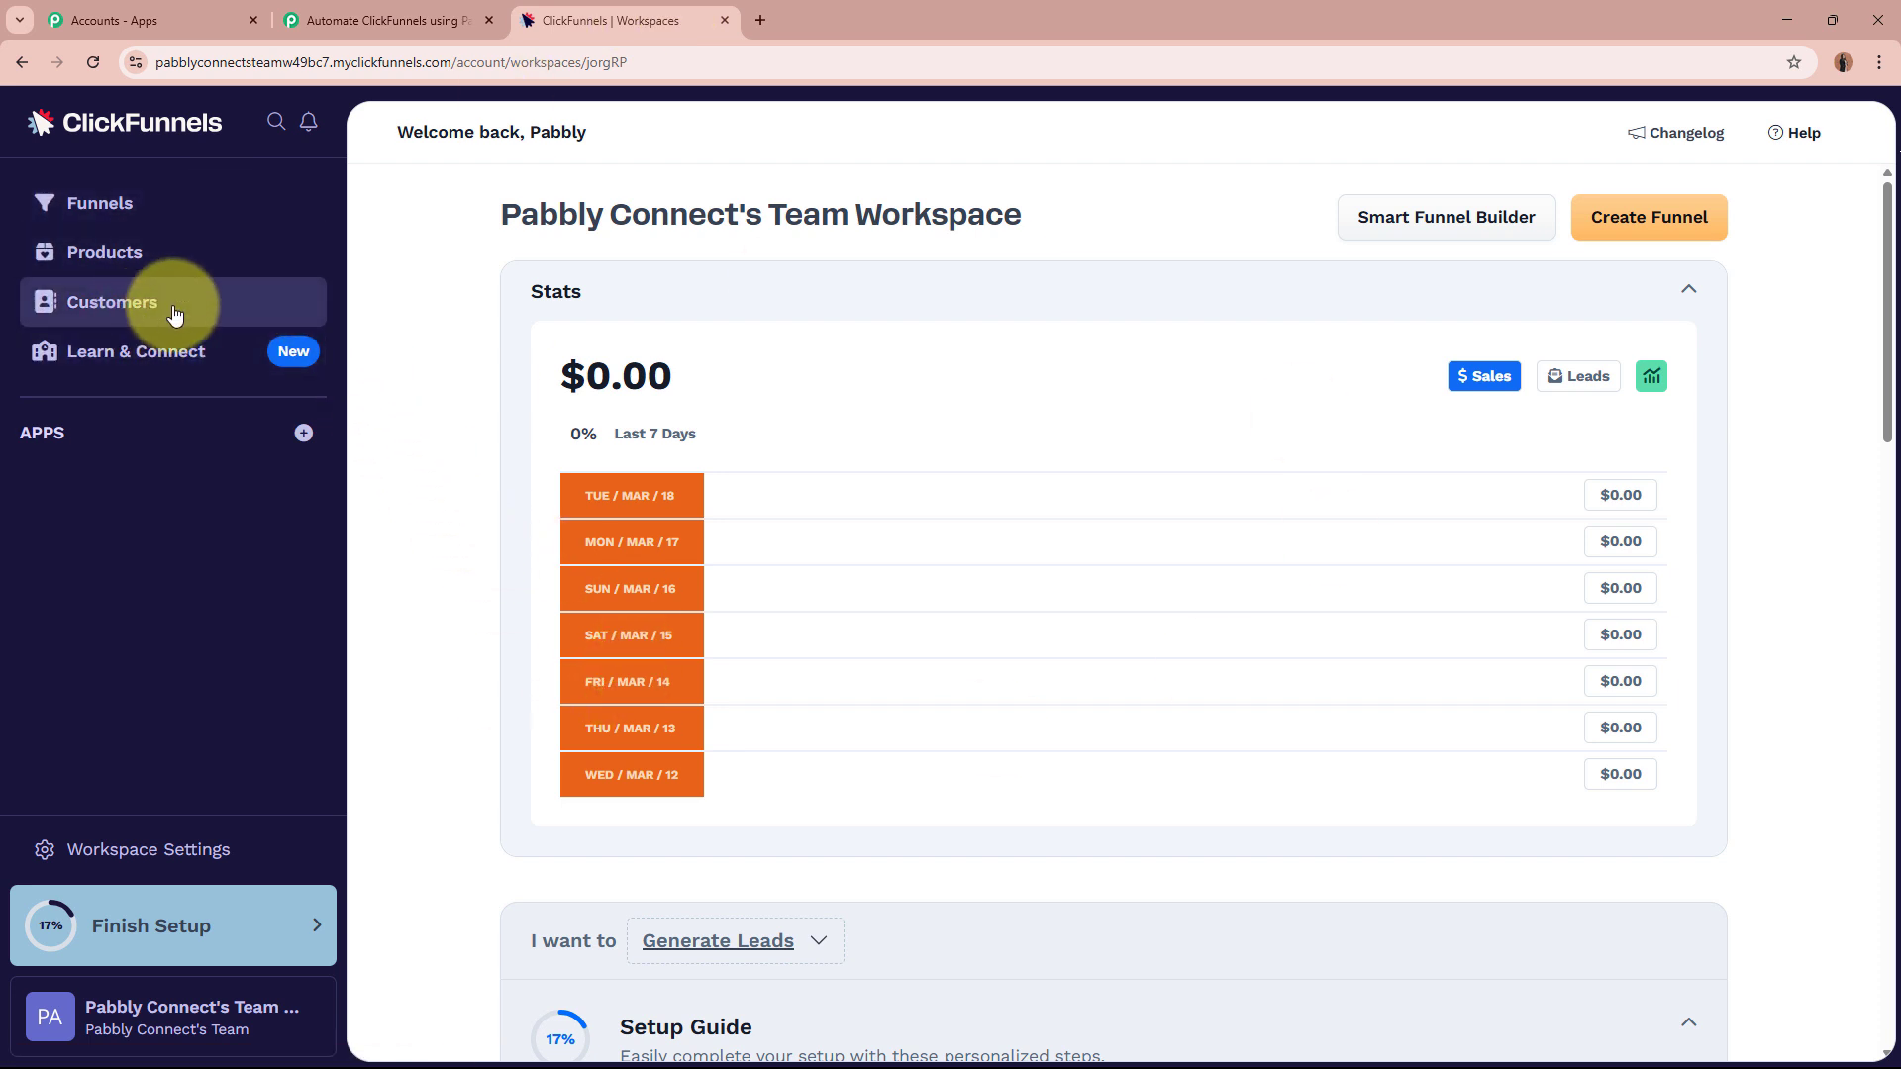
# Open Contacts, start a new contact, and set its last name to Lead.
pyautogui.click(175, 315)
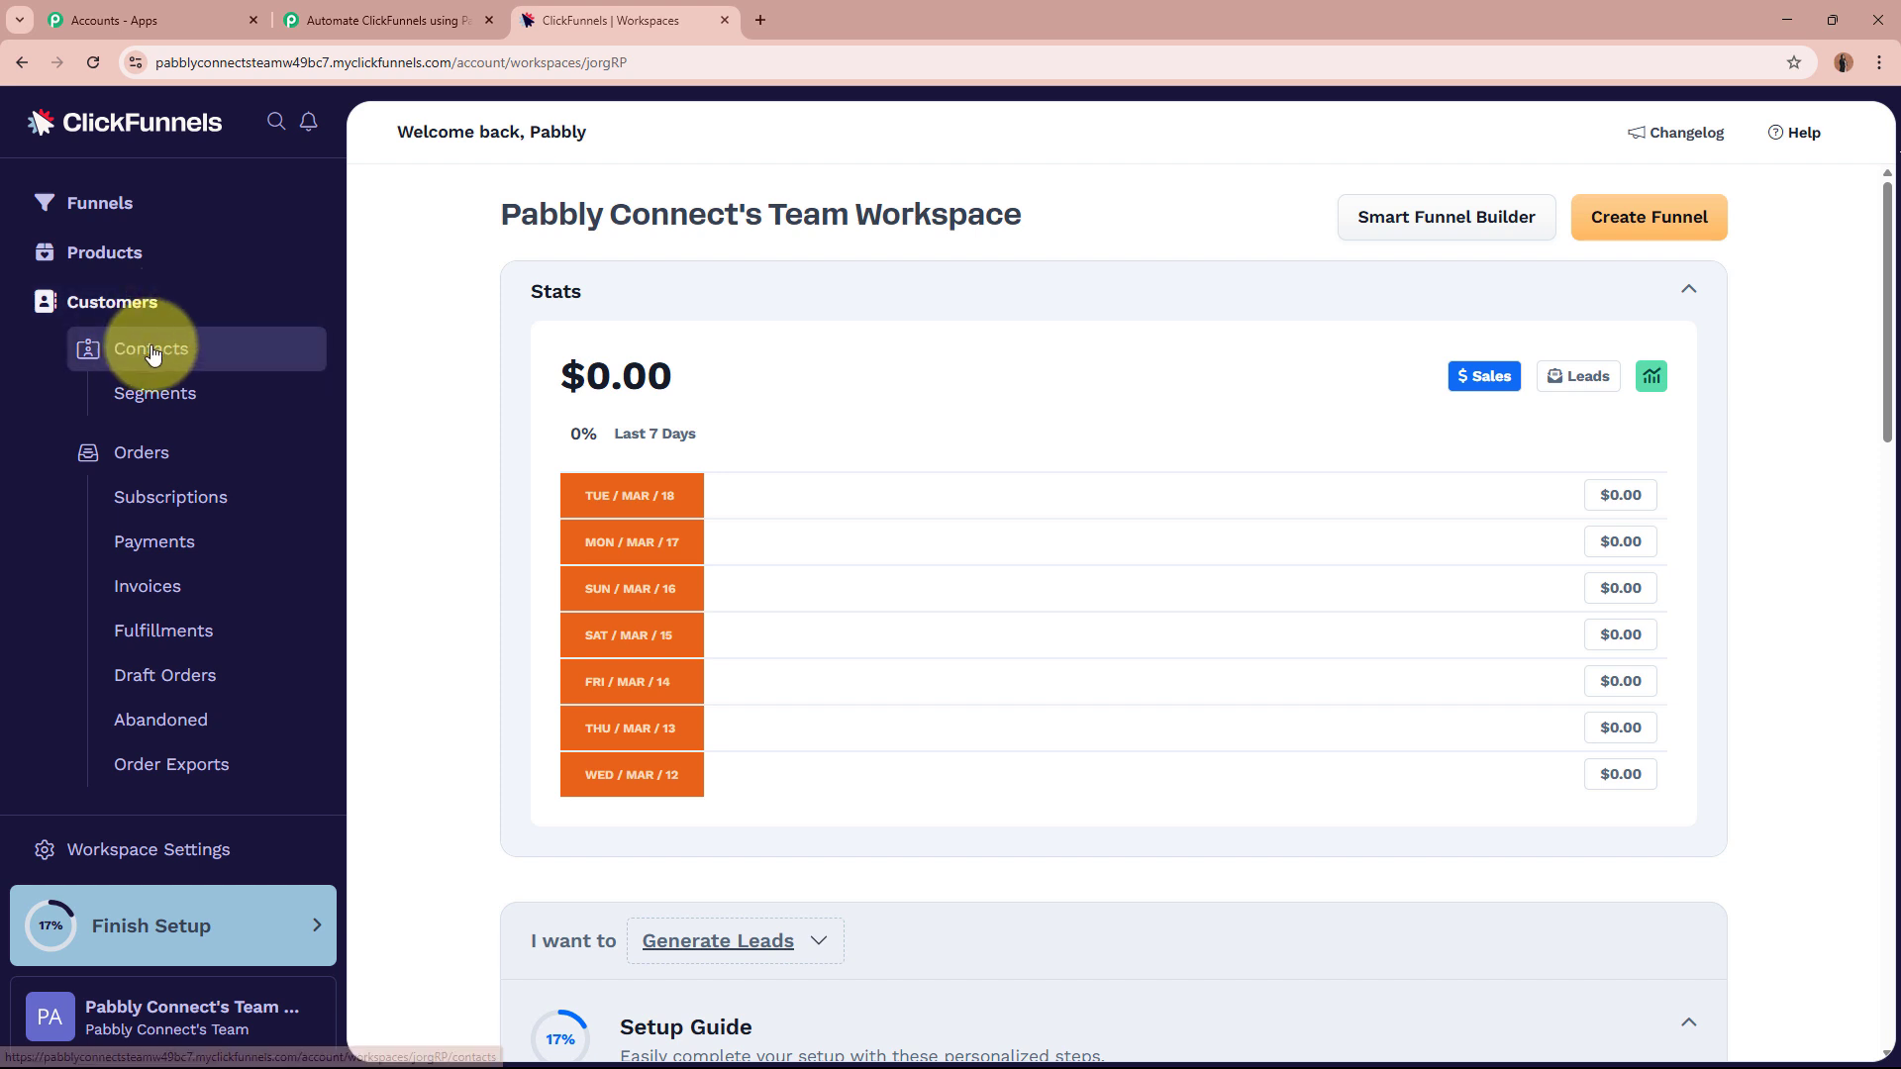
pyautogui.click(203, 353)
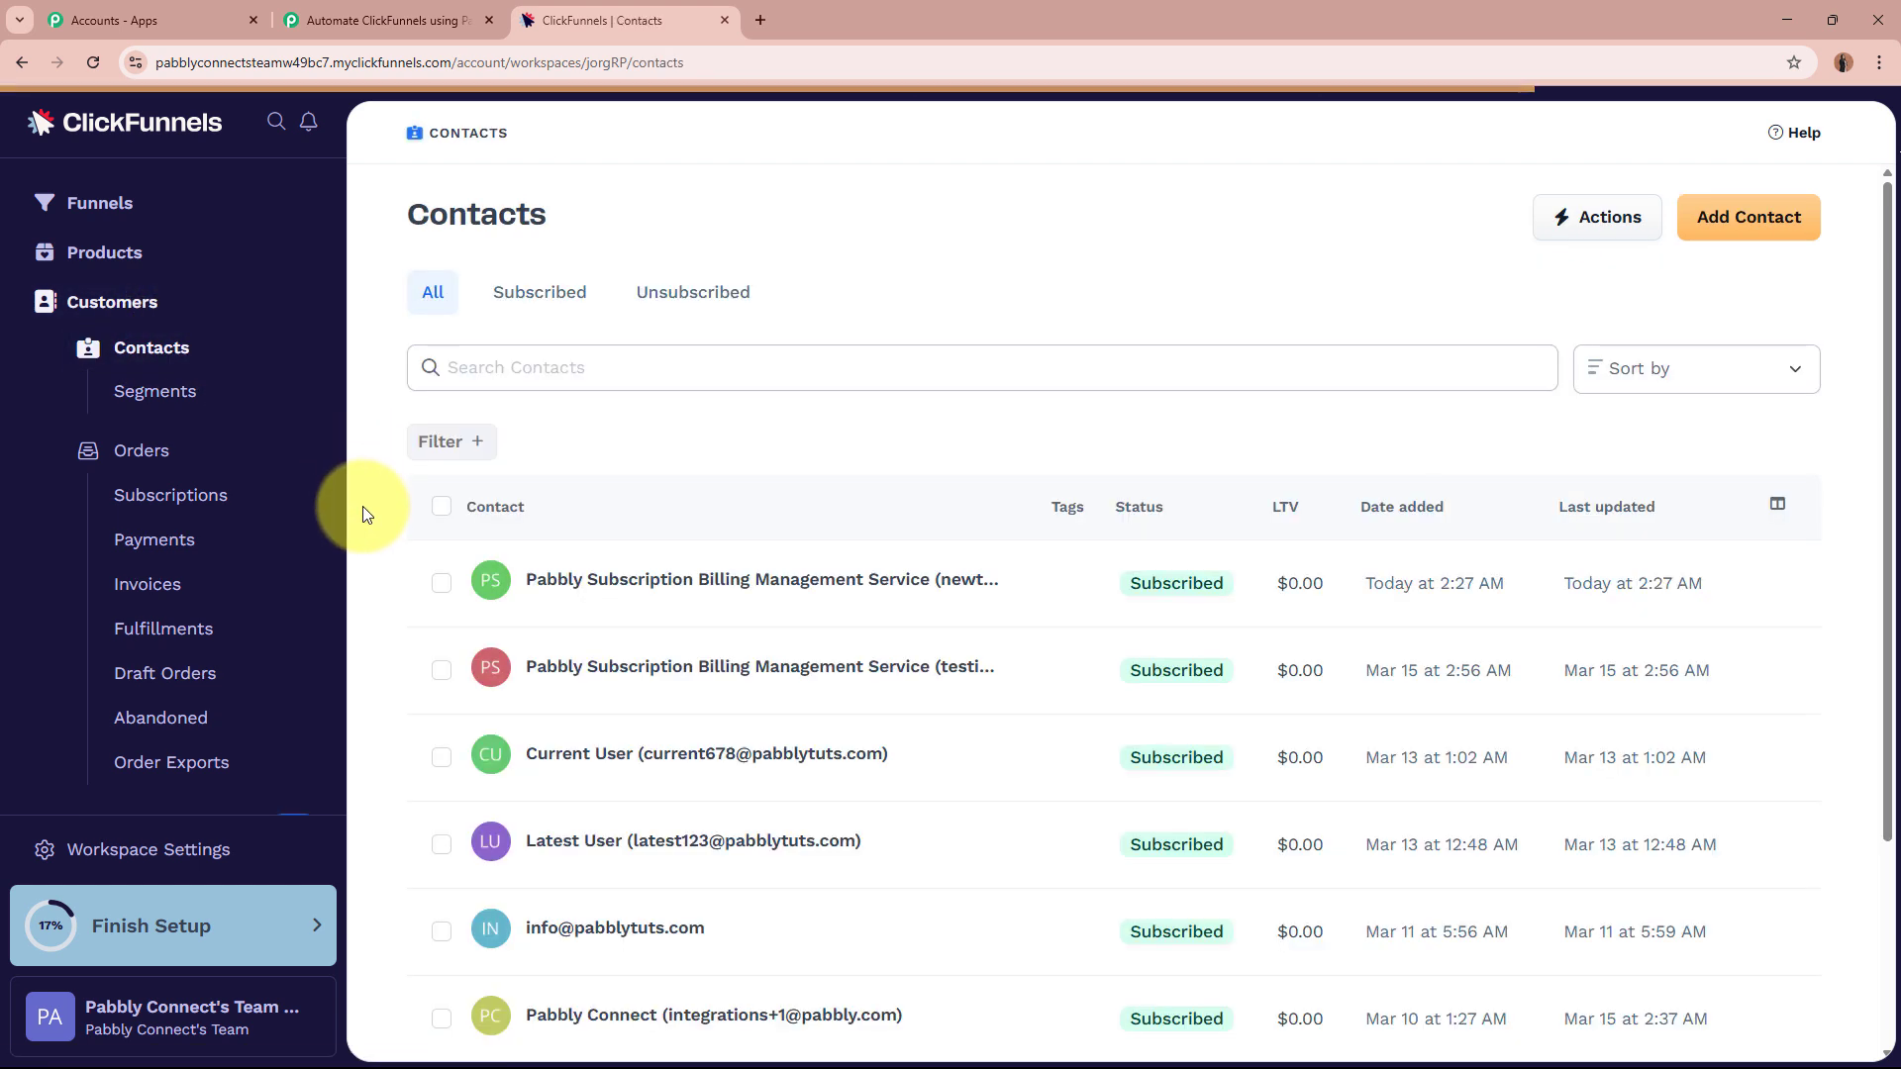
pyautogui.click(1702, 220)
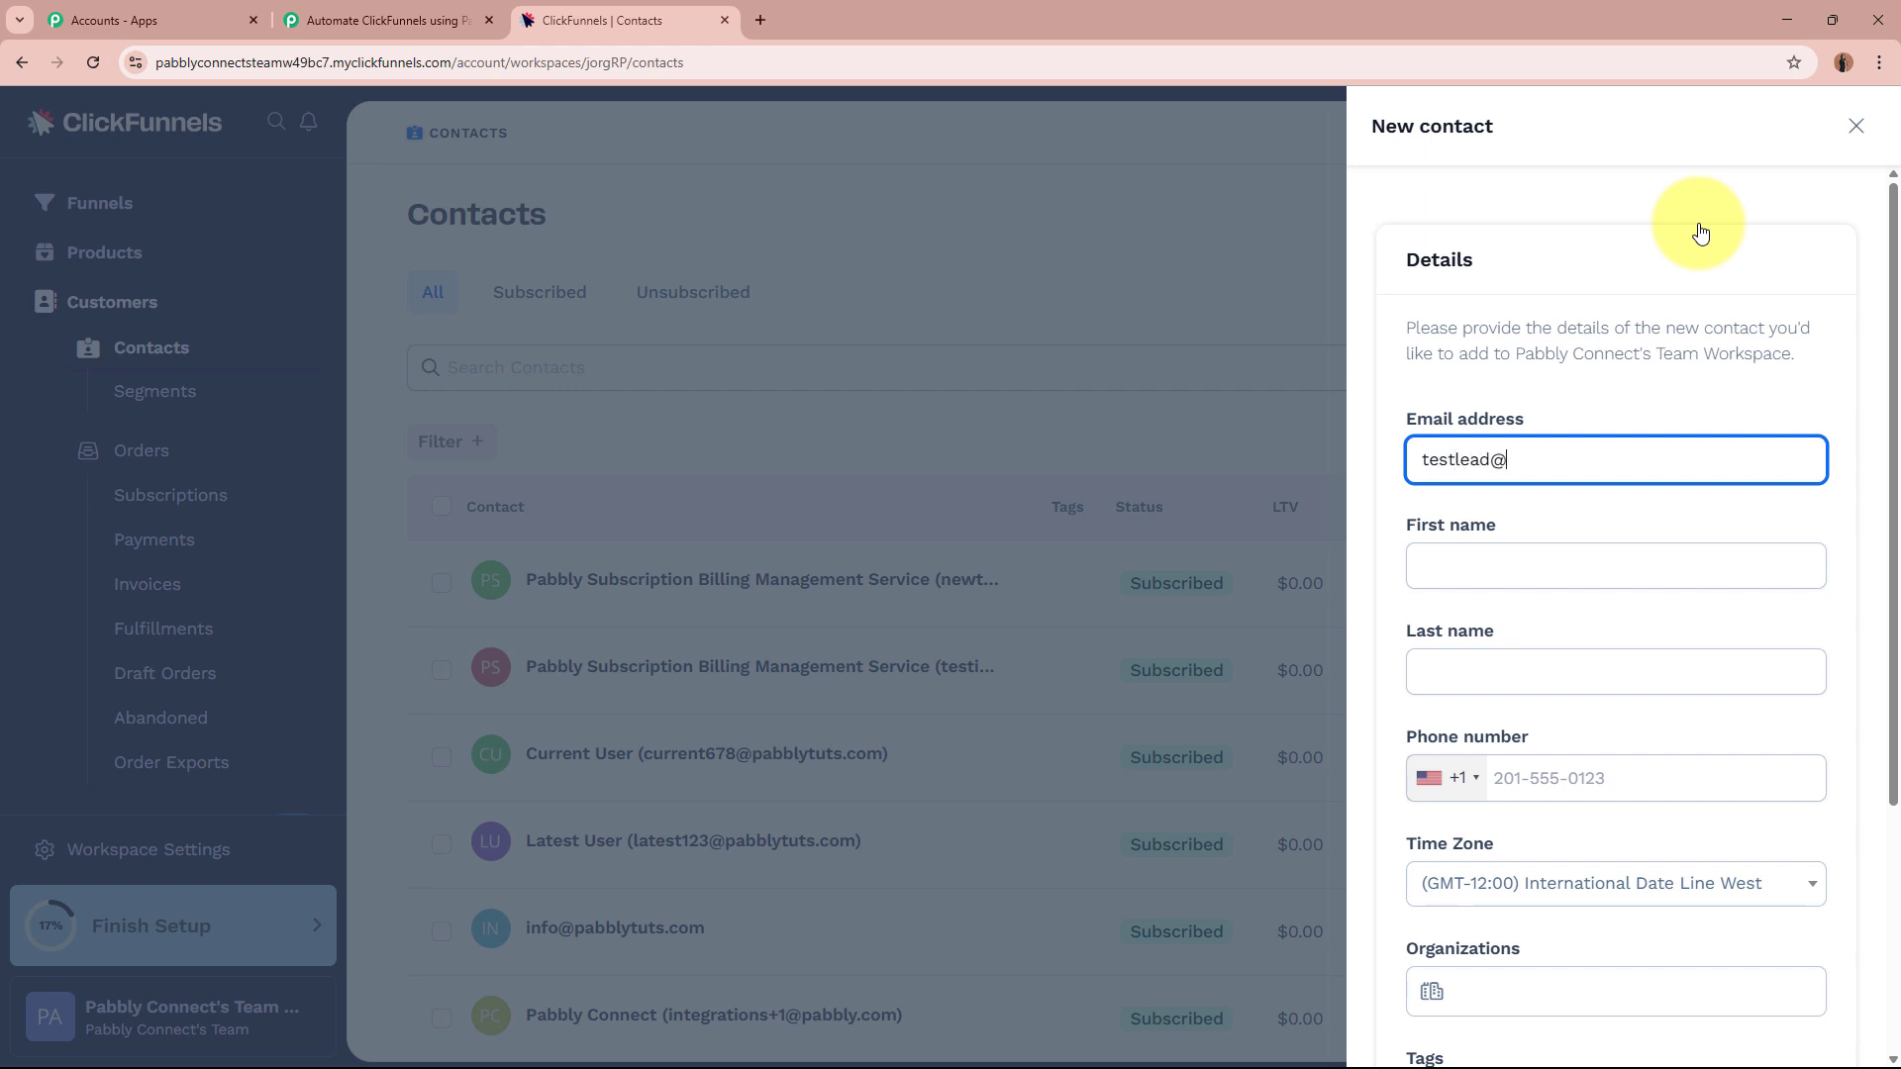
pyautogui.click(1520, 571)
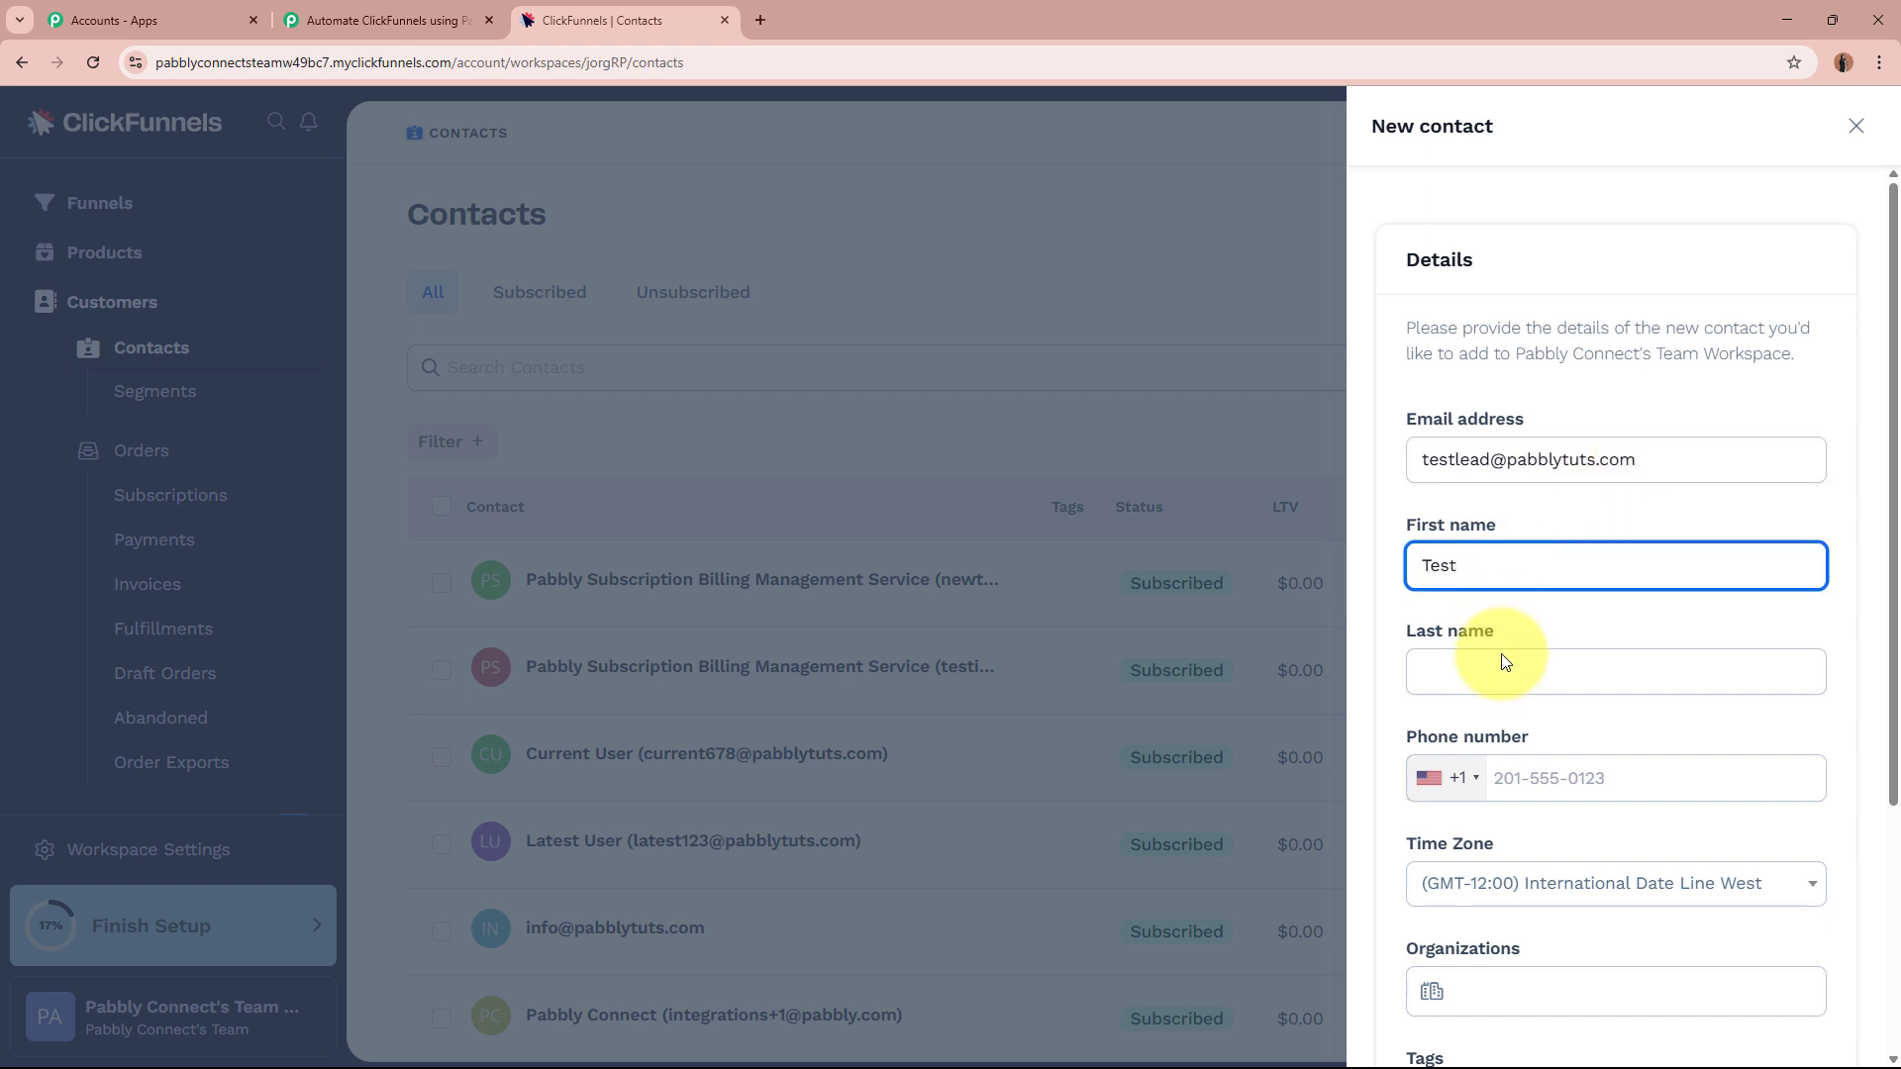
pyautogui.click(1503, 681)
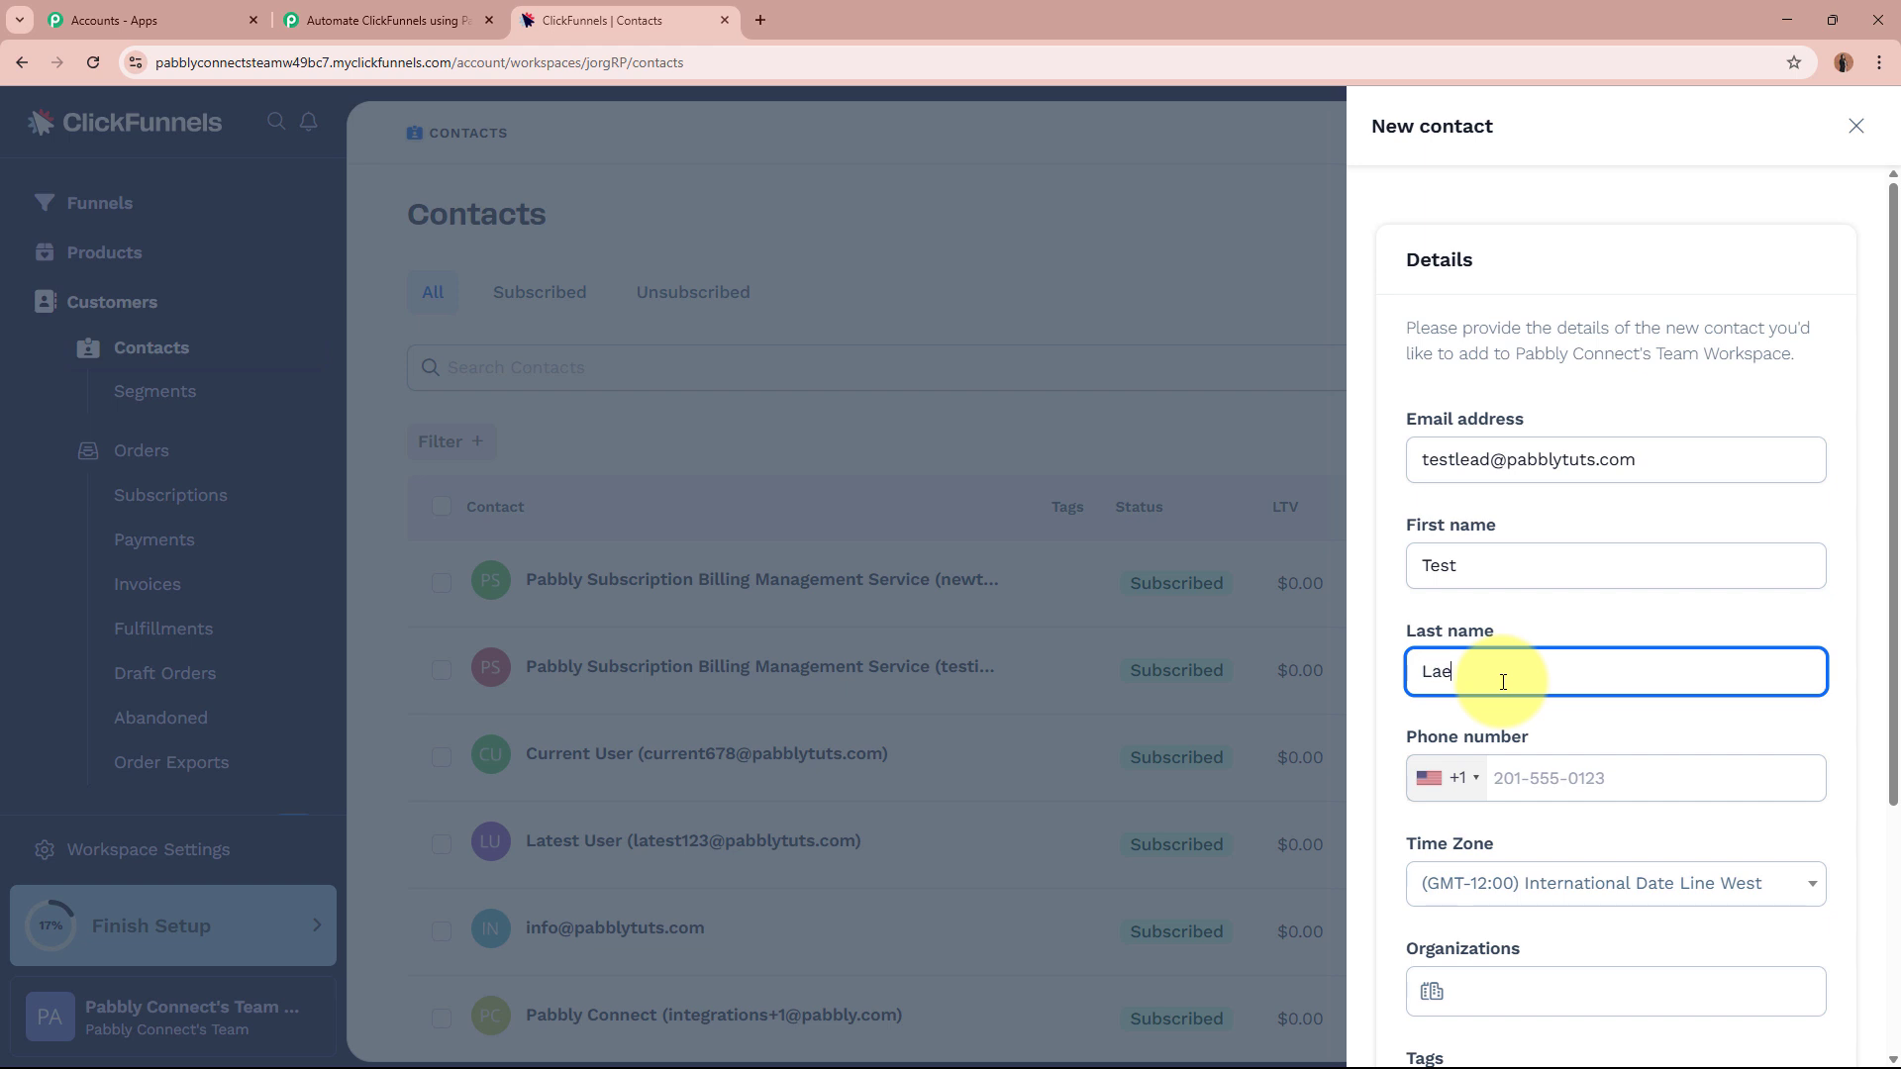
pyautogui.write('Lae')
pyautogui.press('BackSpace')
pyautogui.press('BackSpace')
pyautogui.write('ead')
# Set the phone country to India +91 and time zone to (GMT+05:30) Mumbai, then save.
pyautogui.click(1458, 780)
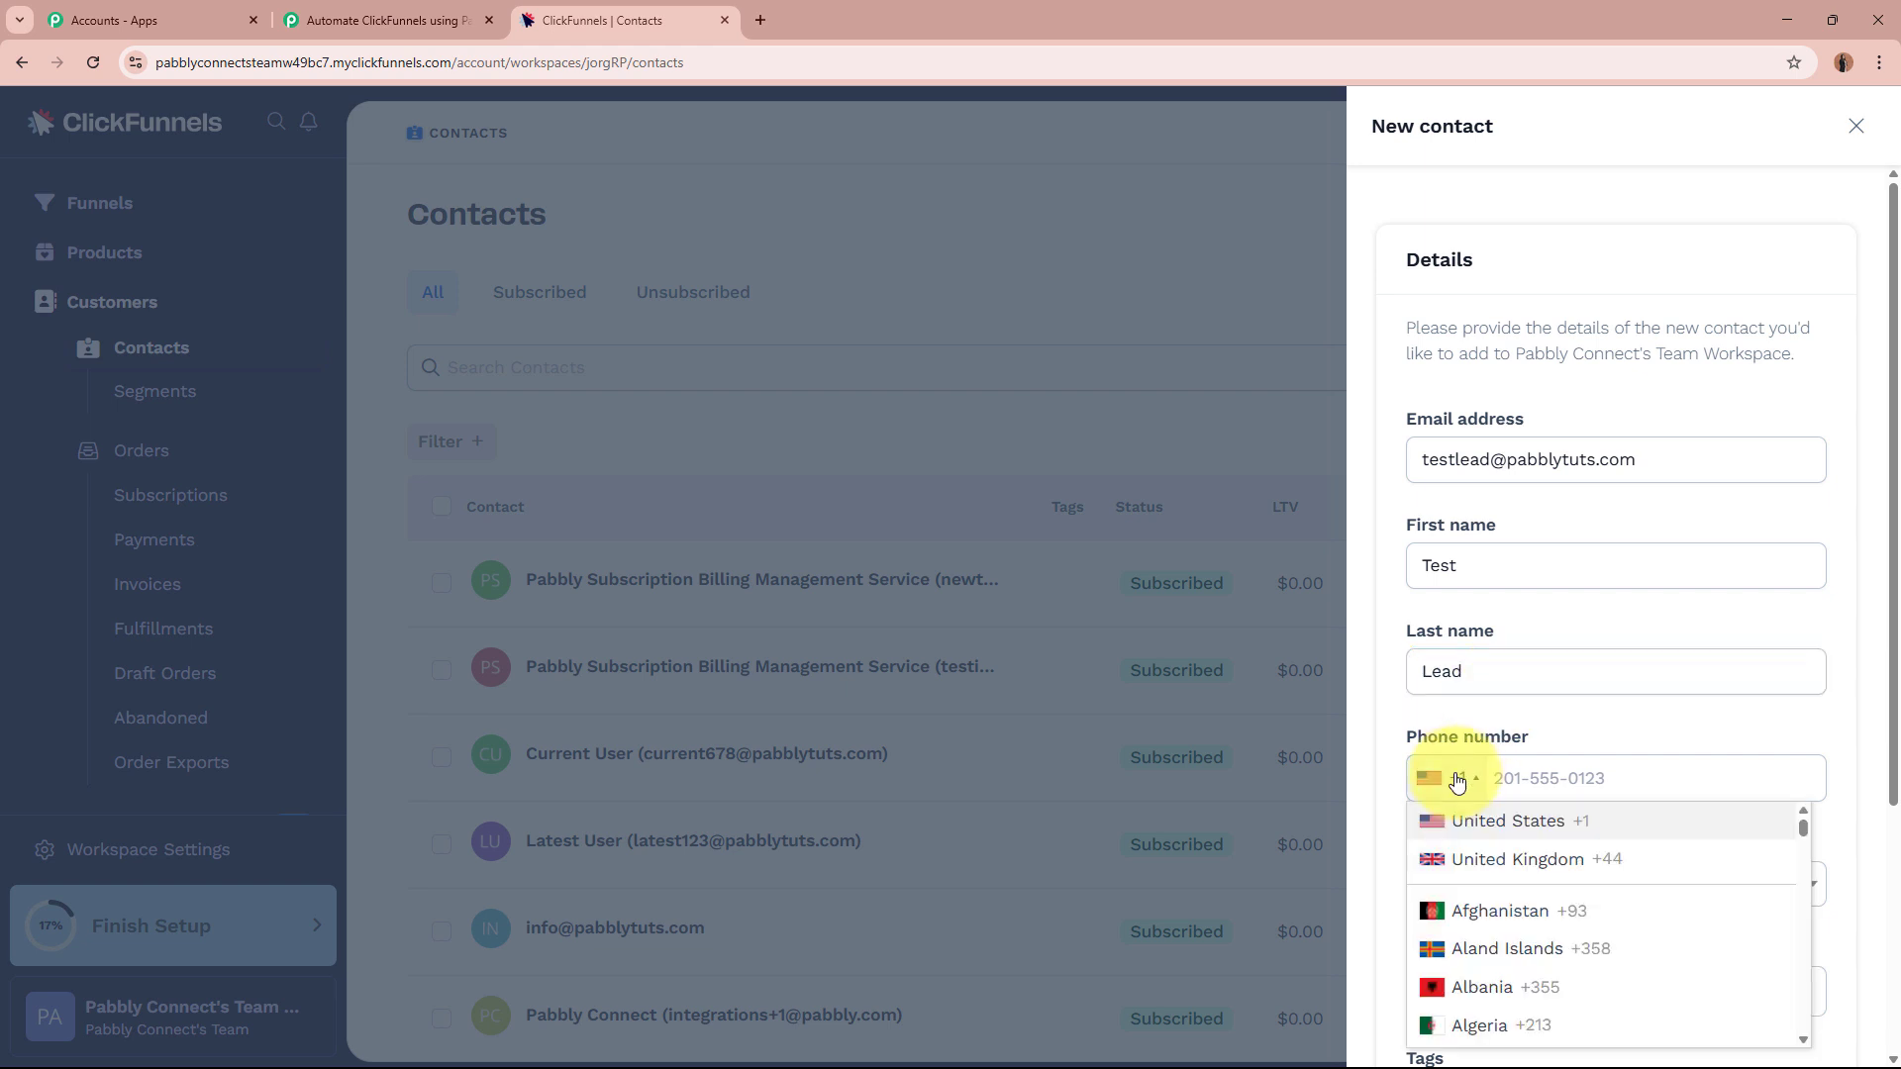
pyautogui.scroll(-1, 1521, 901)
pyautogui.scroll(-6, 1522, 901)
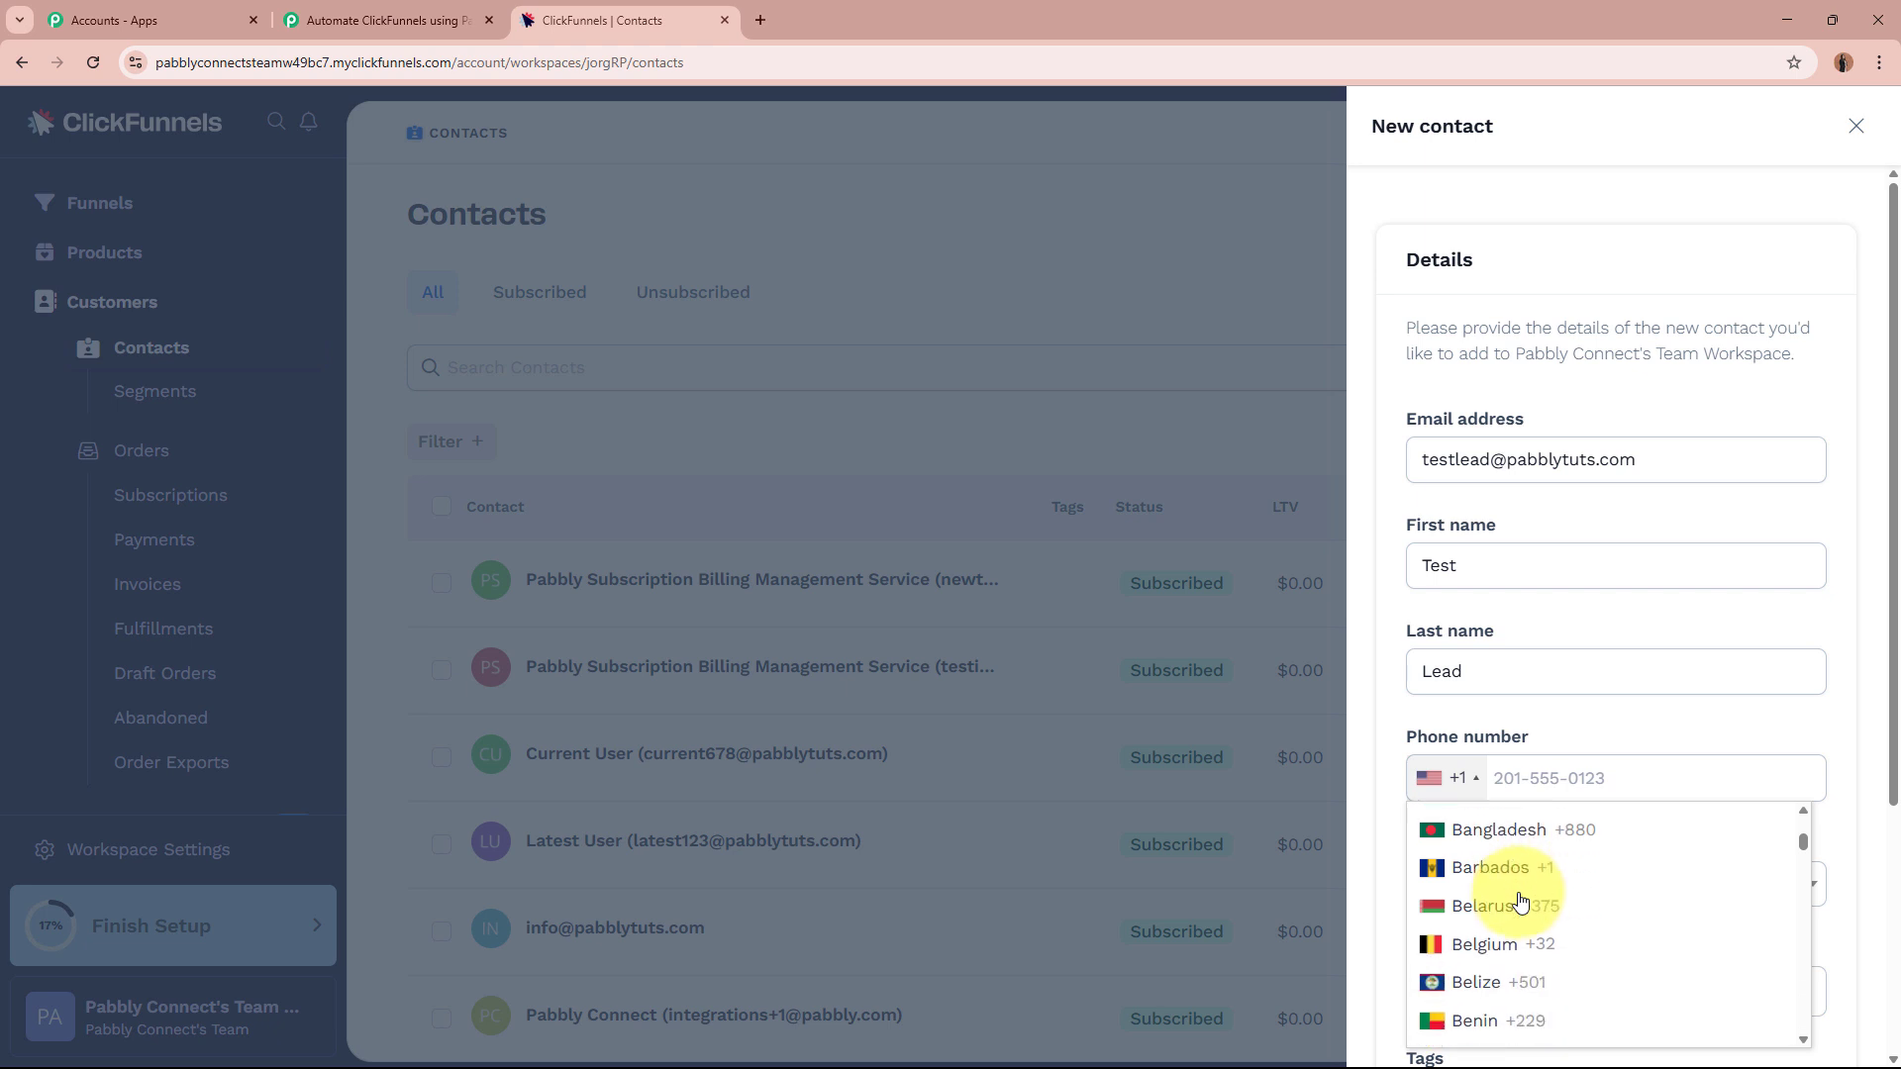
pyautogui.scroll(-15, 1521, 901)
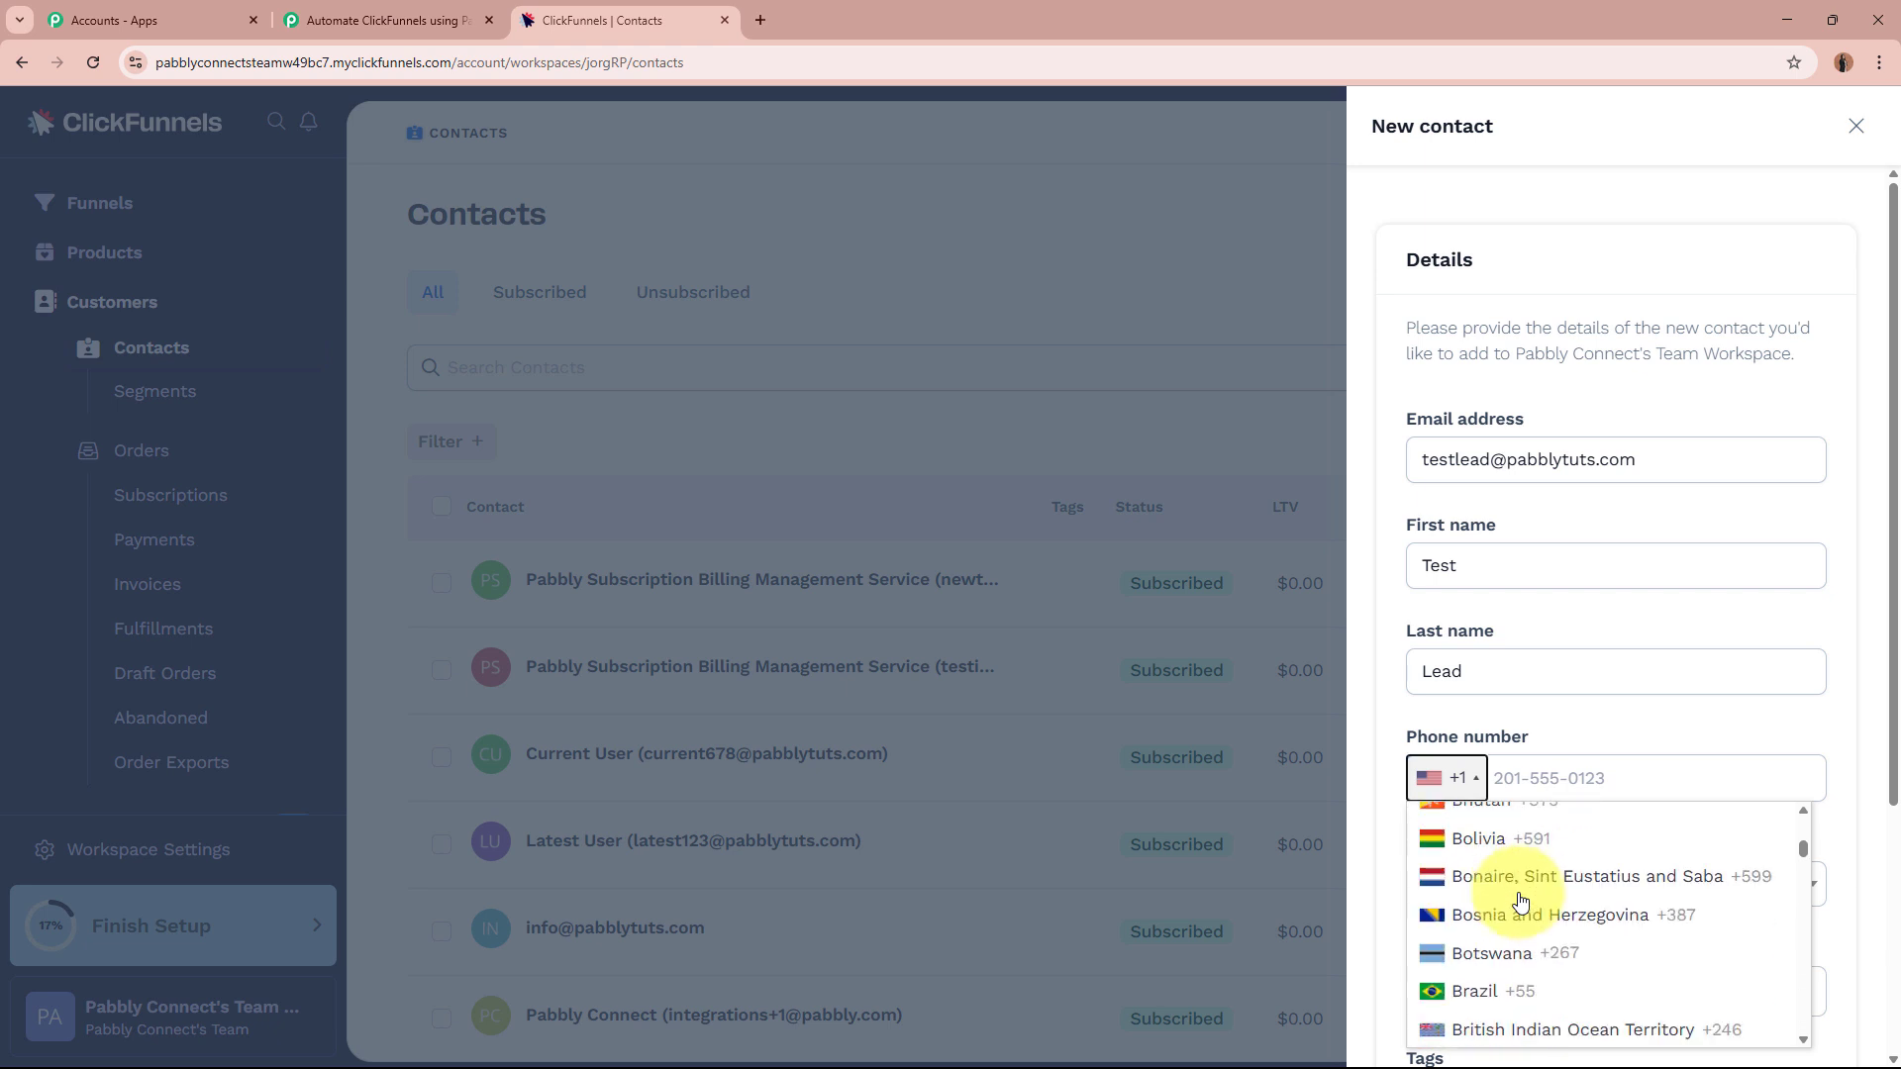
pyautogui.click(1528, 857)
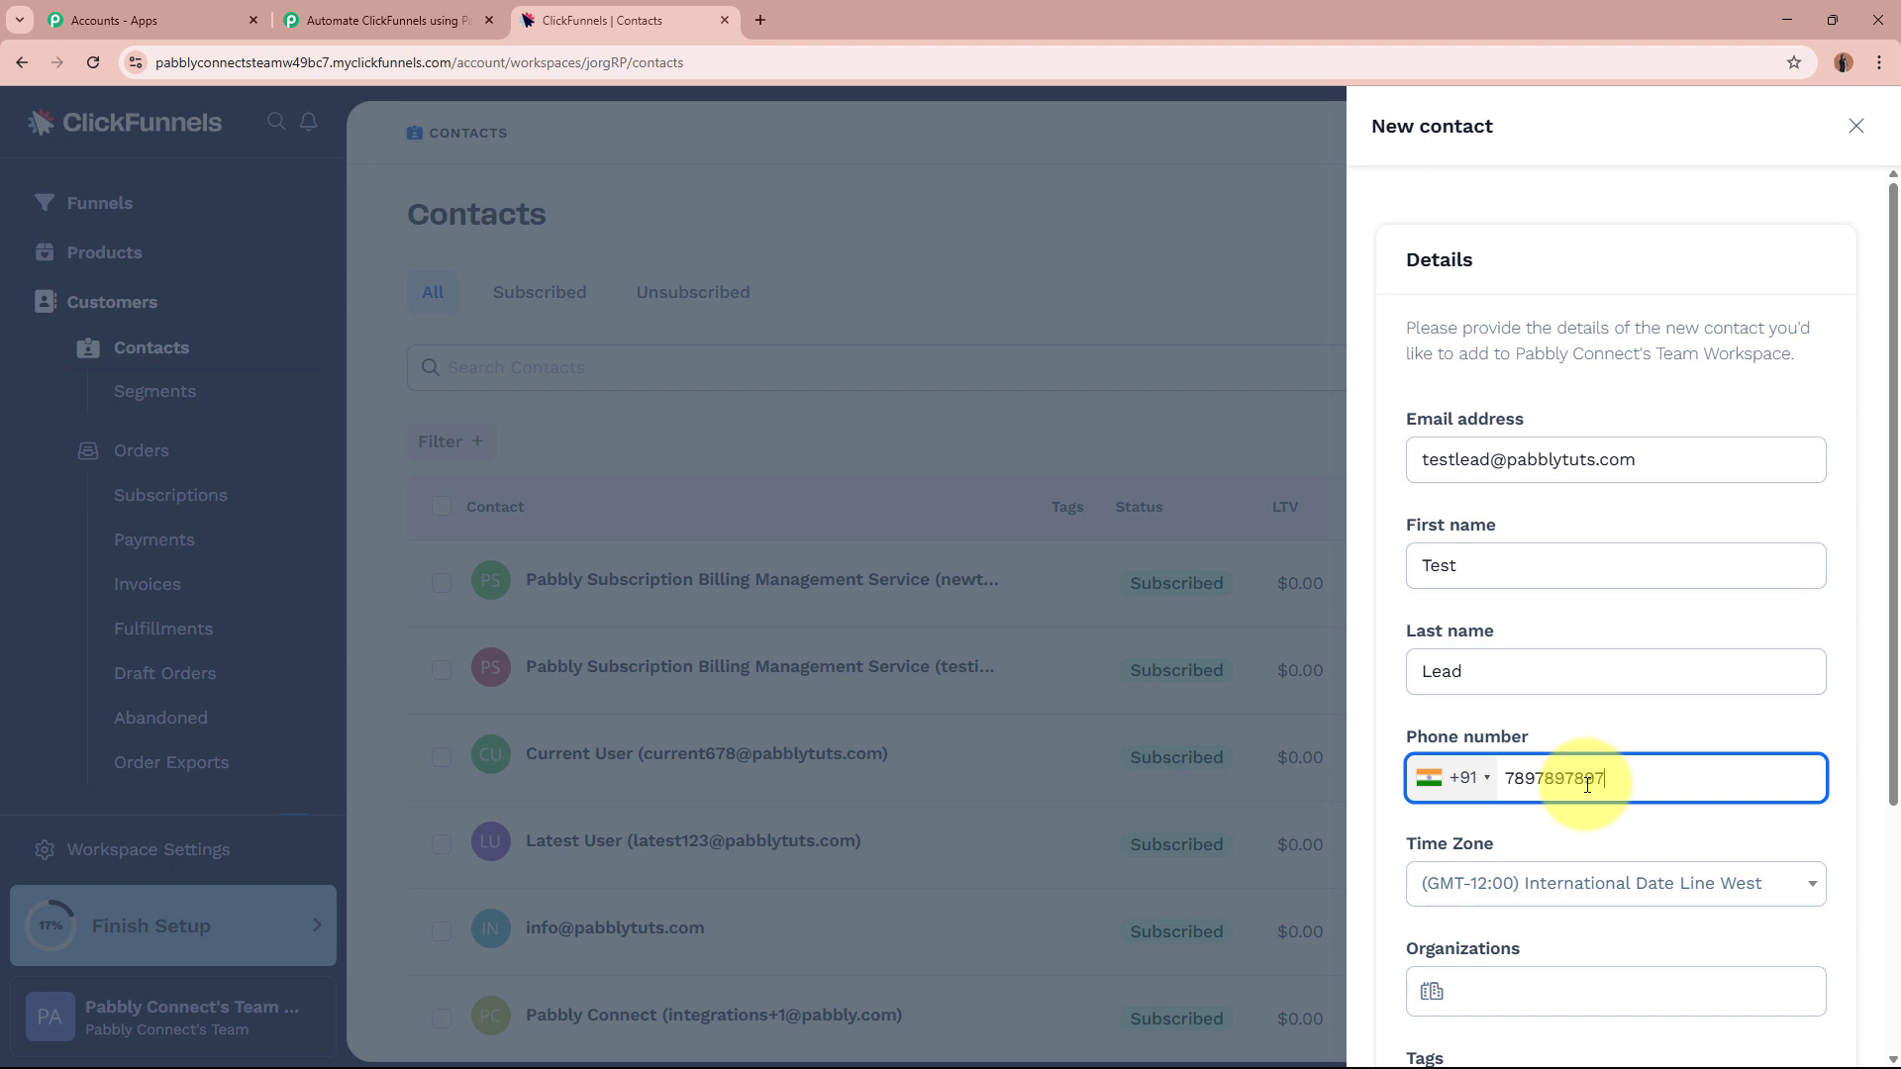
pyautogui.scroll(-3, 1585, 780)
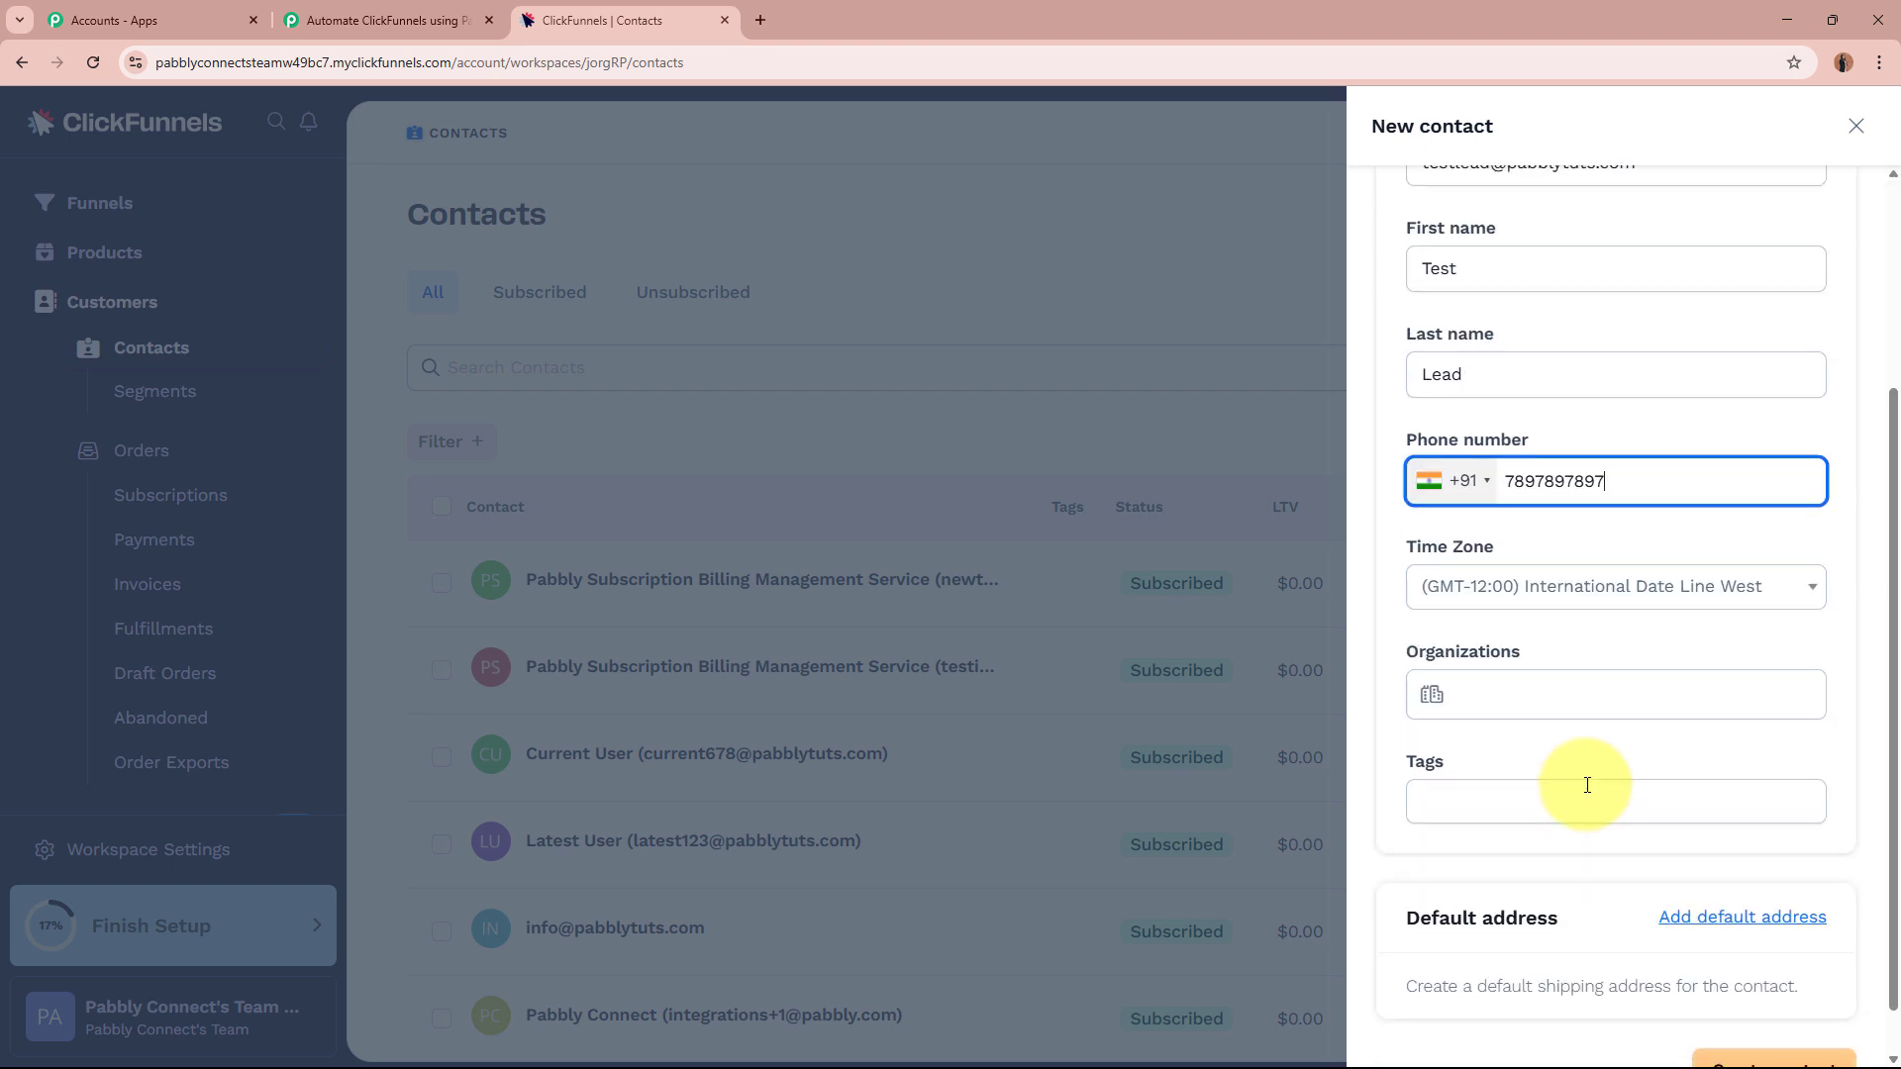
pyautogui.click(1658, 591)
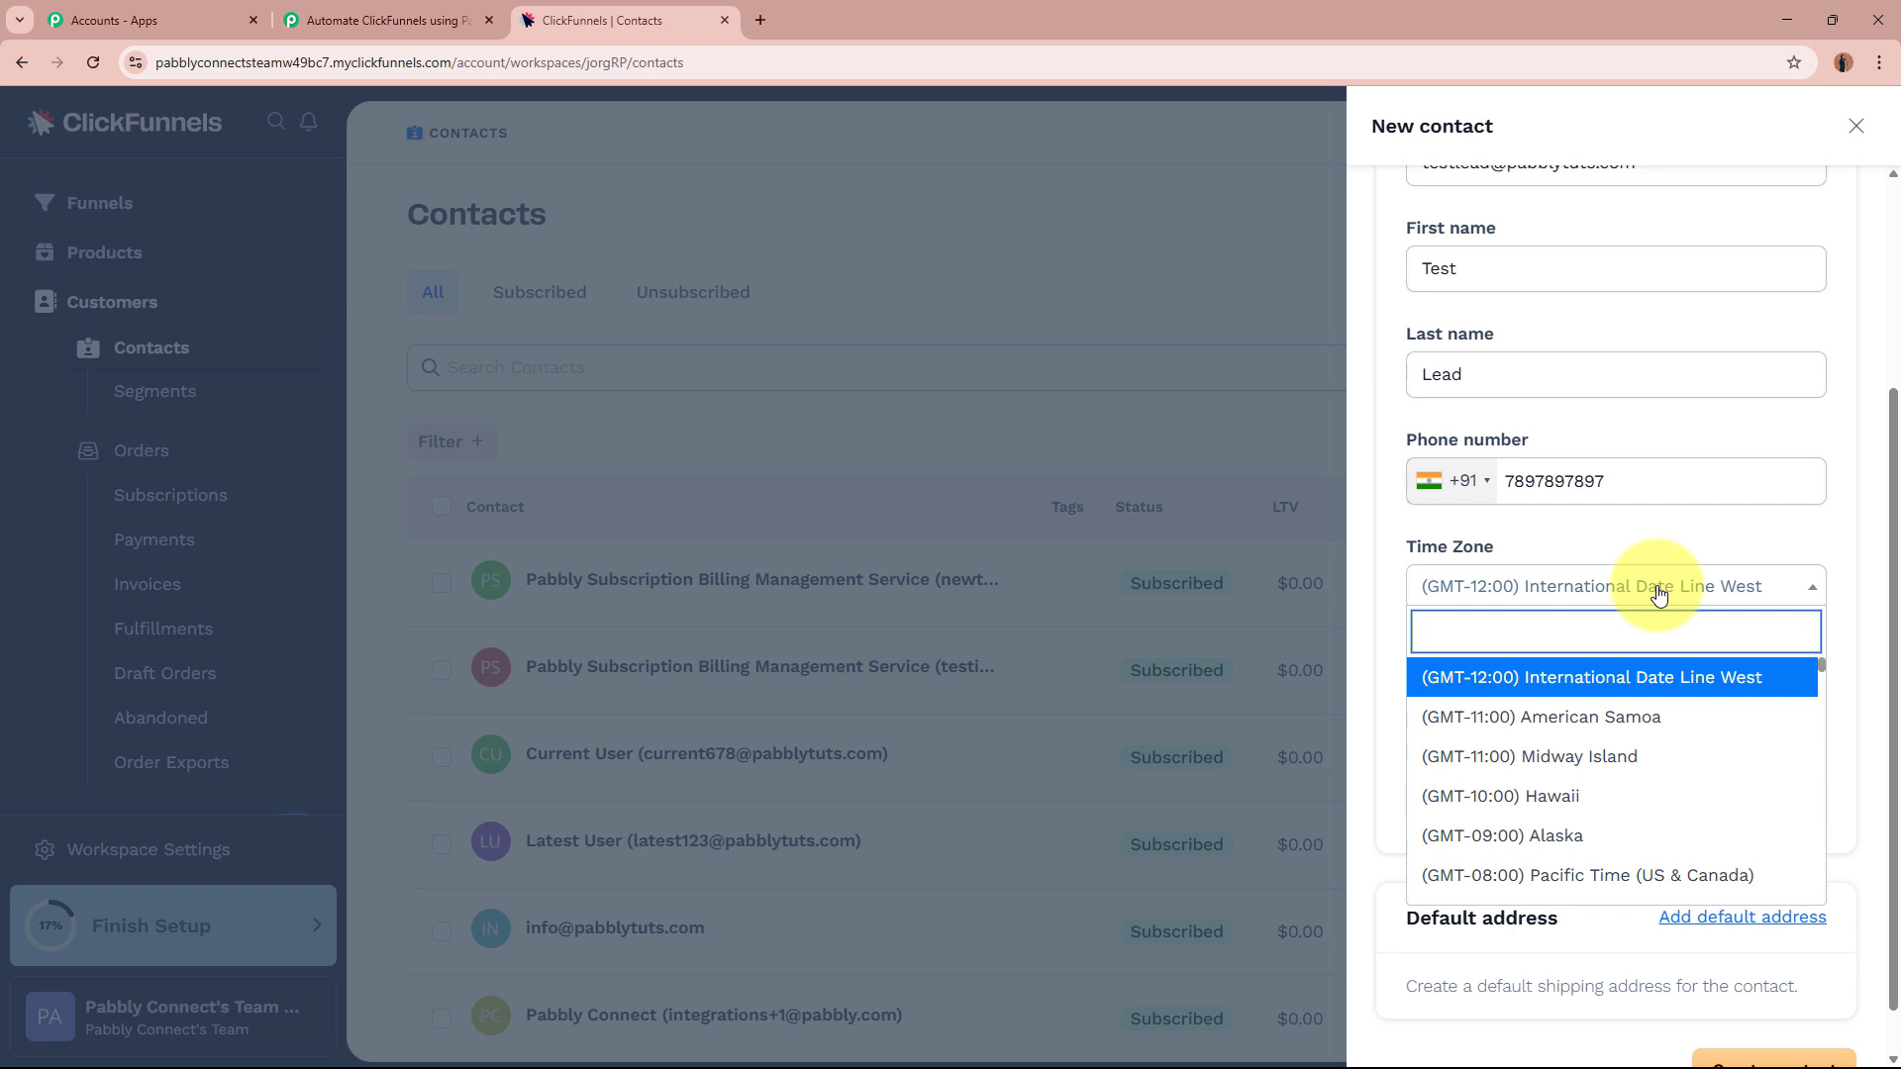
pyautogui.write('ist')
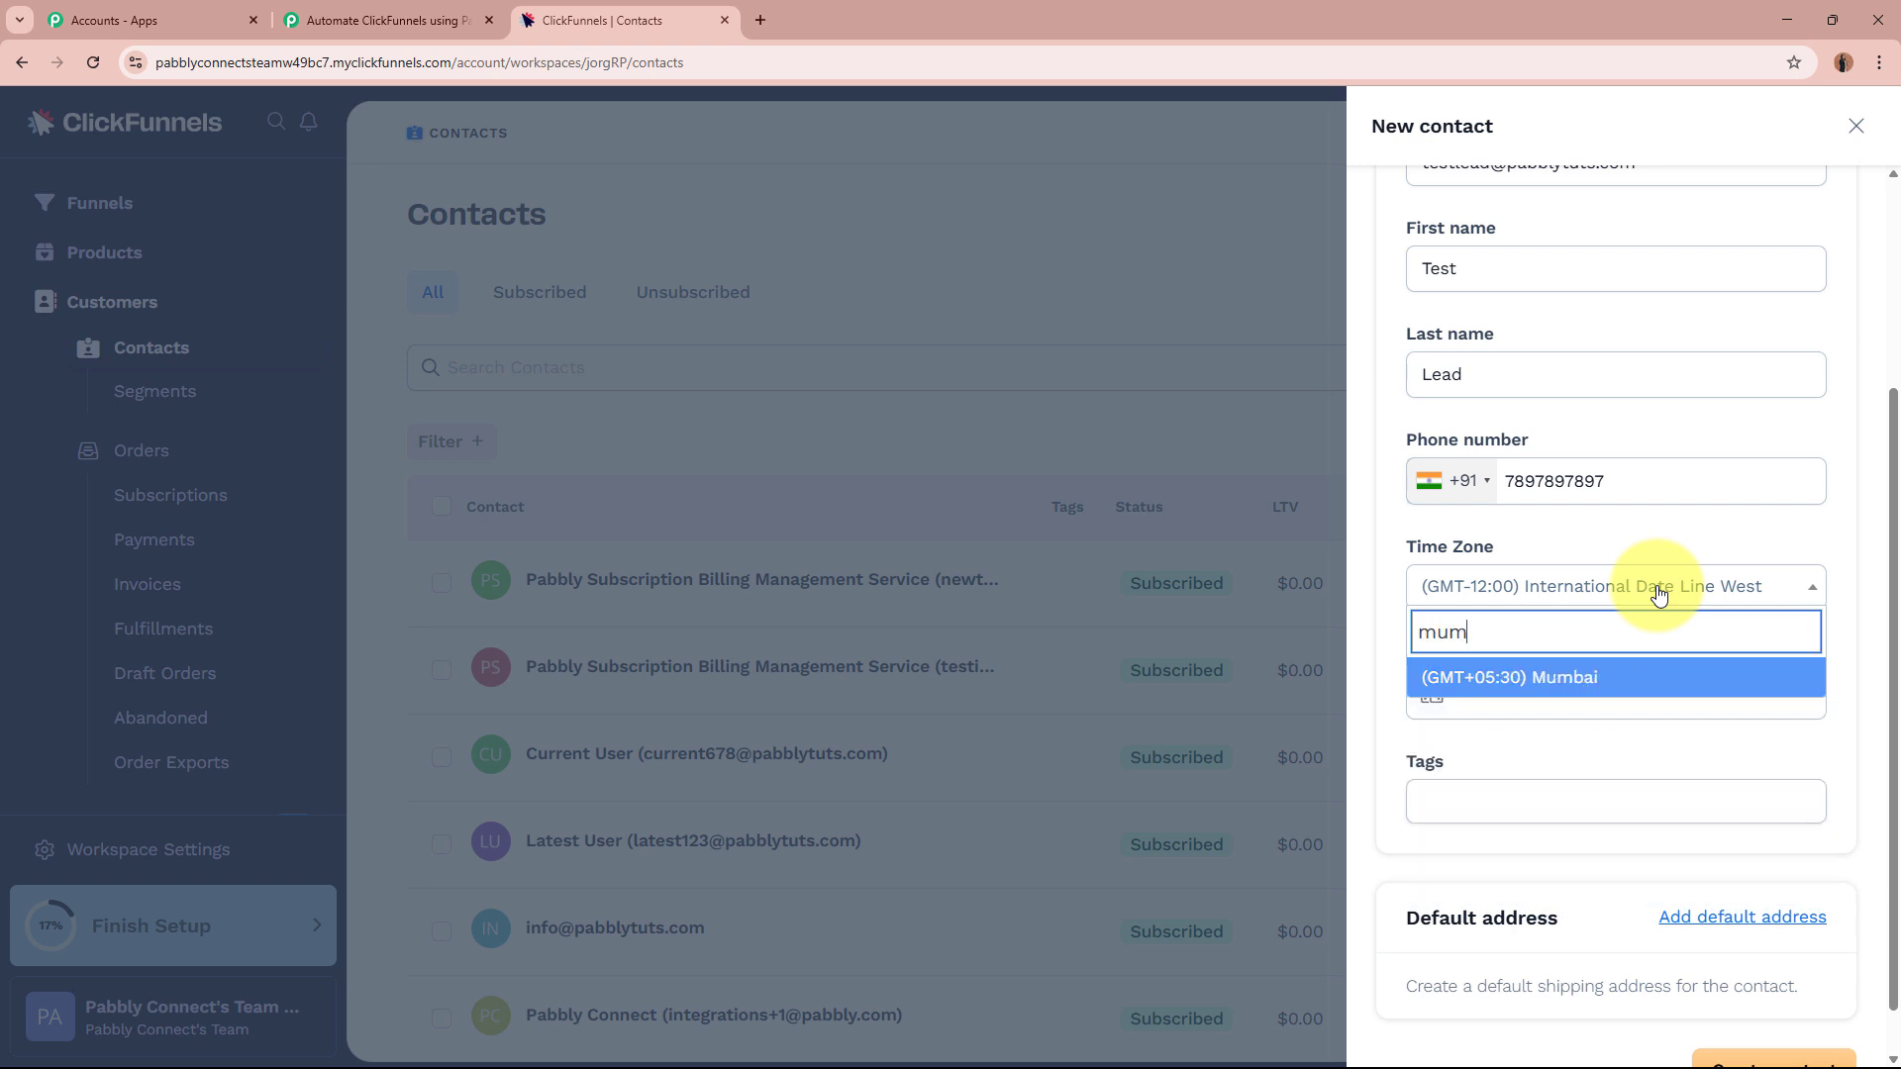
pyautogui.click(1624, 677)
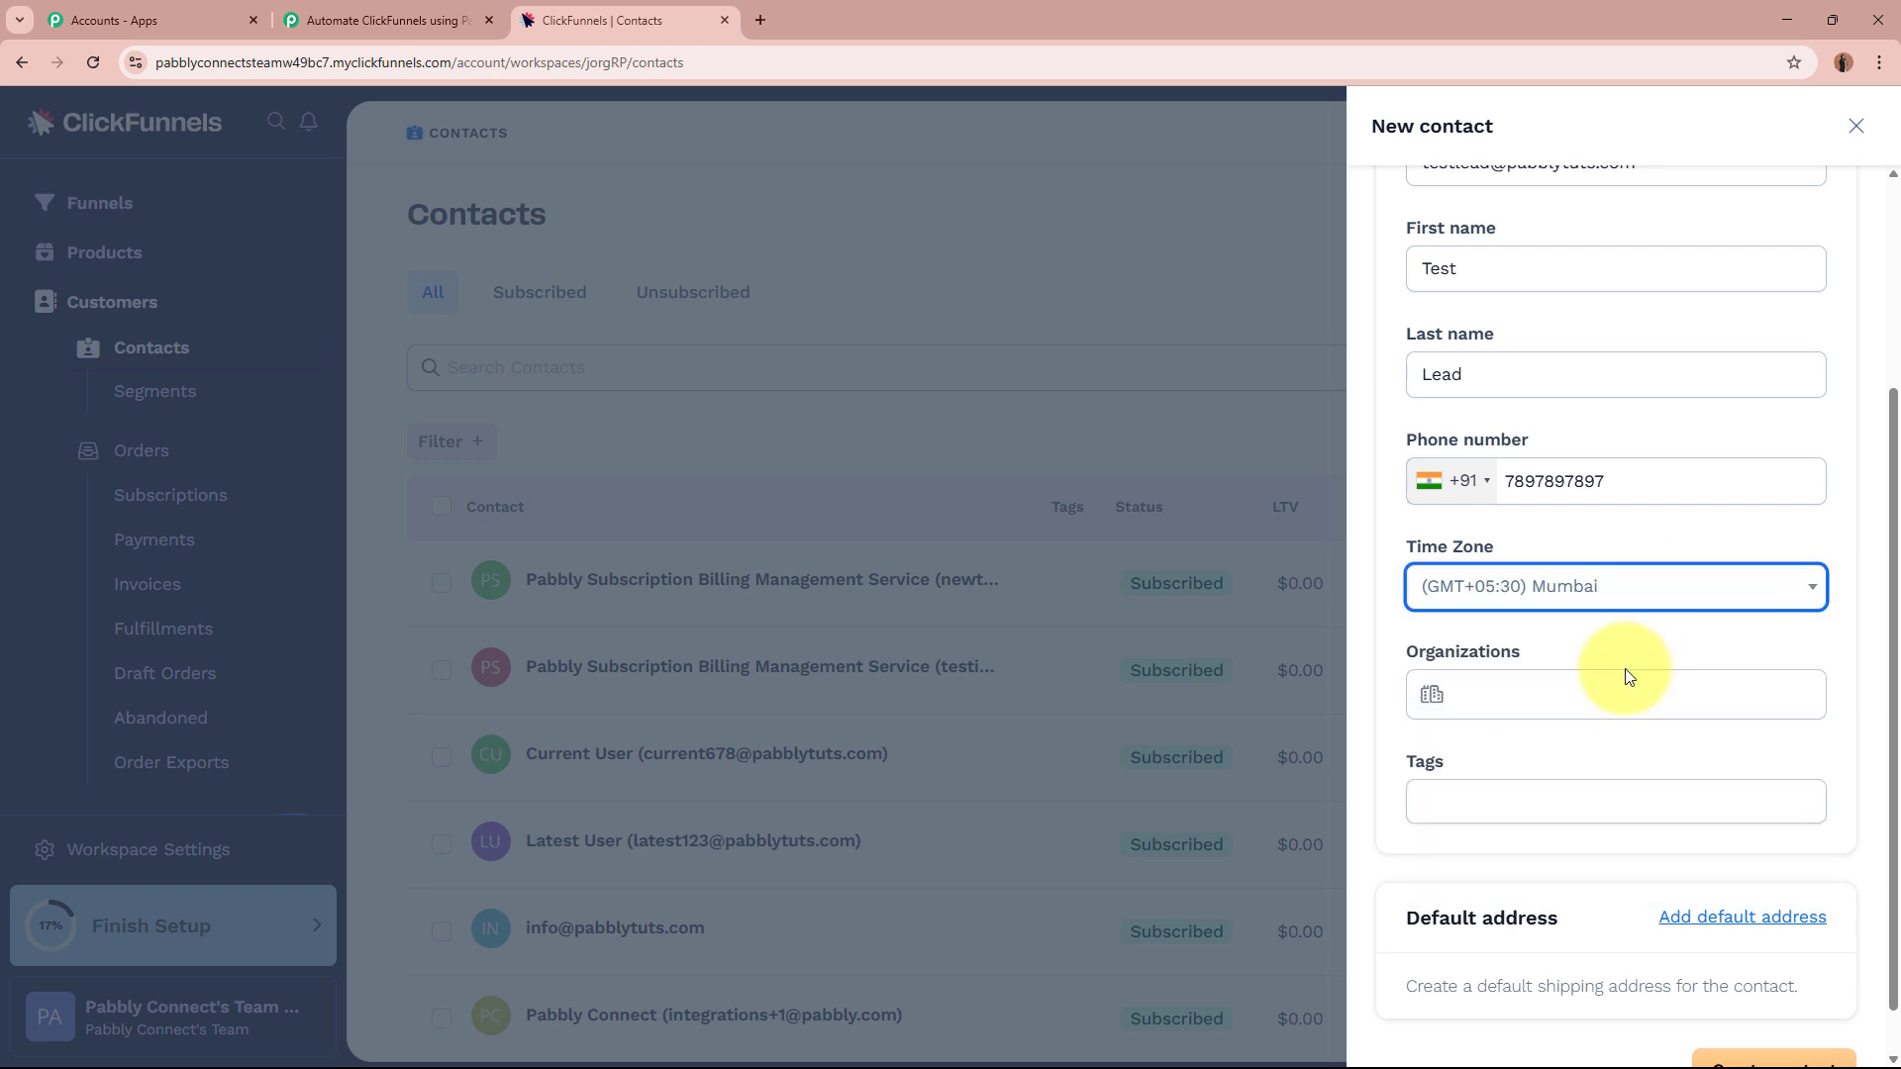
pyautogui.scroll(-1, 1624, 668)
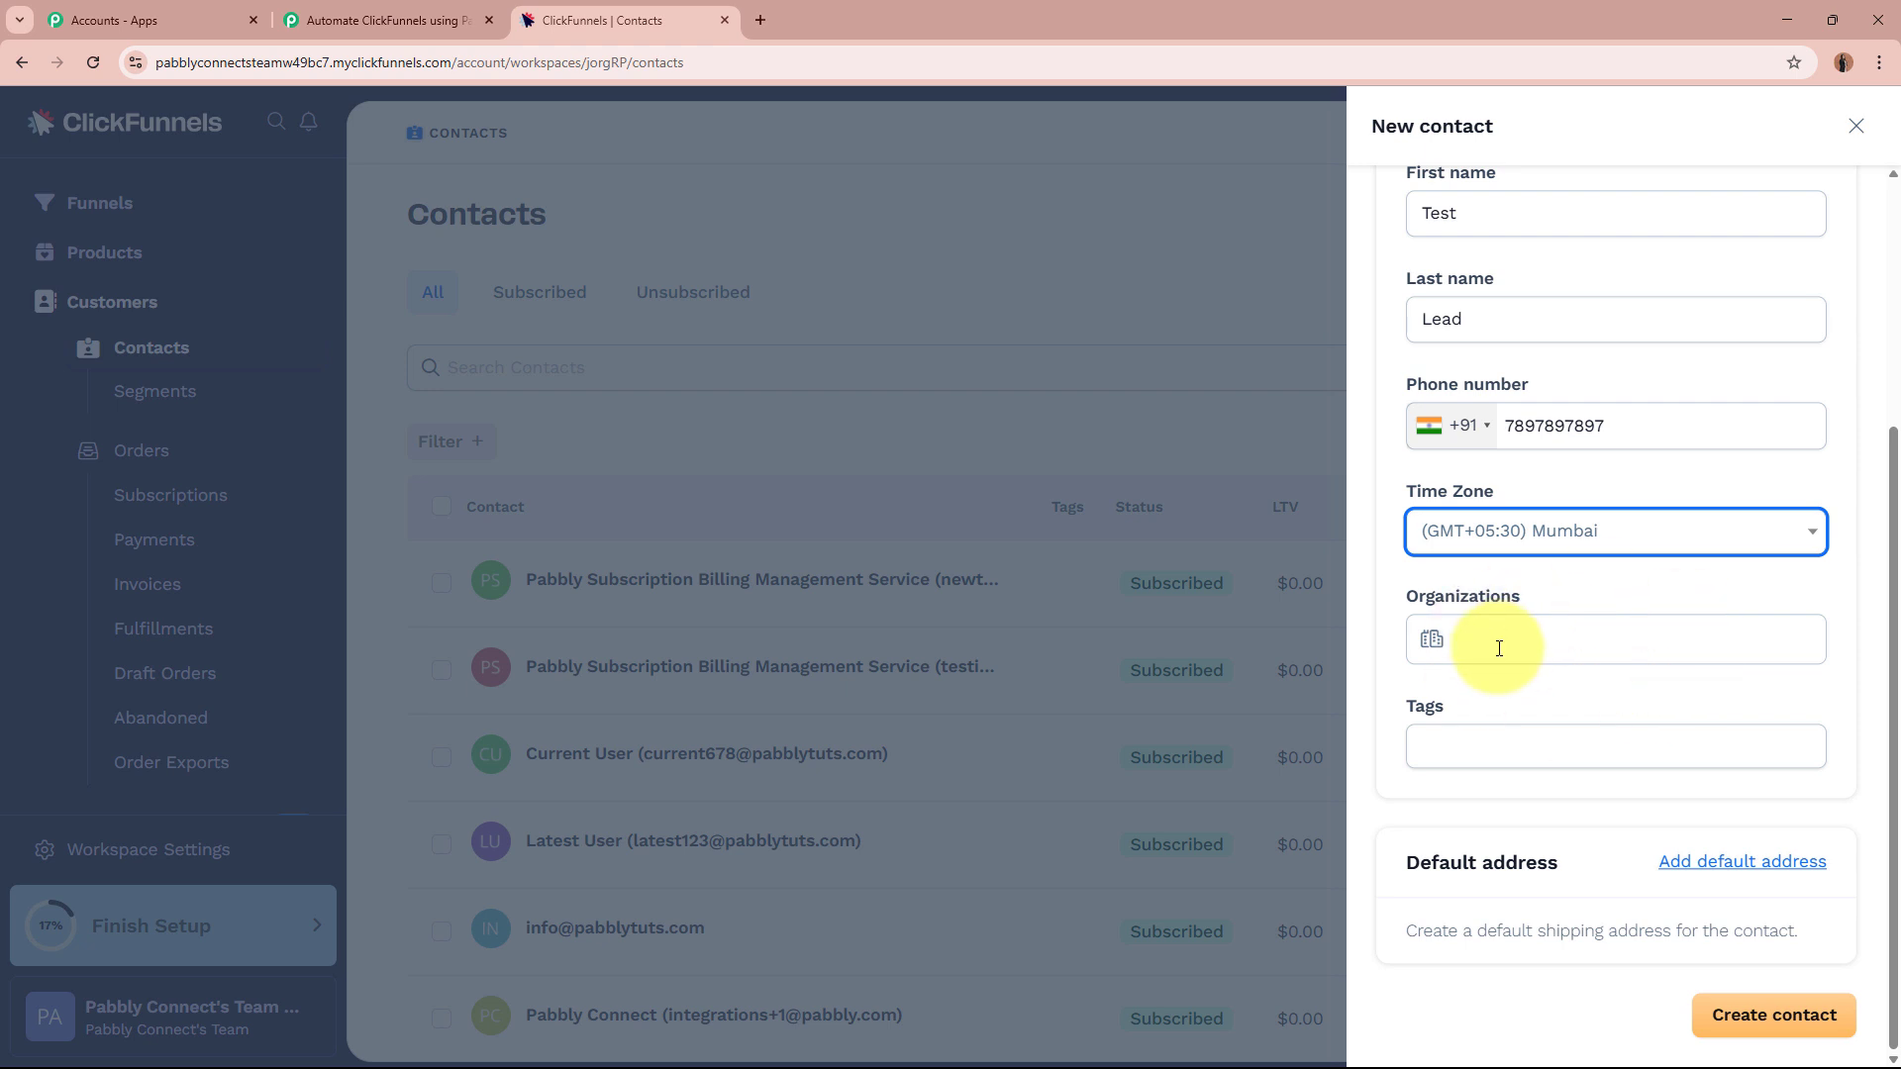
pyautogui.click(1777, 1016)
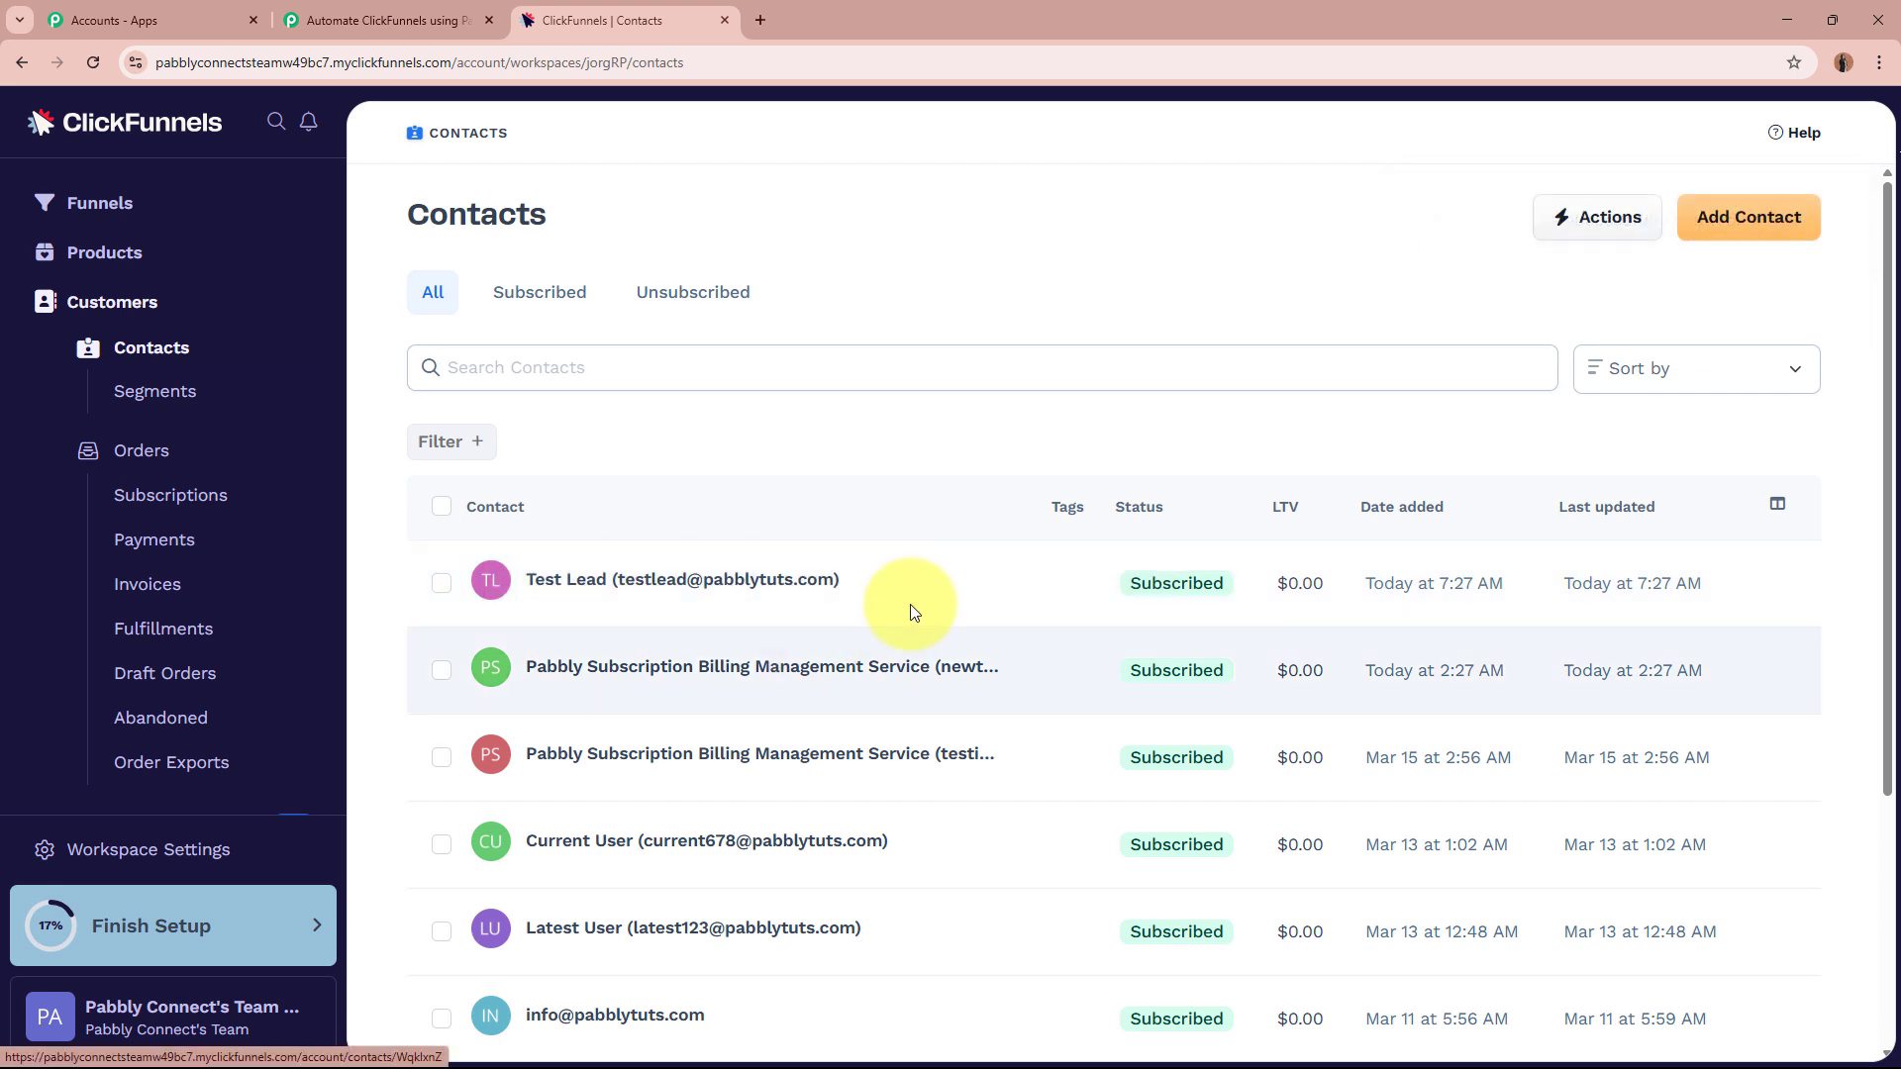
pyautogui.click(358, 10)
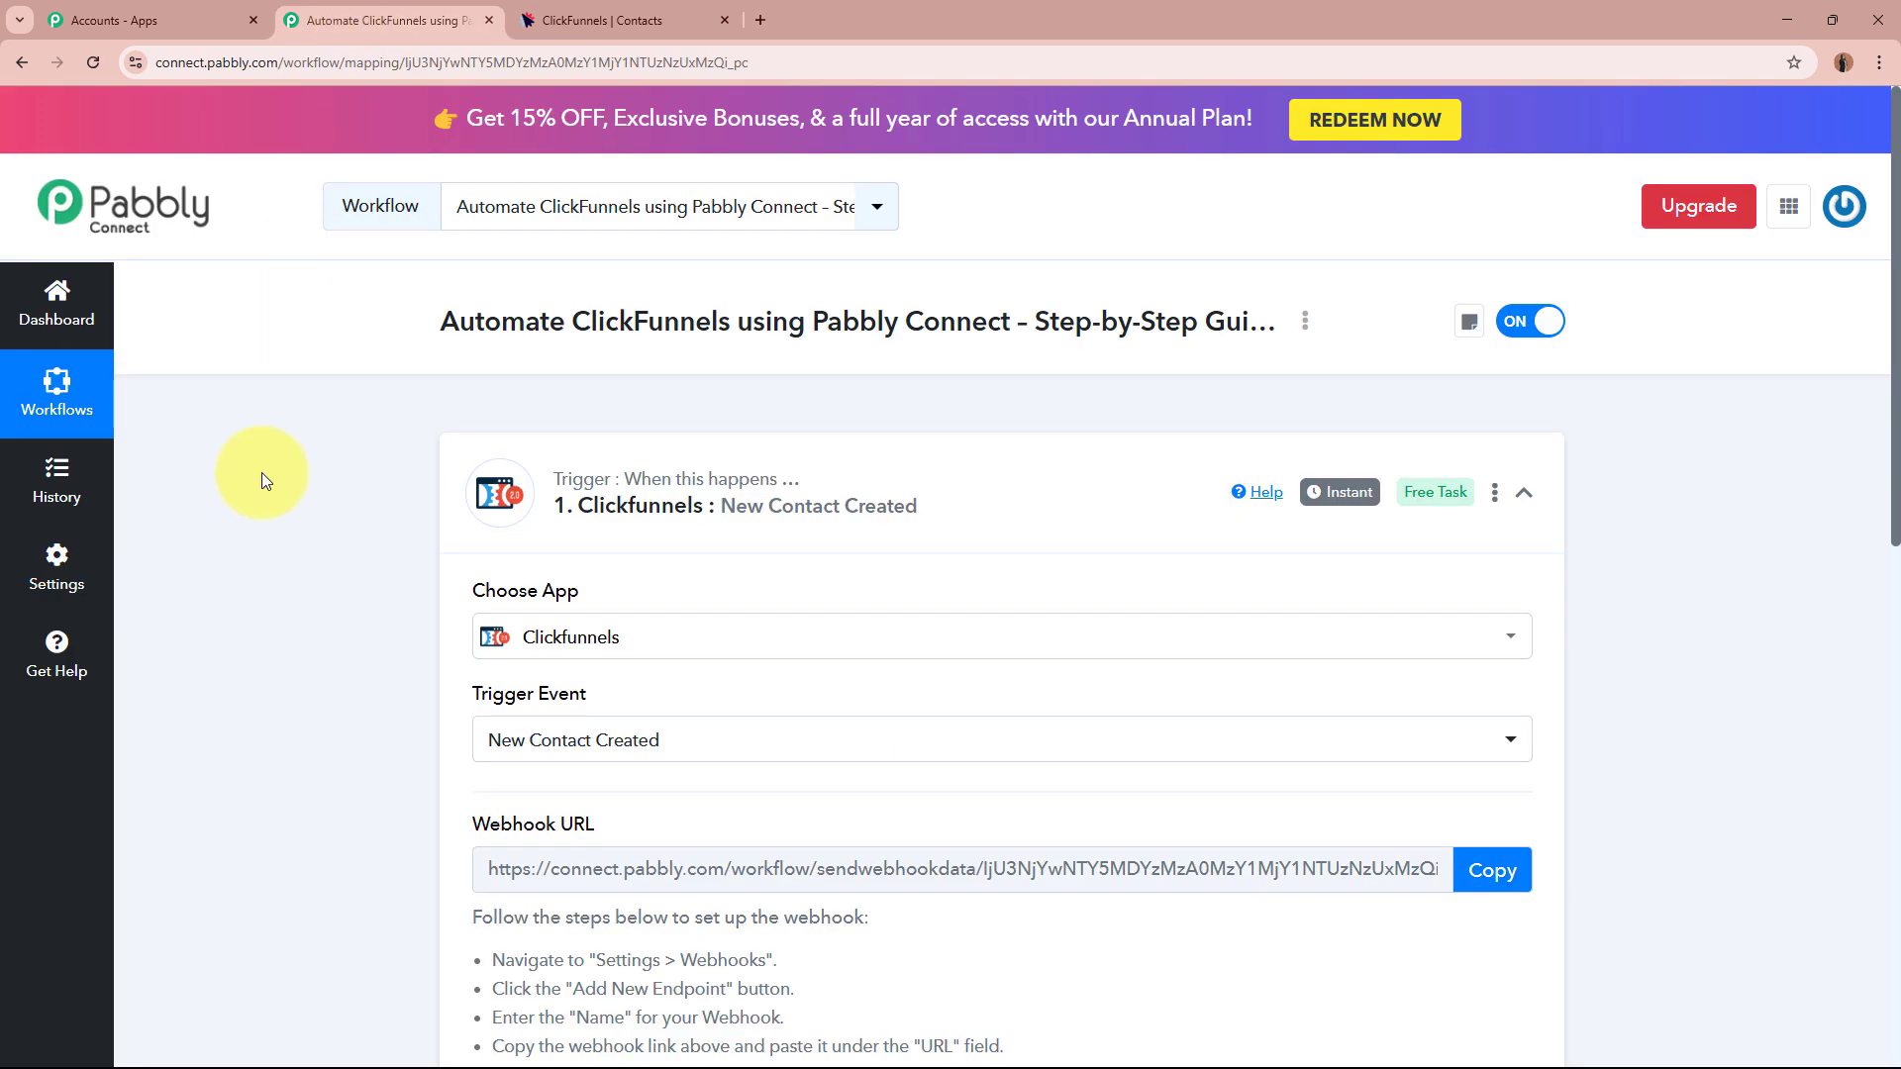
pyautogui.scroll(-10, 275, 467)
pyautogui.scroll(-2, 278, 473)
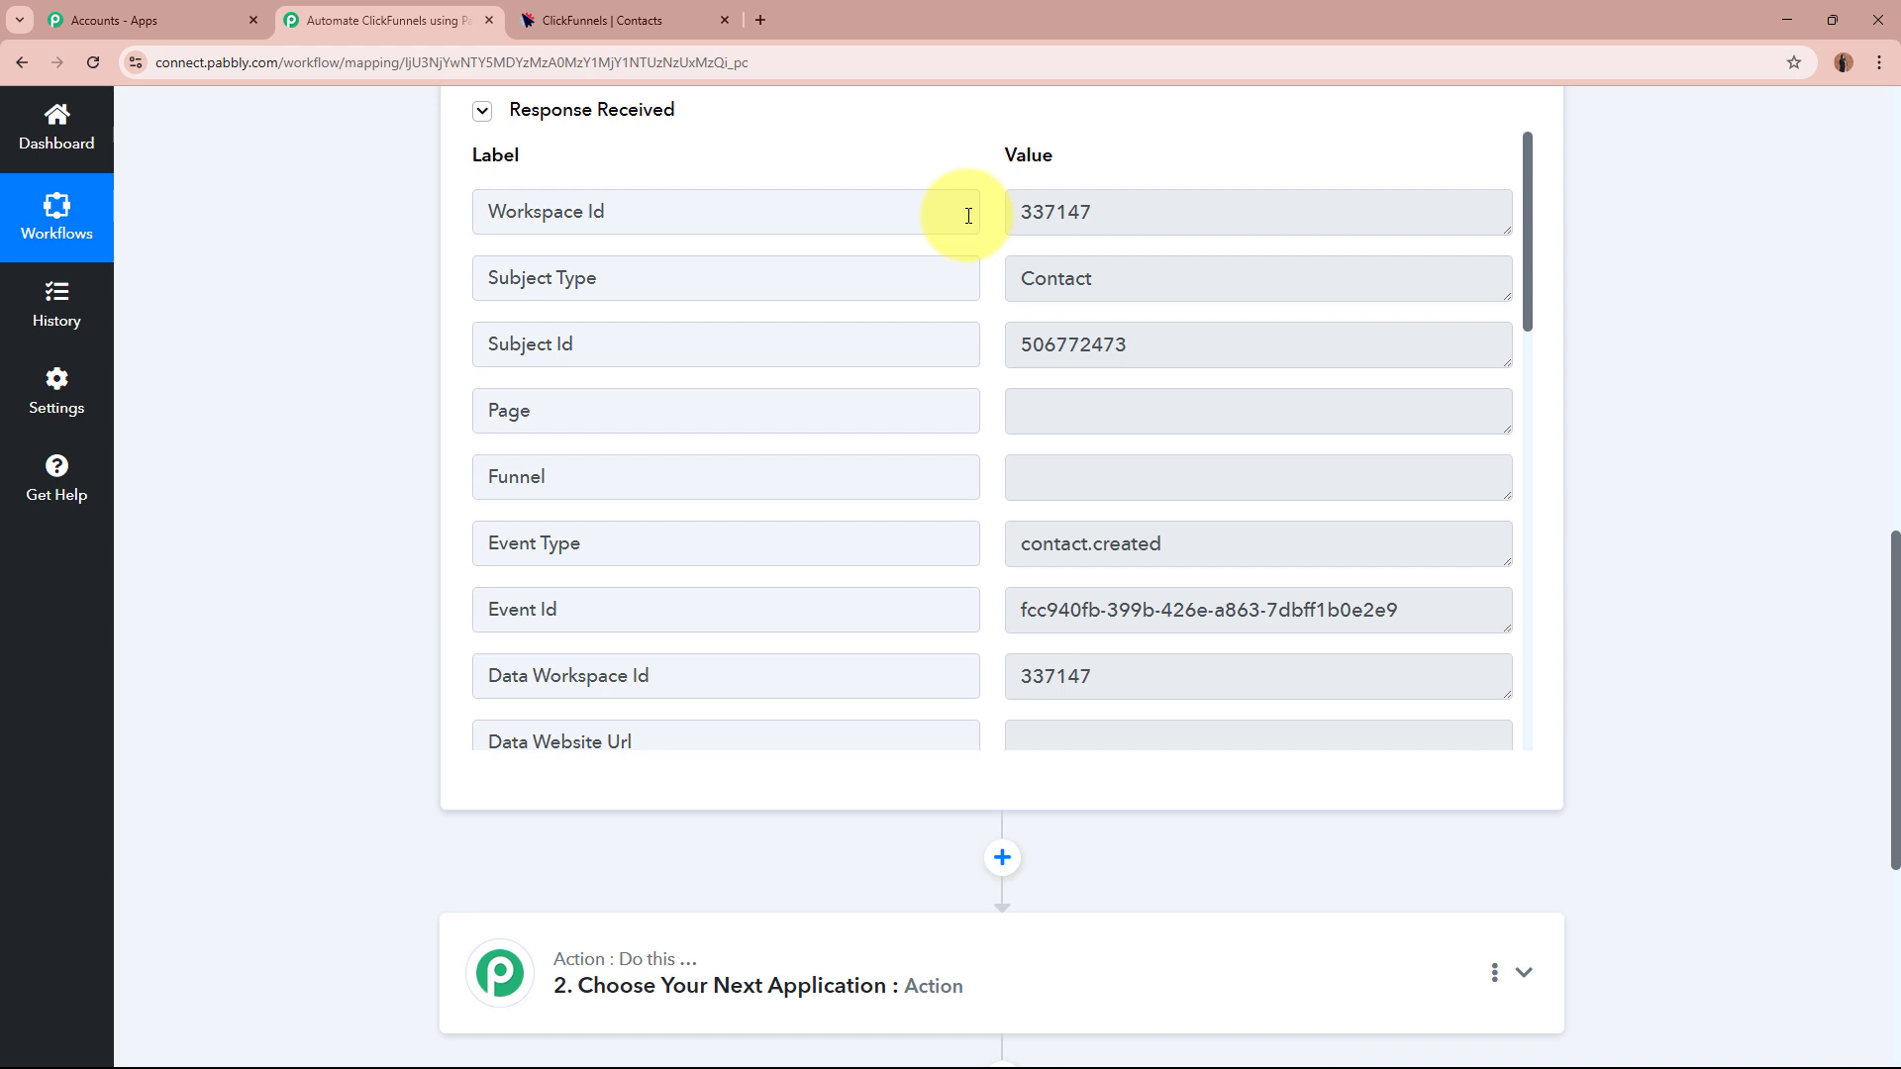
pyautogui.moveTo(1114, 217); pyautogui.dragTo(986, 221)
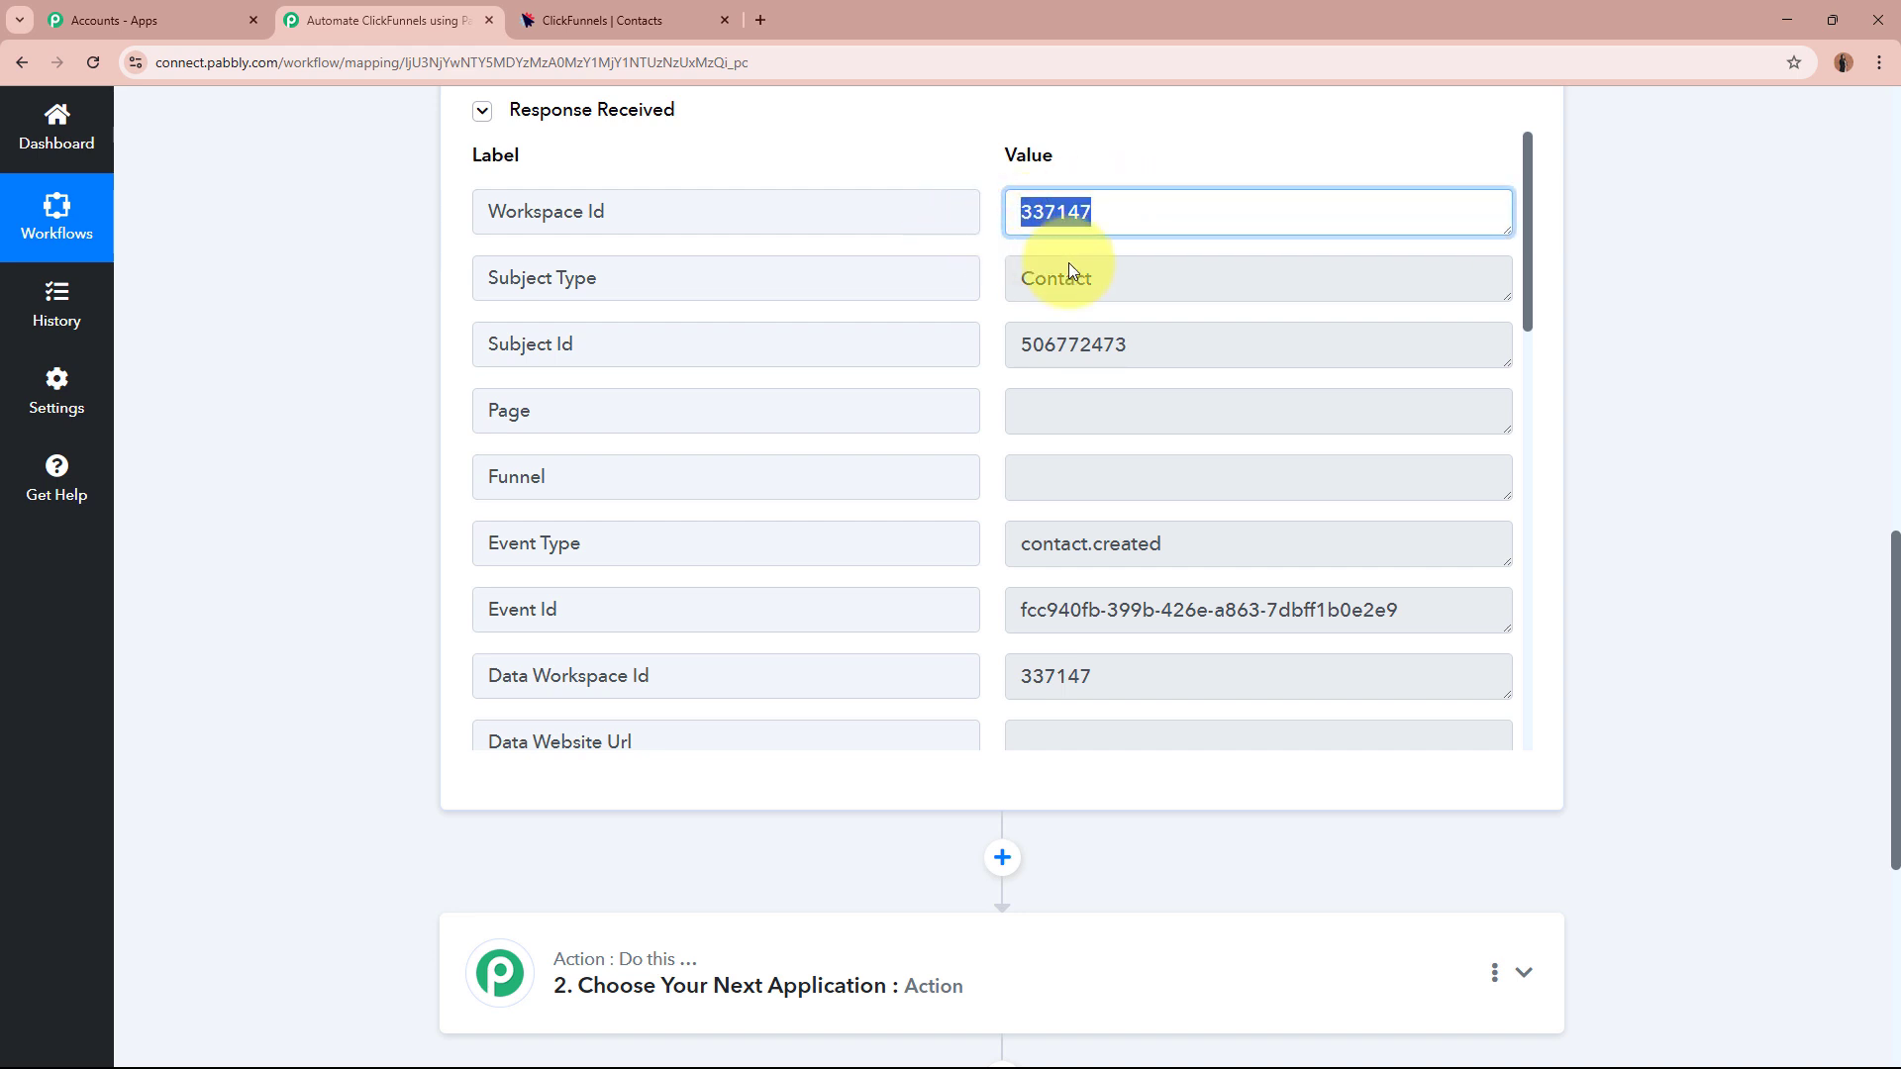
pyautogui.moveTo(1069, 281); pyautogui.dragTo(957, 273)
pyautogui.moveTo(1128, 343); pyautogui.dragTo(990, 349)
pyautogui.scroll(-2, 1132, 505)
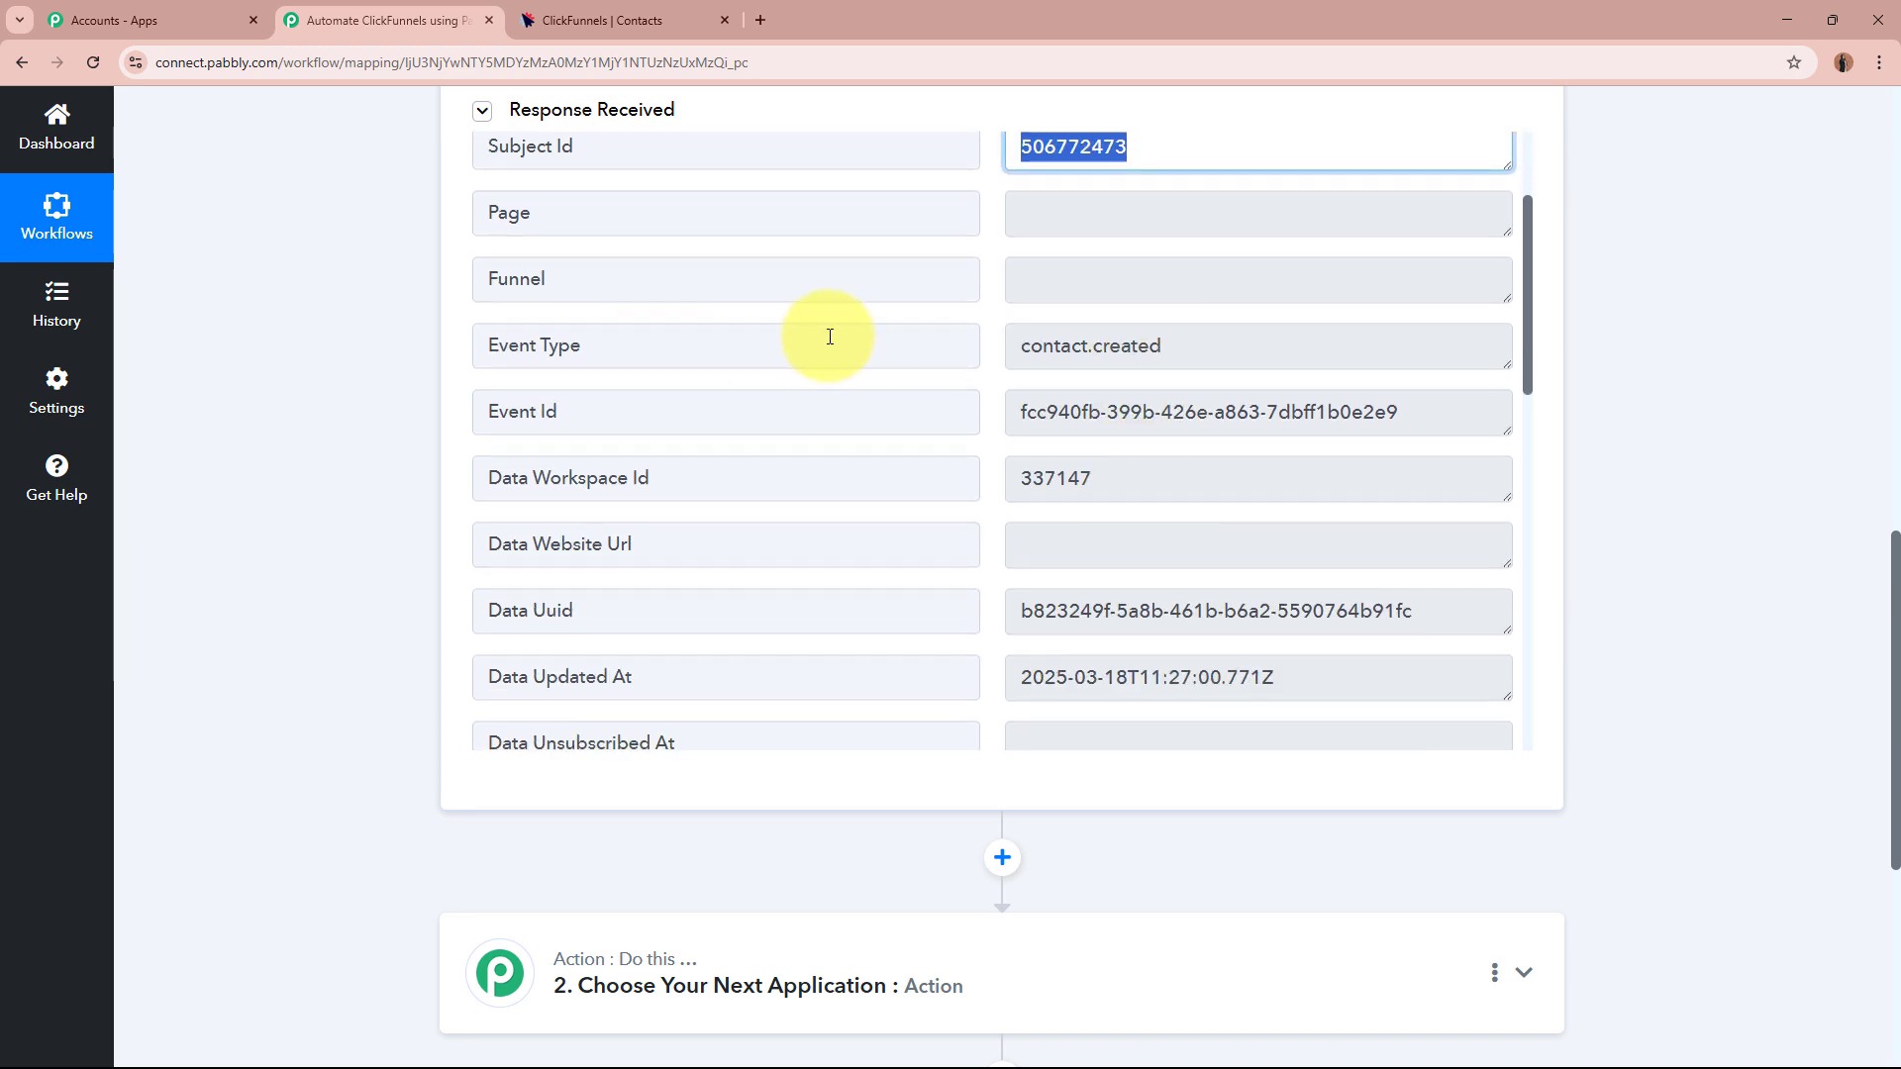
pyautogui.moveTo(1173, 345); pyautogui.dragTo(998, 349)
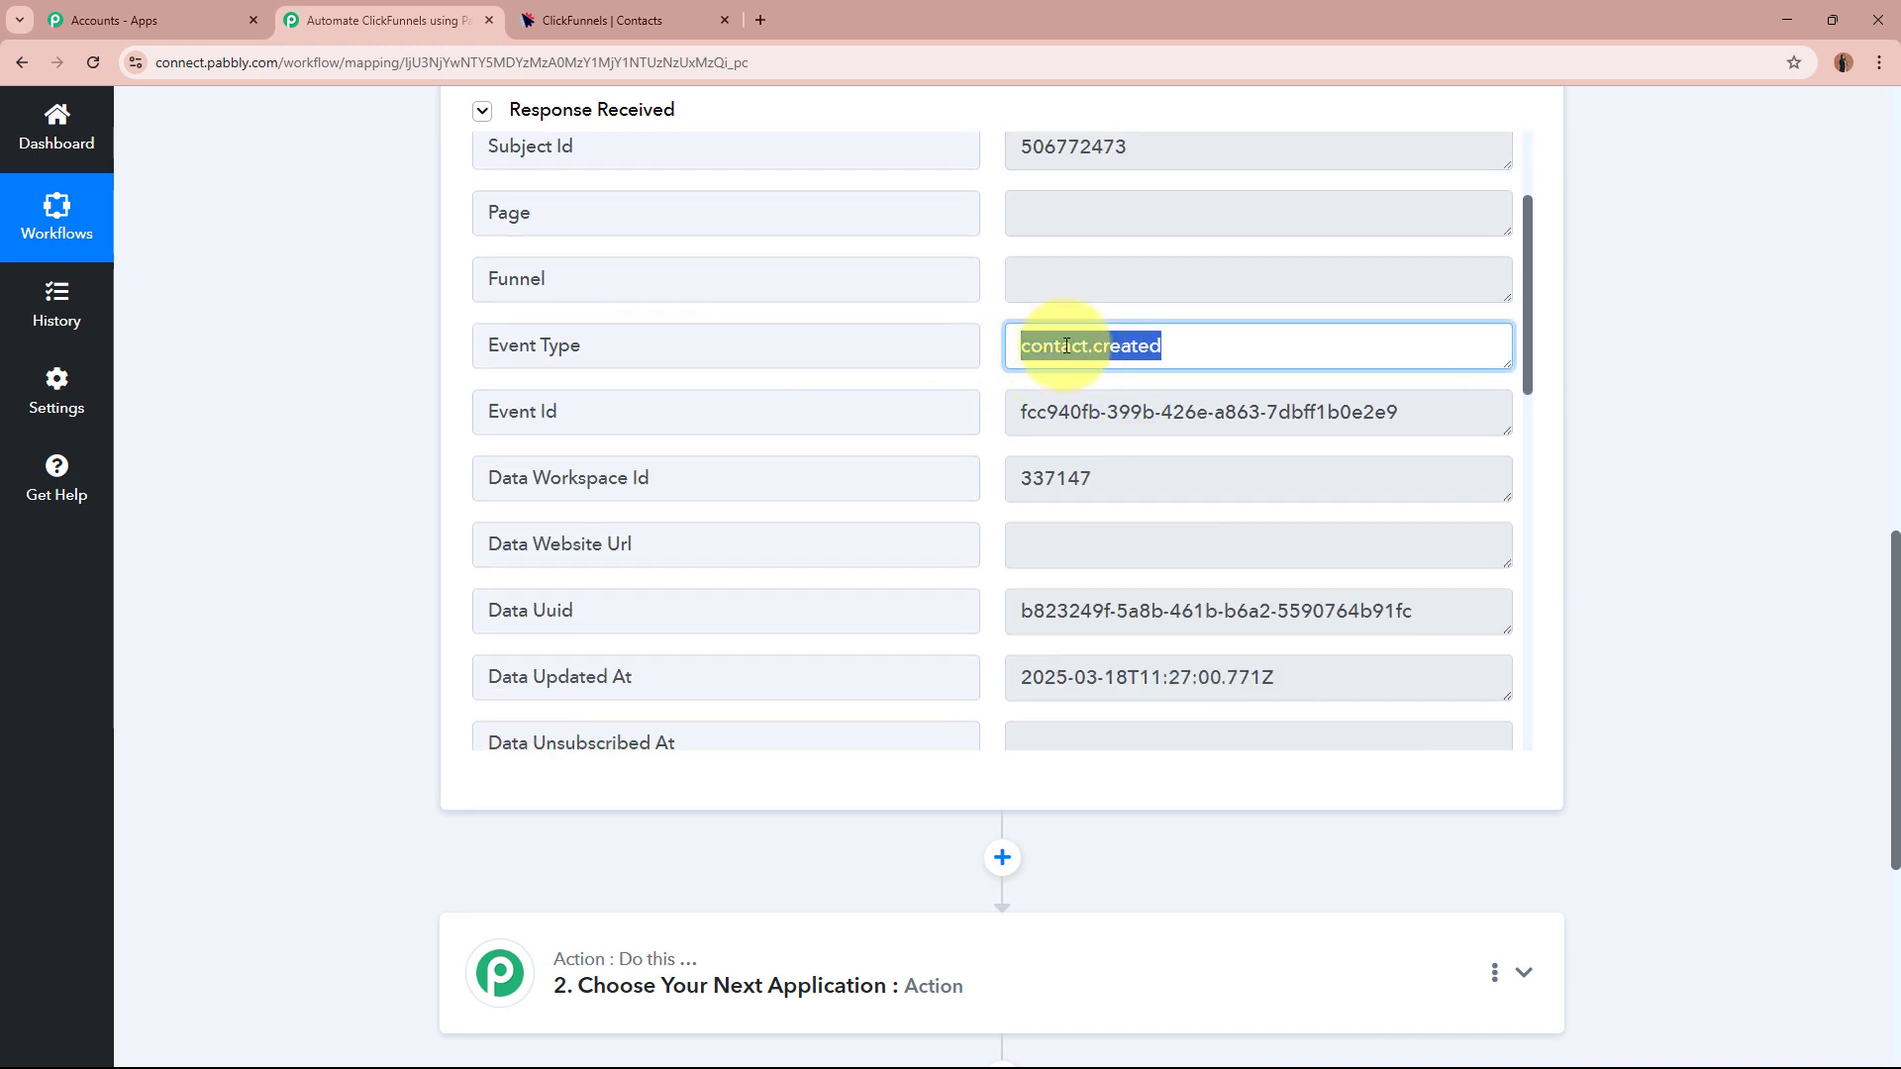
pyautogui.click(1179, 350)
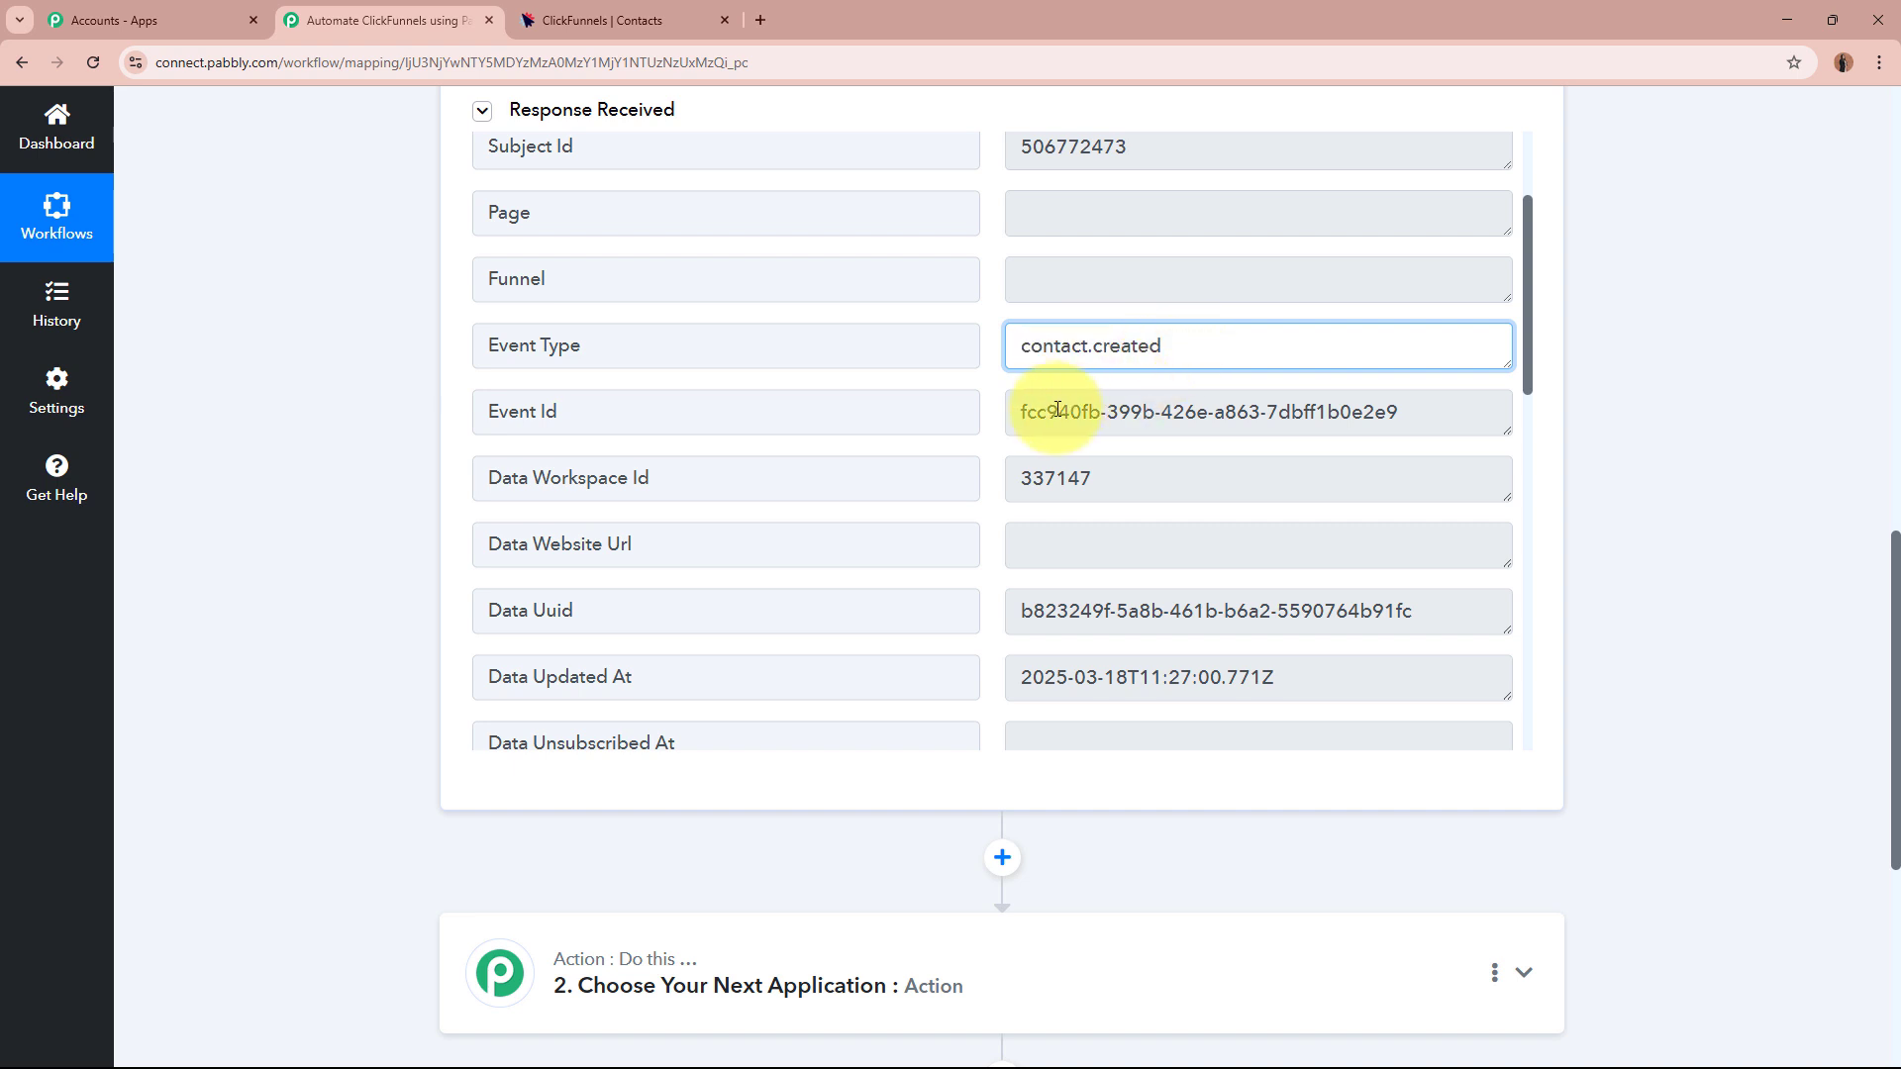
pyautogui.moveTo(1030, 413); pyautogui.dragTo(1376, 411)
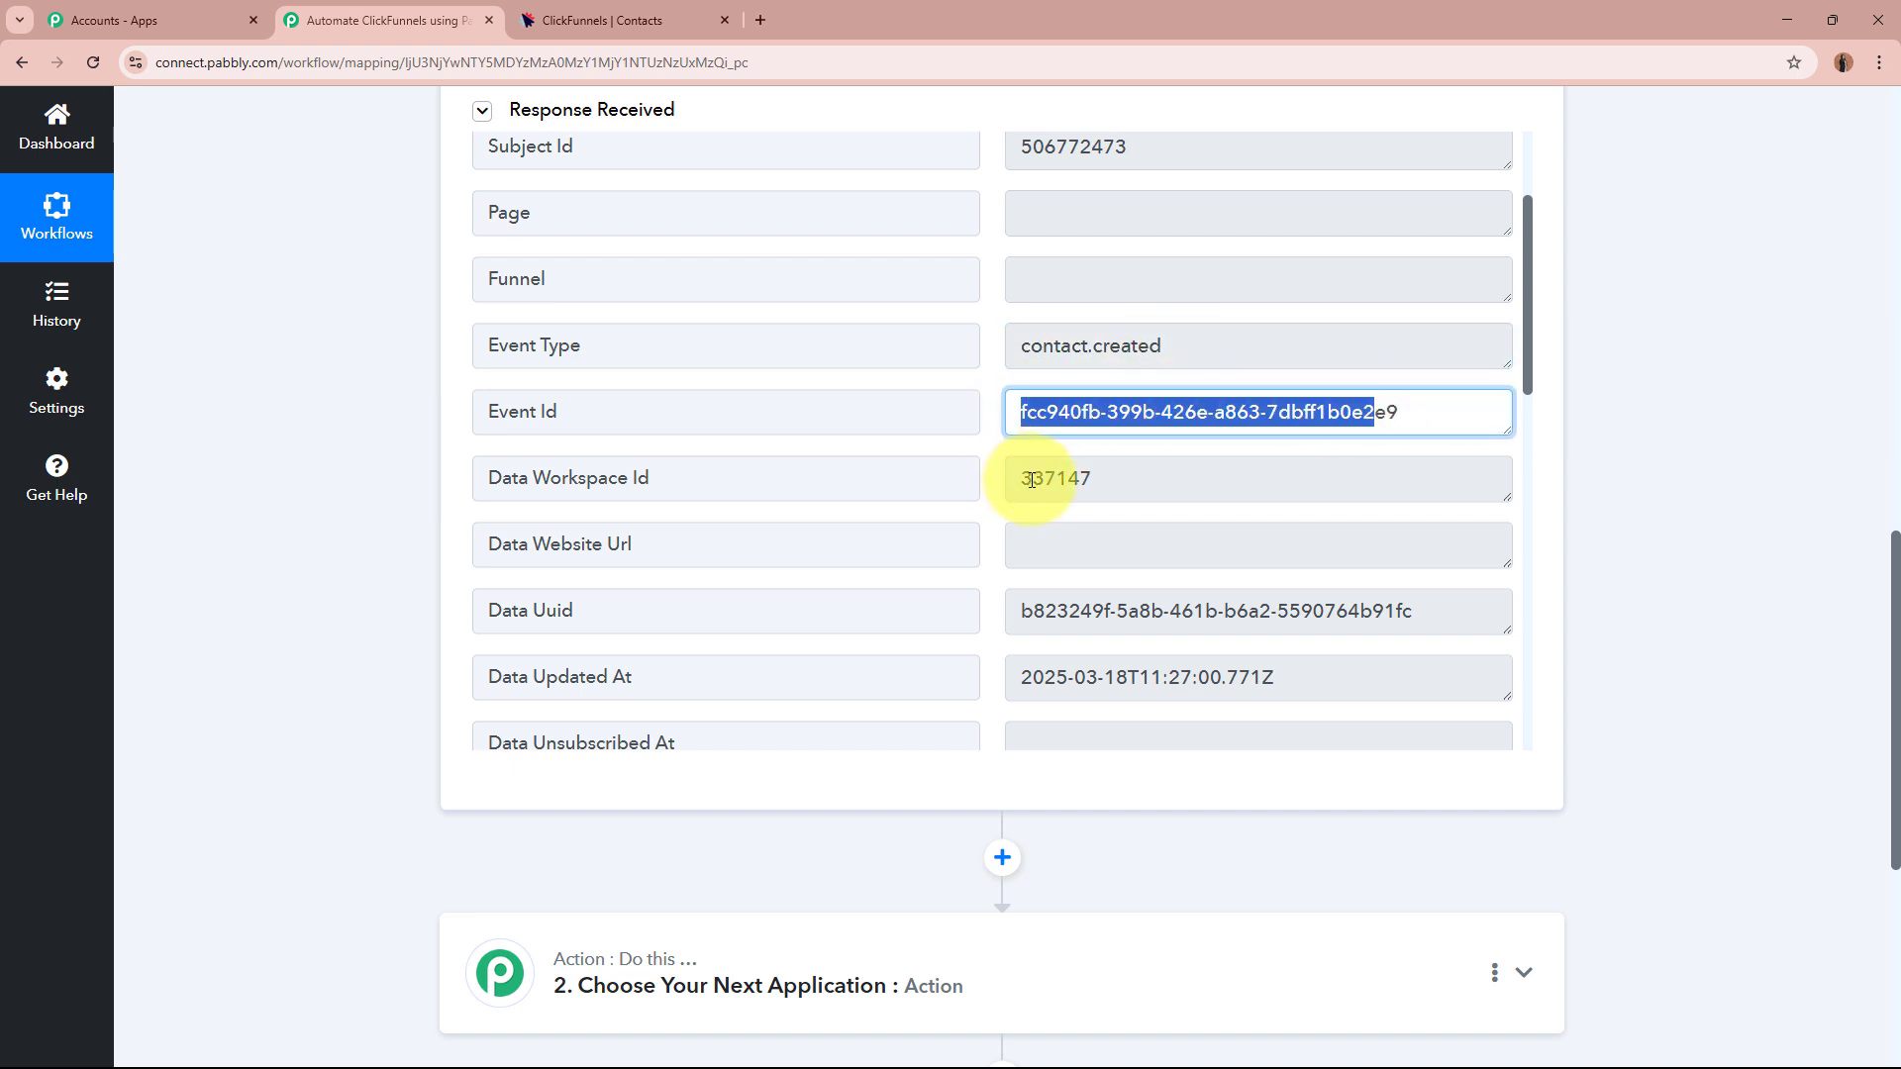
pyautogui.moveTo(1033, 480); pyautogui.dragTo(1105, 482)
pyautogui.scroll(-5, 1111, 474)
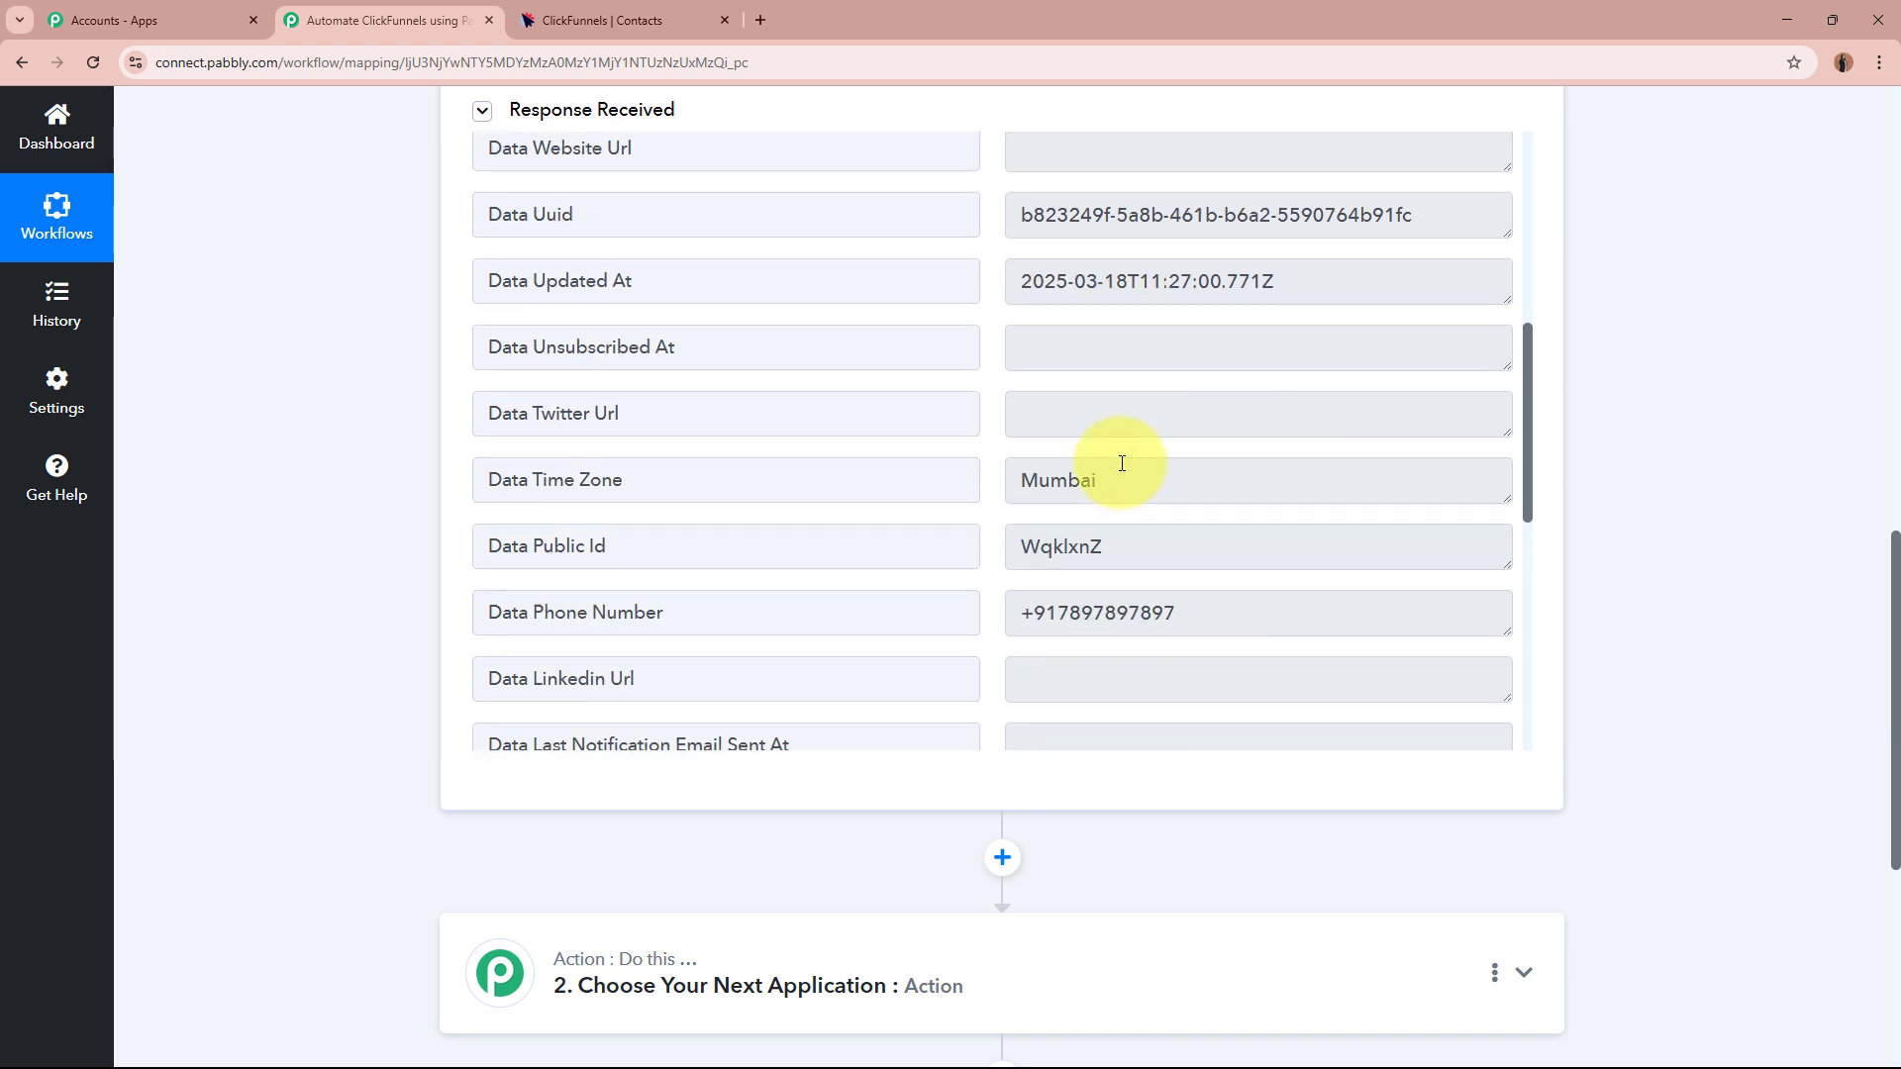
pyautogui.moveTo(1111, 381); pyautogui.dragTo(950, 370)
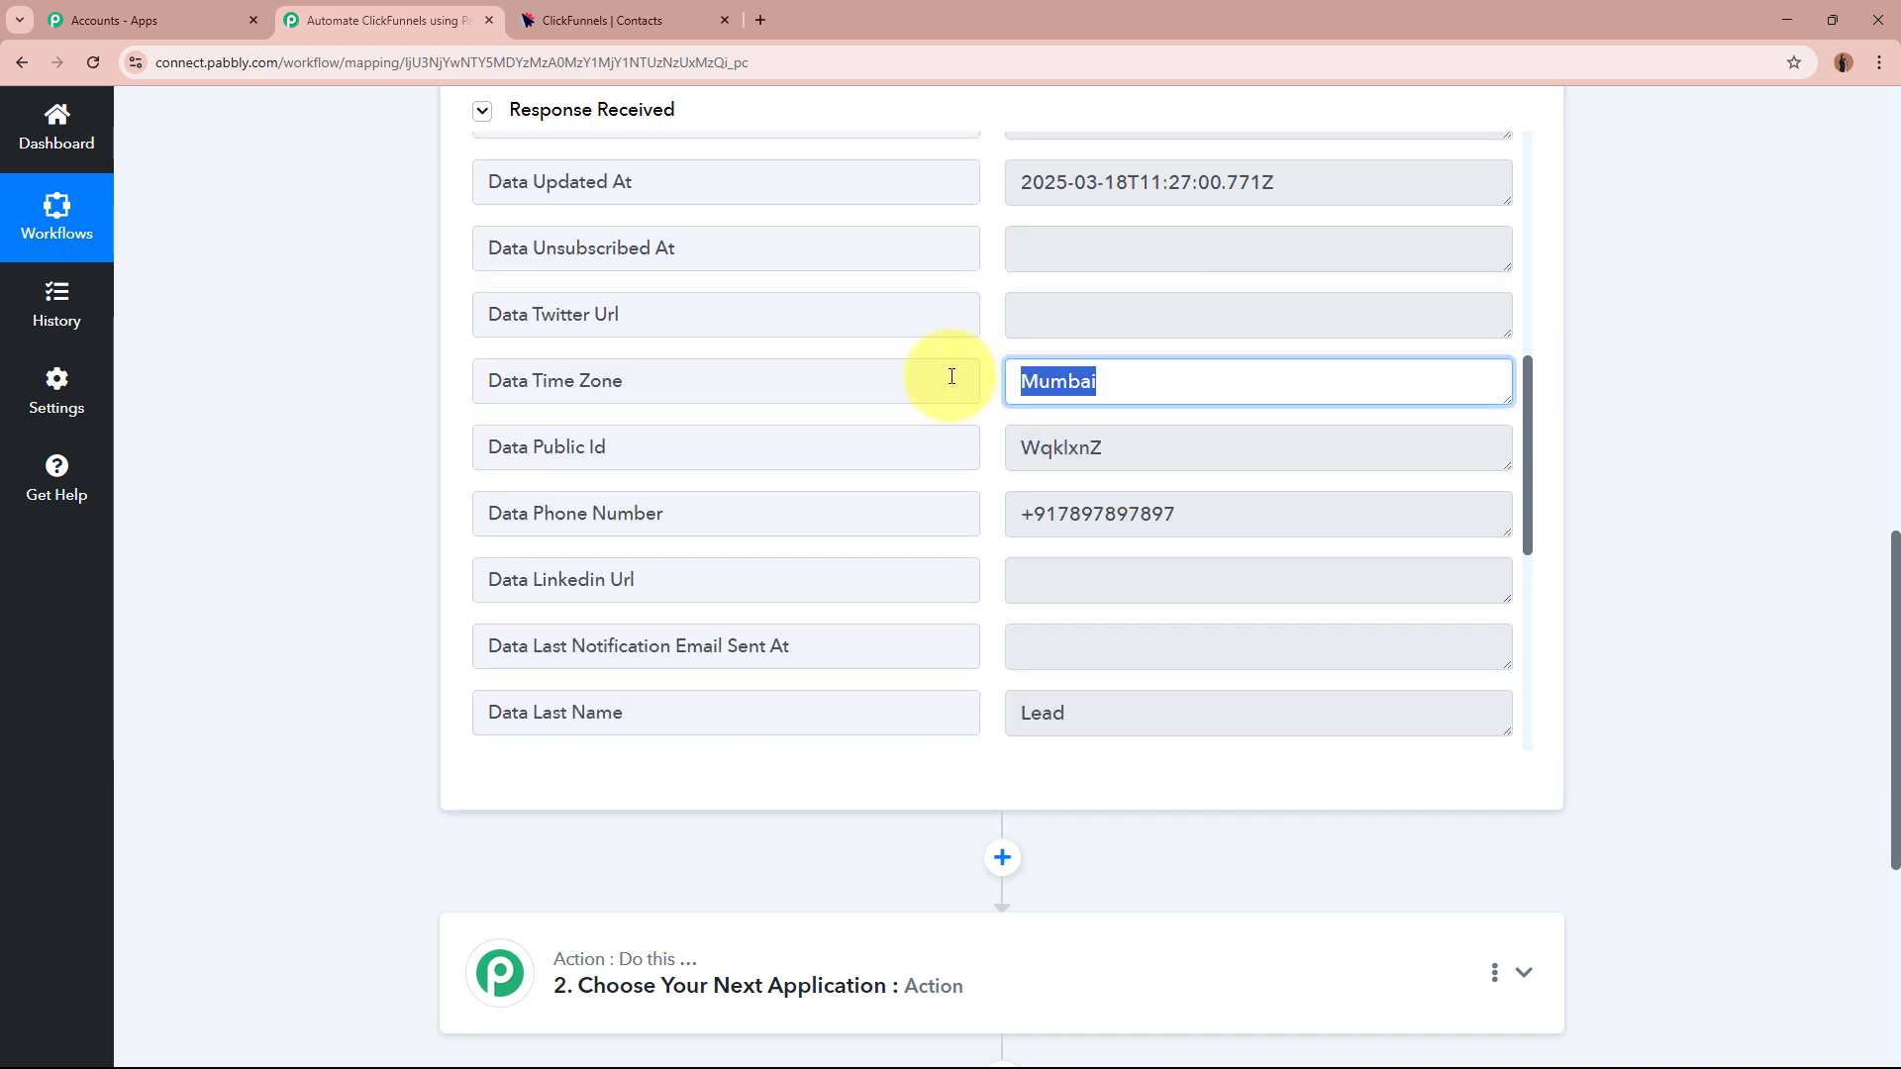
pyautogui.scroll(-2, 1126, 430)
pyautogui.scroll(-1, 1127, 430)
pyautogui.moveTo(1183, 316); pyautogui.dragTo(918, 310)
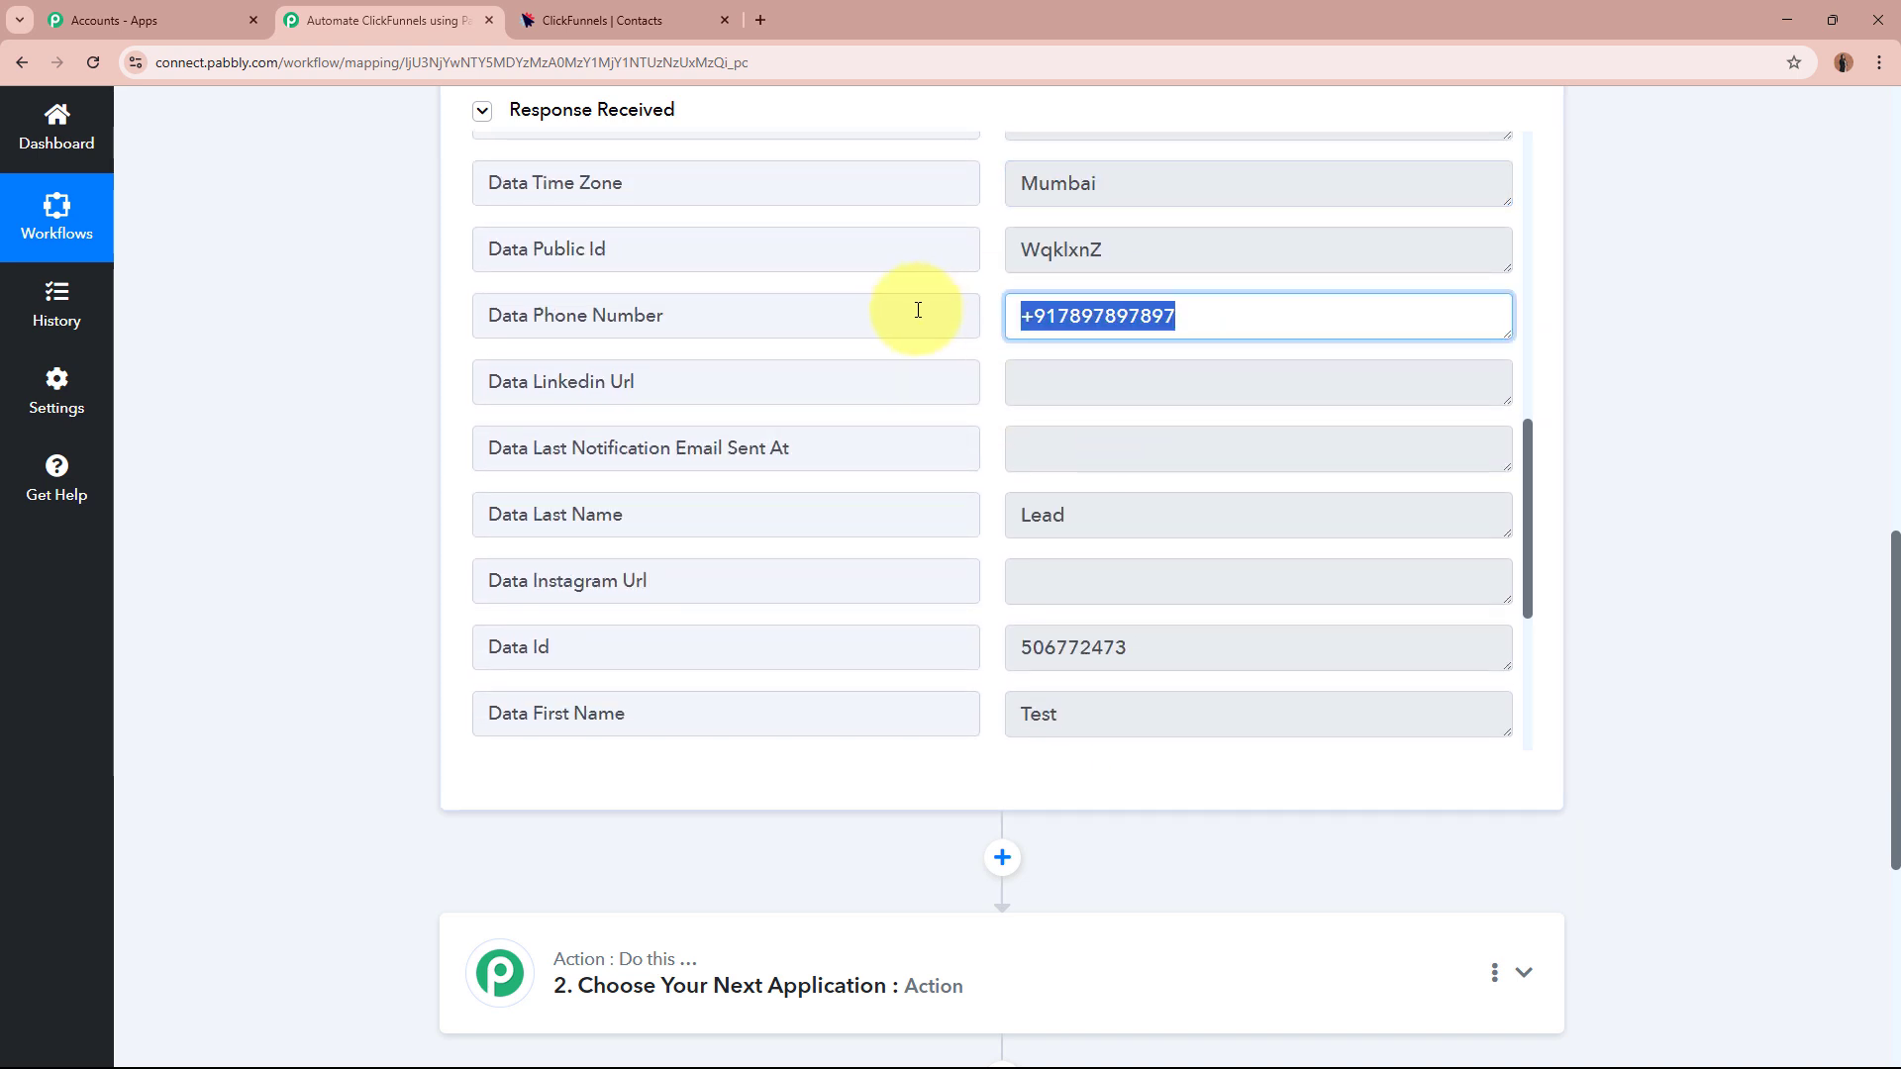
pyautogui.scroll(-1, 1073, 525)
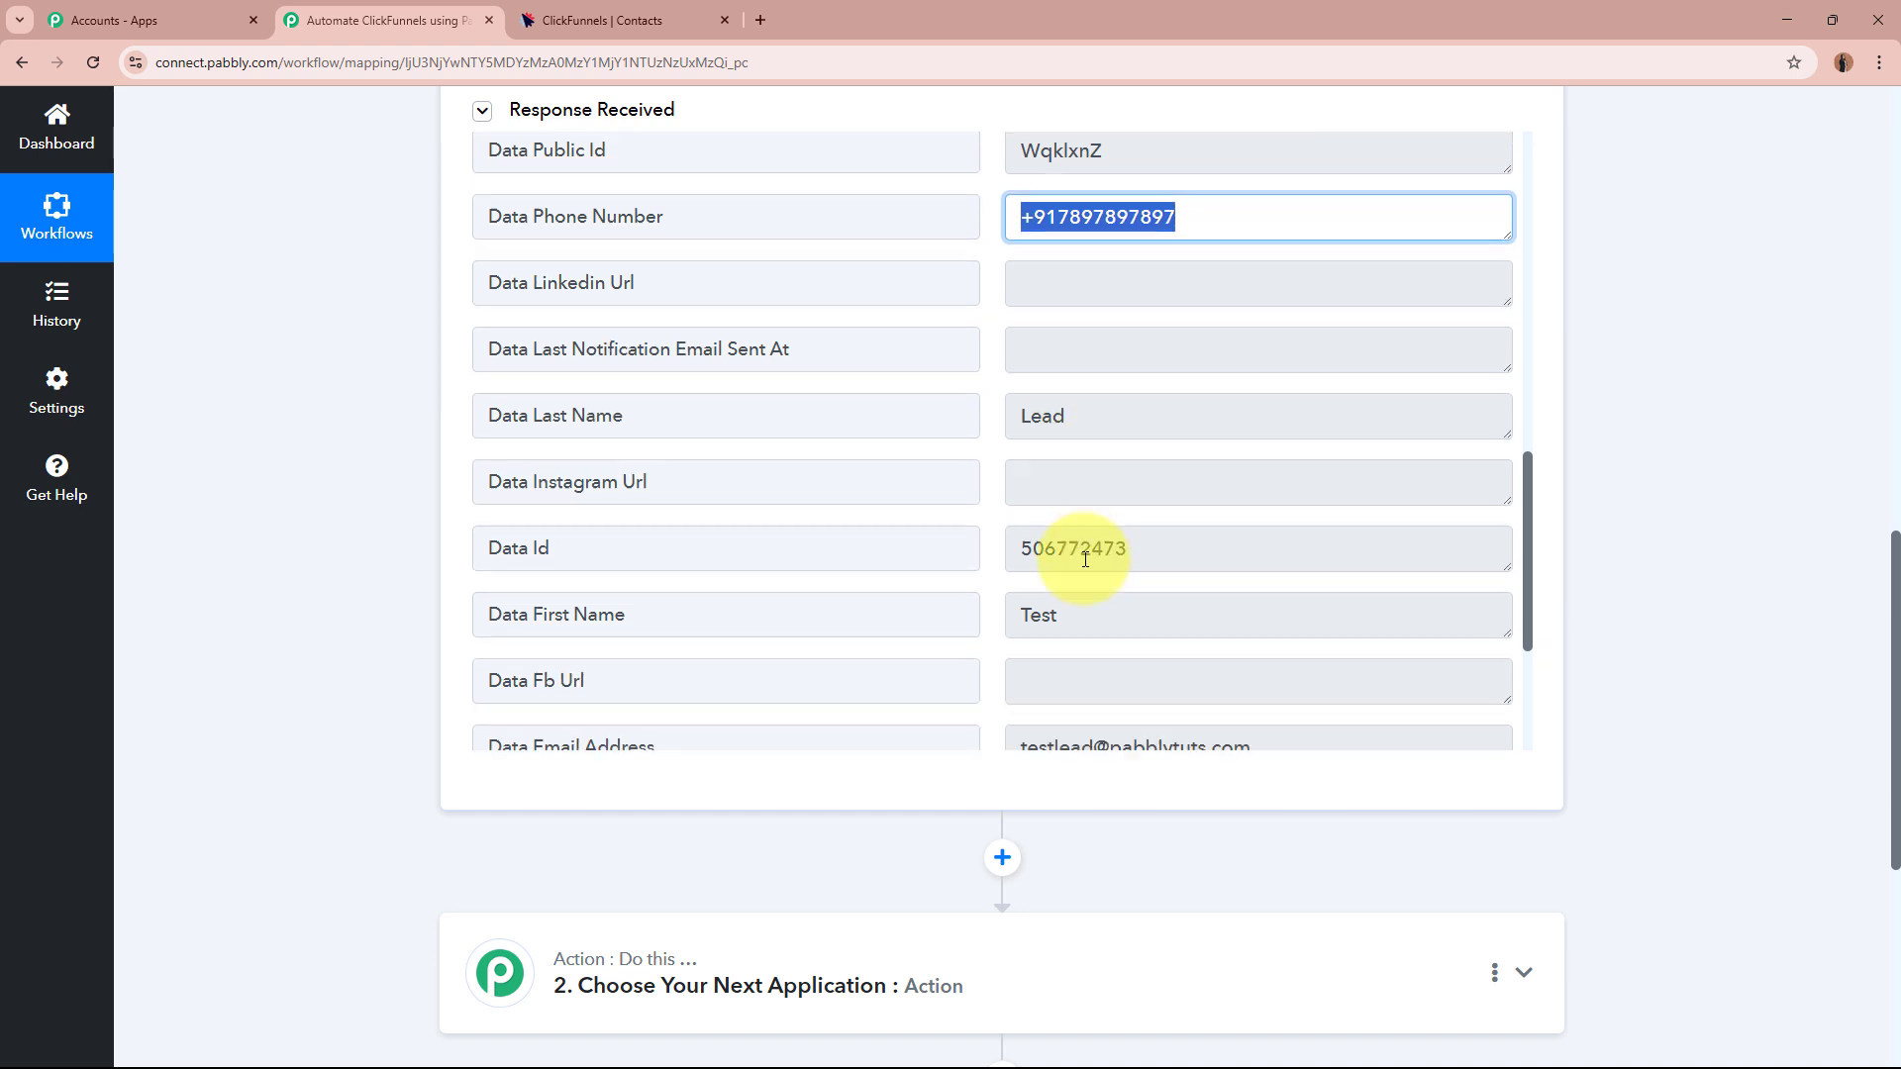
pyautogui.doubleClick(1008, 614)
pyautogui.moveTo(1133, 428); pyautogui.dragTo(967, 420)
pyautogui.scroll(-2, 1029, 426)
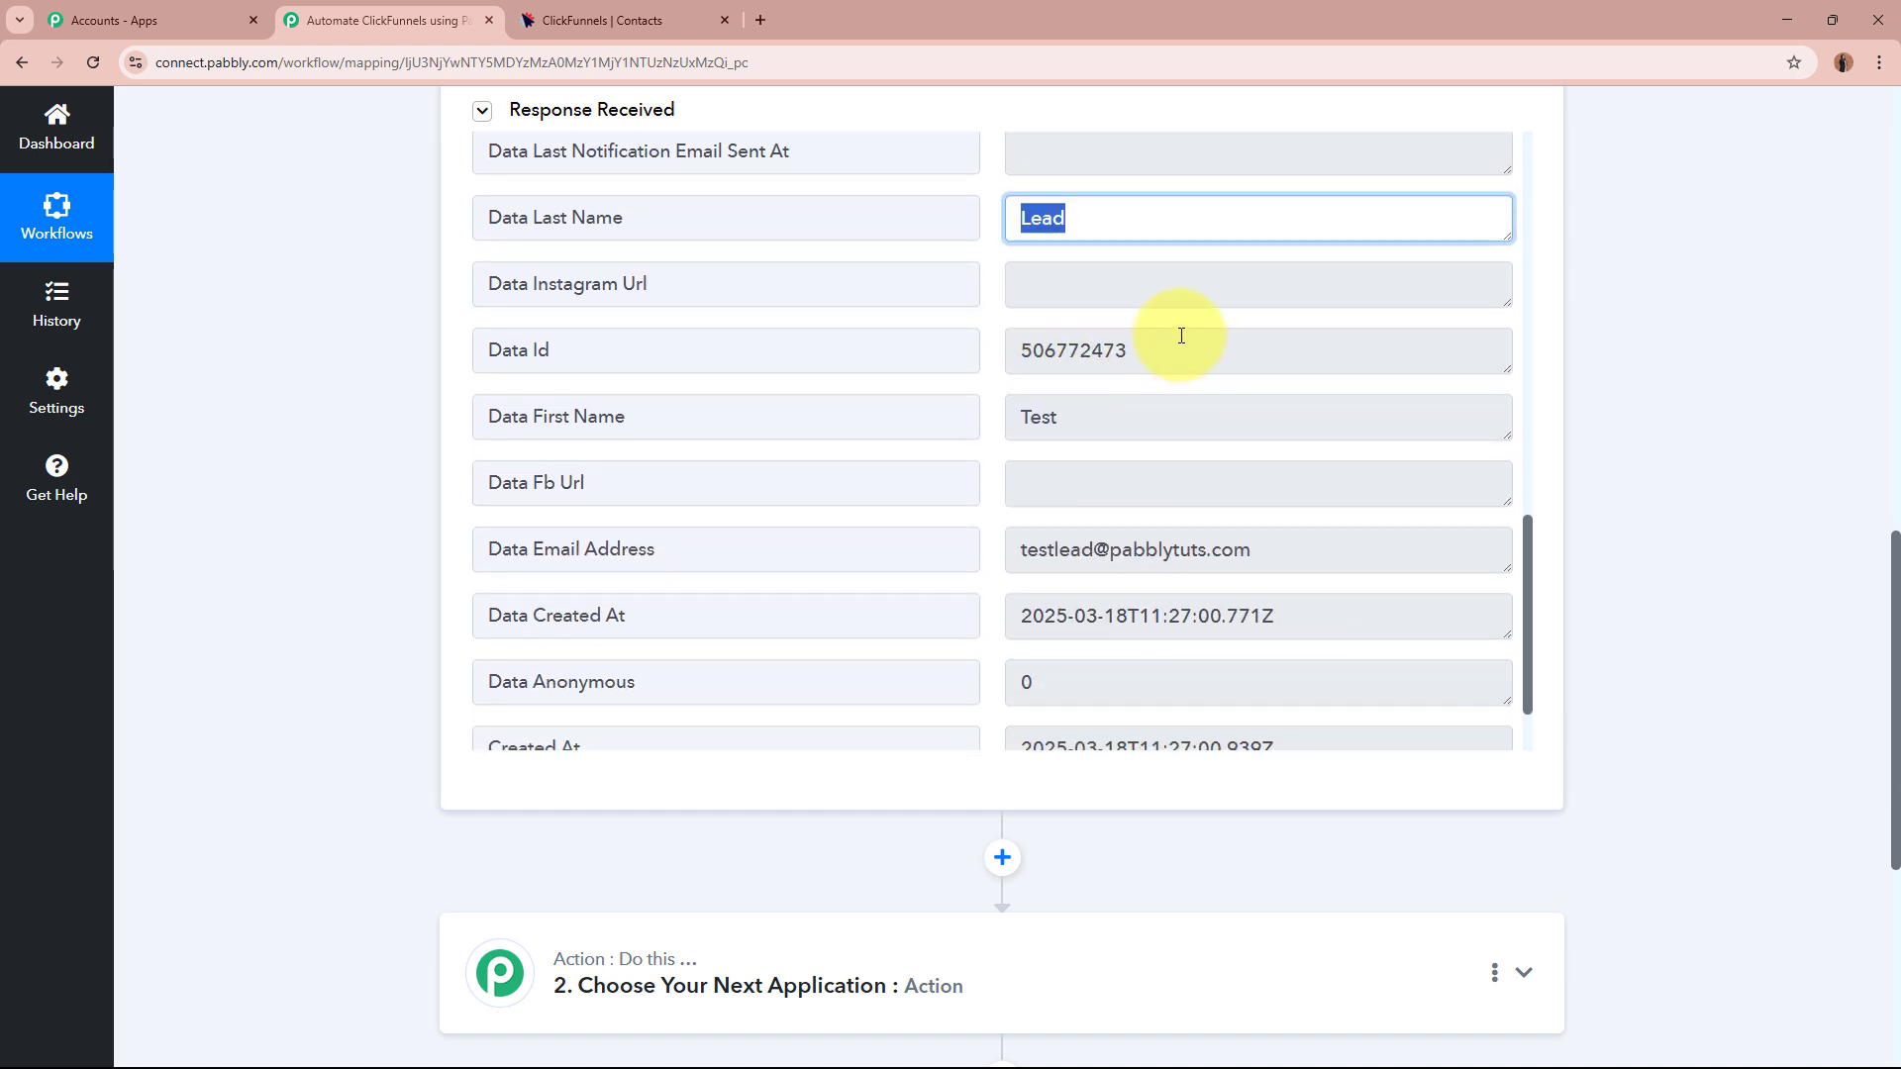
pyautogui.moveTo(1179, 341); pyautogui.dragTo(990, 343)
pyautogui.tripleClick(1156, 545)
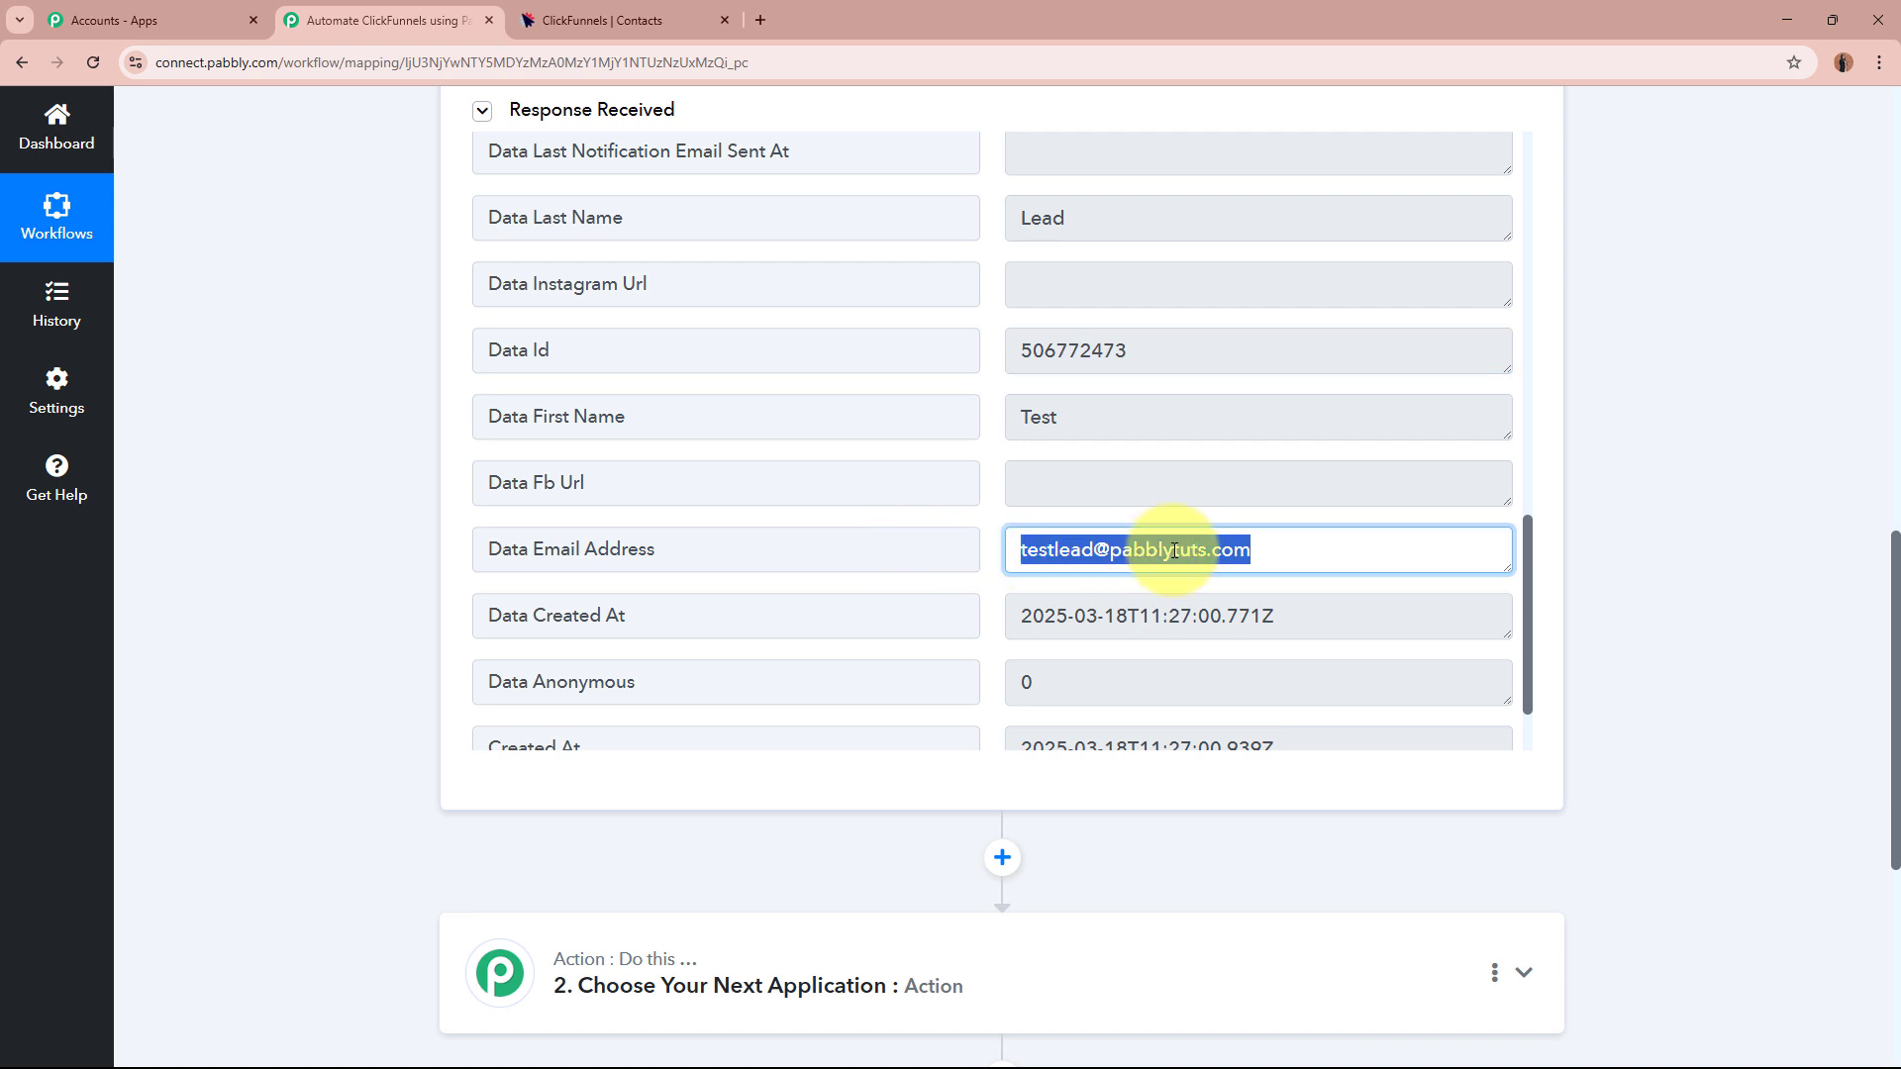
pyautogui.click(1363, 543)
pyautogui.scroll(-1, 1363, 543)
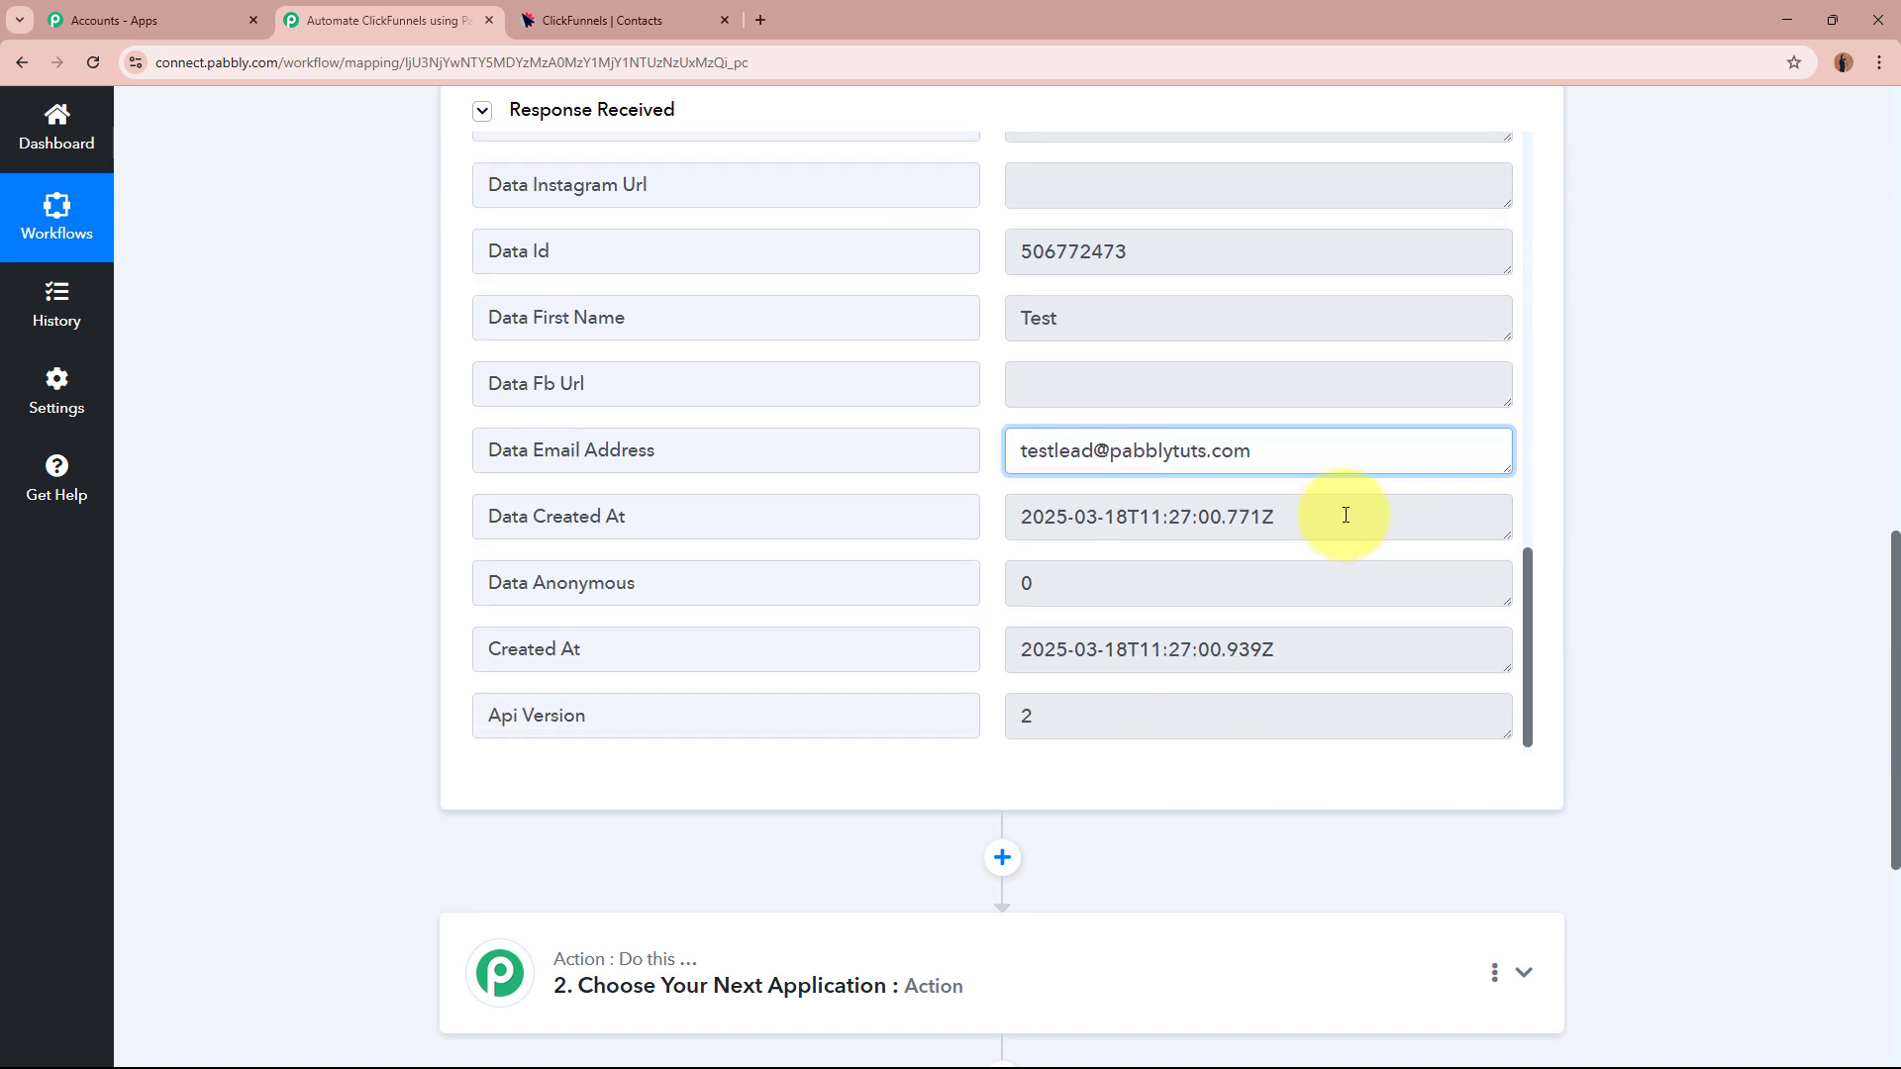
pyautogui.moveTo(1345, 514); pyautogui.dragTo(1001, 509)
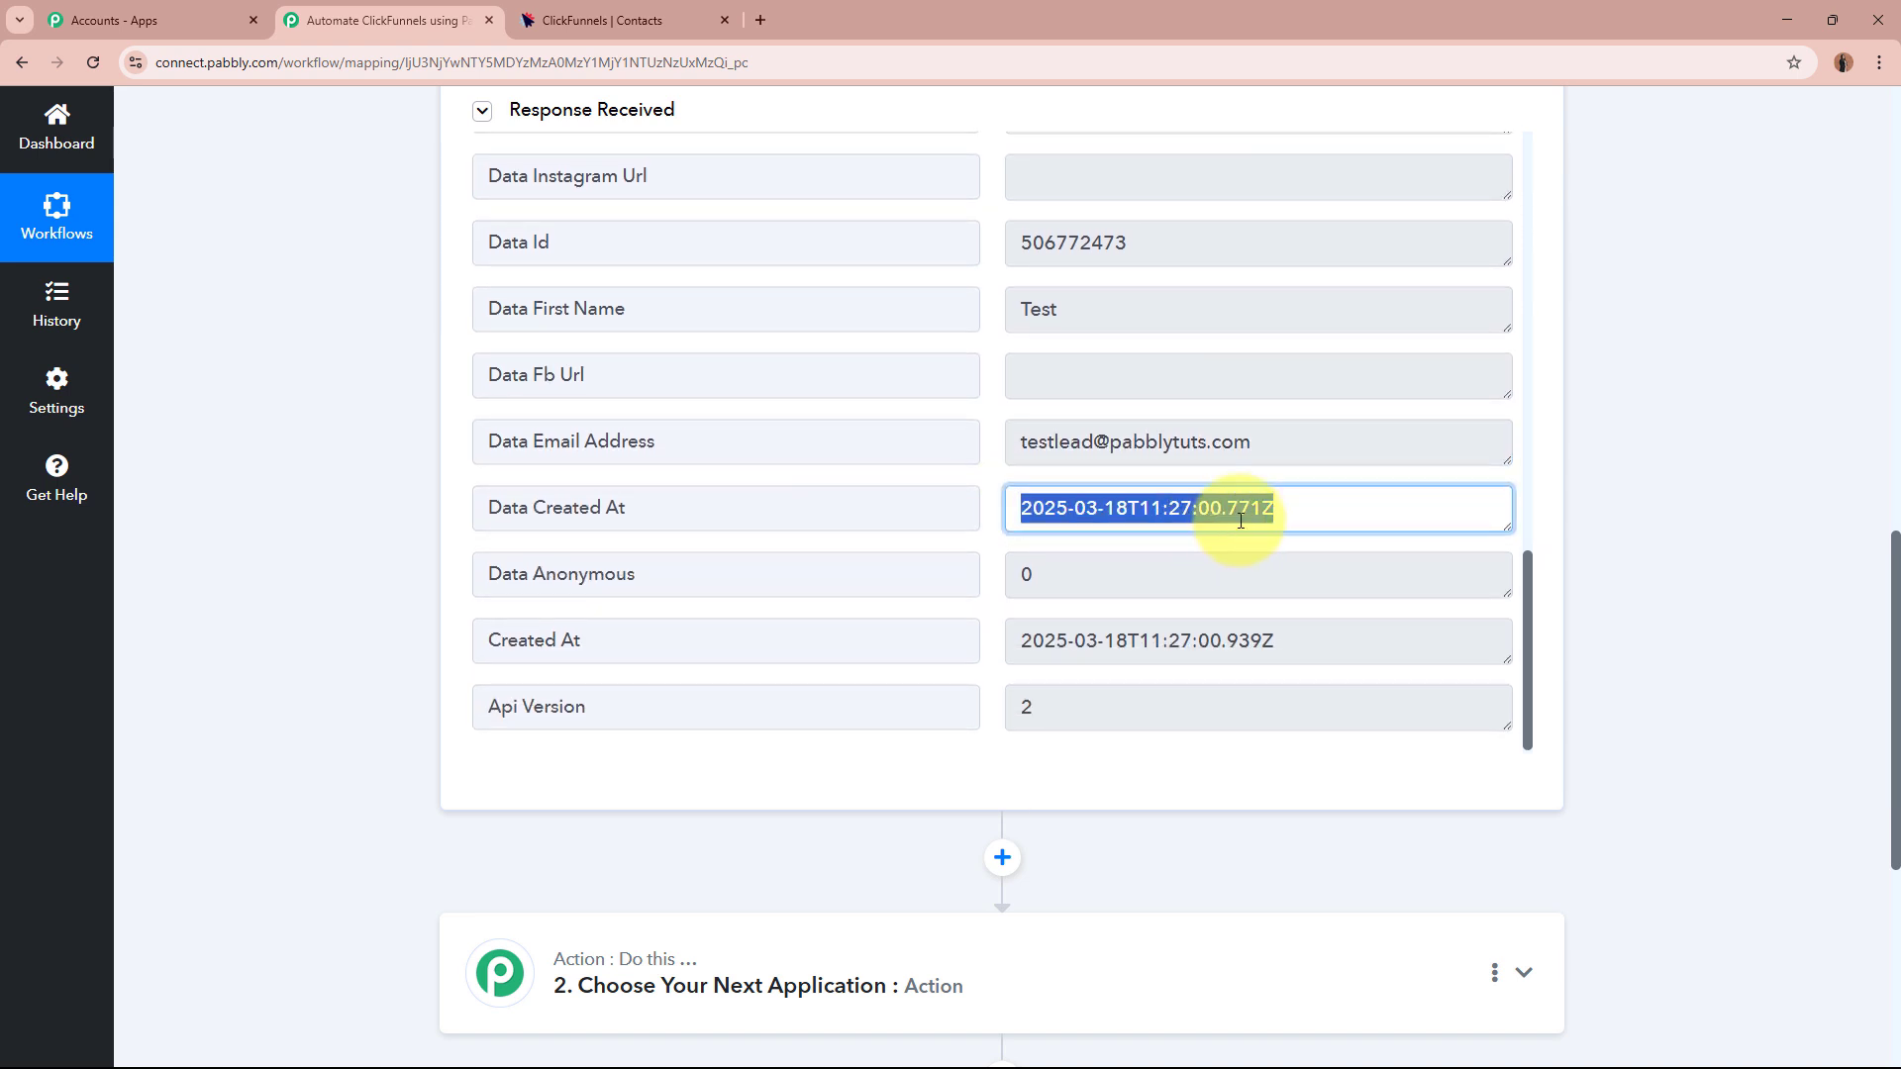
pyautogui.click(1744, 517)
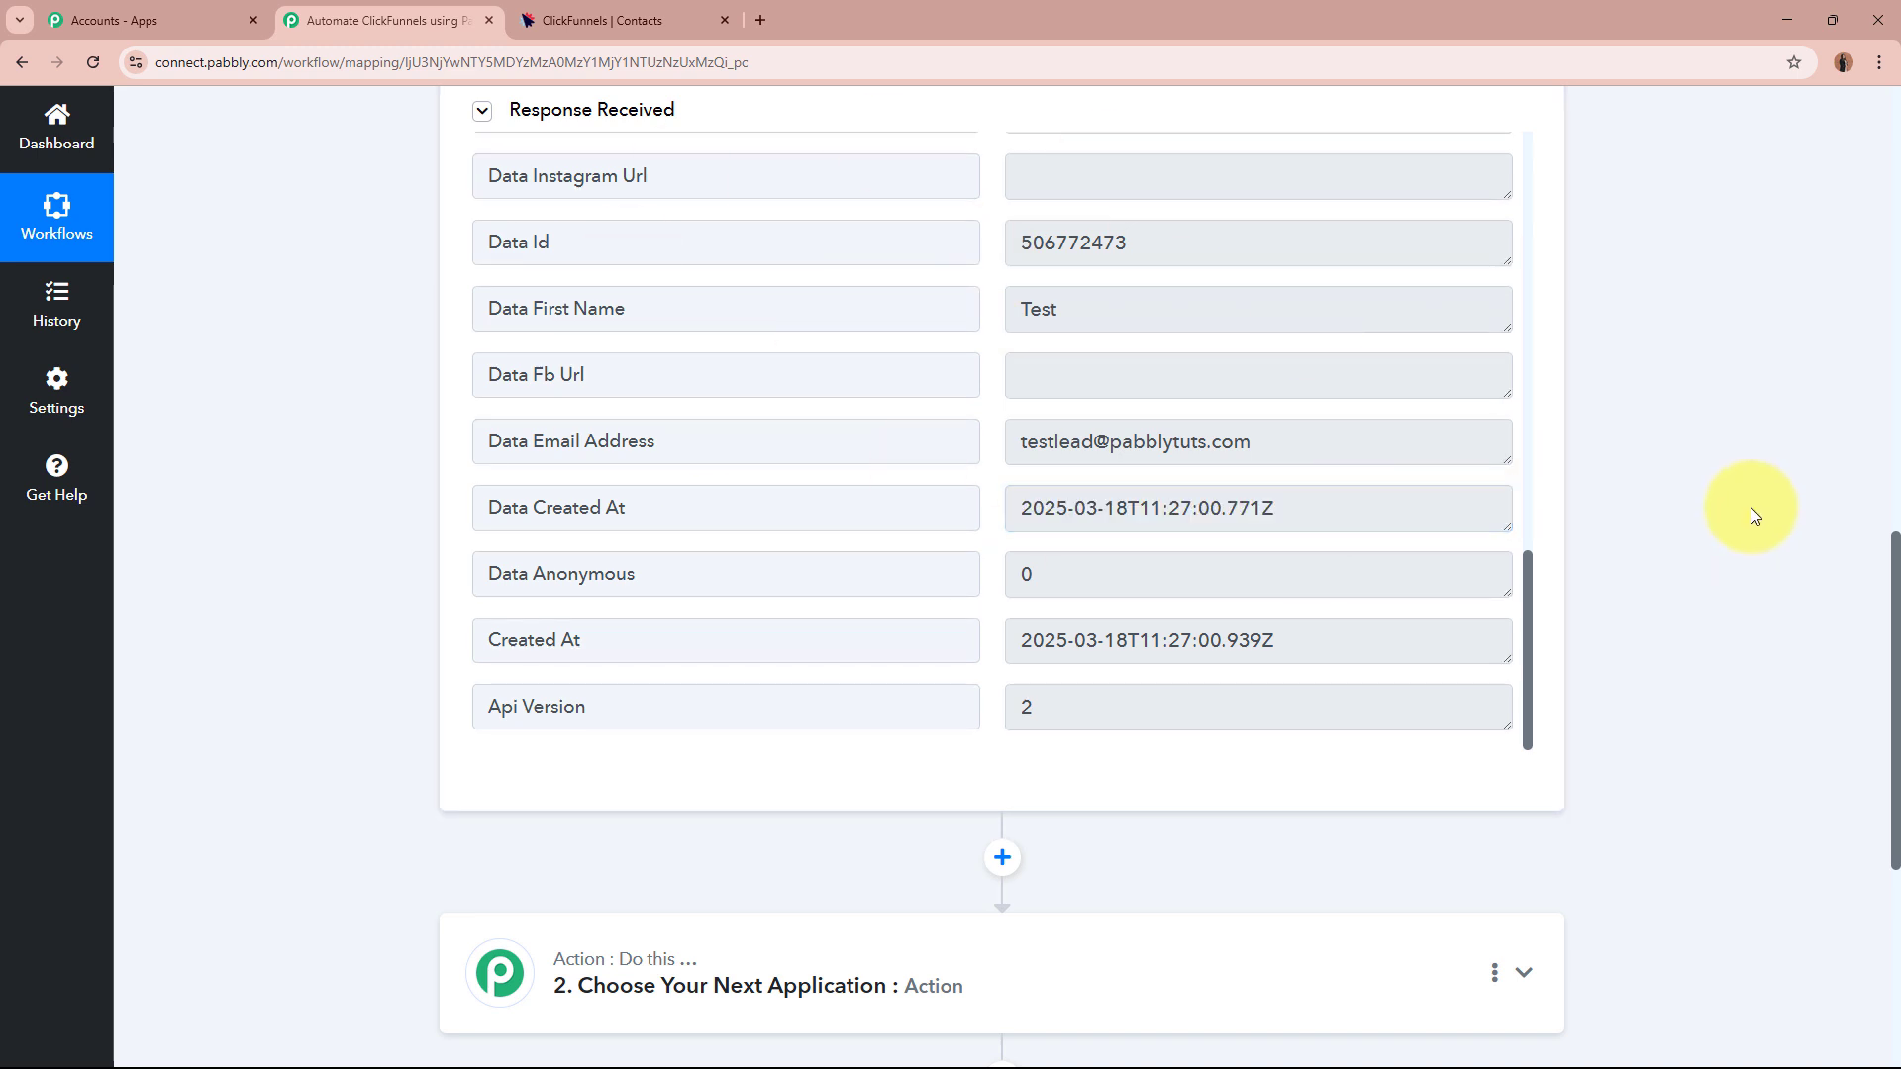
pyautogui.scroll(10, 1733, 532)
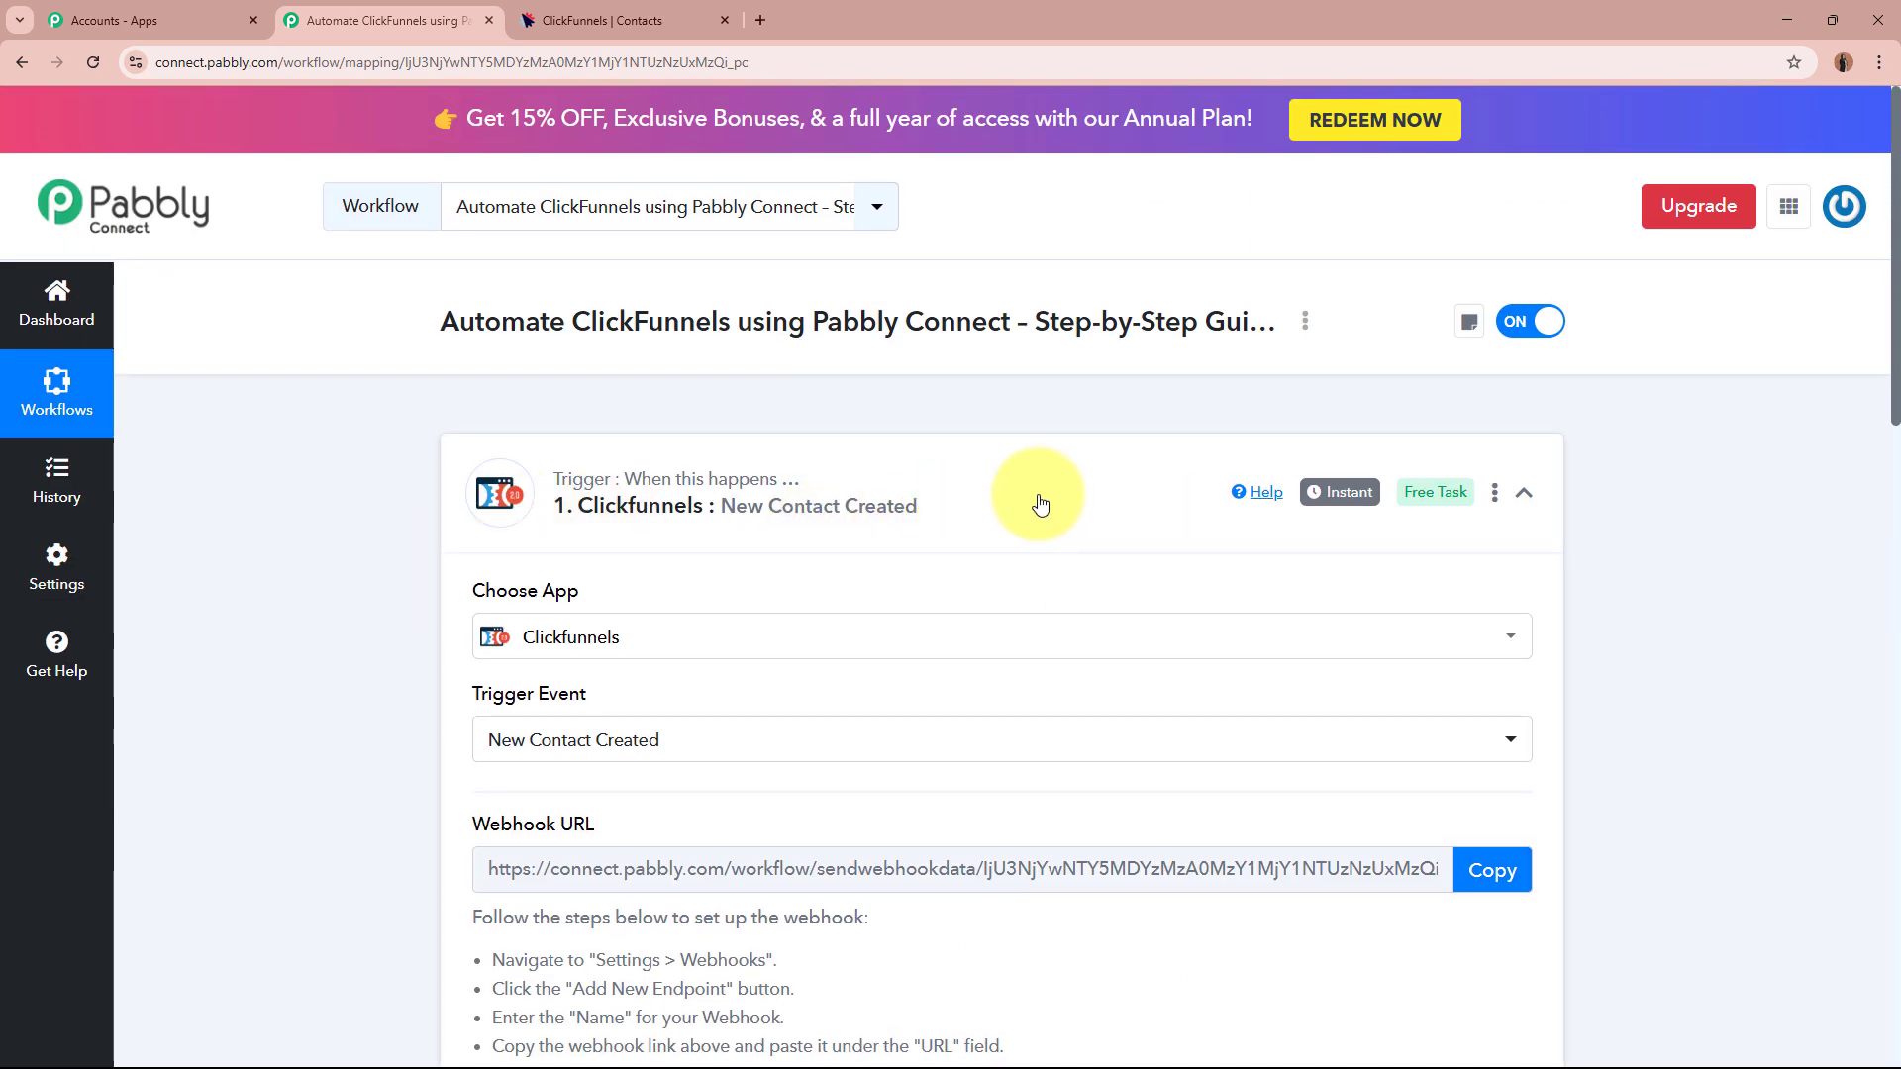
# Collapse the Clickfunnels New Contact Created trigger so the empty action step shows below it.
pyautogui.click(1053, 496)
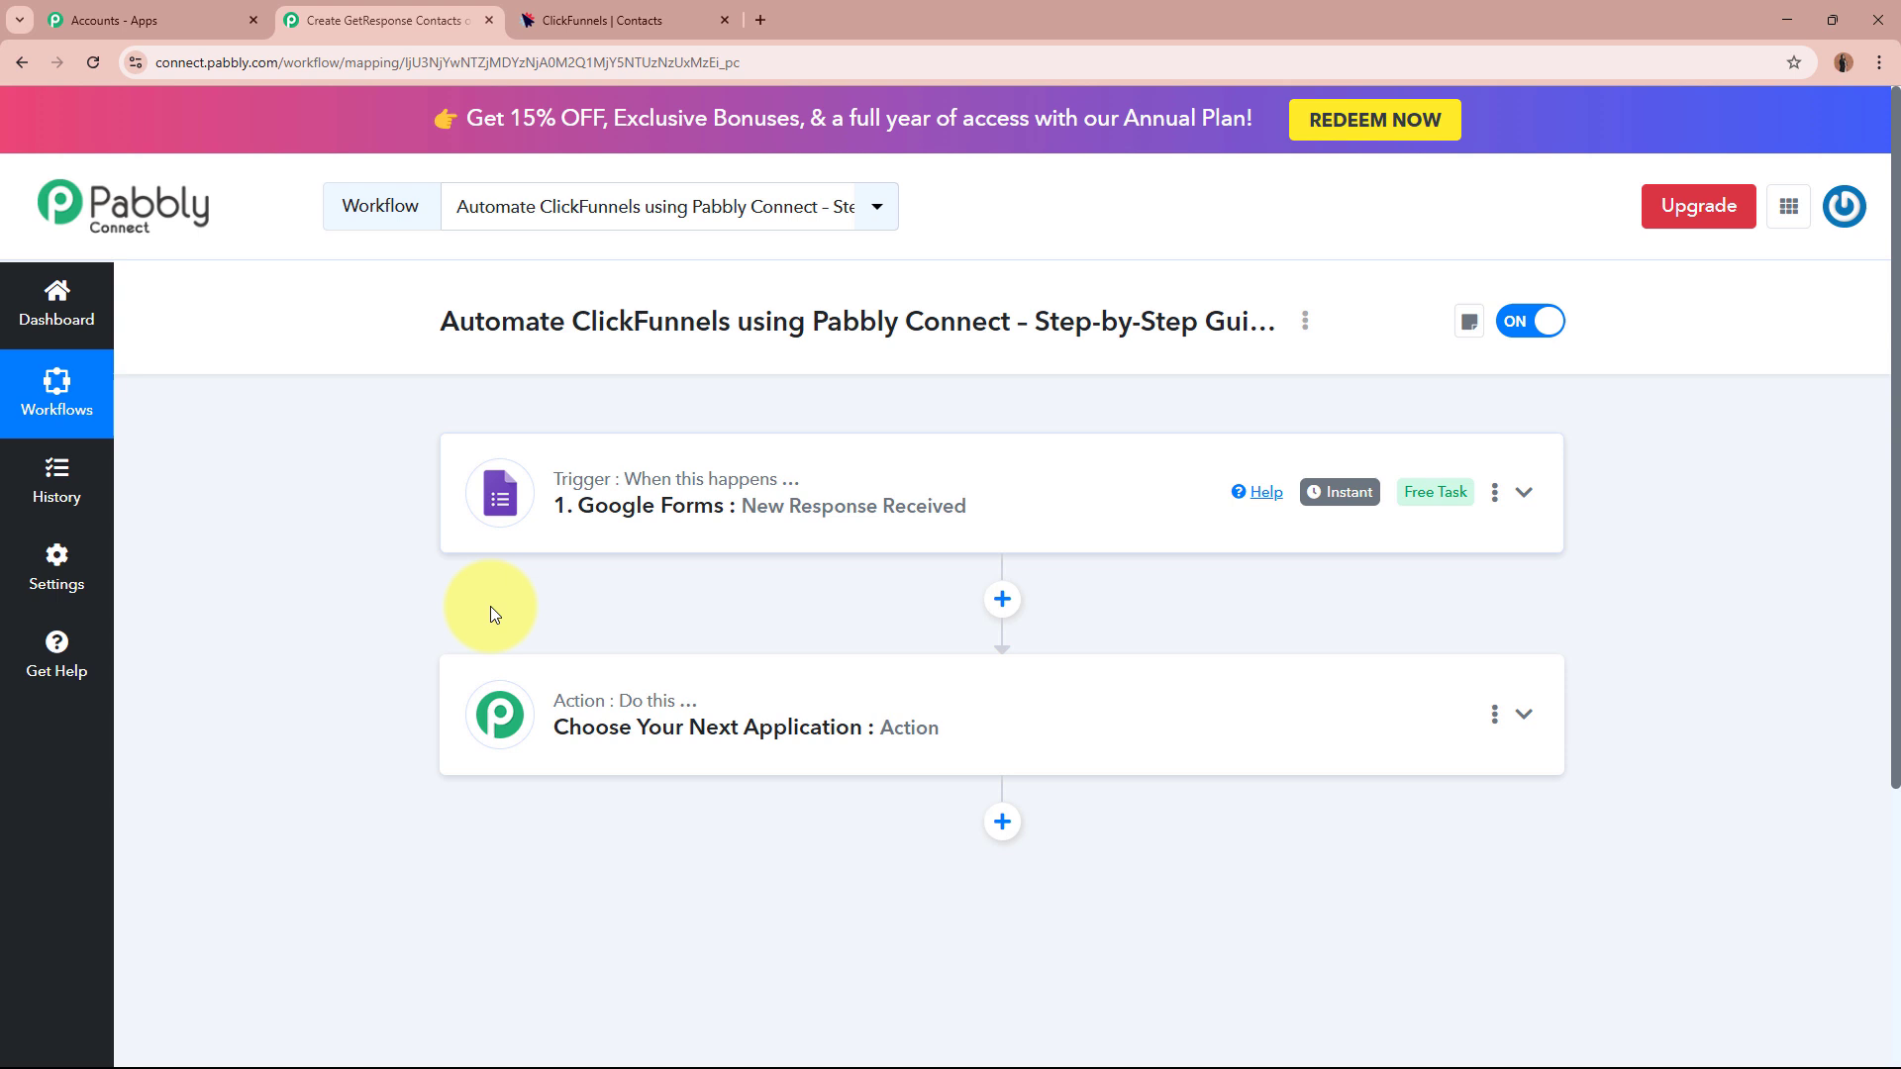
# Expand the Google Forms trigger and highlight the captured First Name, Last Name, Phone Number and Email values.
pyautogui.scroll(-1, 492, 611)
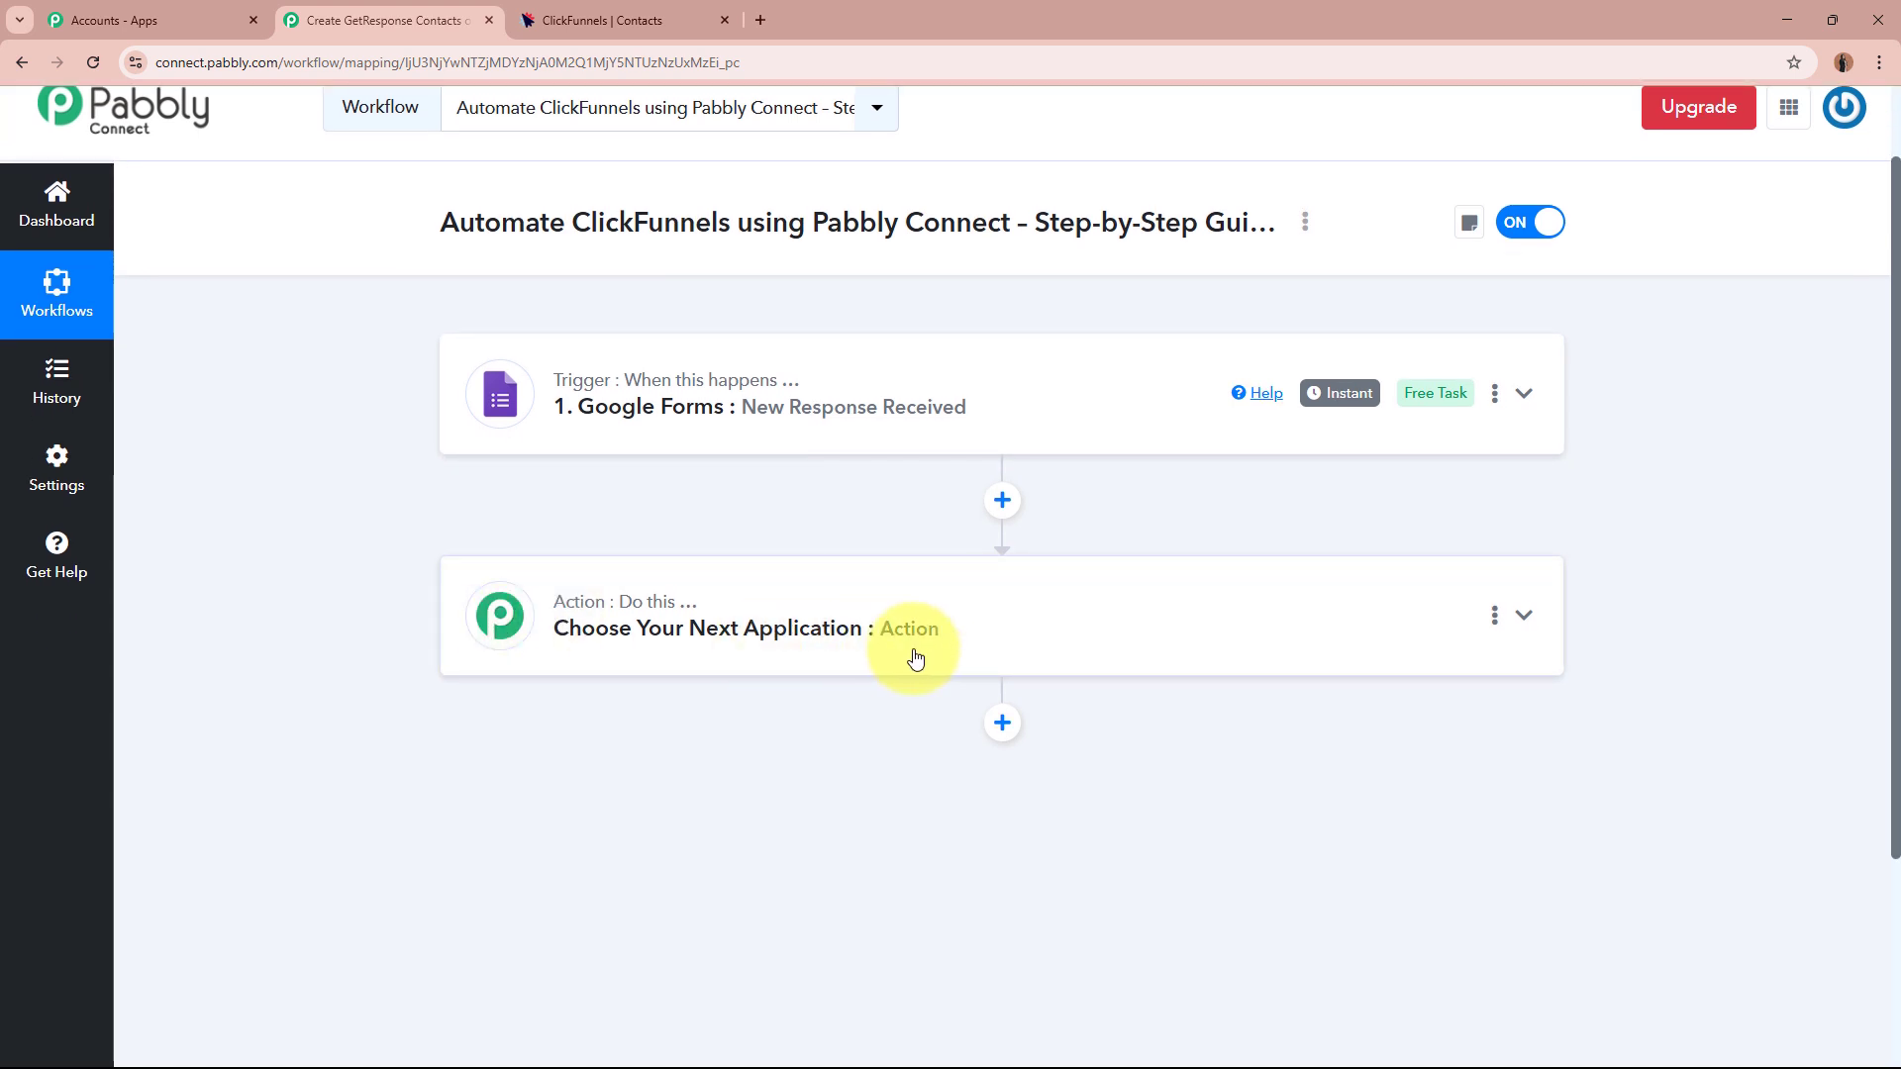
pyautogui.scroll(1, 937, 614)
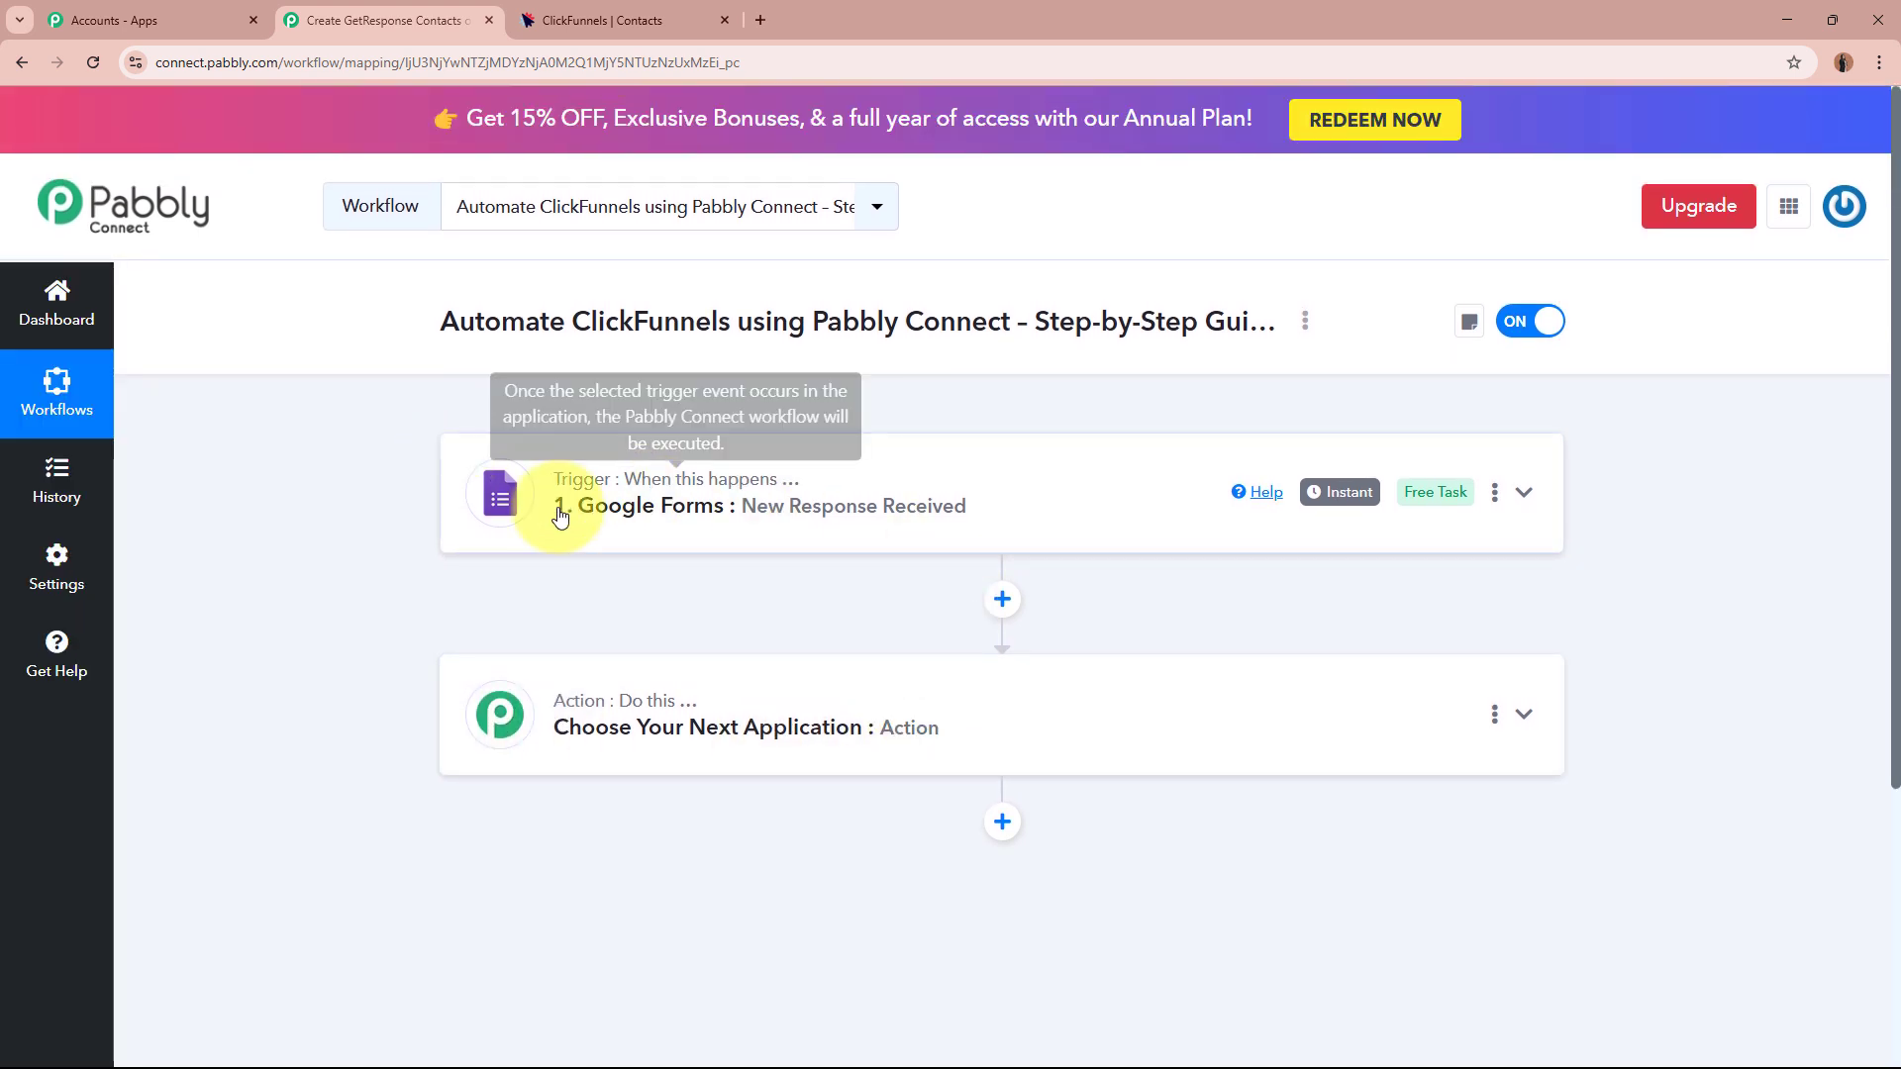
pyautogui.click(986, 510)
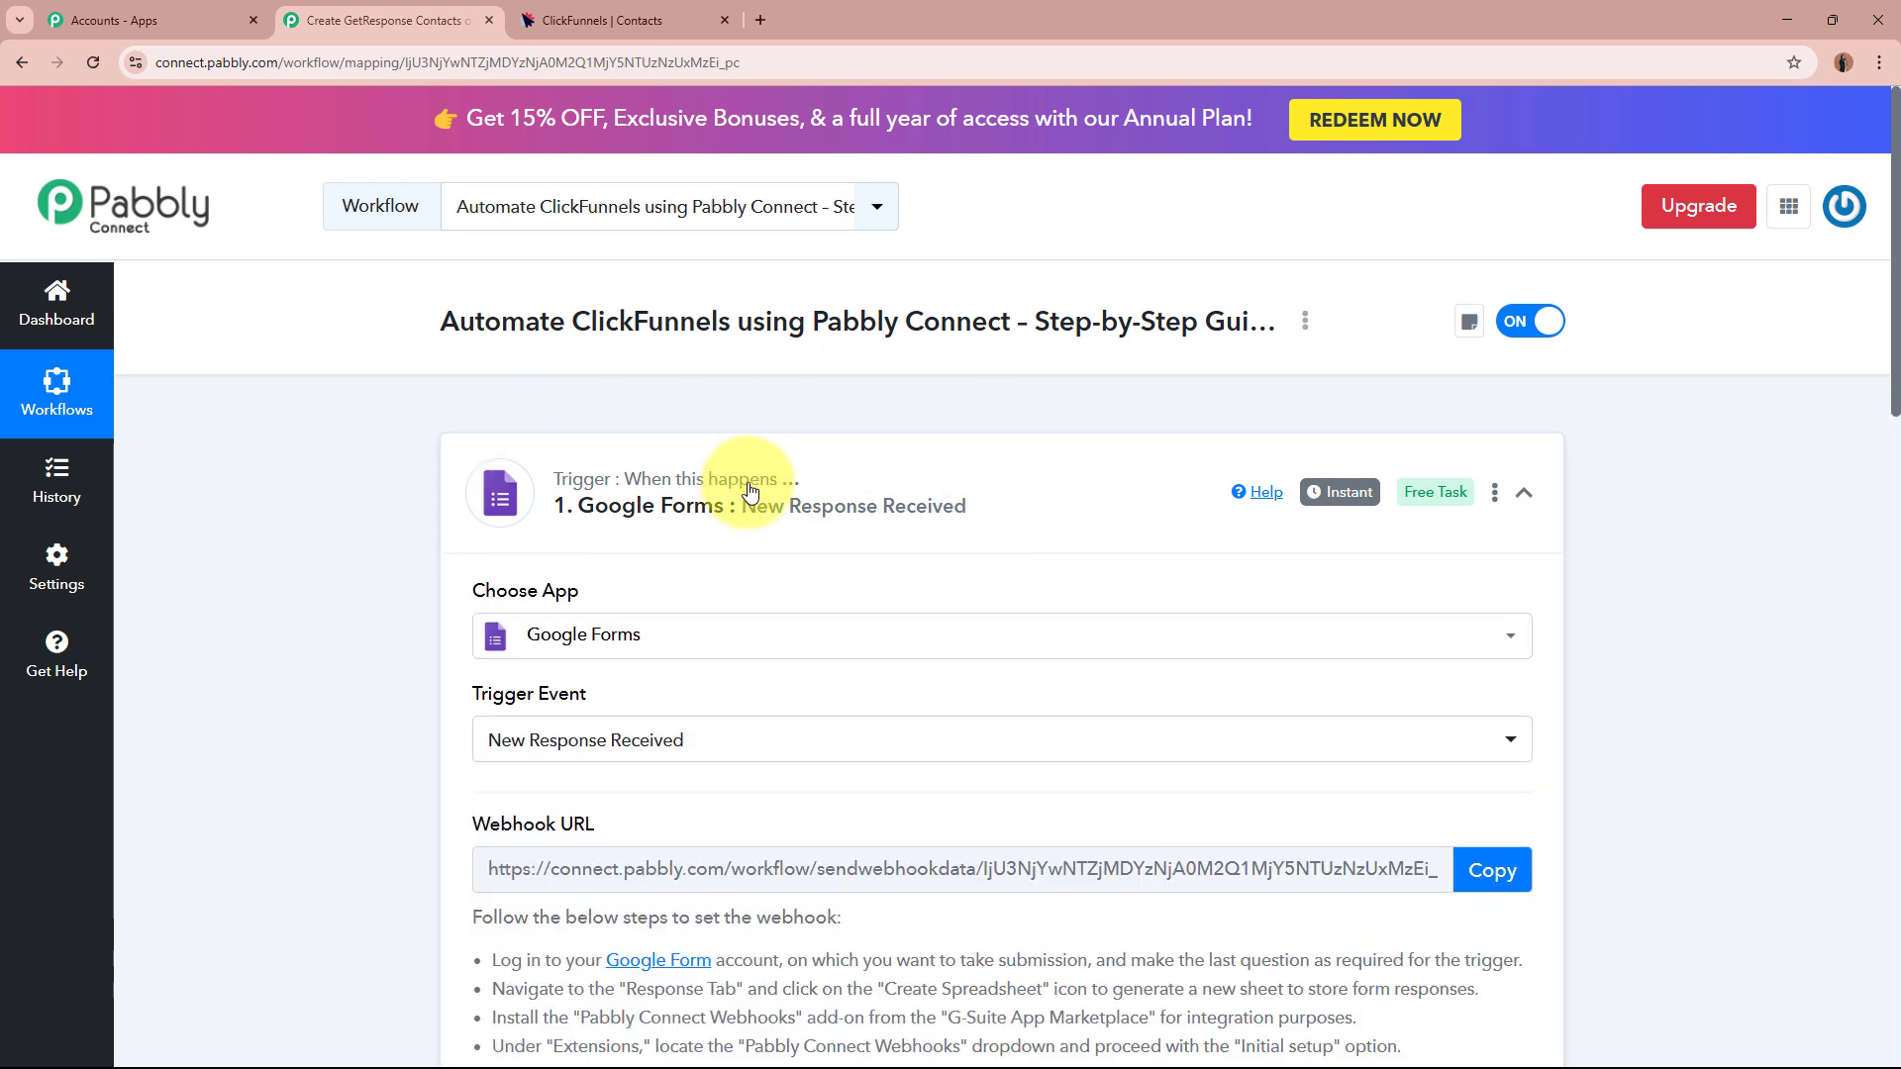
pyautogui.scroll(-3, 752, 483)
pyautogui.scroll(-10, 755, 485)
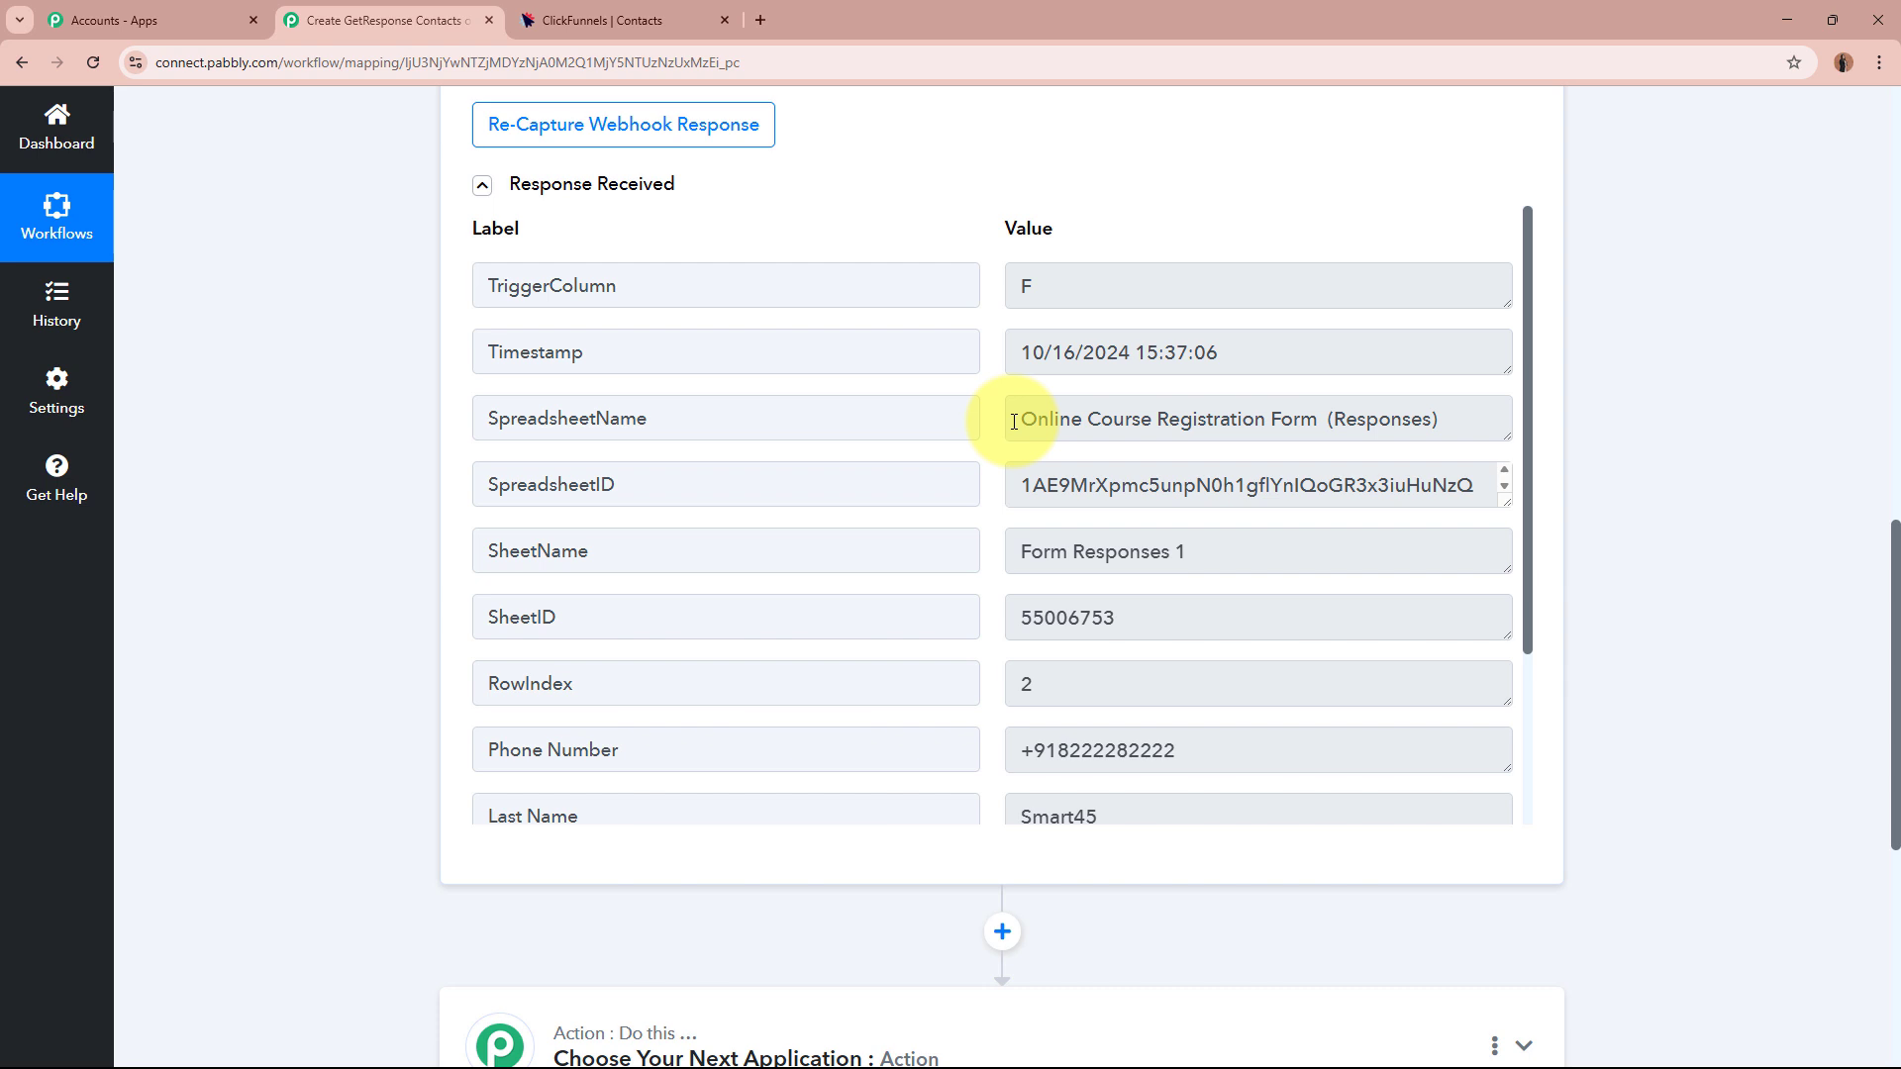
pyautogui.scroll(-3, 1442, 644)
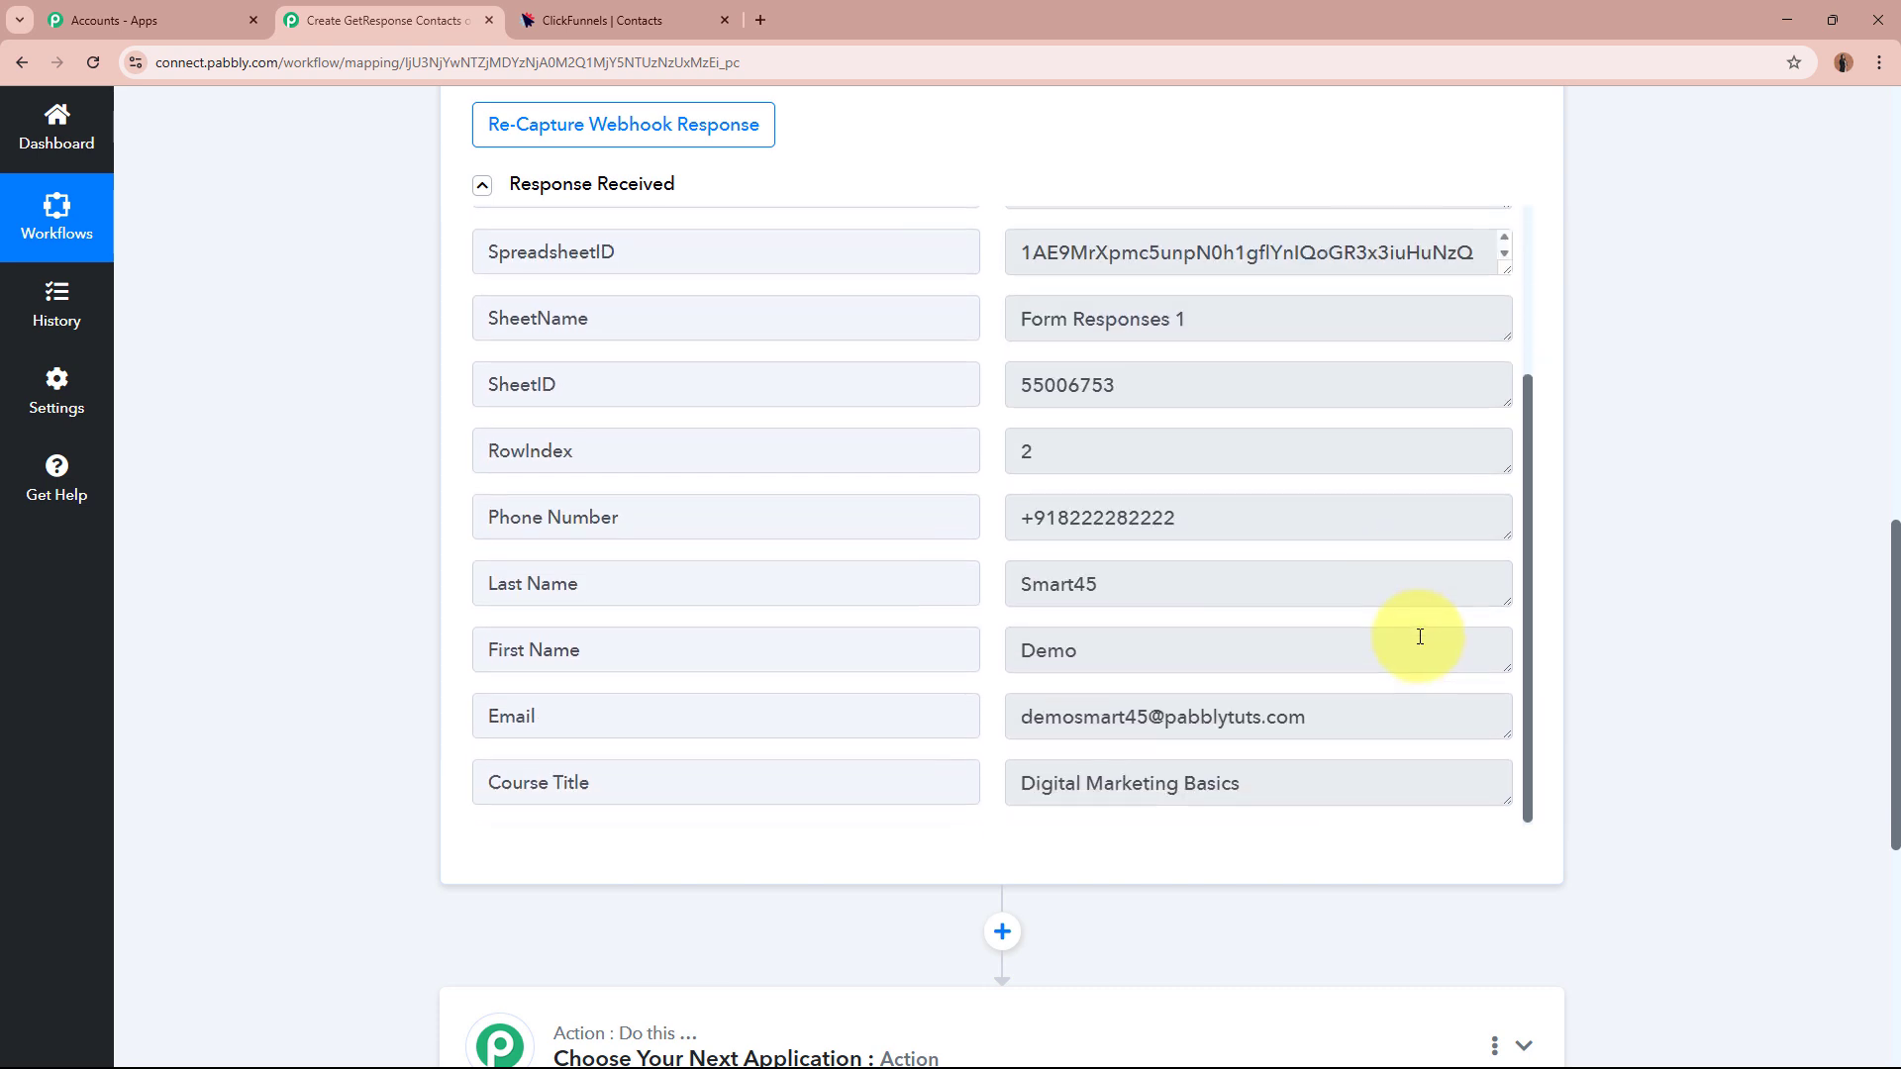
pyautogui.click(1098, 649)
pyautogui.moveTo(1098, 649); pyautogui.dragTo(960, 648)
pyautogui.moveTo(1112, 579); pyautogui.dragTo(965, 579)
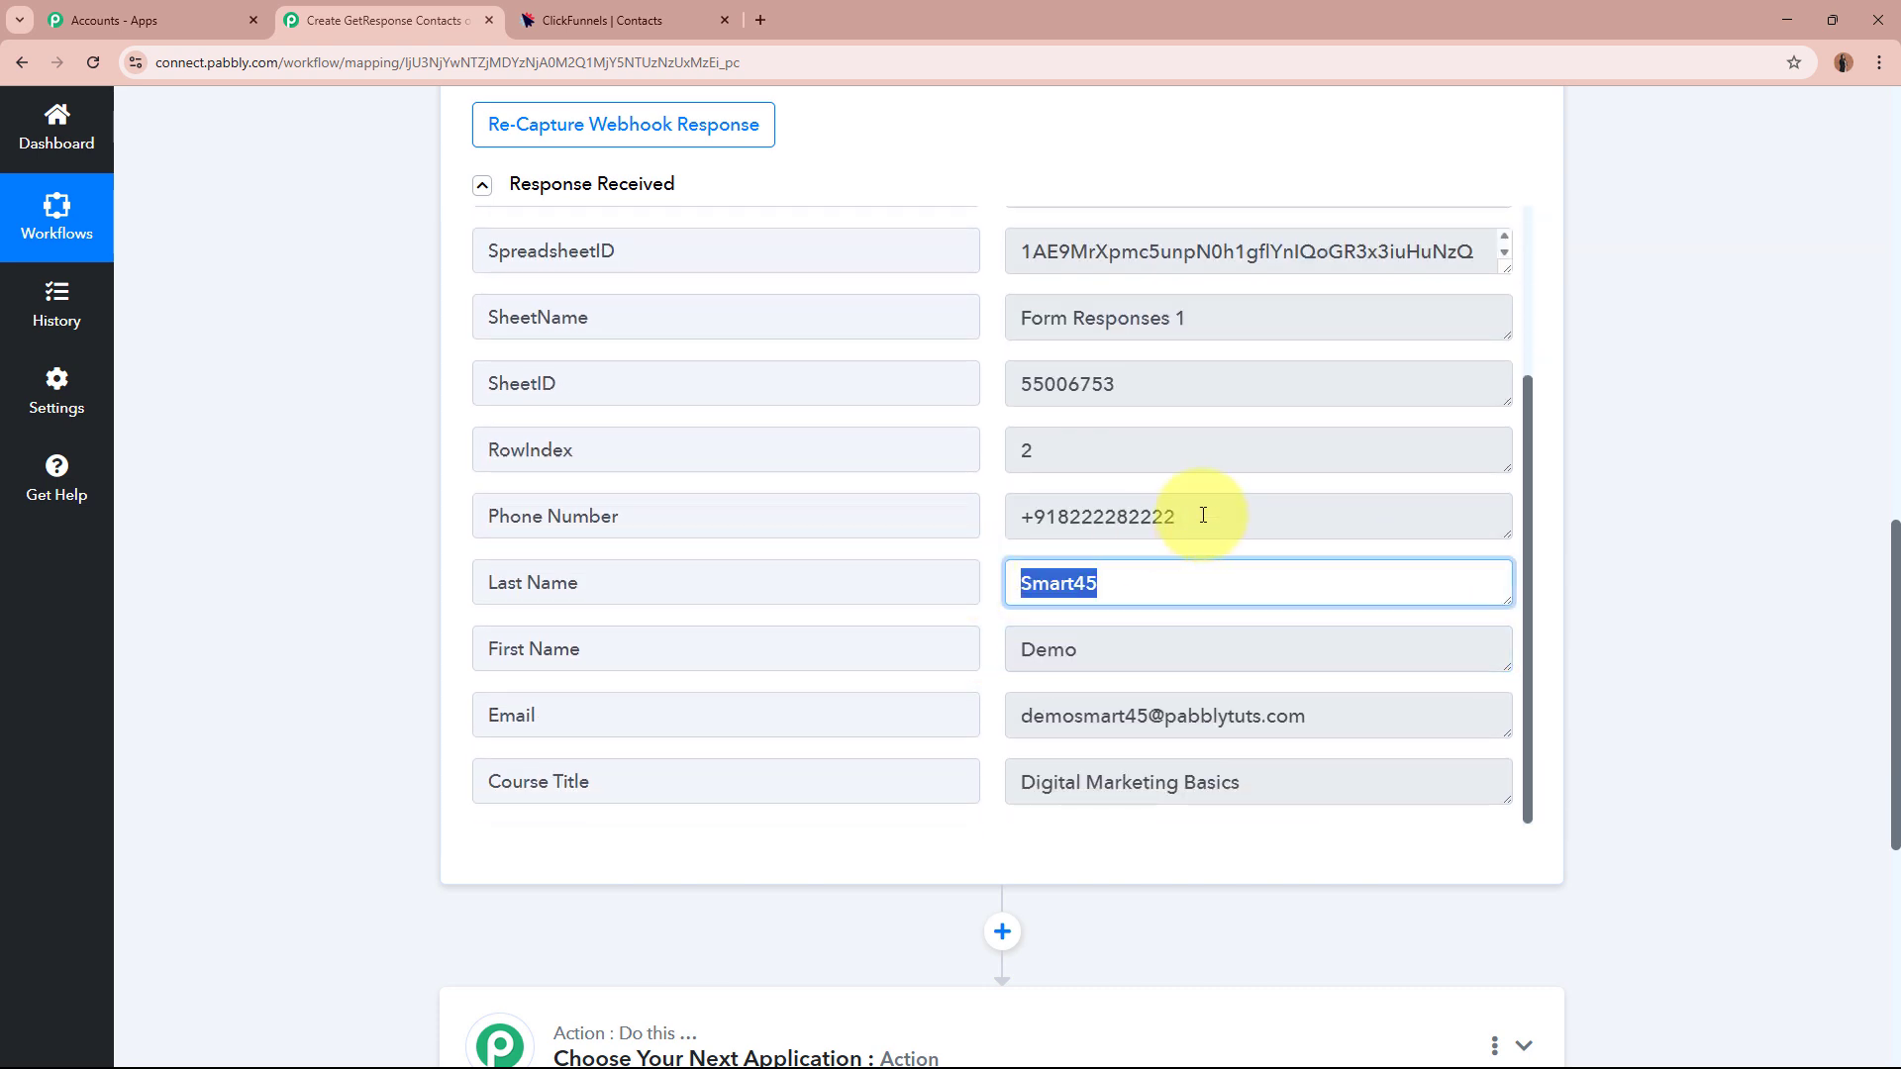
pyautogui.moveTo(1200, 515); pyautogui.dragTo(939, 512)
pyautogui.moveTo(1321, 715); pyautogui.dragTo(922, 694)
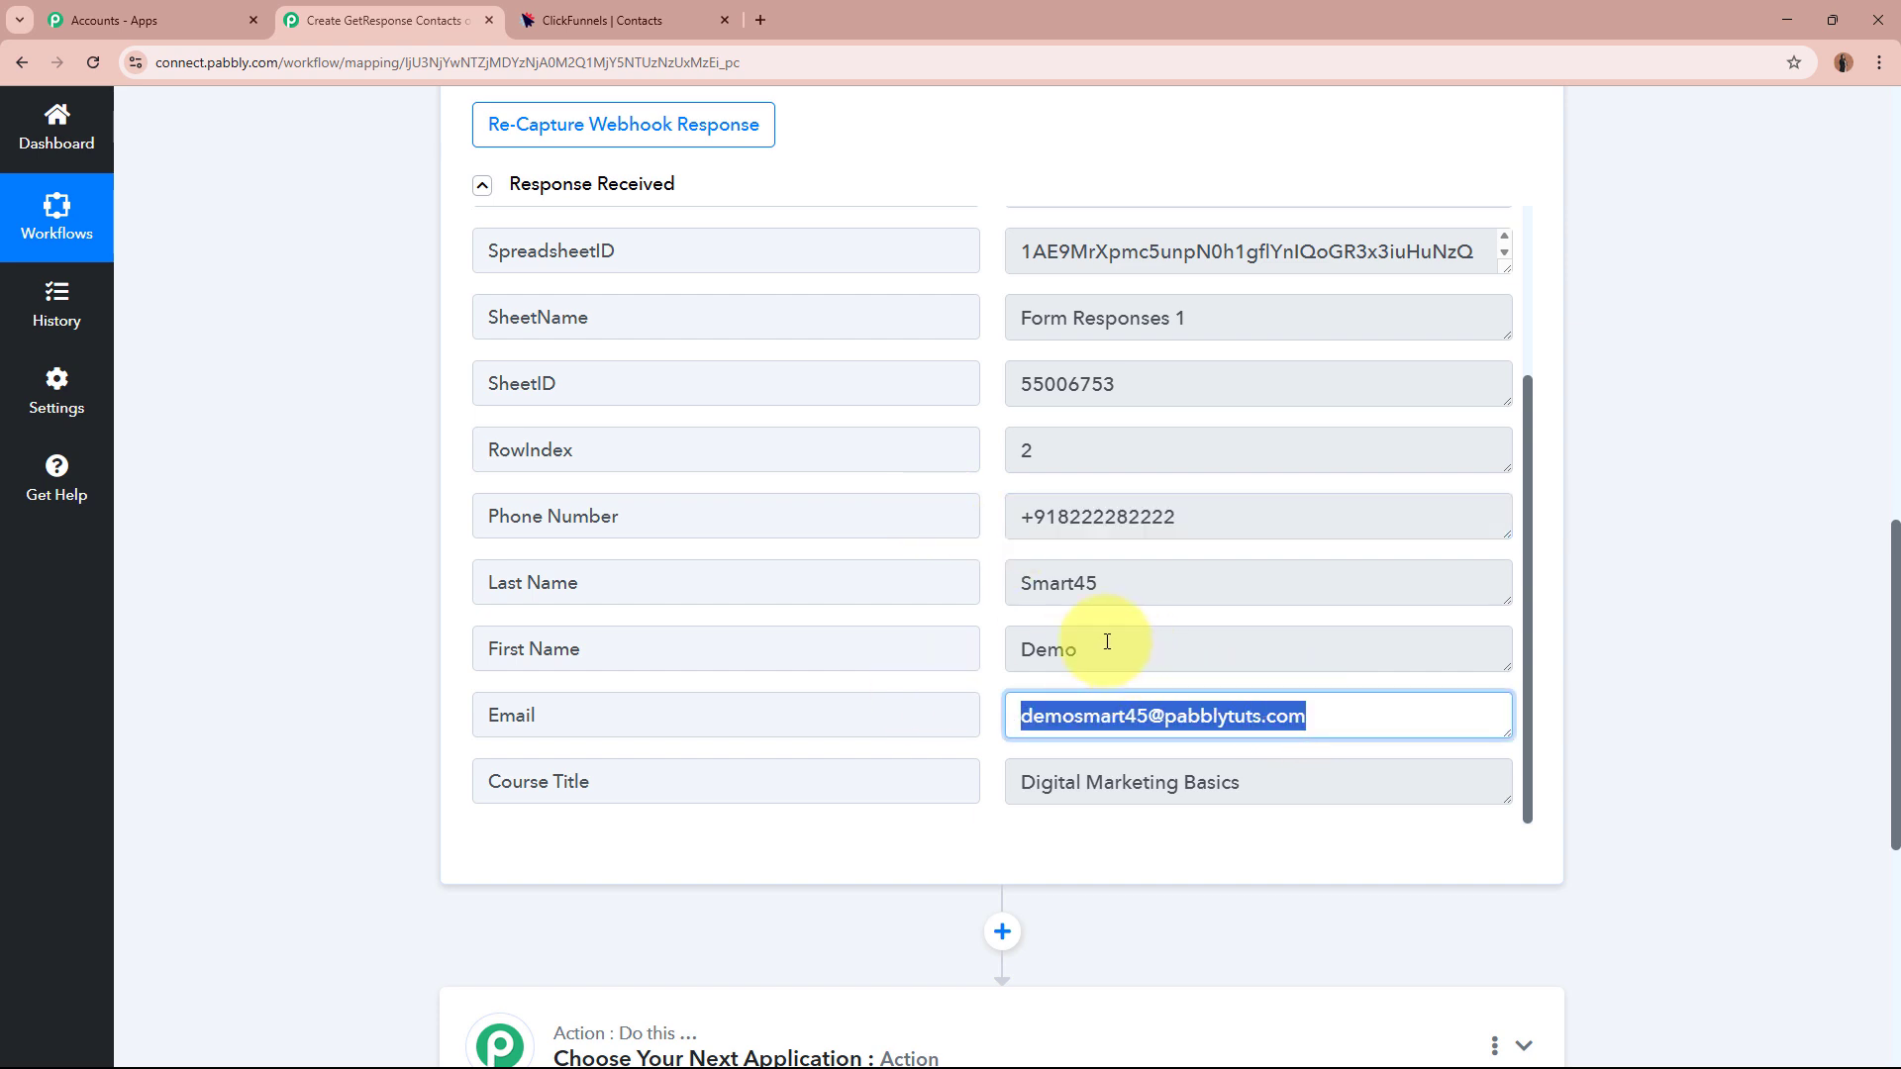
# Re-highlight the name, phone and email values, point out Course Title, then collapse the trigger.
pyautogui.moveTo(1107, 644); pyautogui.dragTo(915, 645)
pyautogui.moveTo(1090, 577); pyautogui.dragTo(941, 579)
pyautogui.moveTo(1159, 515); pyautogui.dragTo(906, 522)
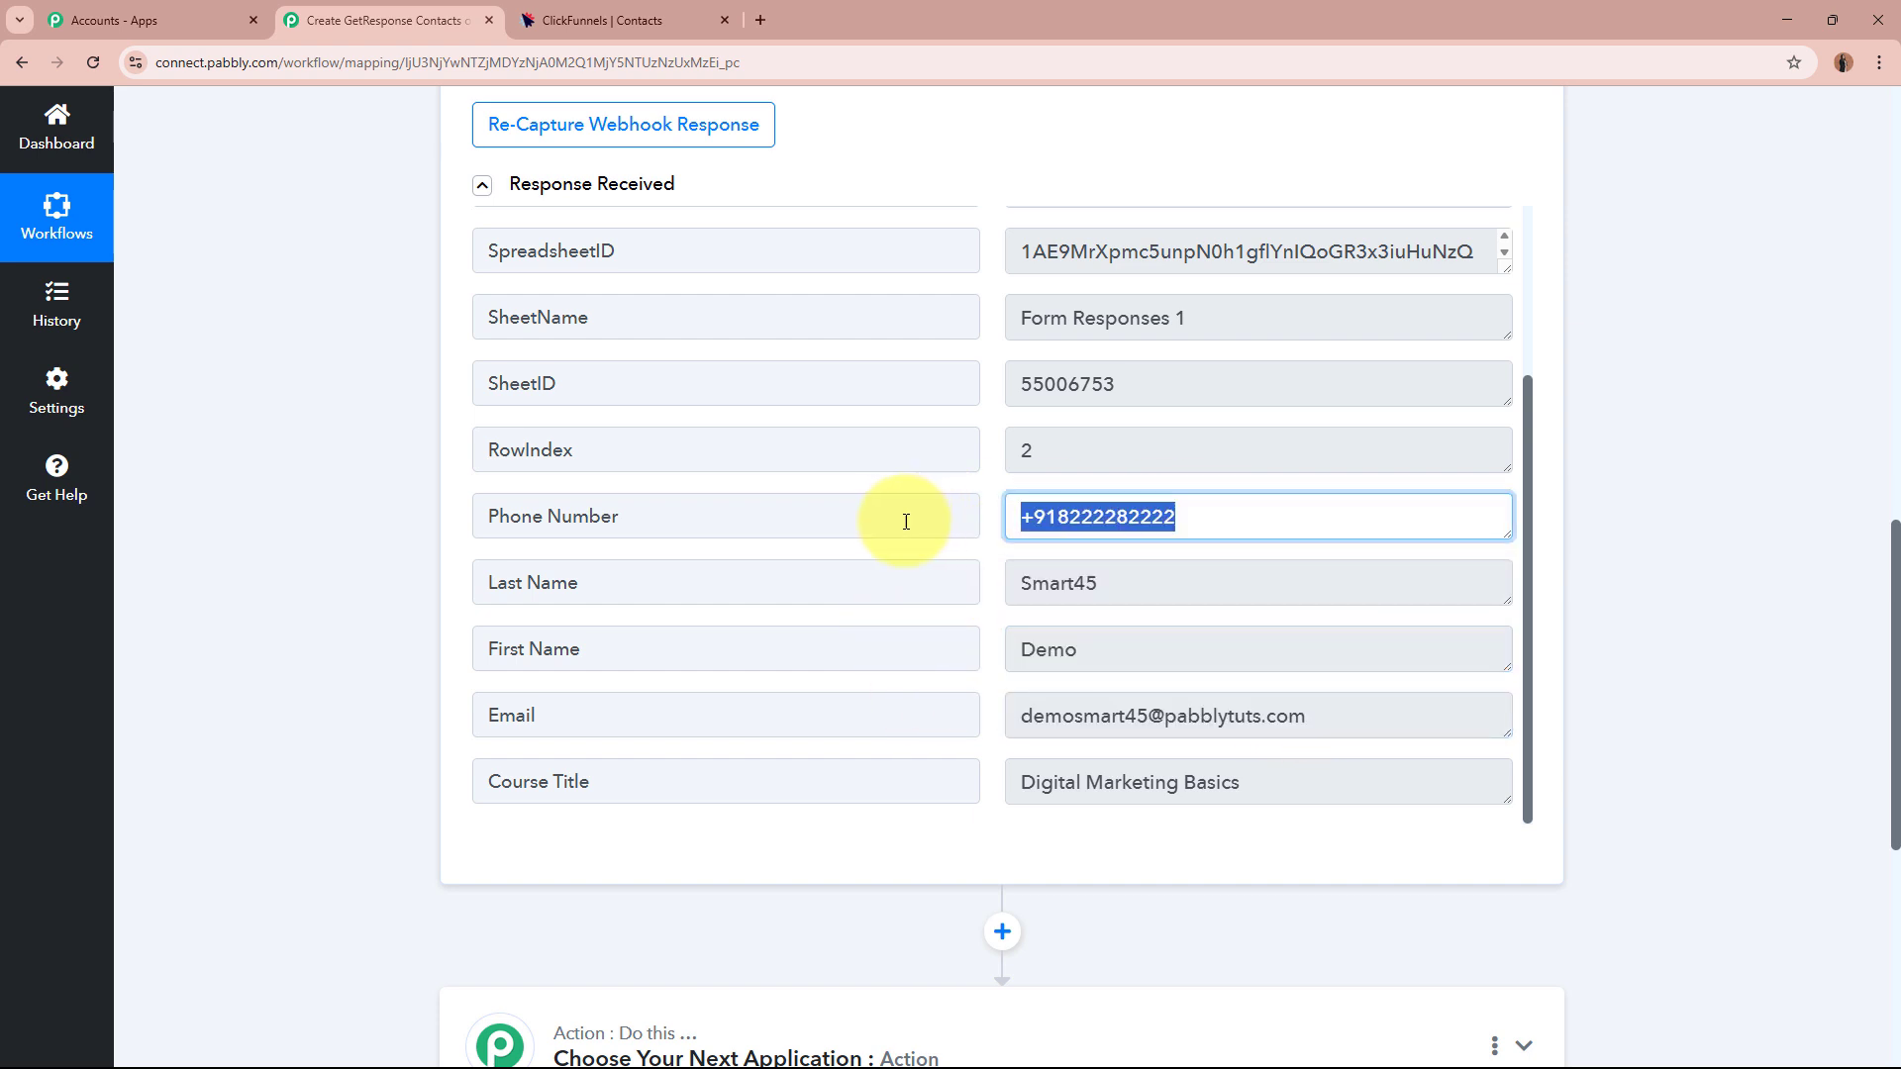
pyautogui.moveTo(1324, 718); pyautogui.dragTo(840, 713)
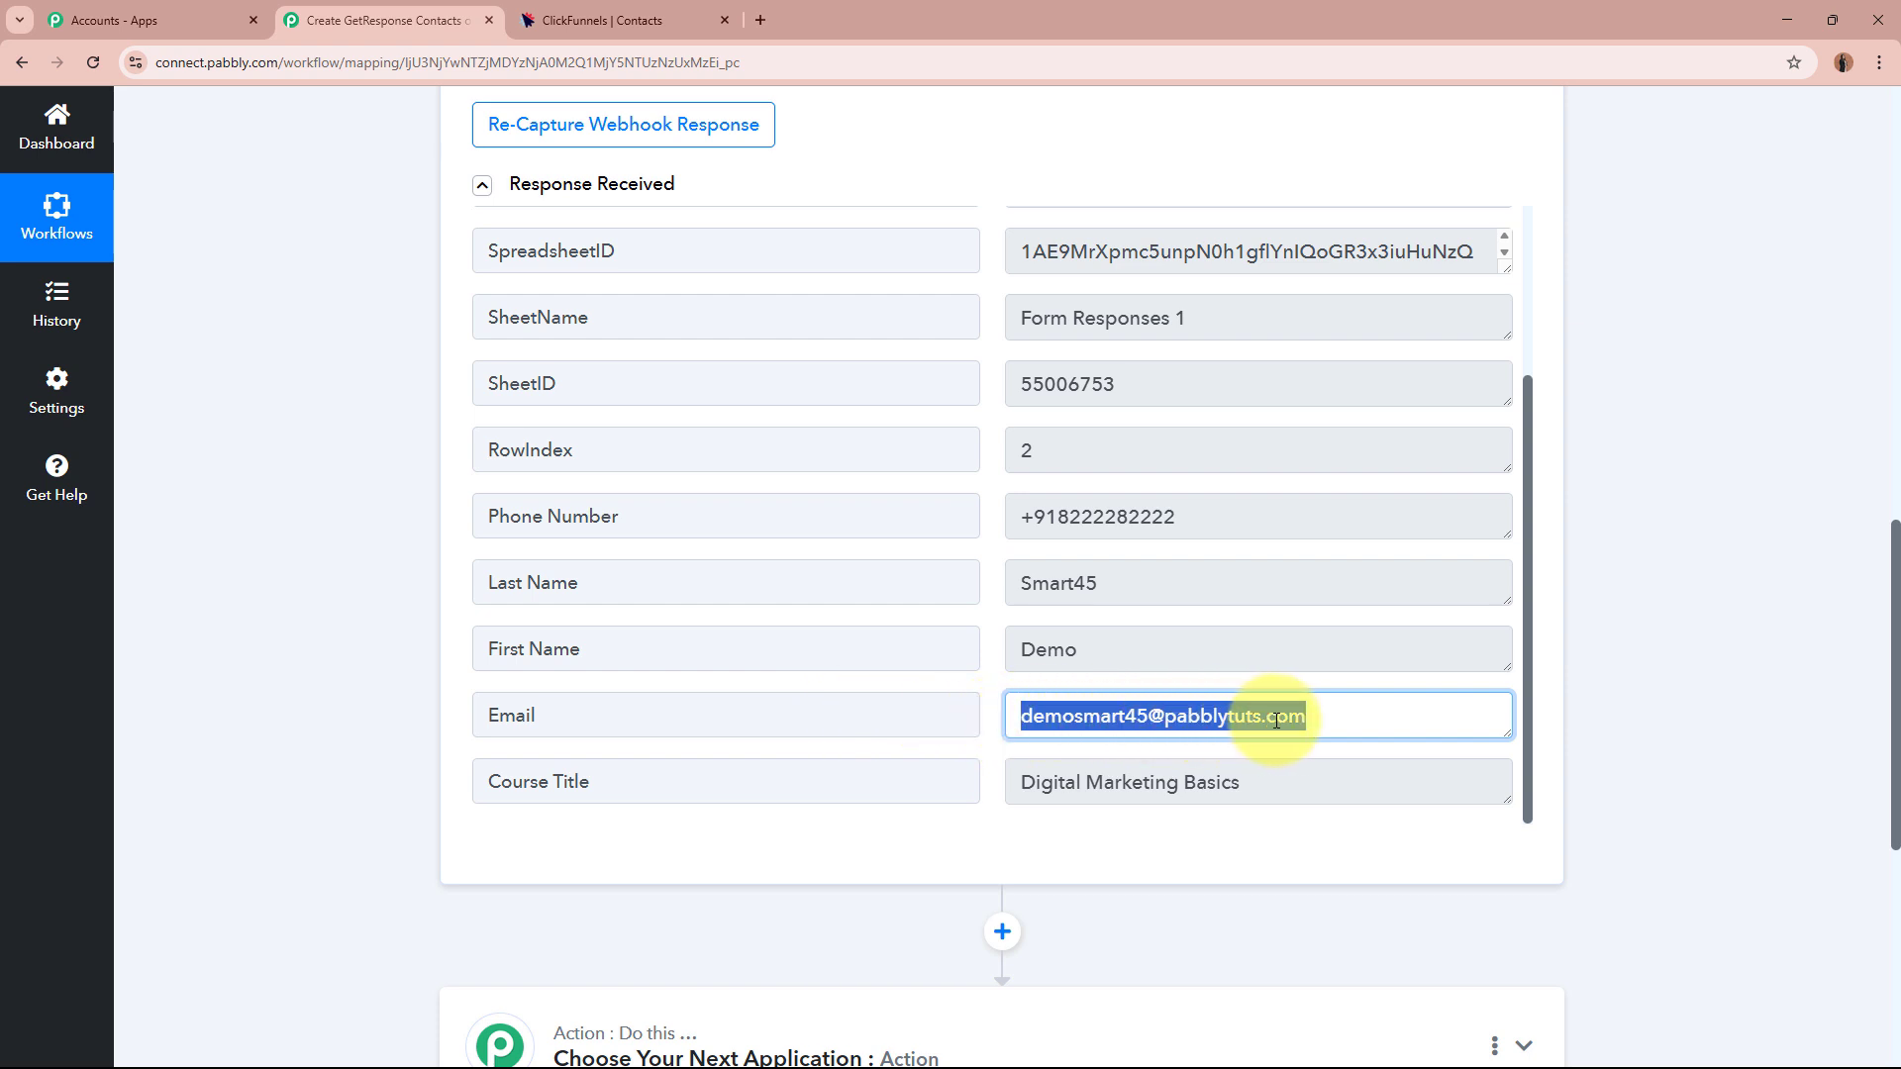
pyautogui.moveTo(1268, 782); pyautogui.dragTo(858, 785)
pyautogui.click(1229, 835)
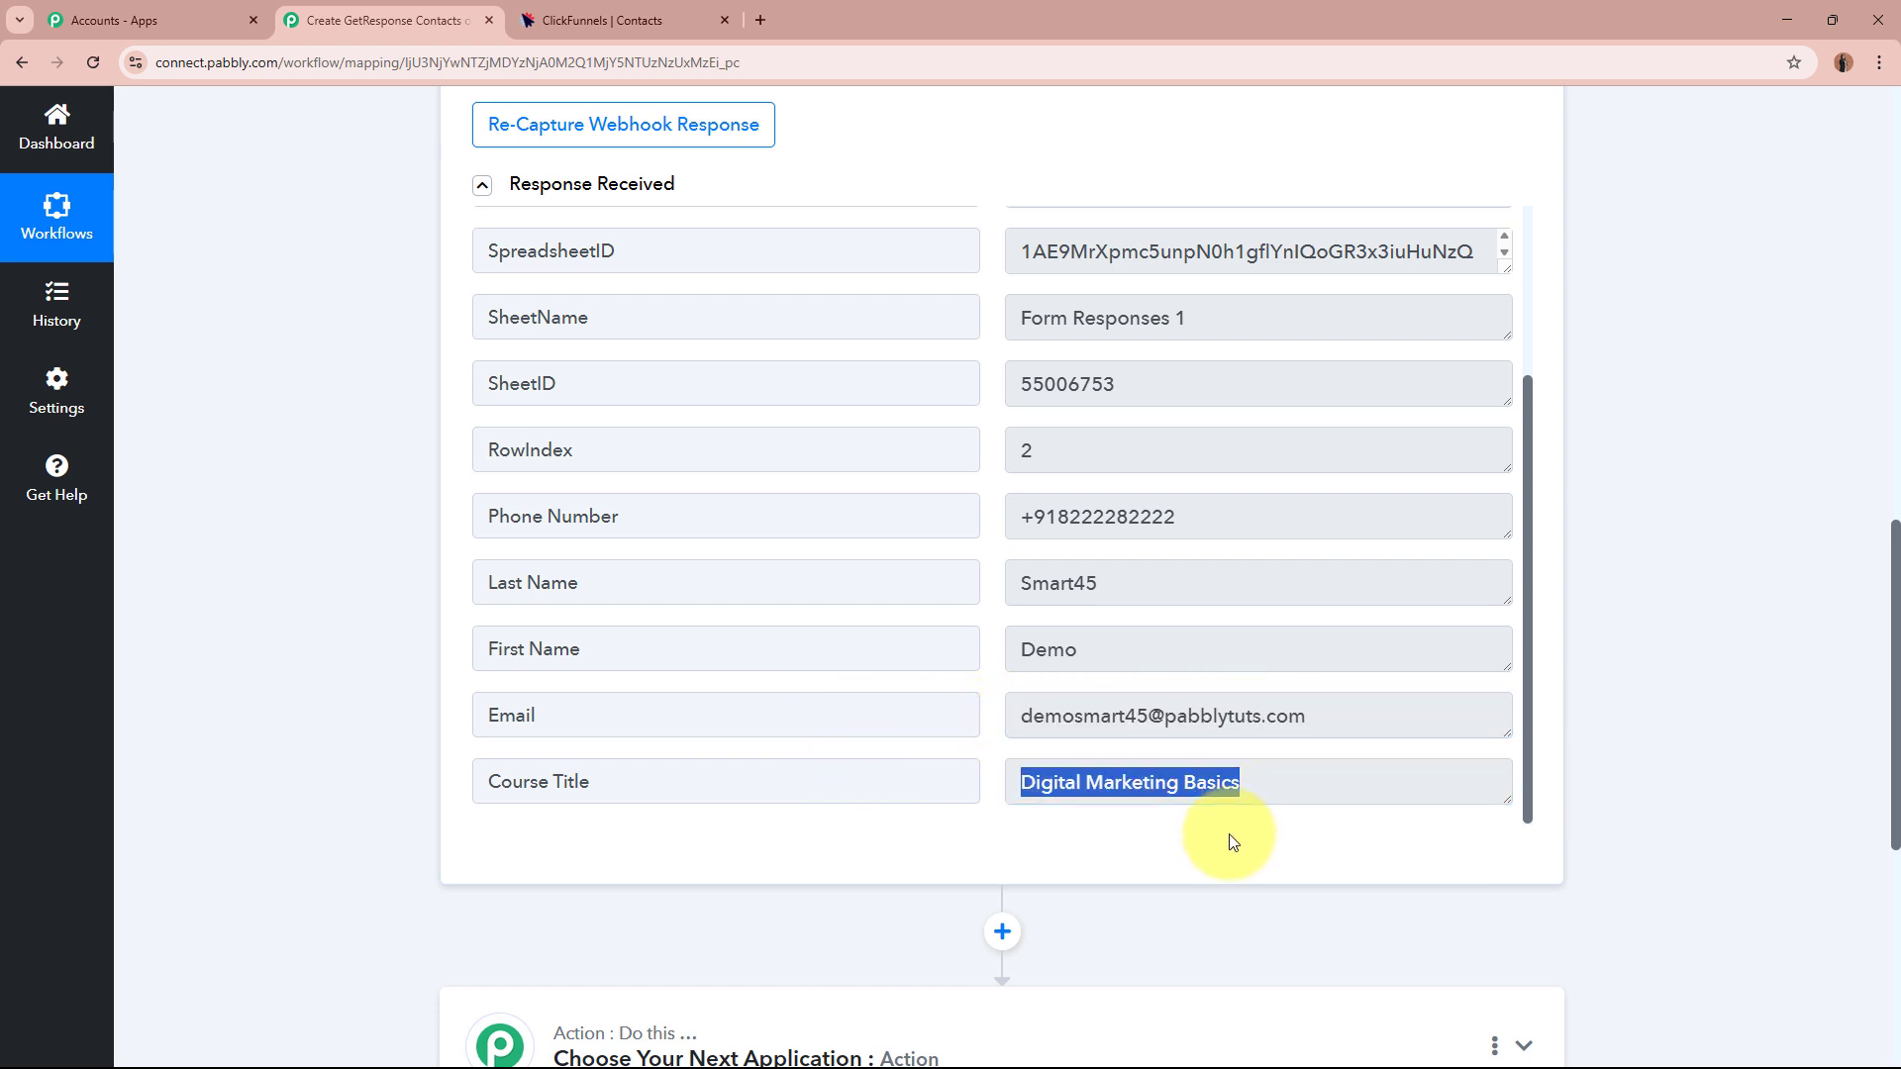
pyautogui.click(1278, 796)
pyautogui.scroll(3, 1267, 782)
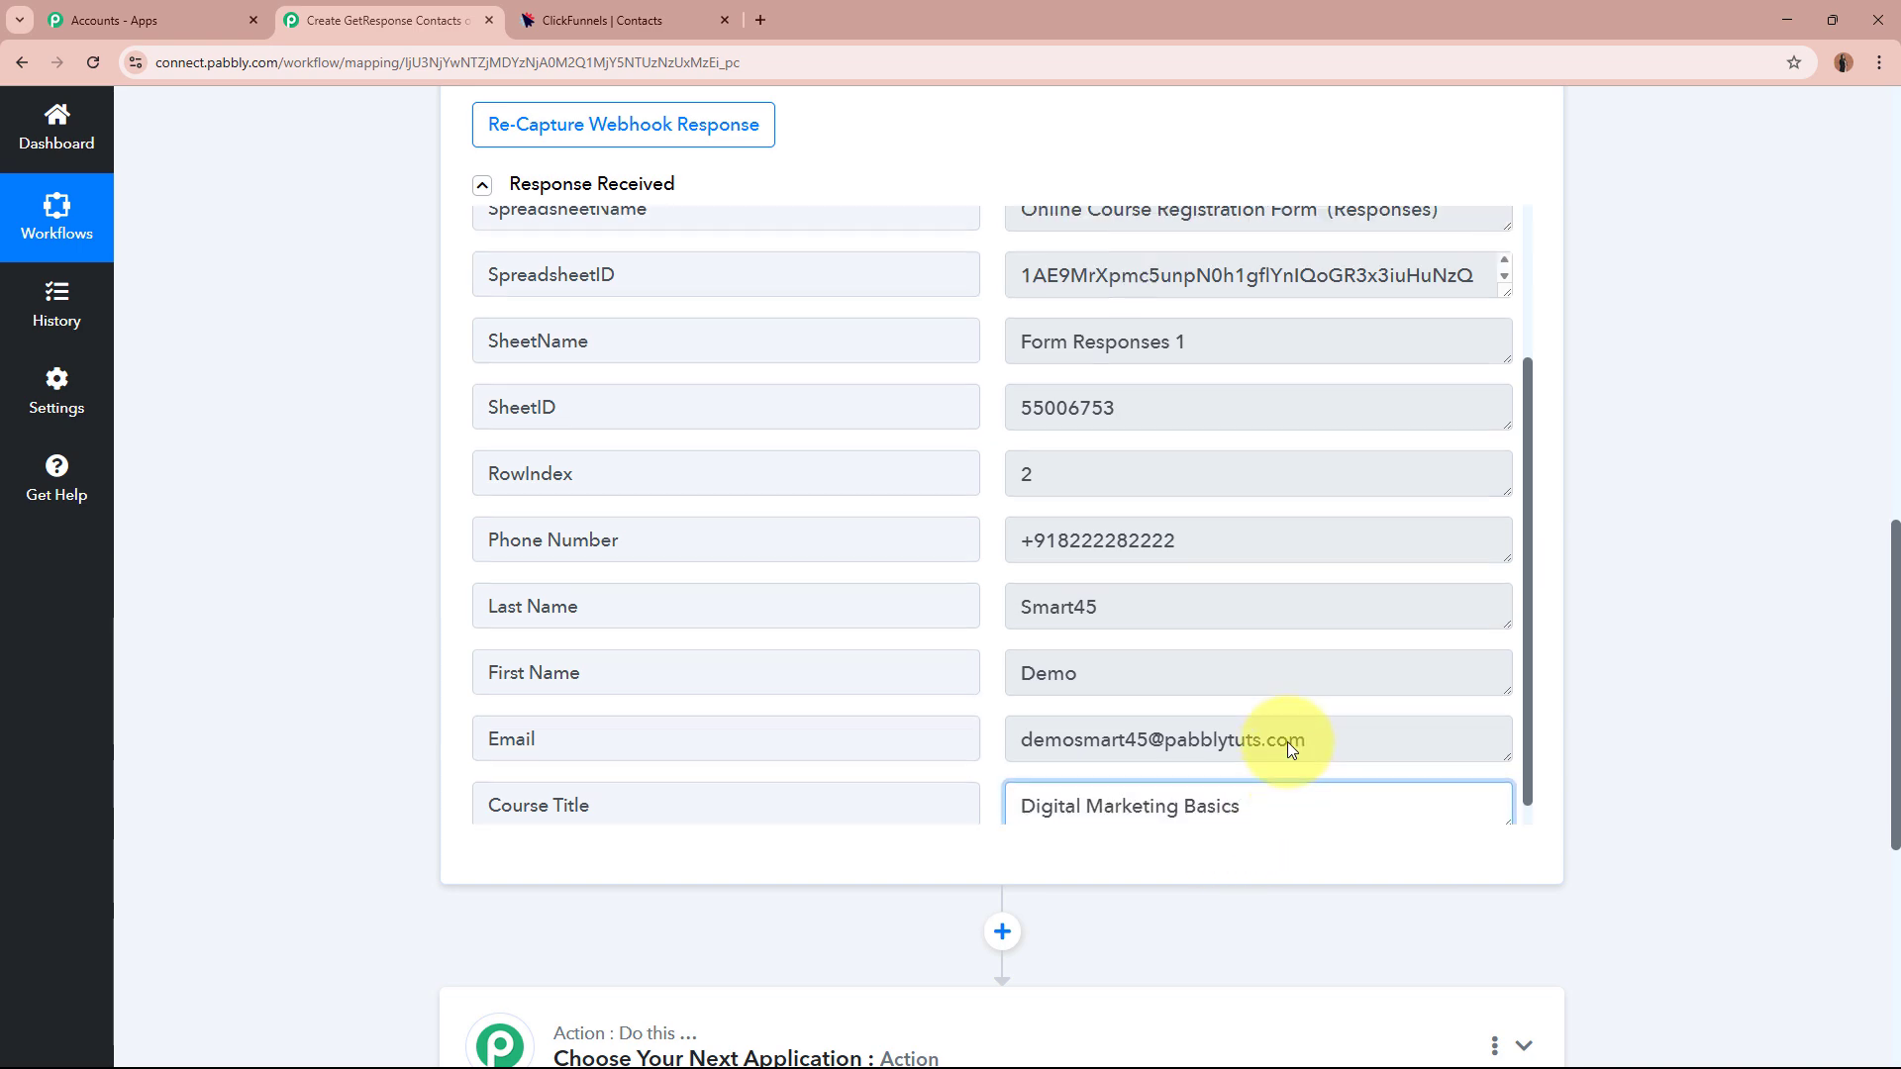
pyautogui.scroll(10, 1643, 526)
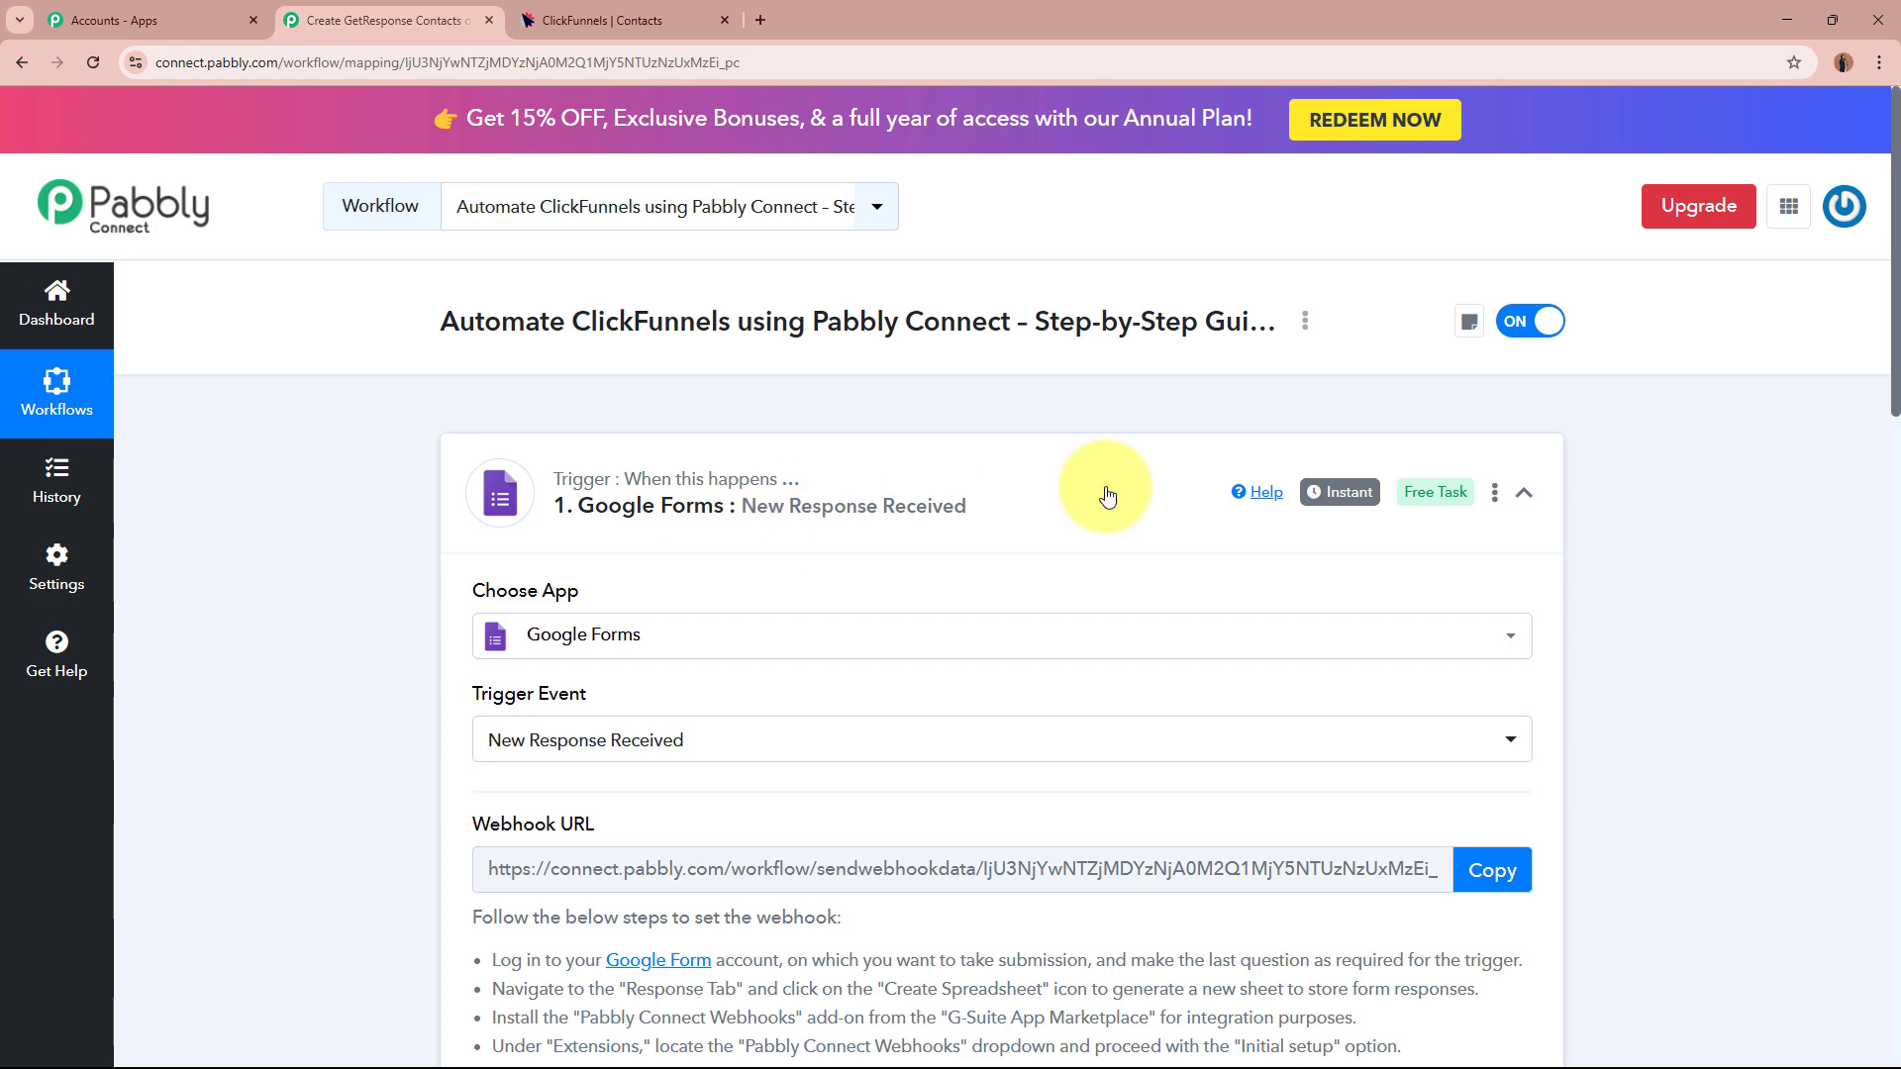
pyautogui.click(1103, 497)
# Set the action step's app to ClickFunnels by searching 'Clic' in Choose App.
pyautogui.click(599, 20)
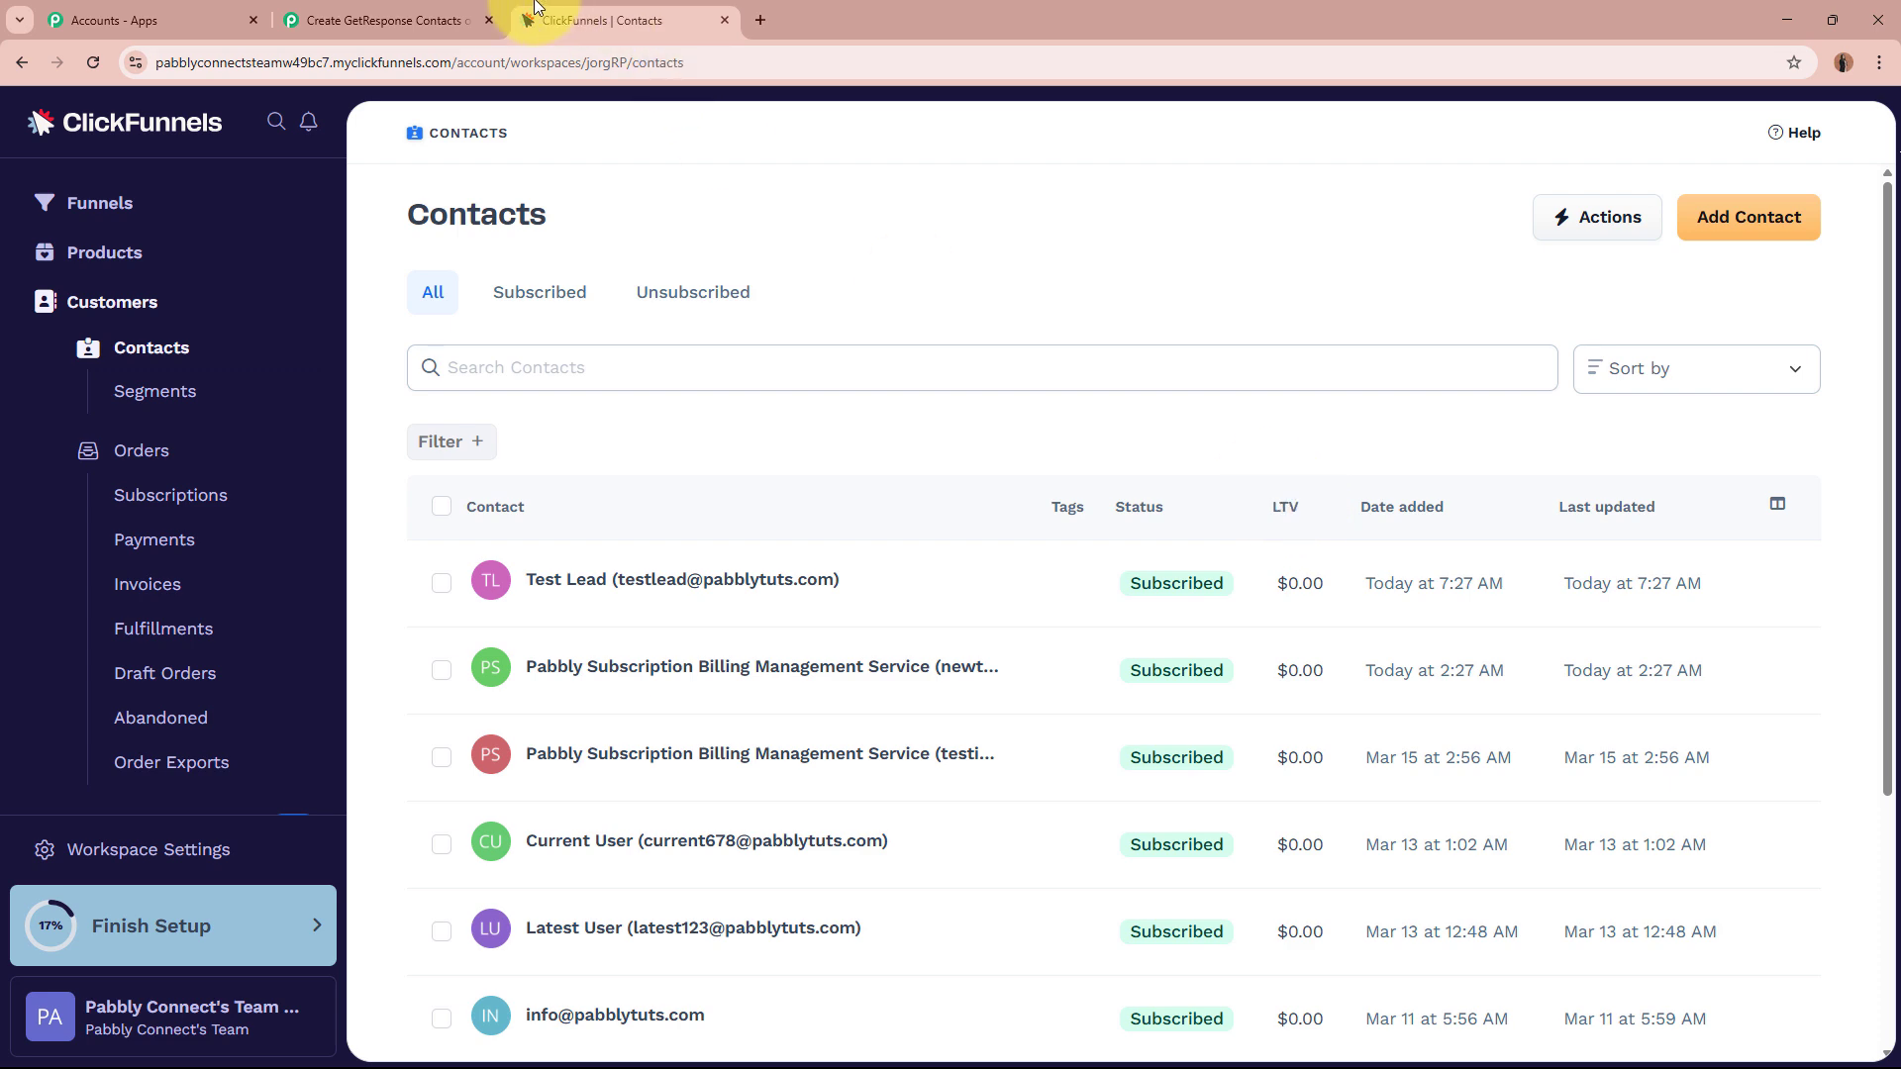
pyautogui.click(386, 20)
pyautogui.click(1202, 709)
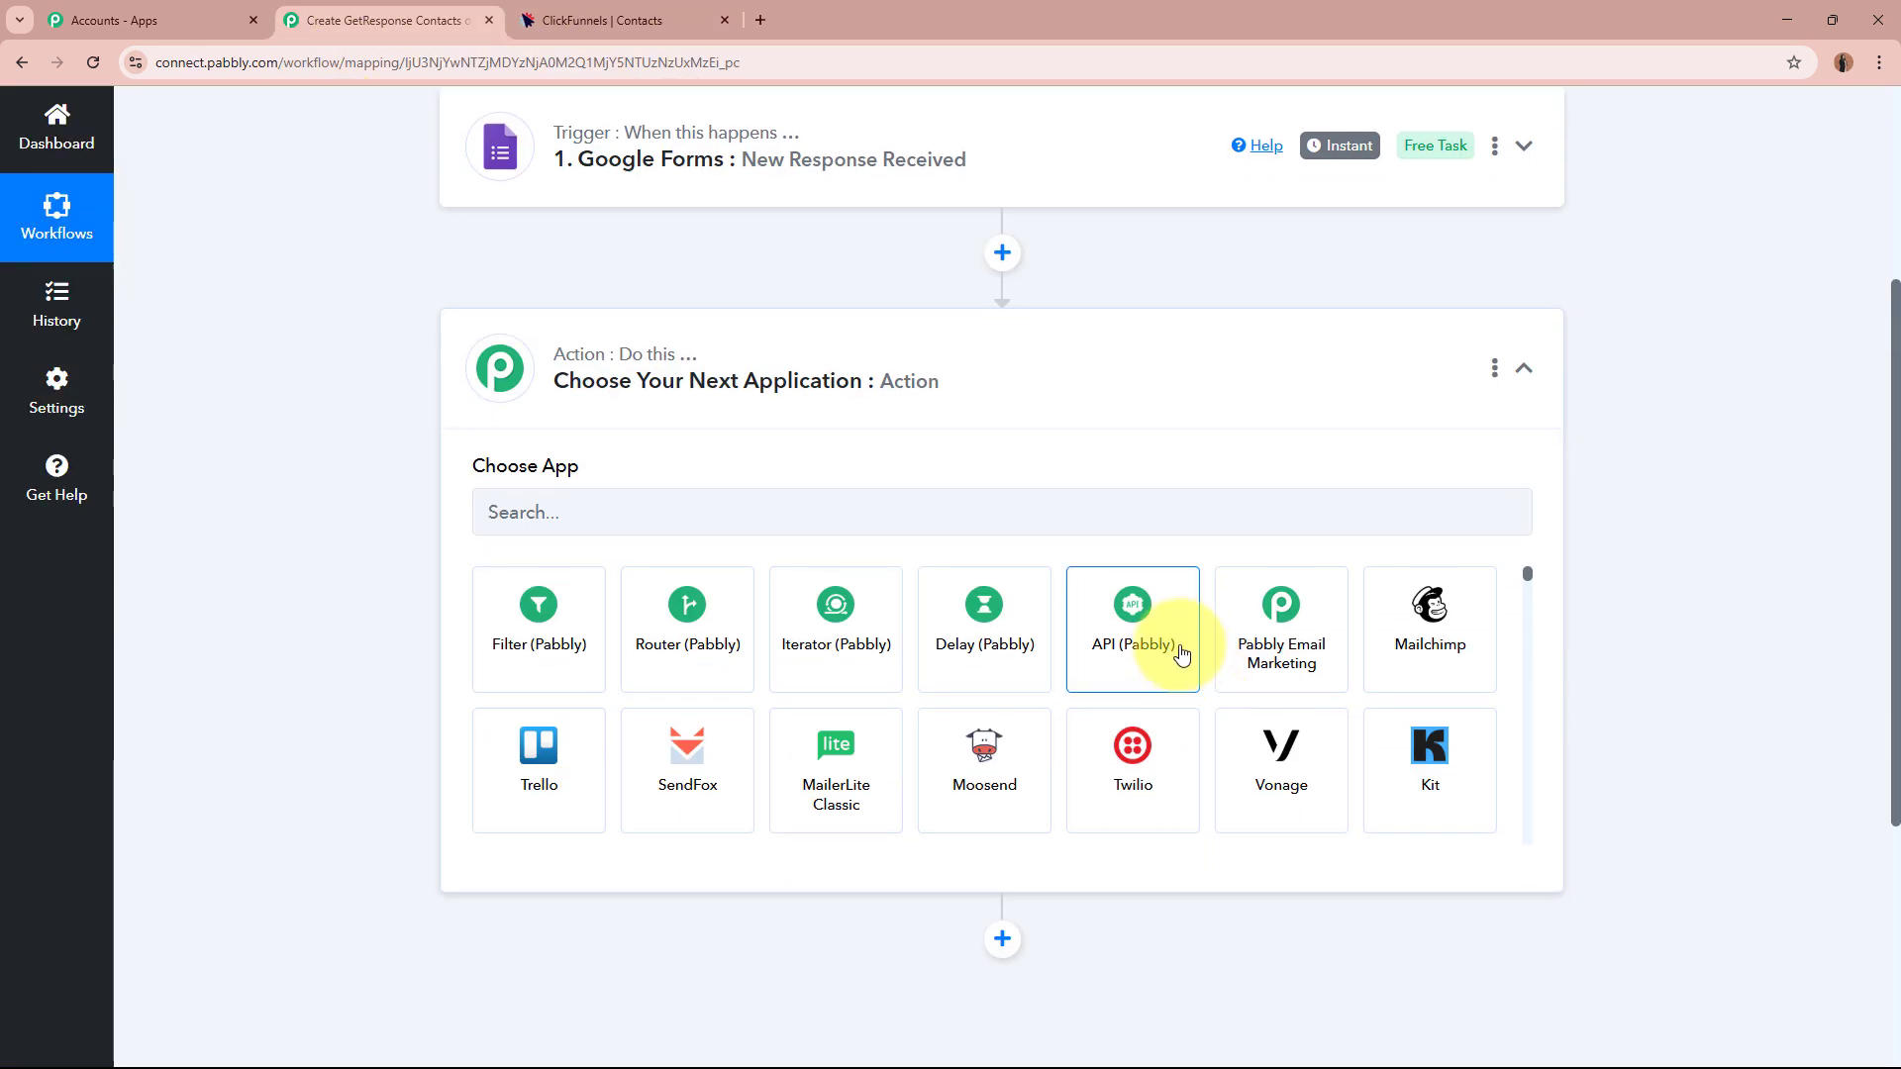
pyautogui.click(976, 510)
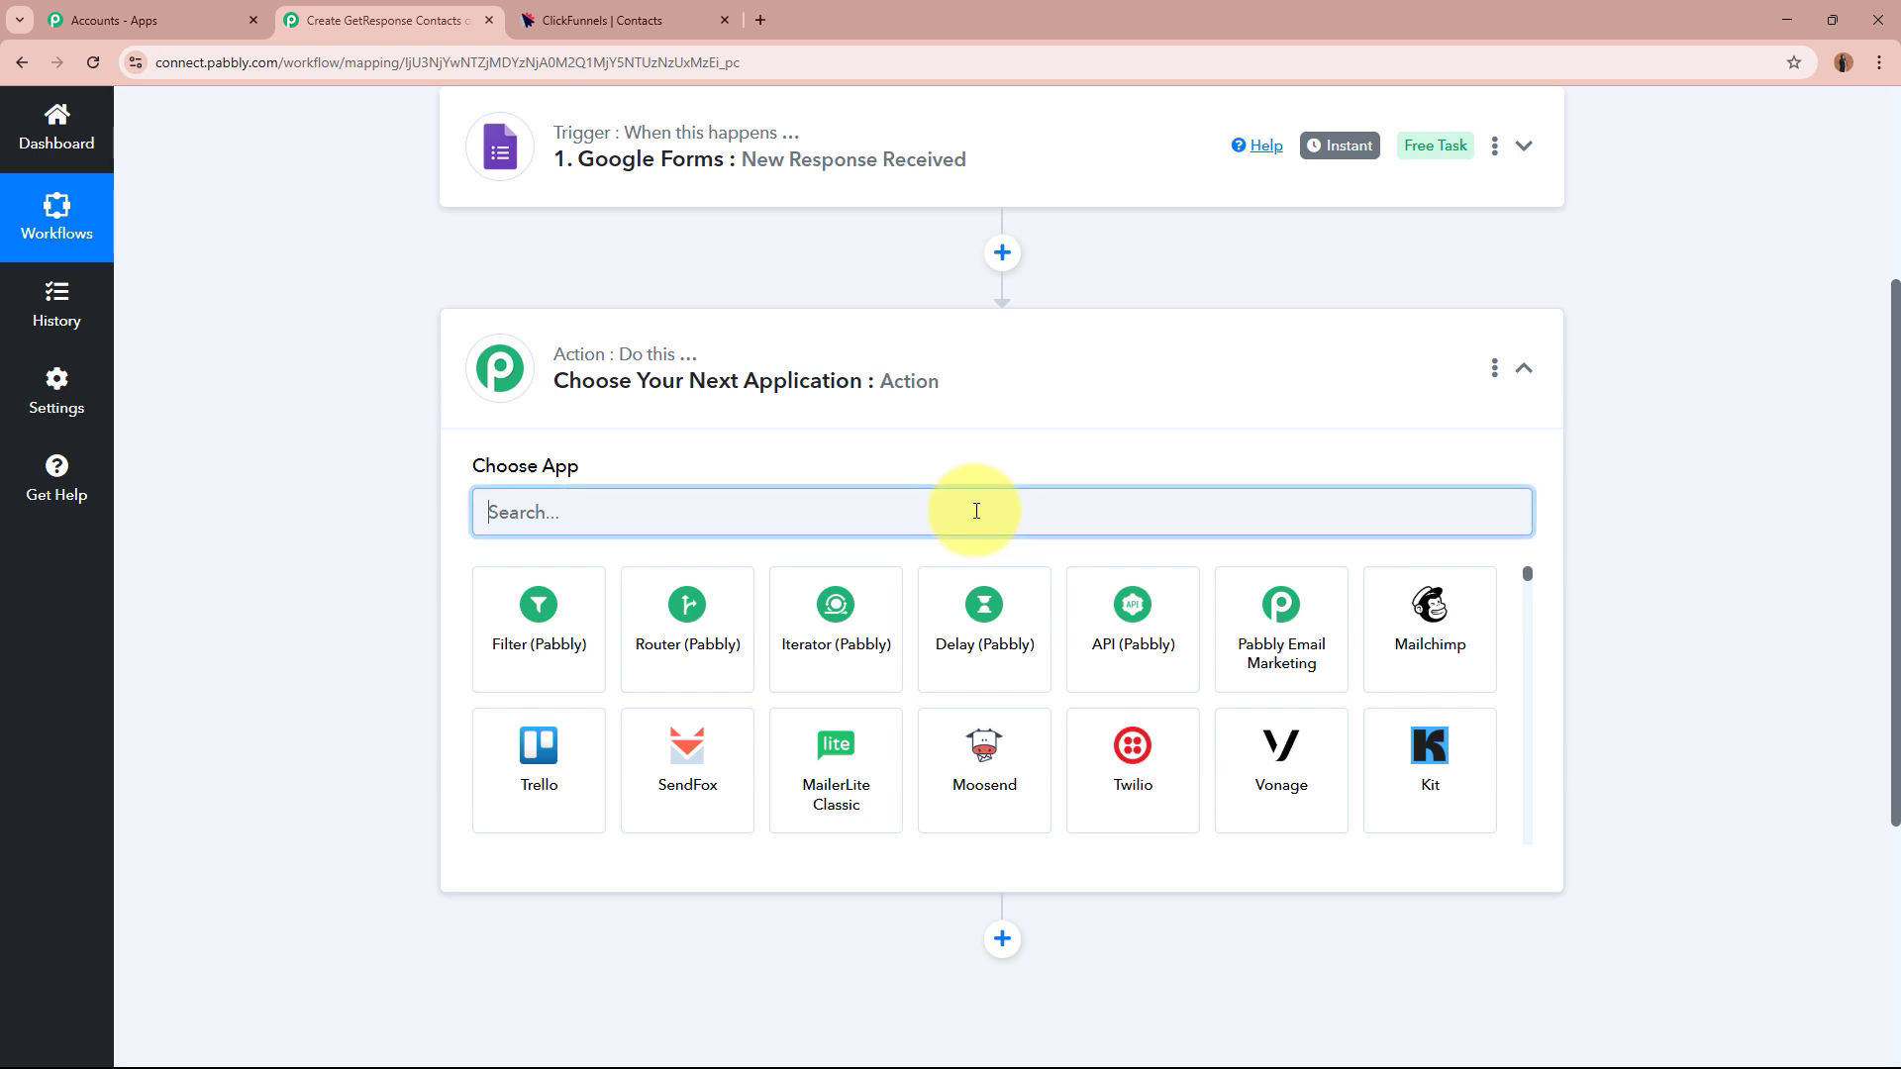
pyautogui.write('Clic')
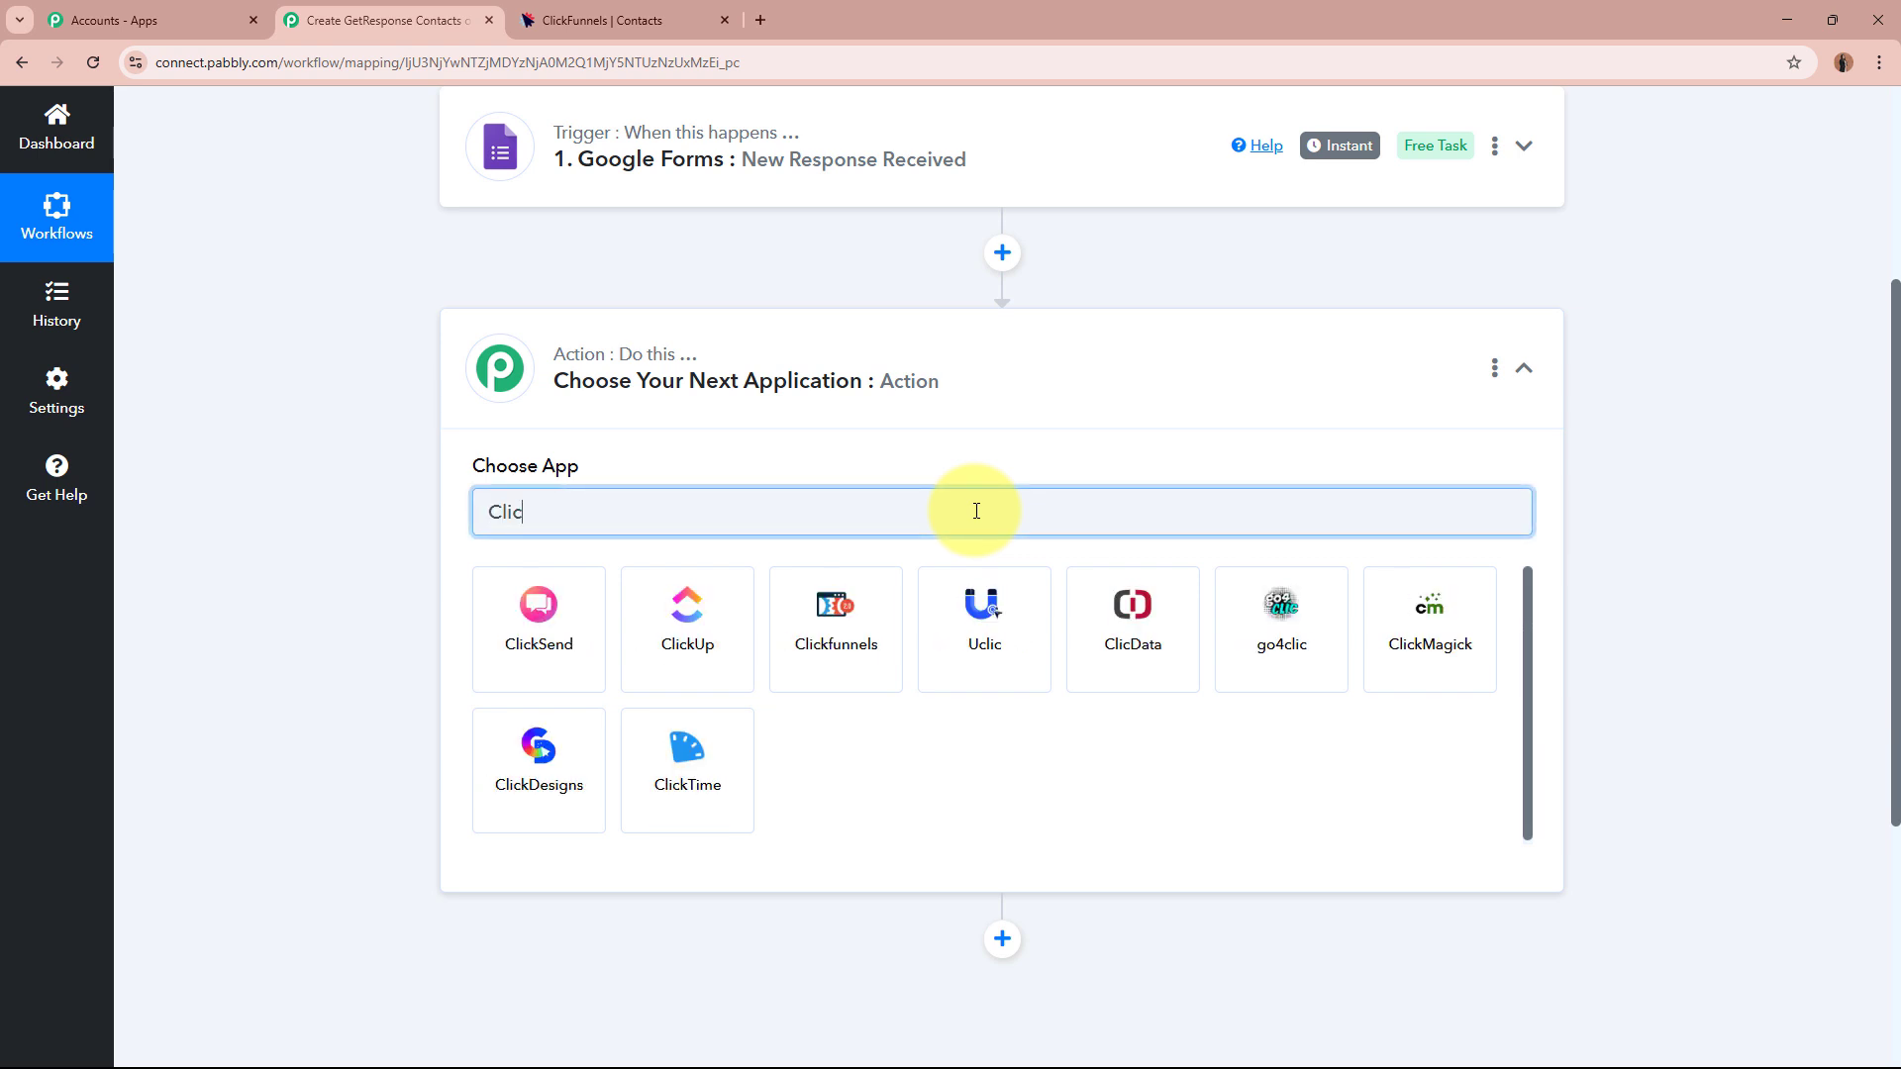
pyautogui.click(859, 636)
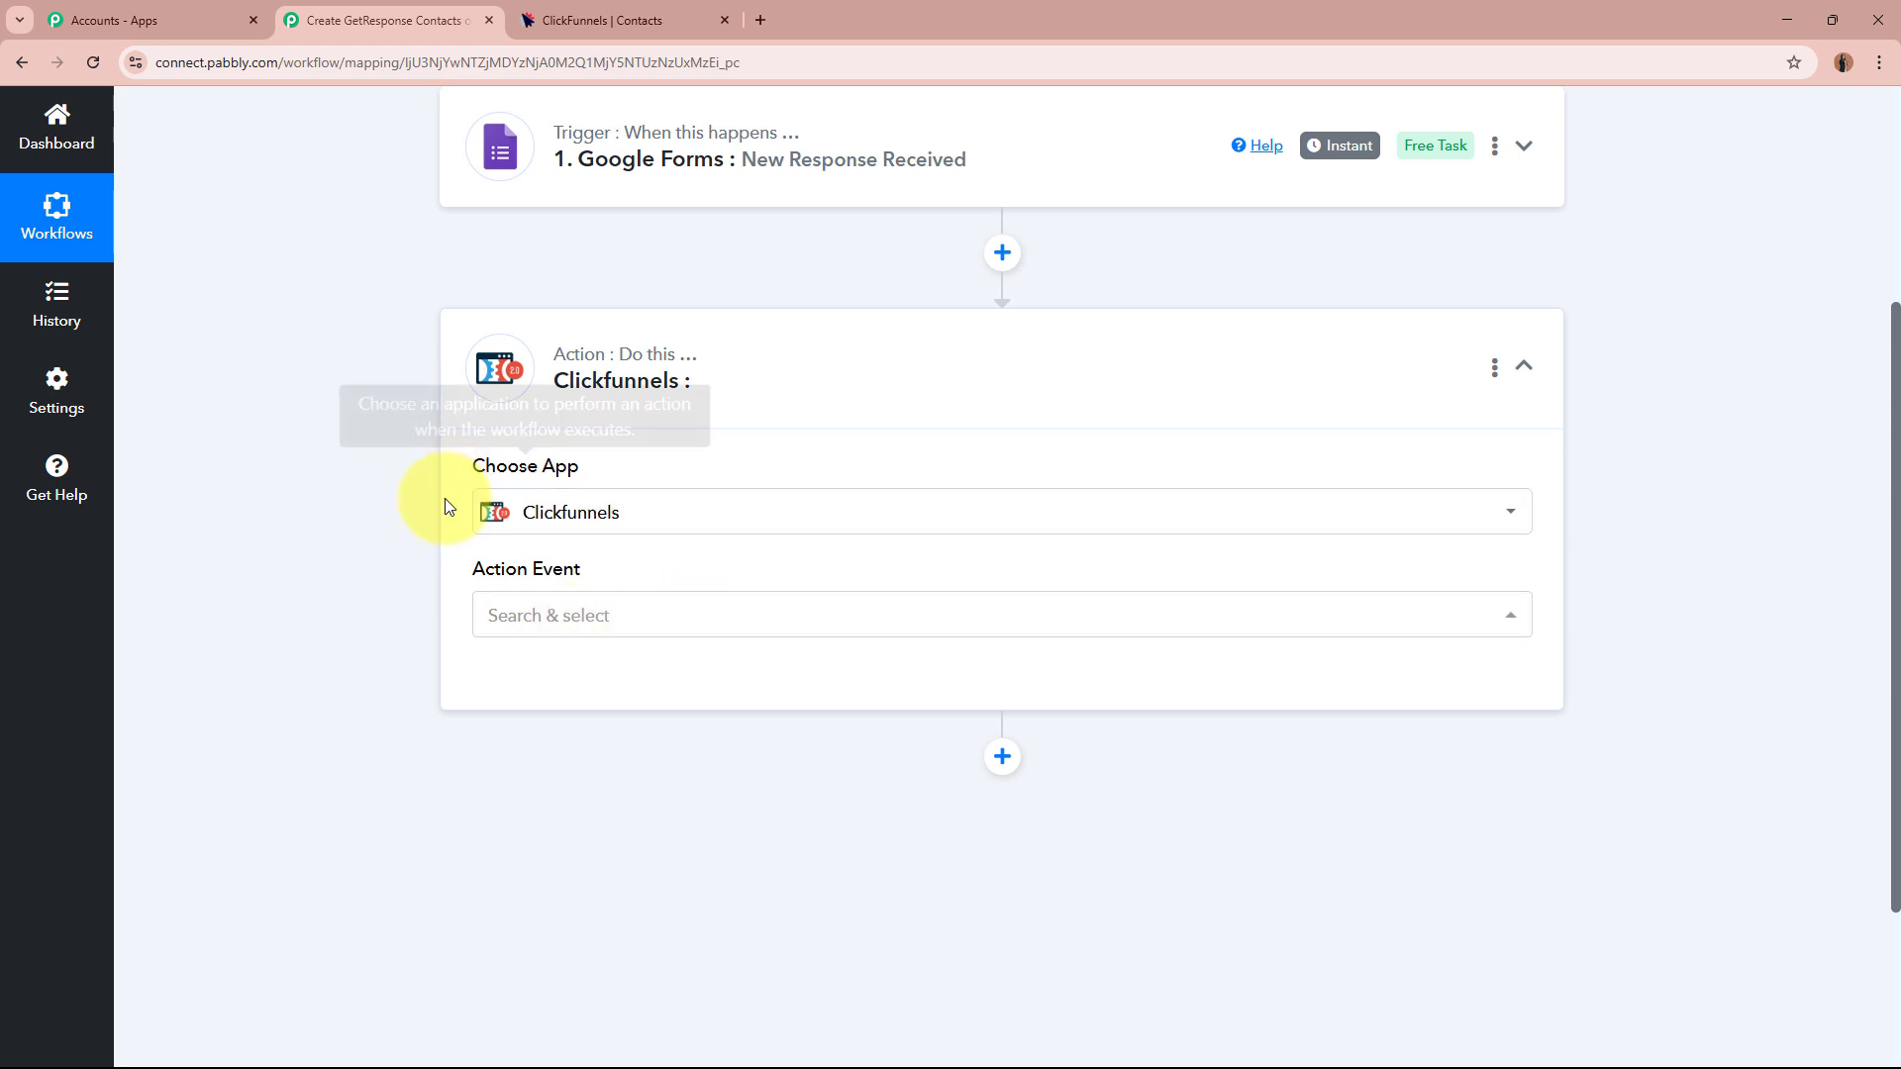
# Browse the ClickFunnels action events and select Create Contact.
pyautogui.click(775, 634)
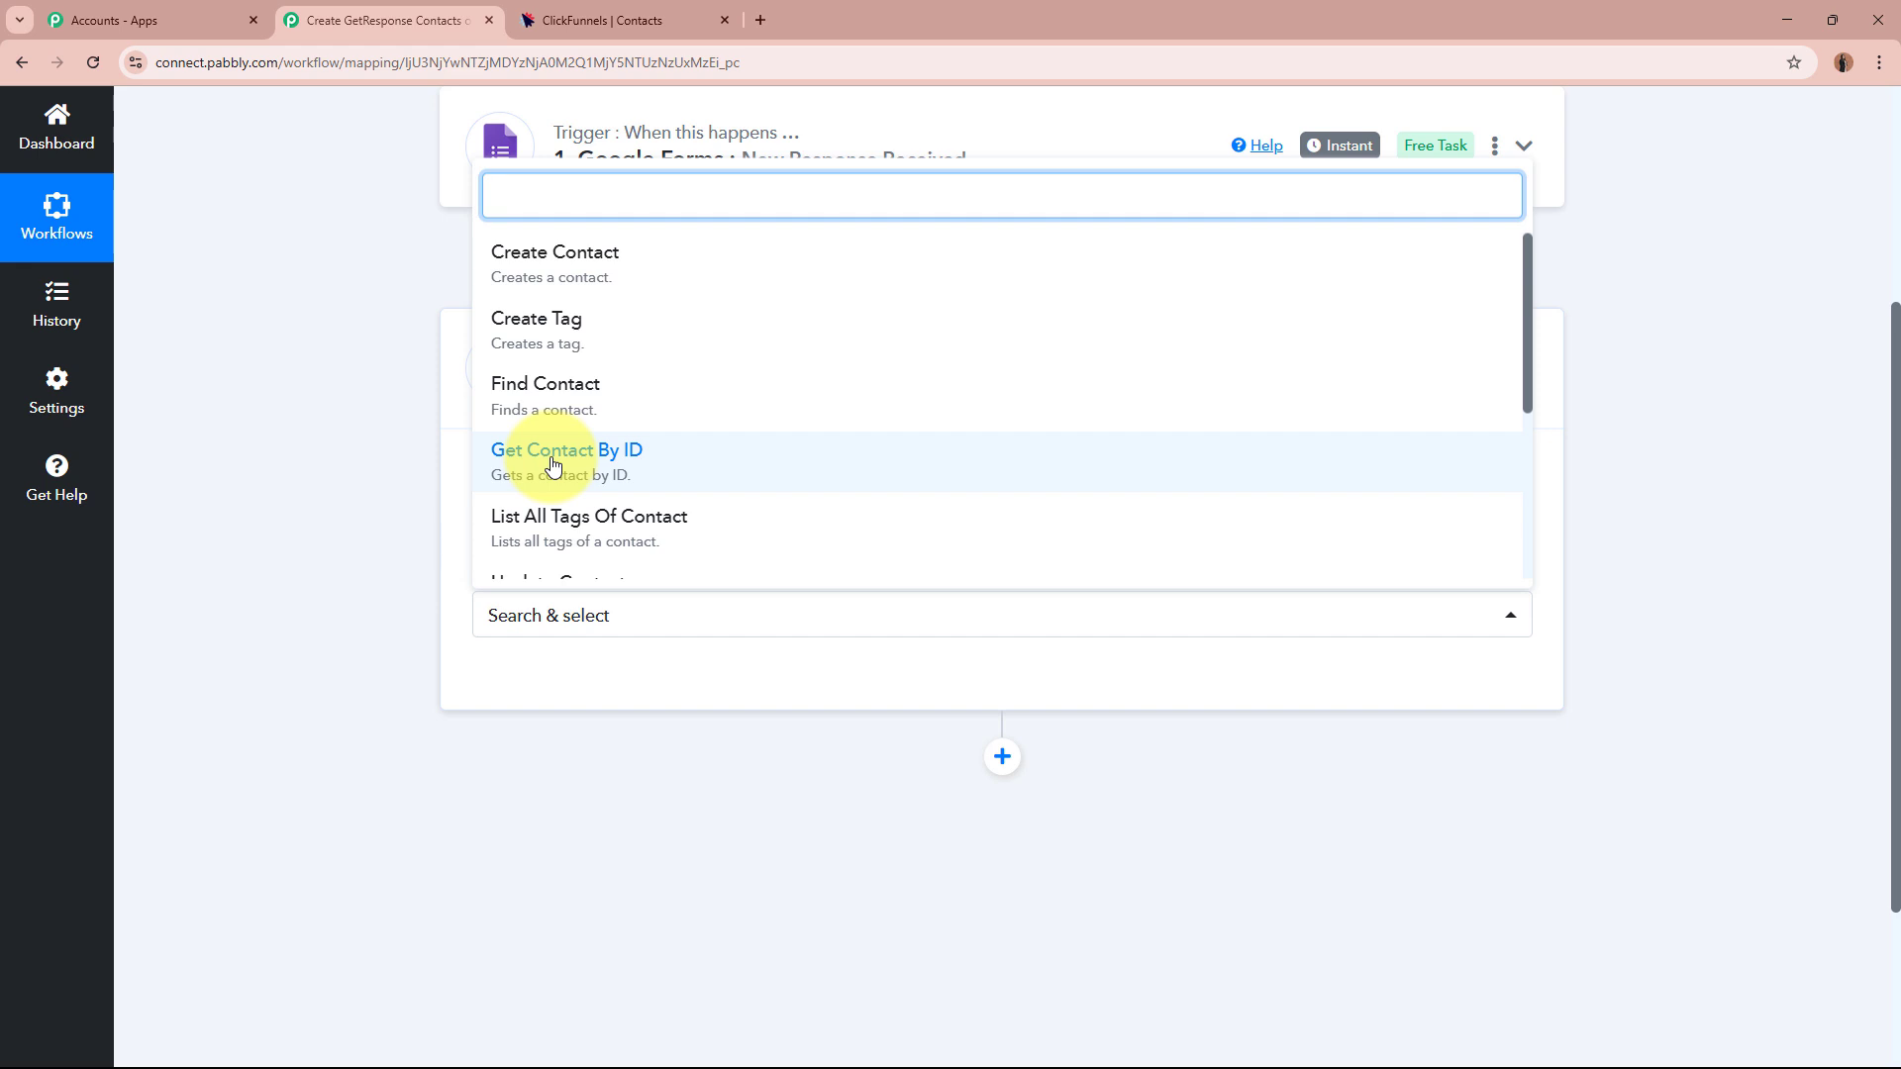
pyautogui.scroll(-1, 552, 465)
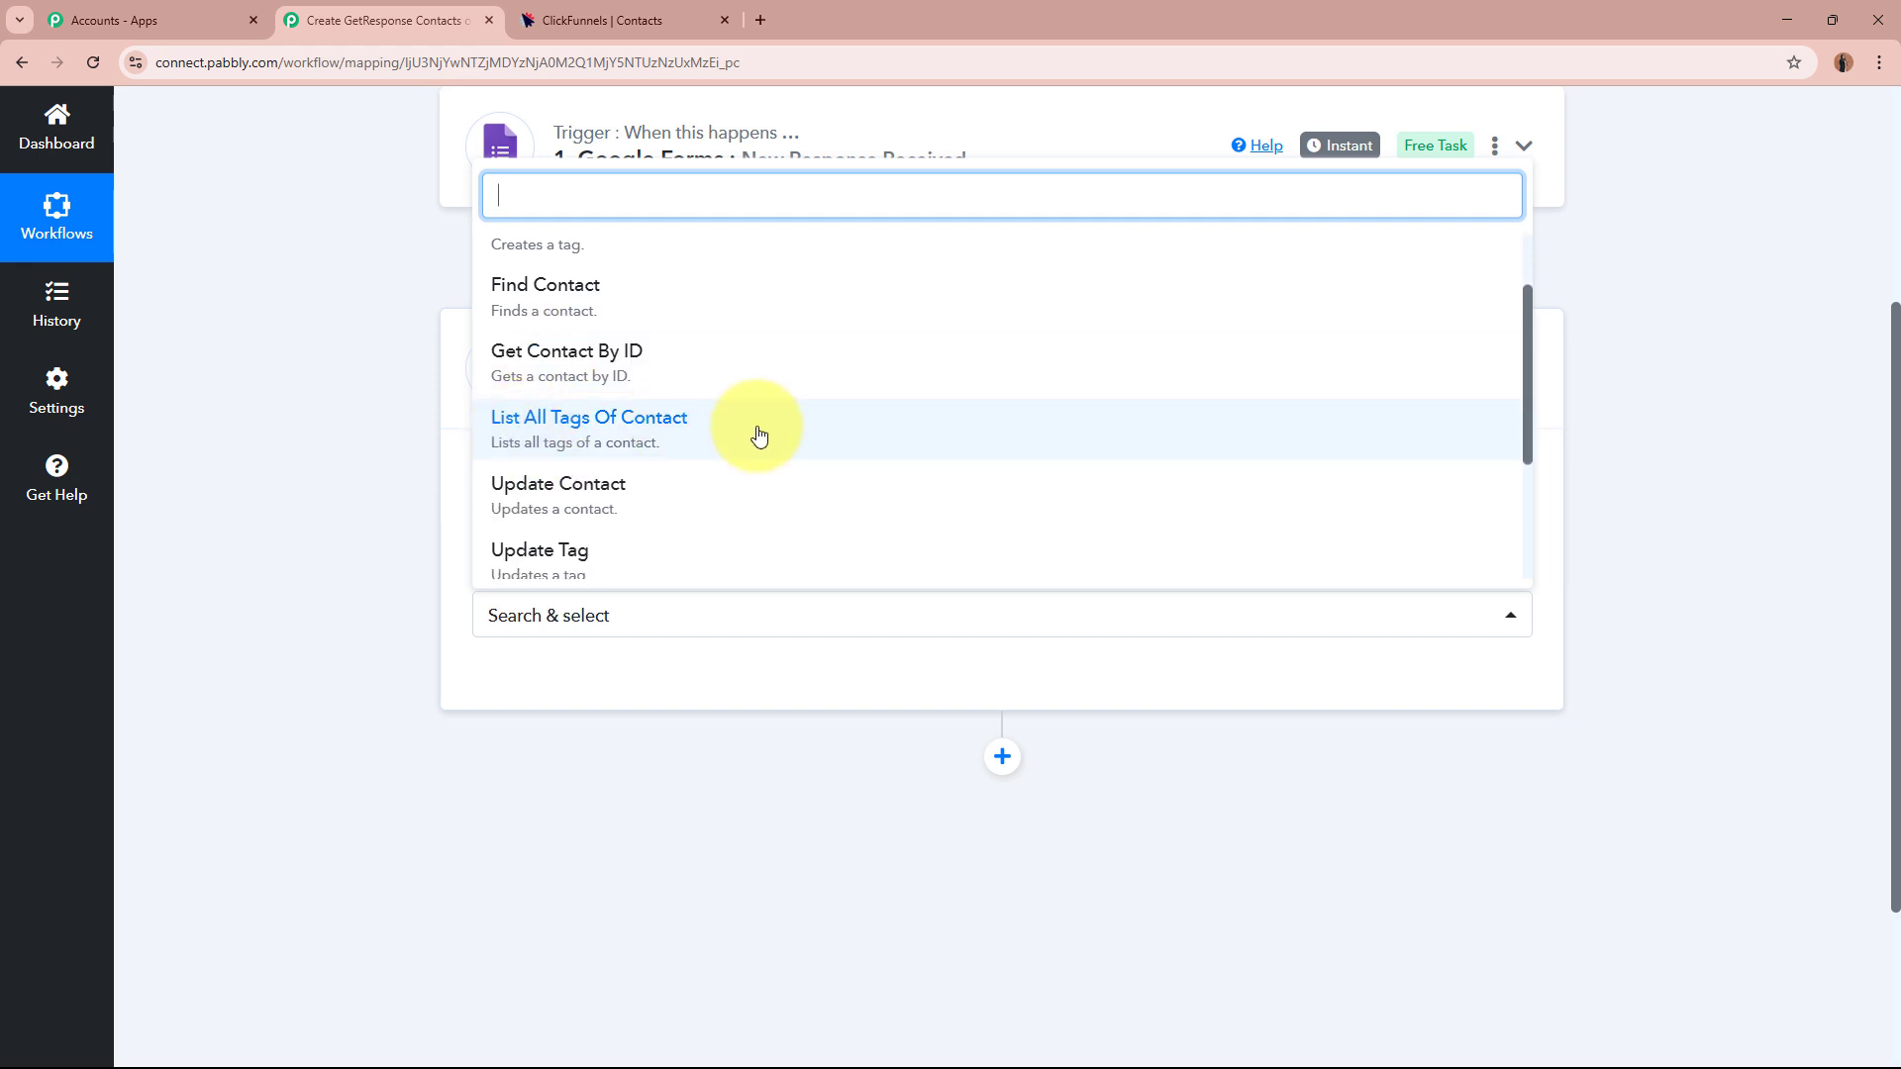
pyautogui.scroll(-1, 633, 466)
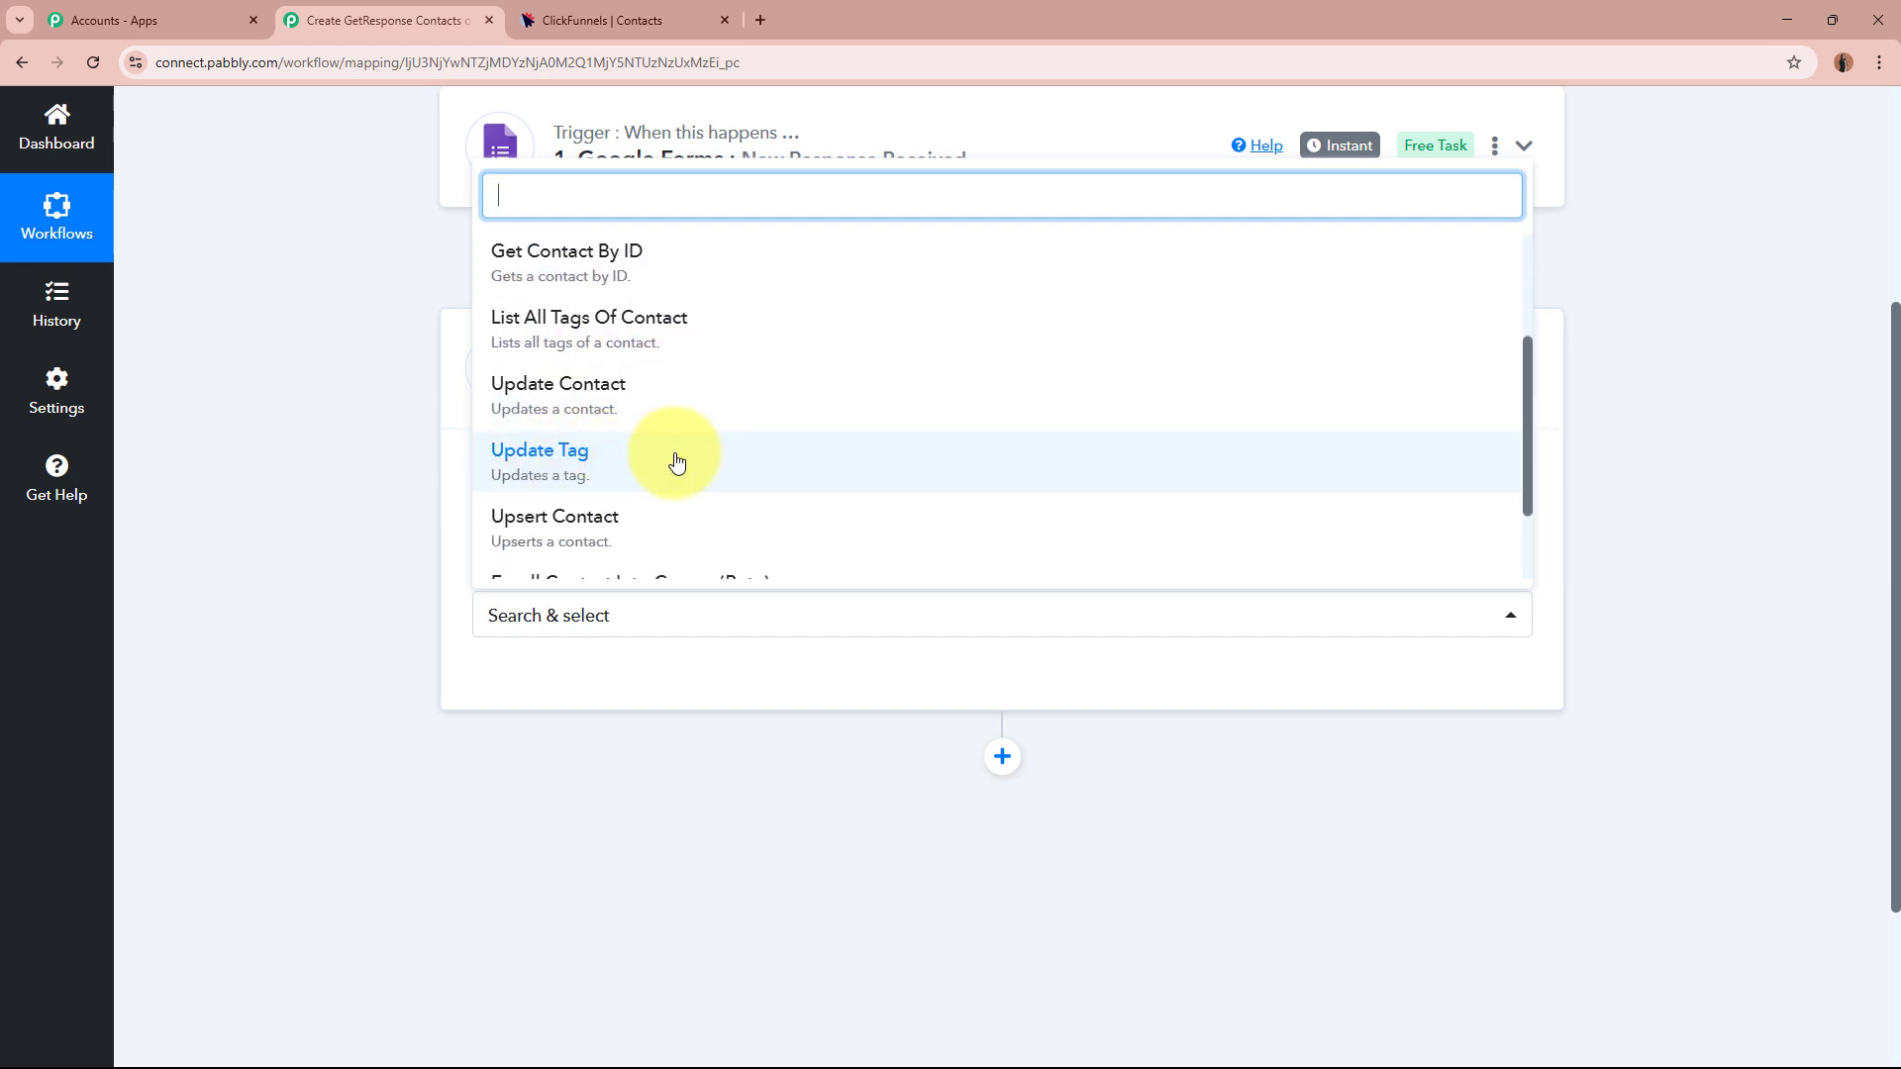
pyautogui.scroll(-1, 676, 461)
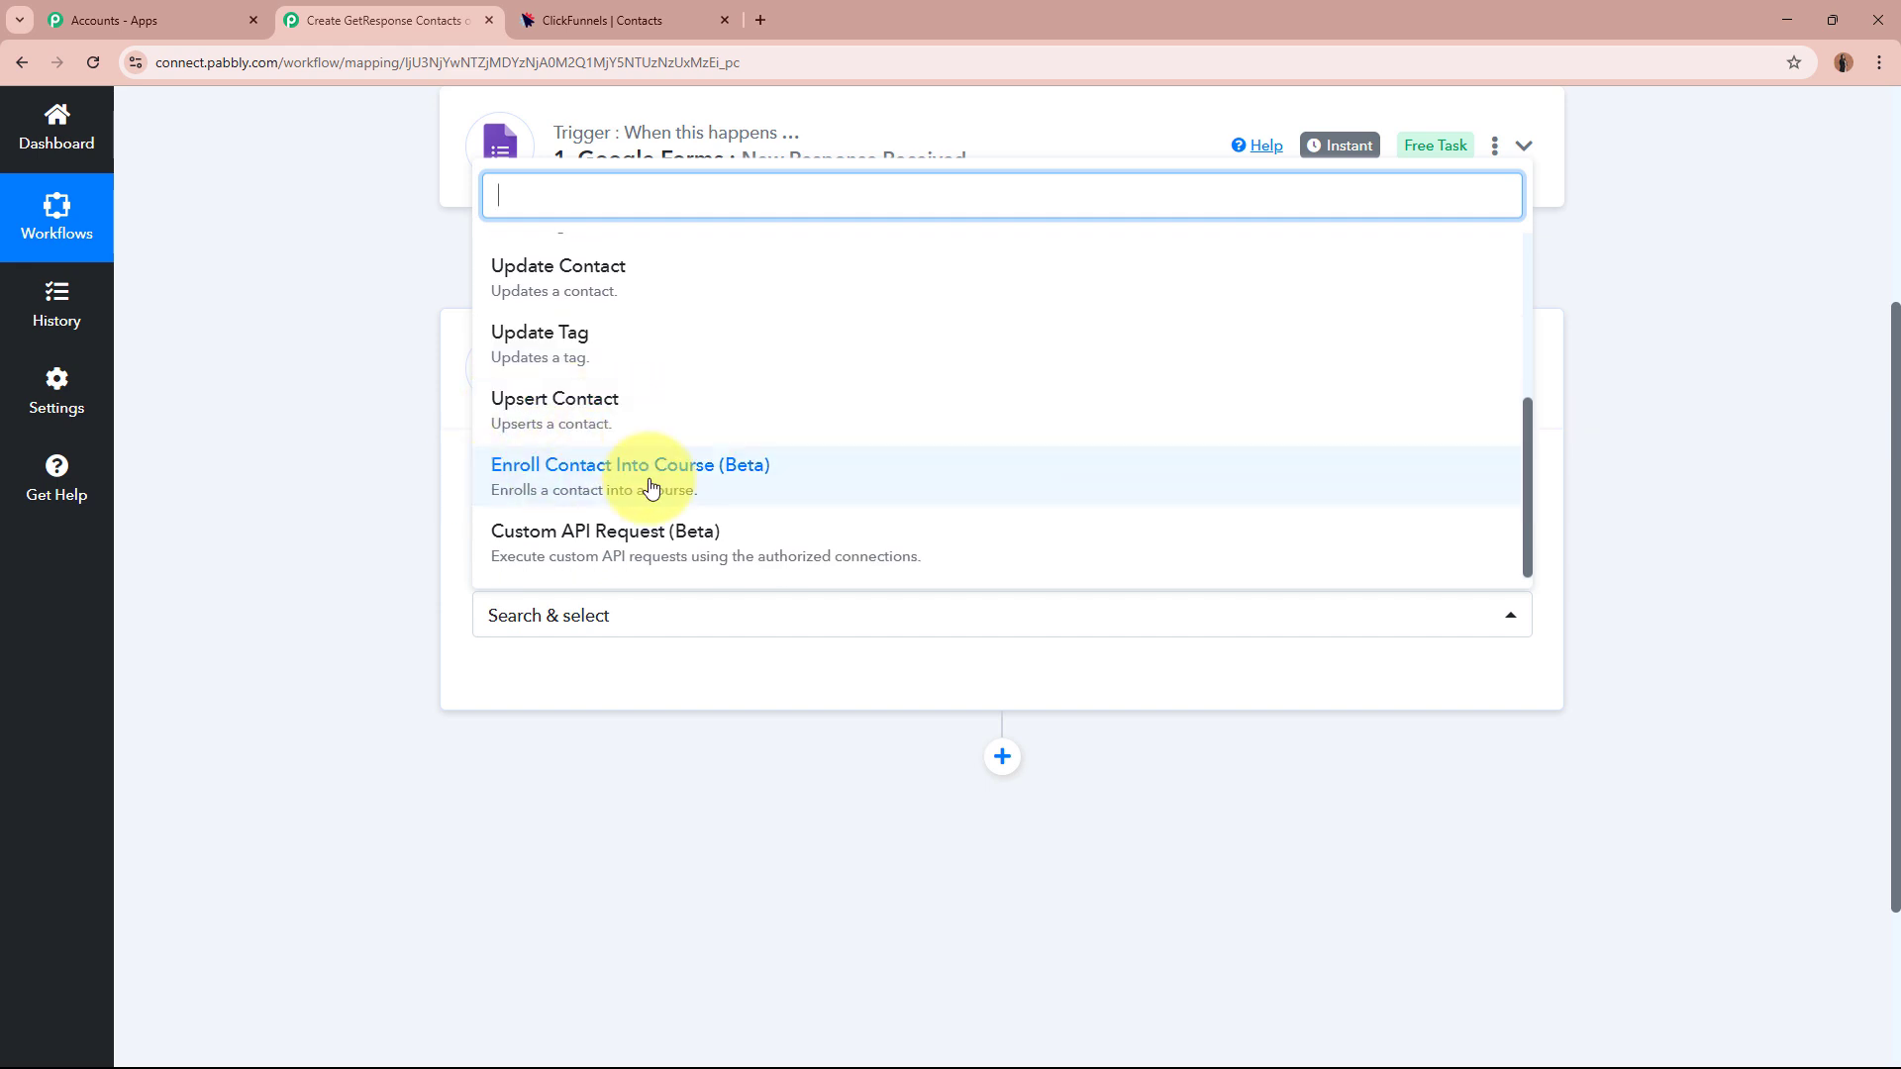
pyautogui.scroll(-1, 693, 487)
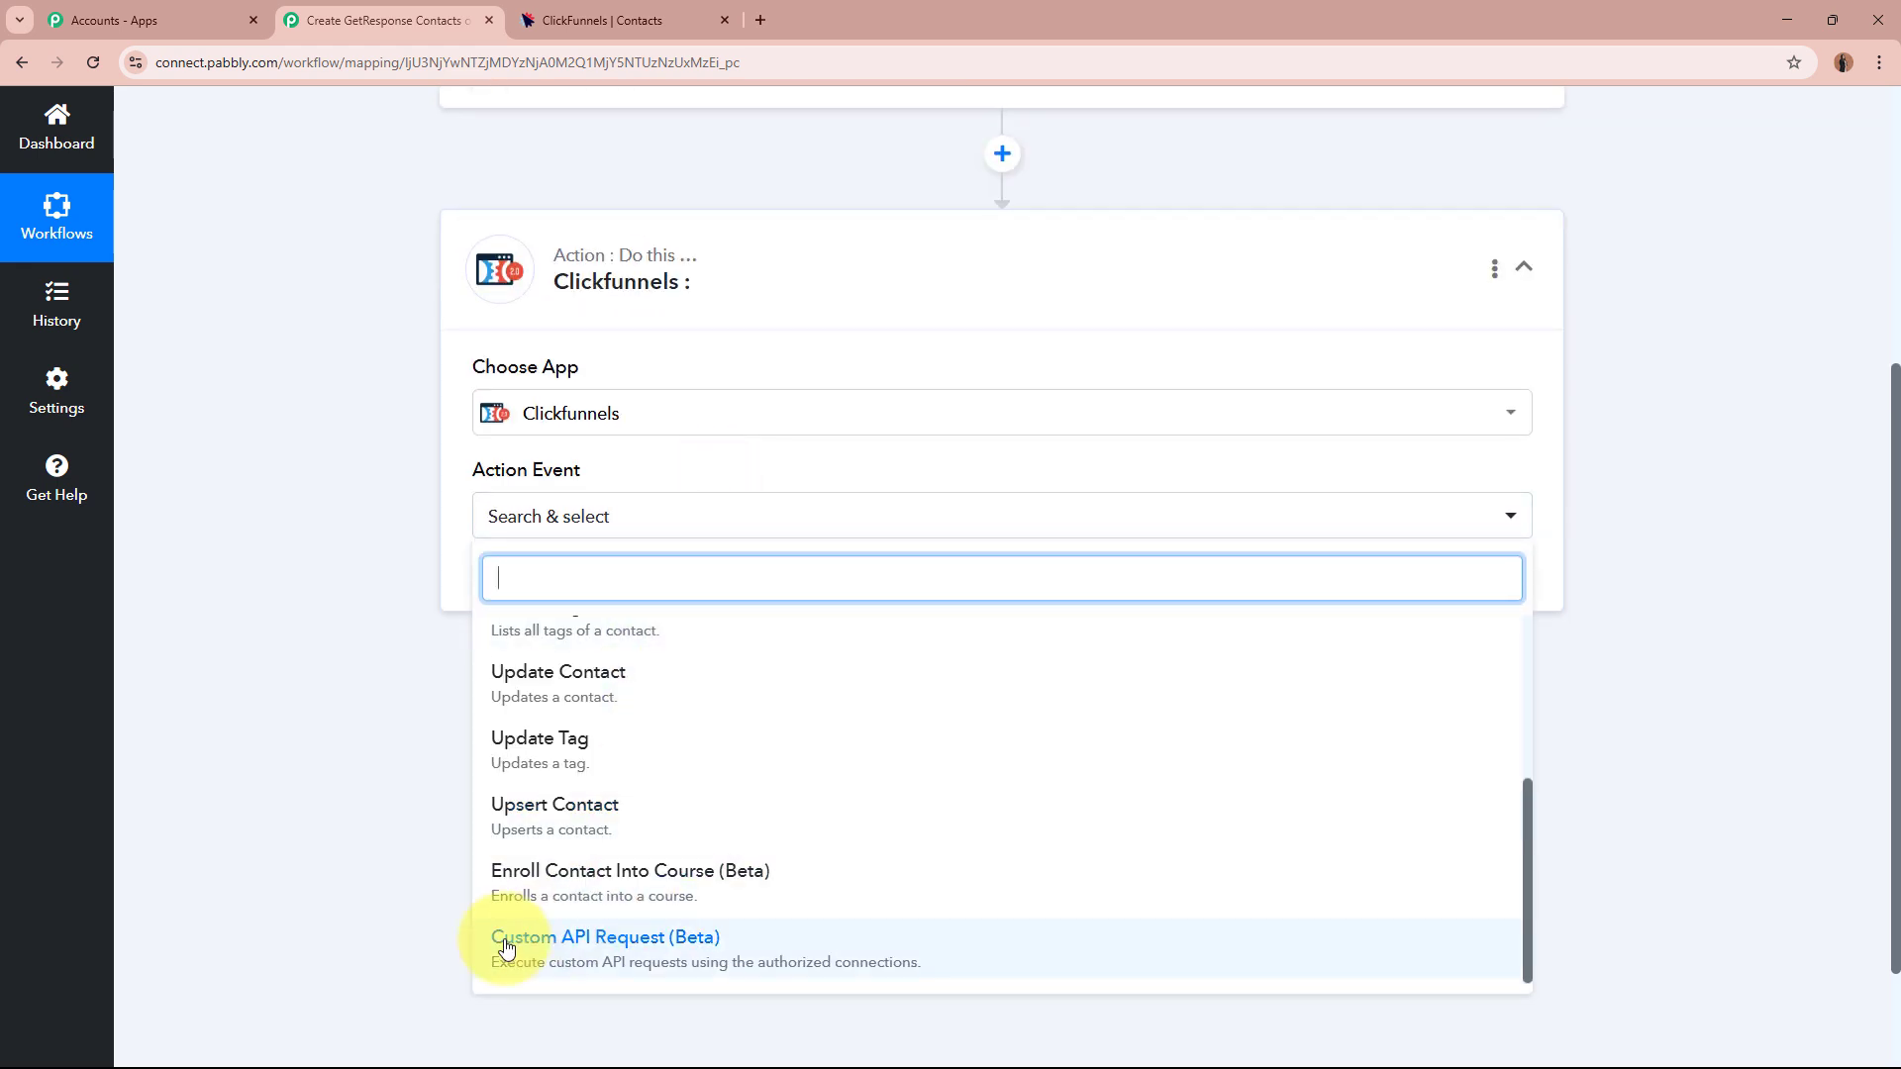
pyautogui.click(340, 579)
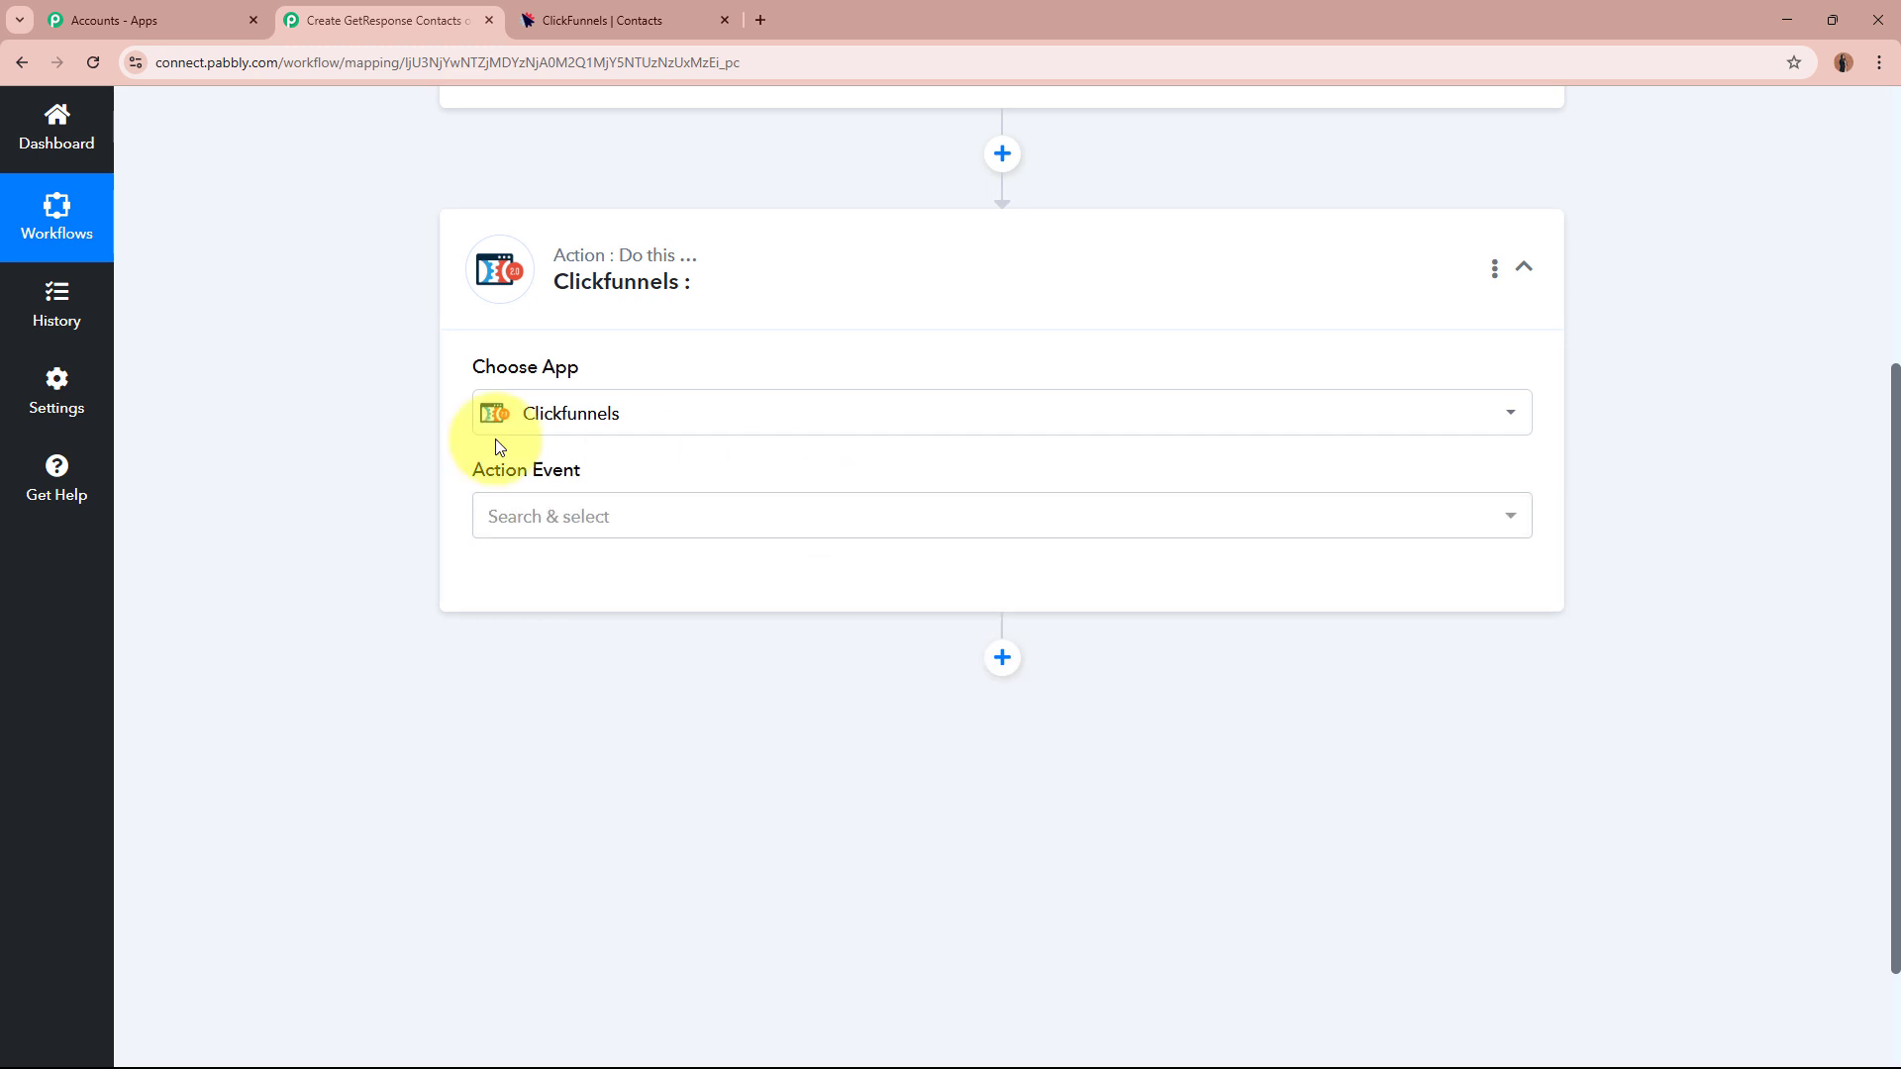
pyautogui.click(631, 515)
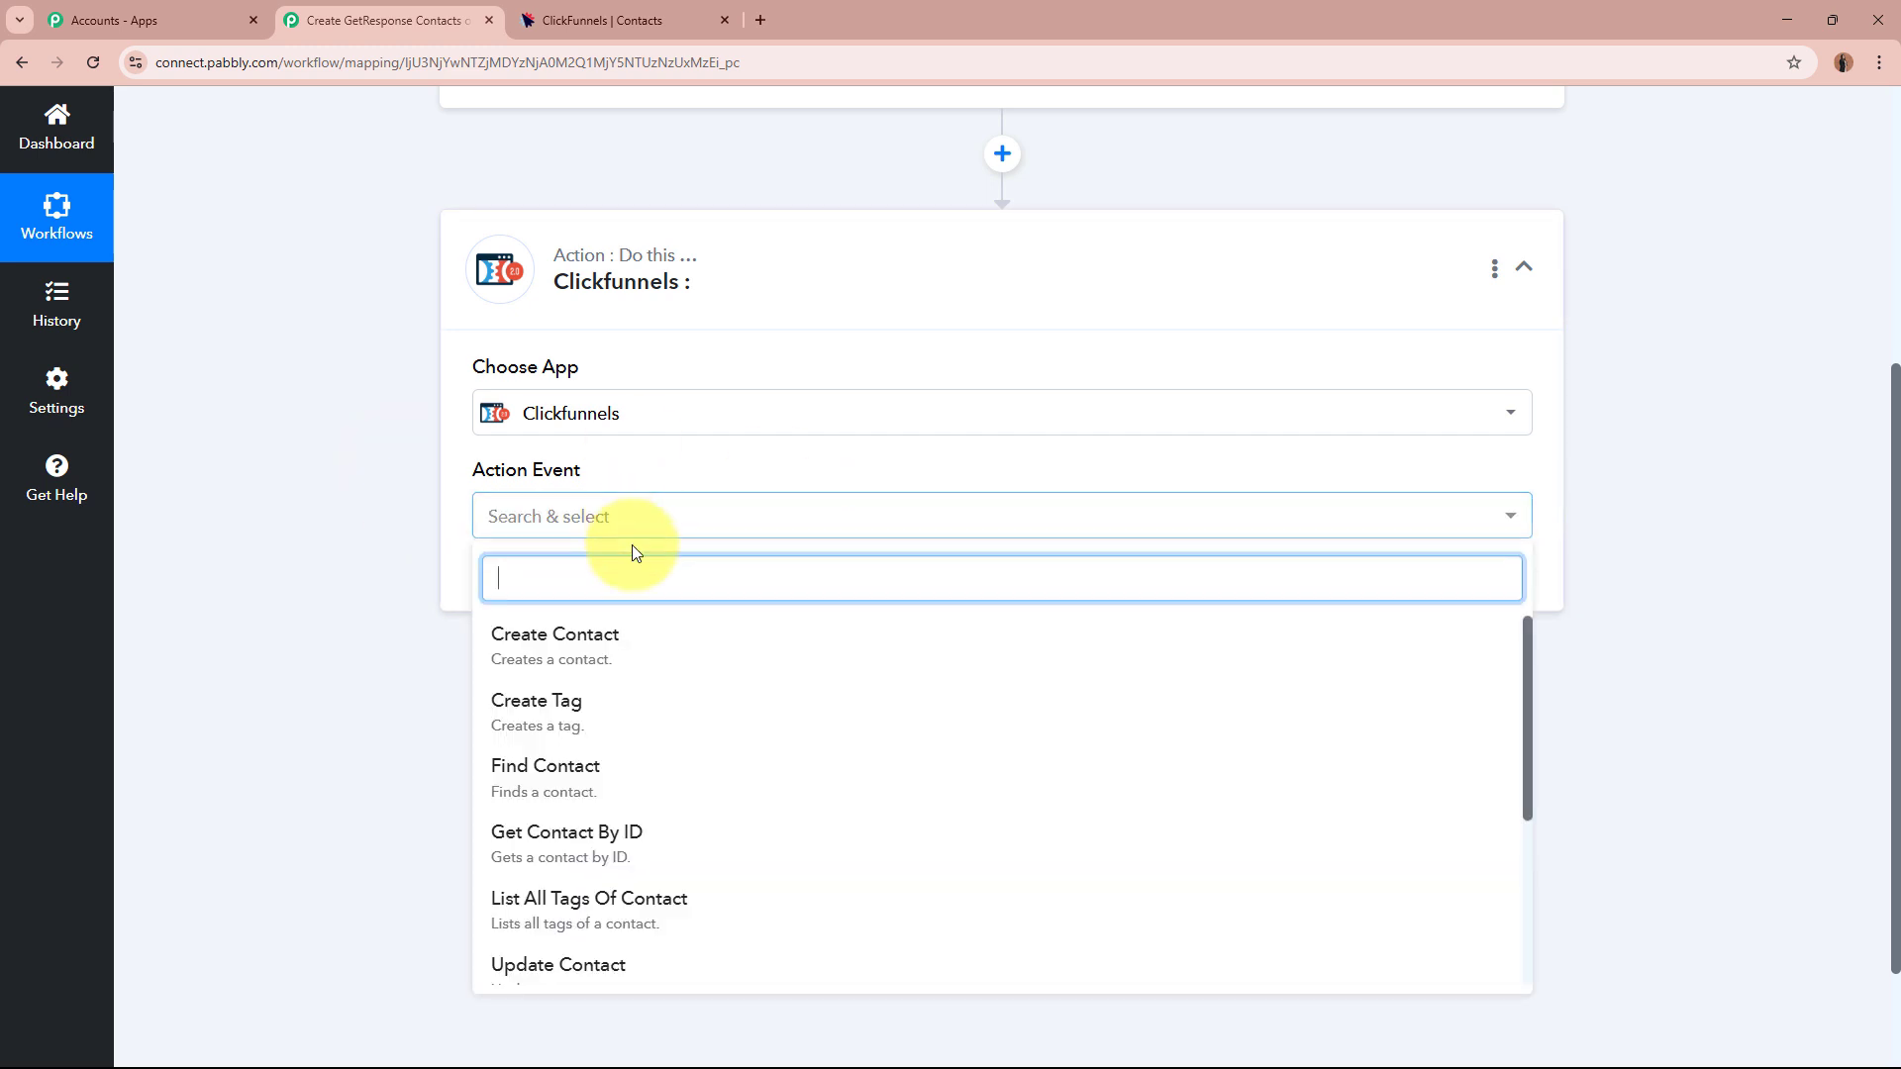
pyautogui.click(364, 512)
pyautogui.scroll(4, 365, 512)
pyautogui.scroll(-2, 821, 483)
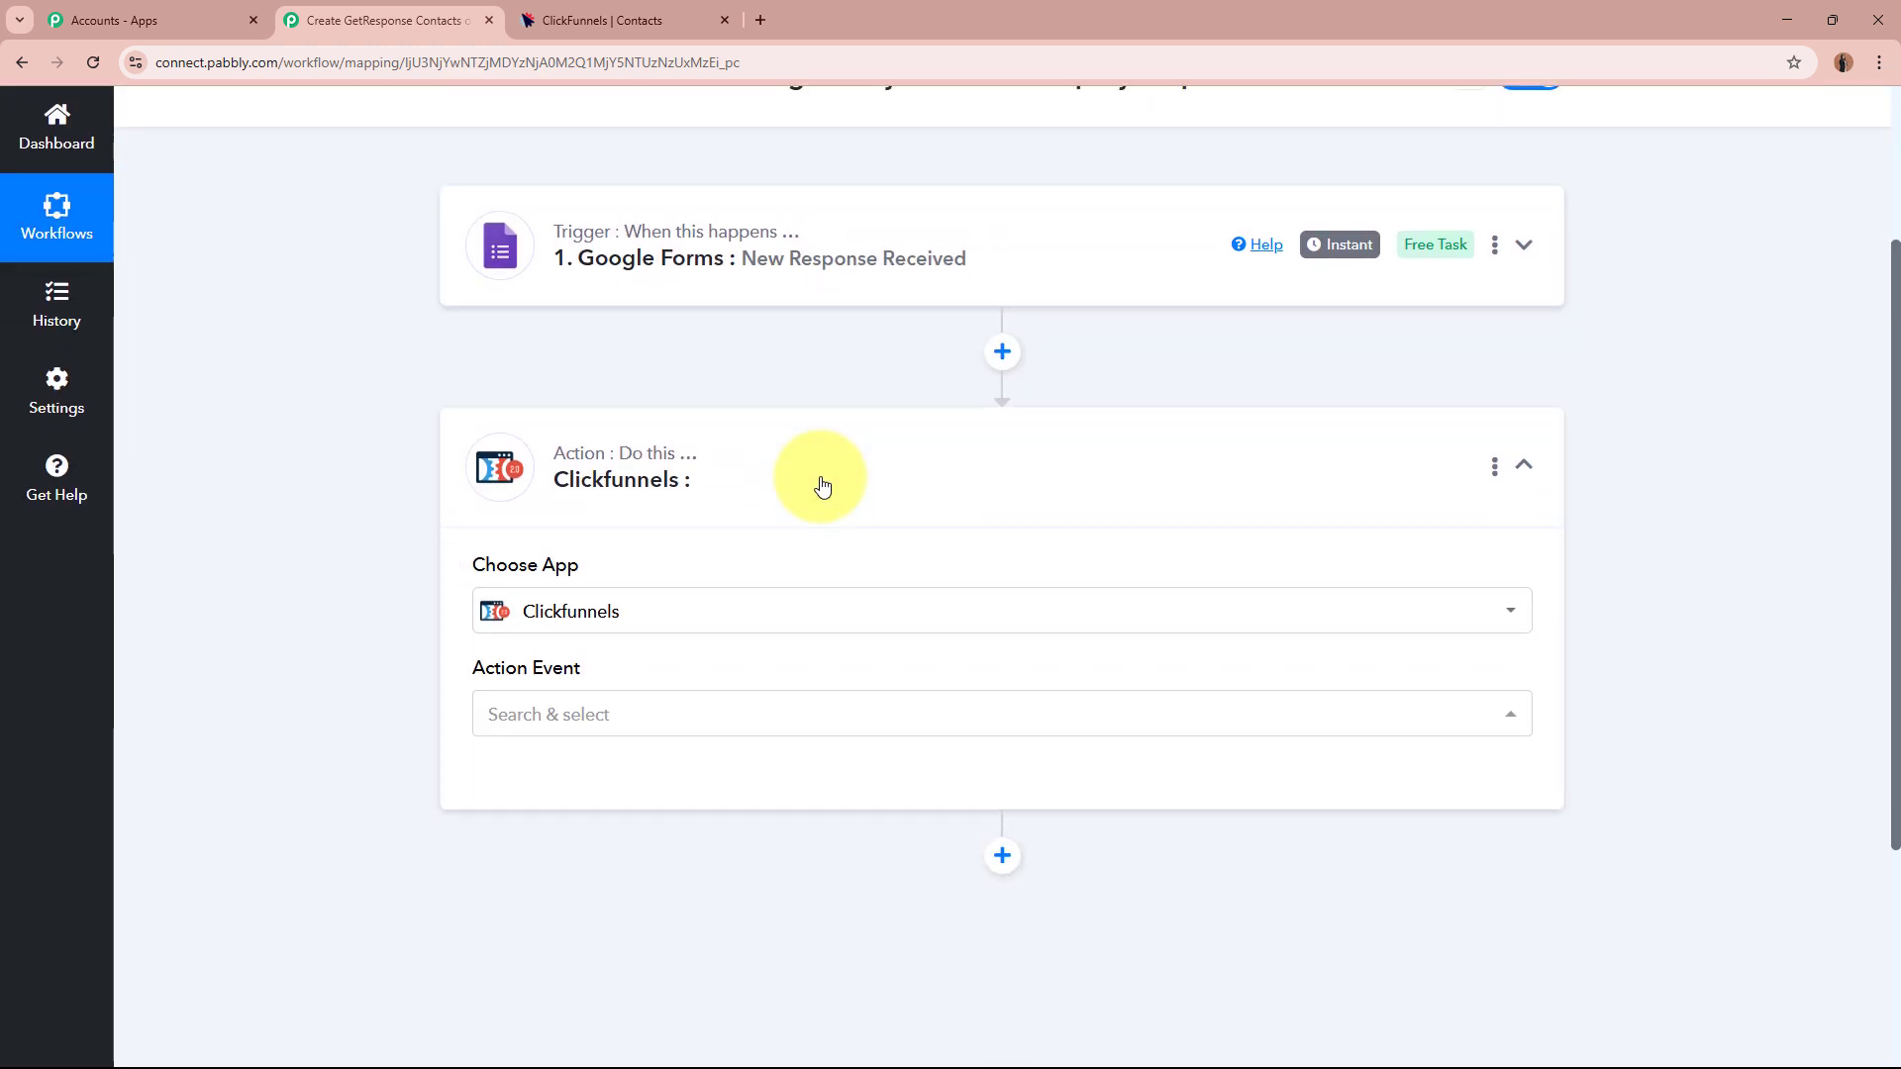
pyautogui.scroll(-2, 821, 483)
pyautogui.click(670, 515)
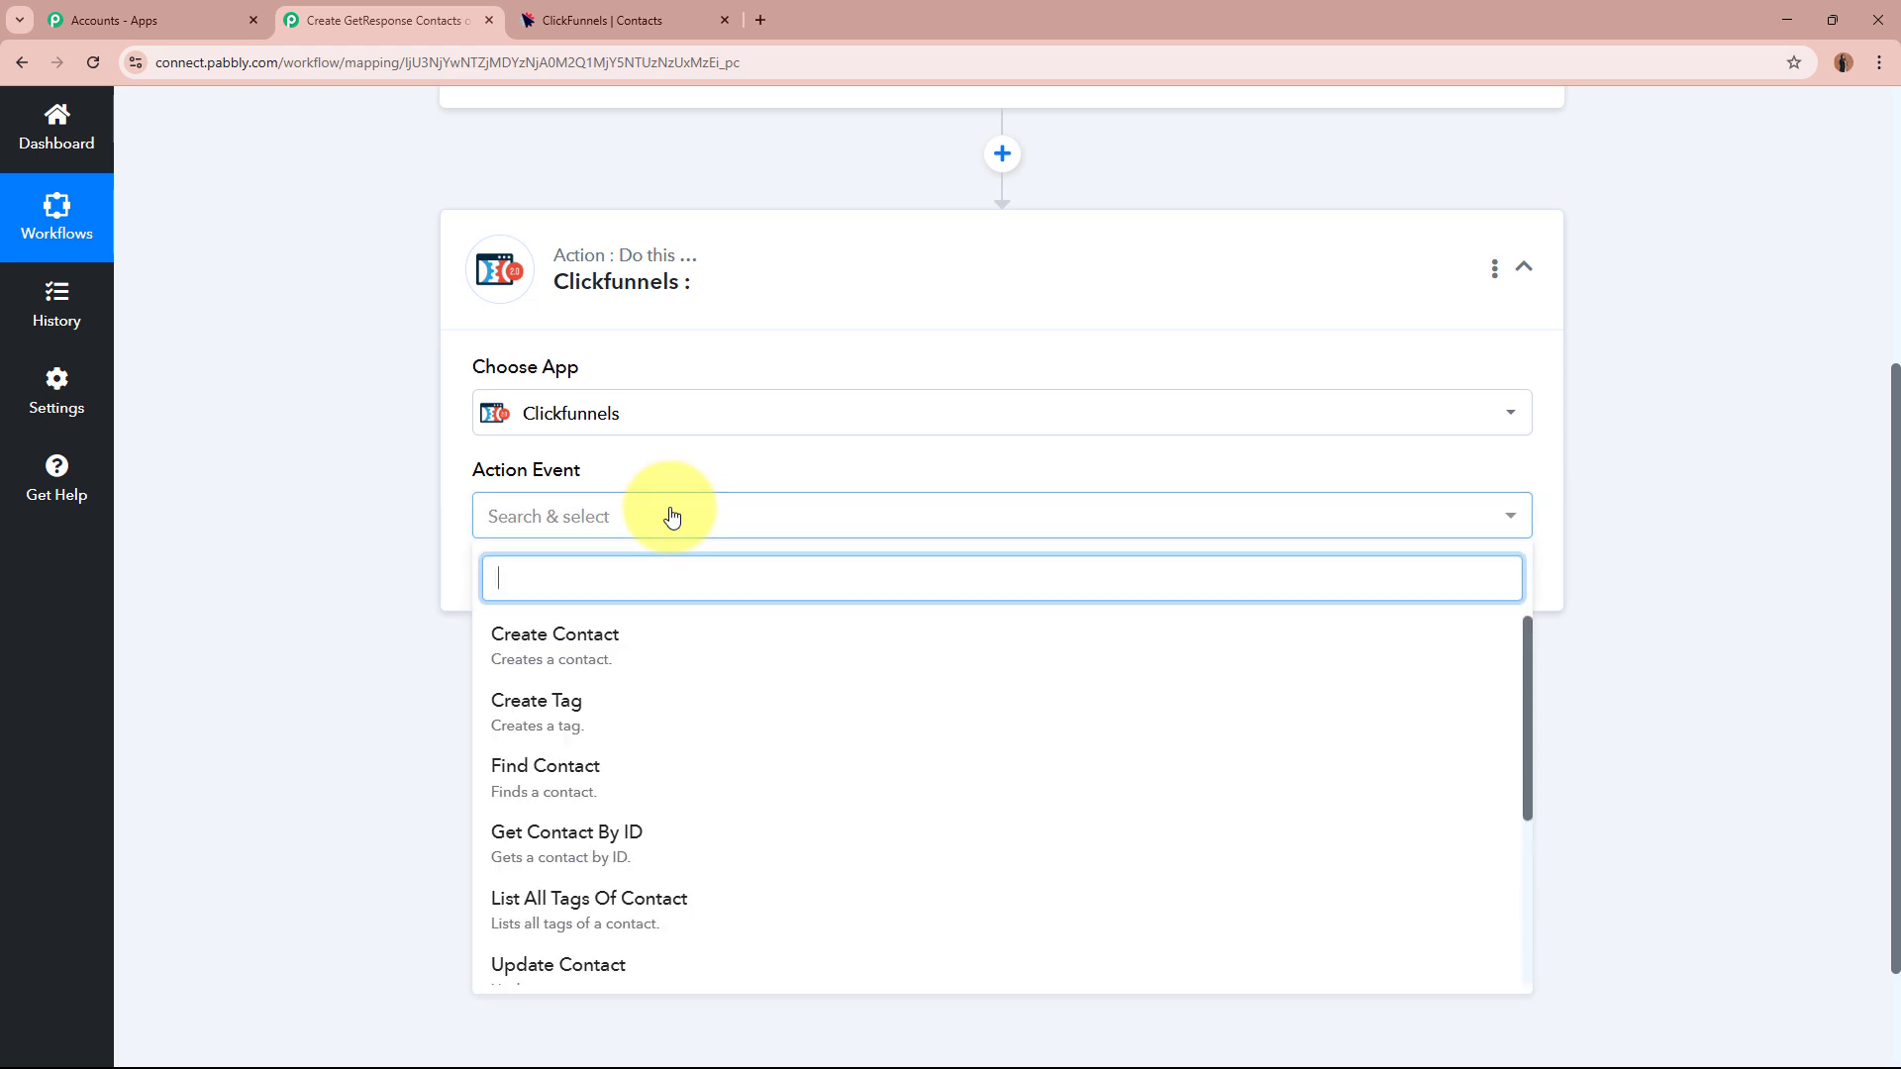
pyautogui.click(635, 649)
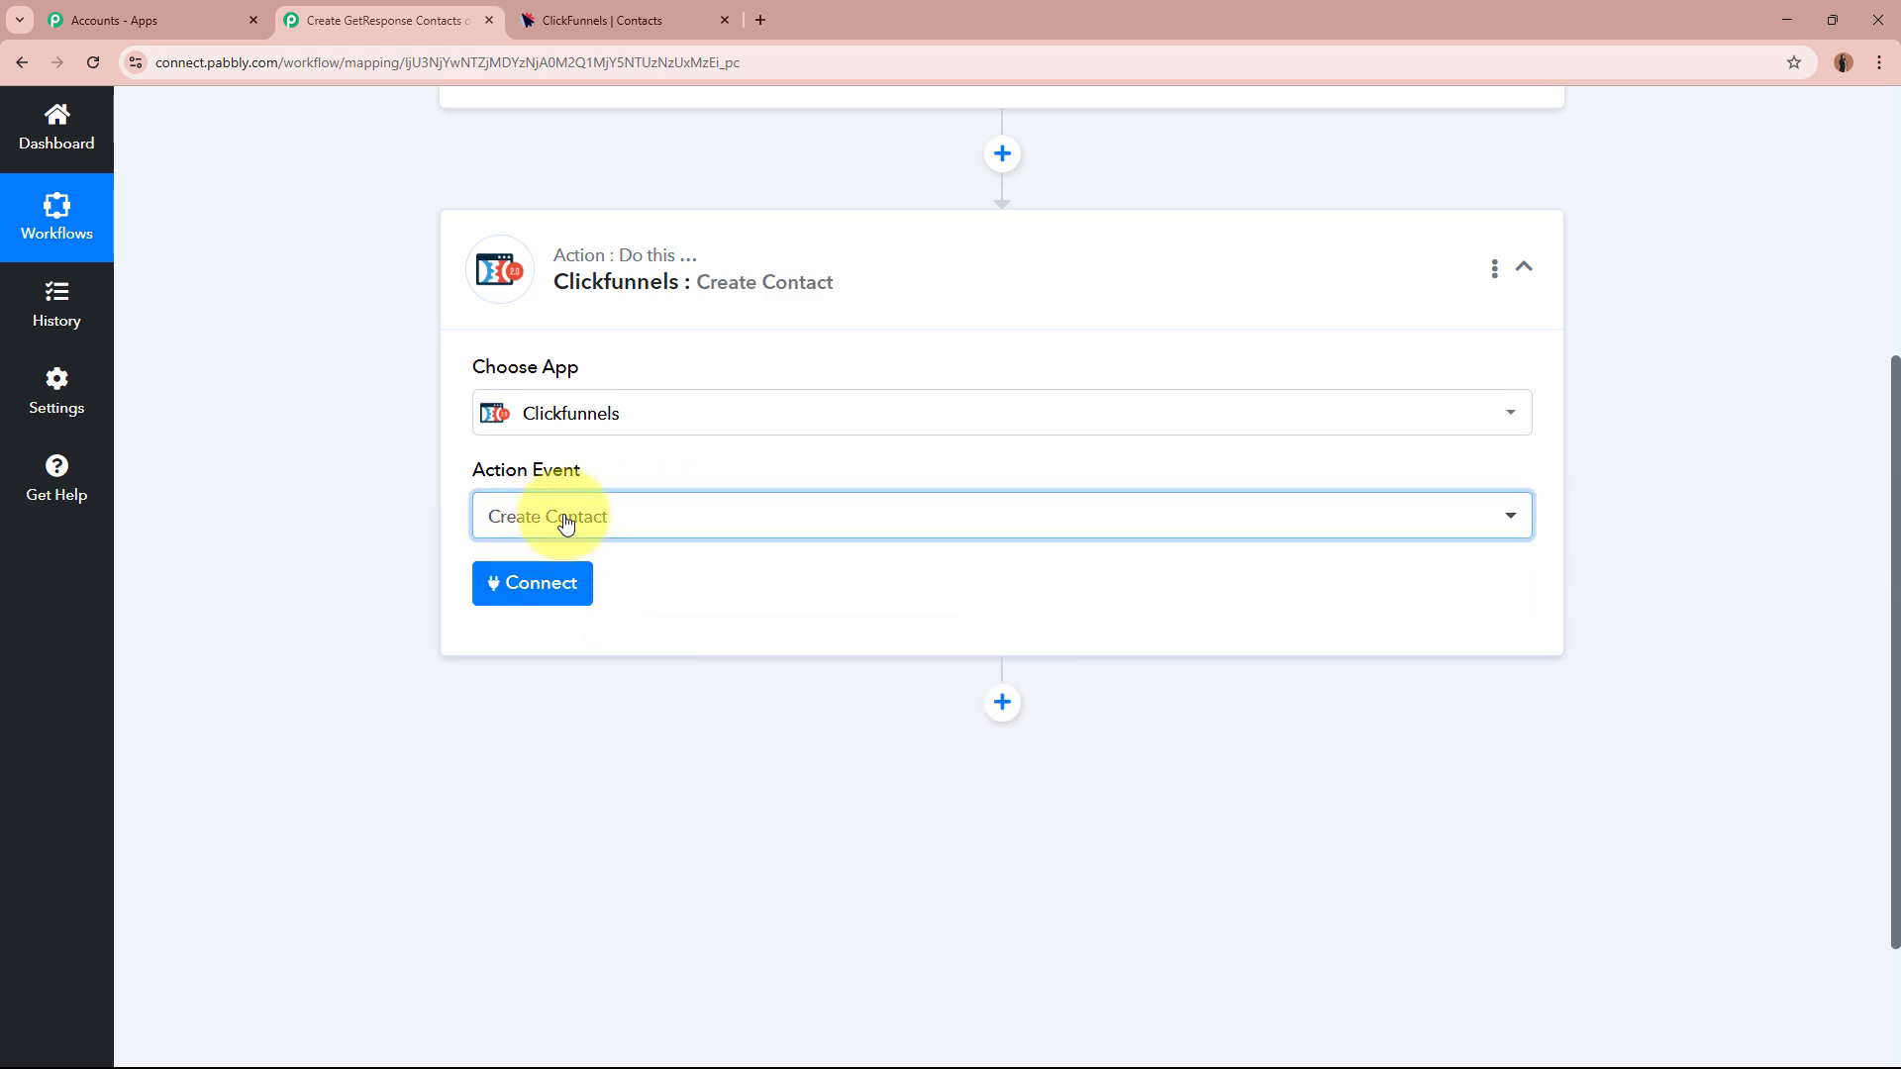
# Choose Add New Connection for ClickFunnels and review the token instructions in the side panel.
pyautogui.click(565, 585)
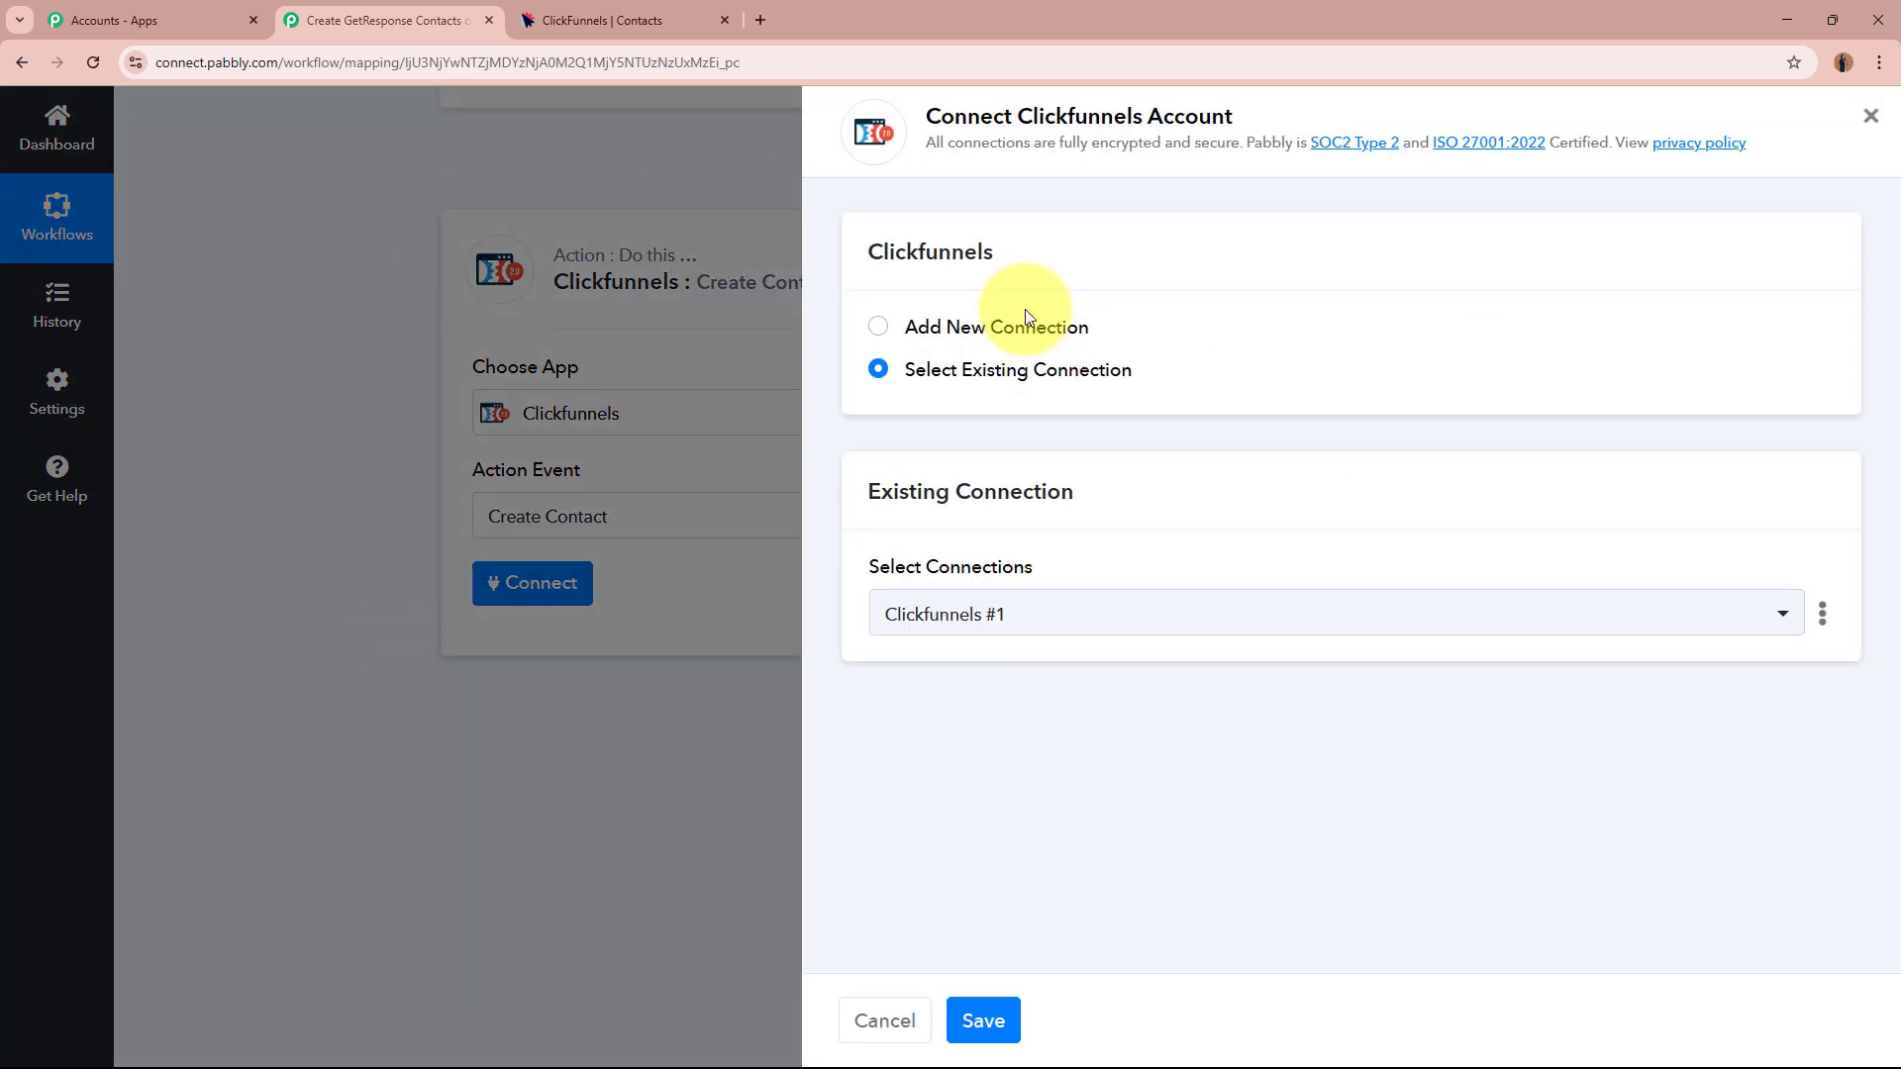
pyautogui.click(876, 328)
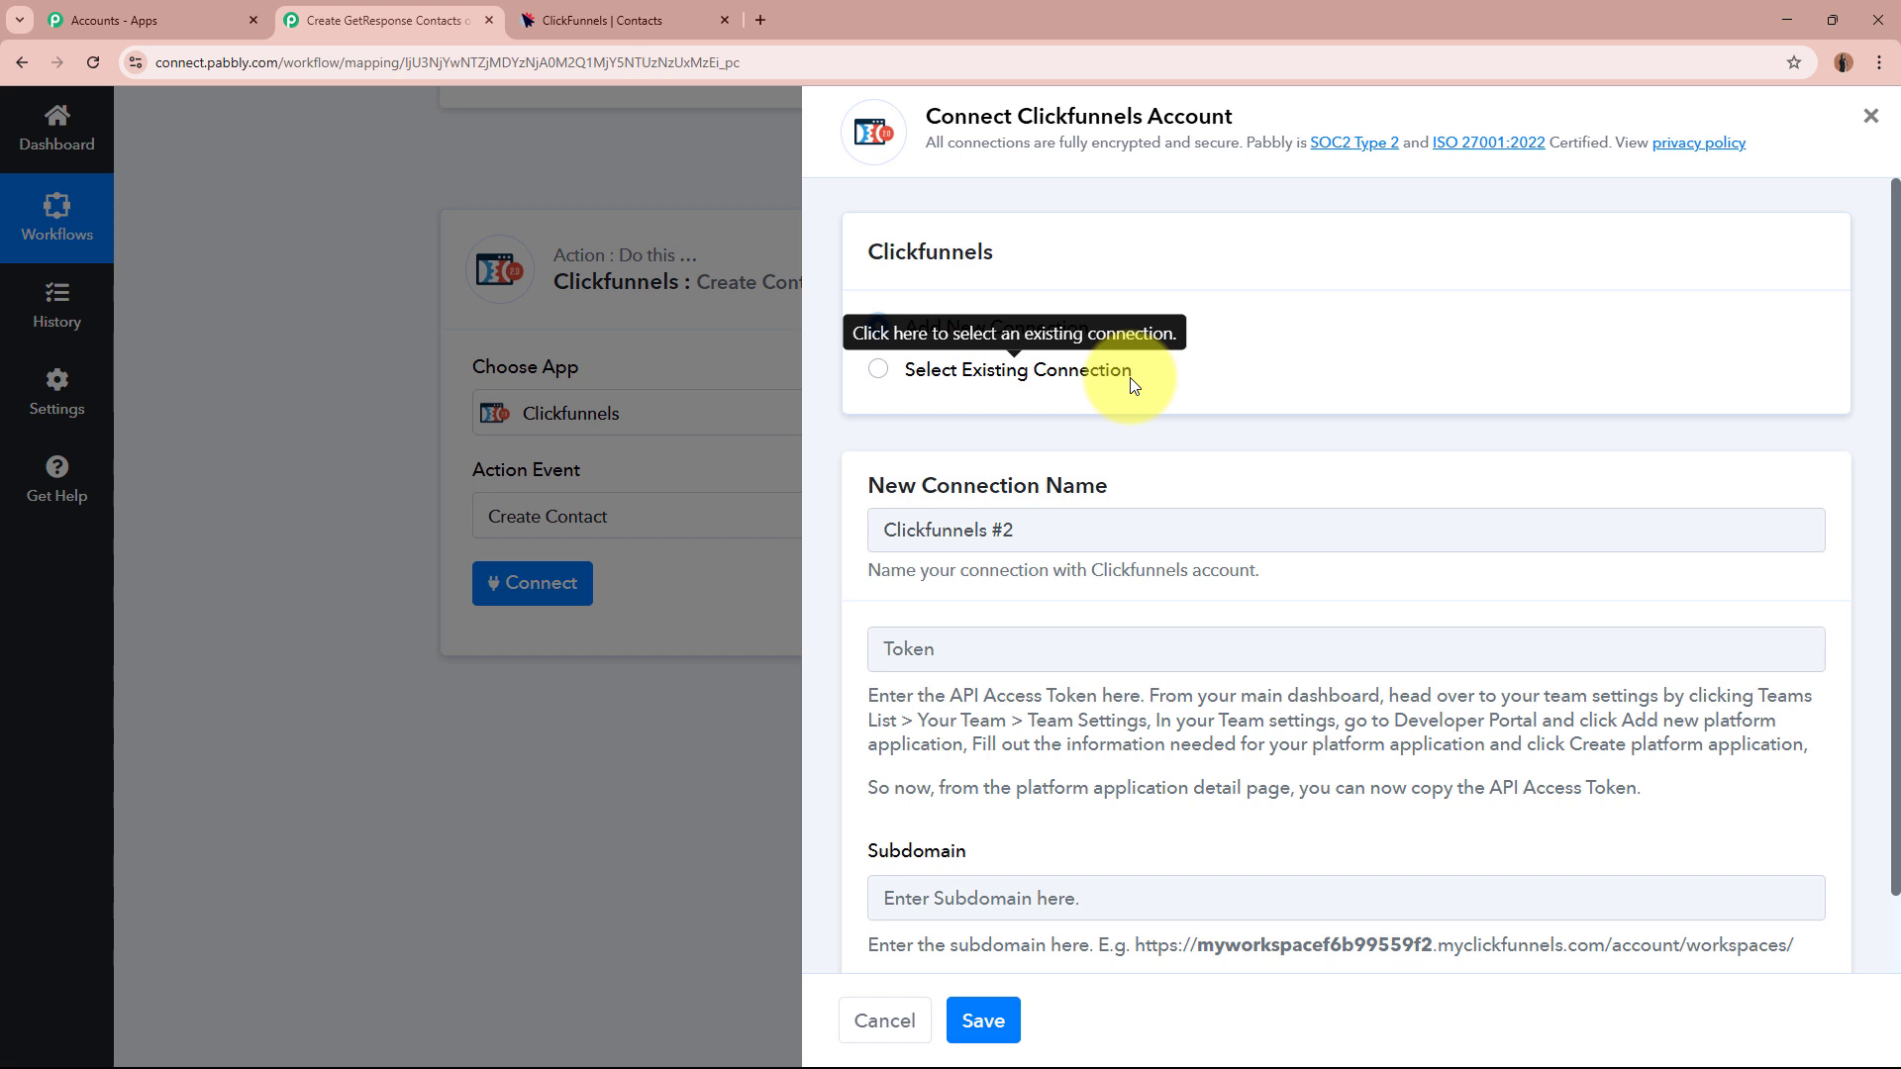
pyautogui.scroll(-1, 1129, 384)
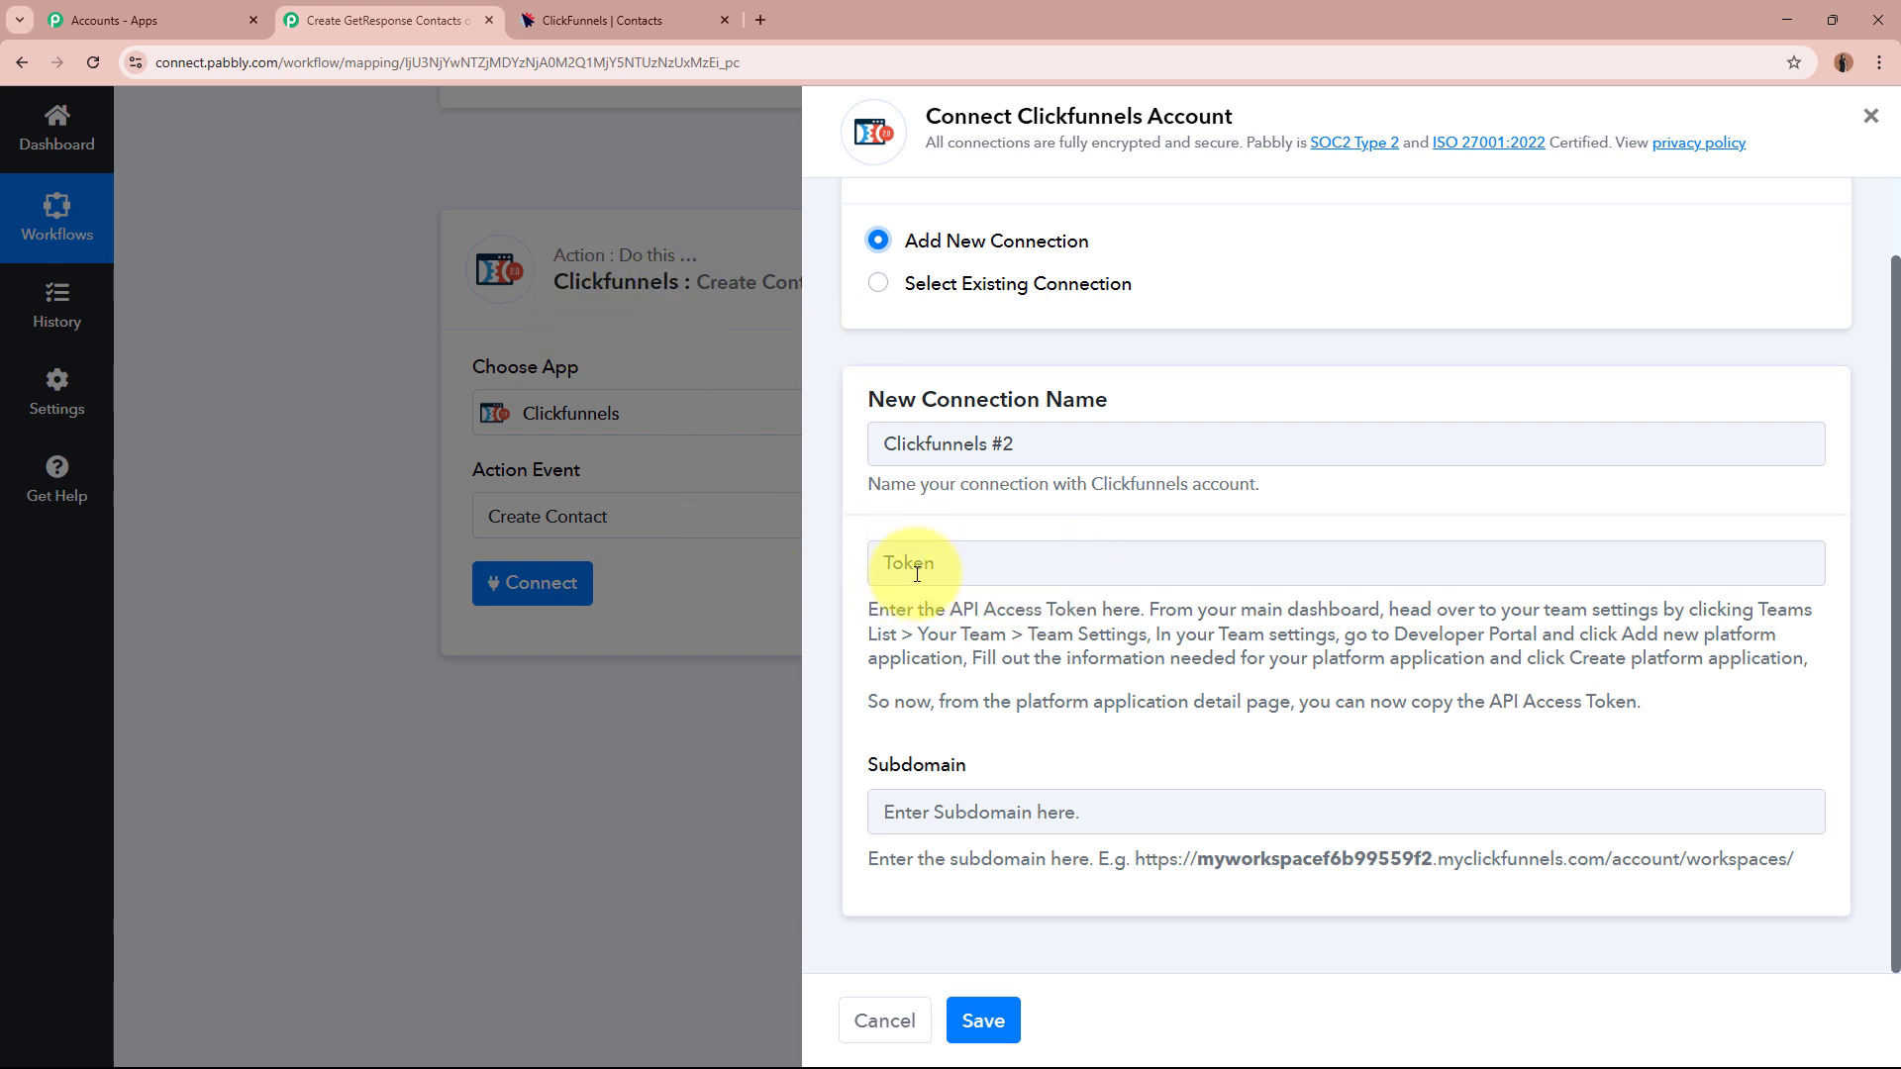
pyautogui.moveTo(870, 605); pyautogui.dragTo(1818, 663)
pyautogui.click(1817, 663)
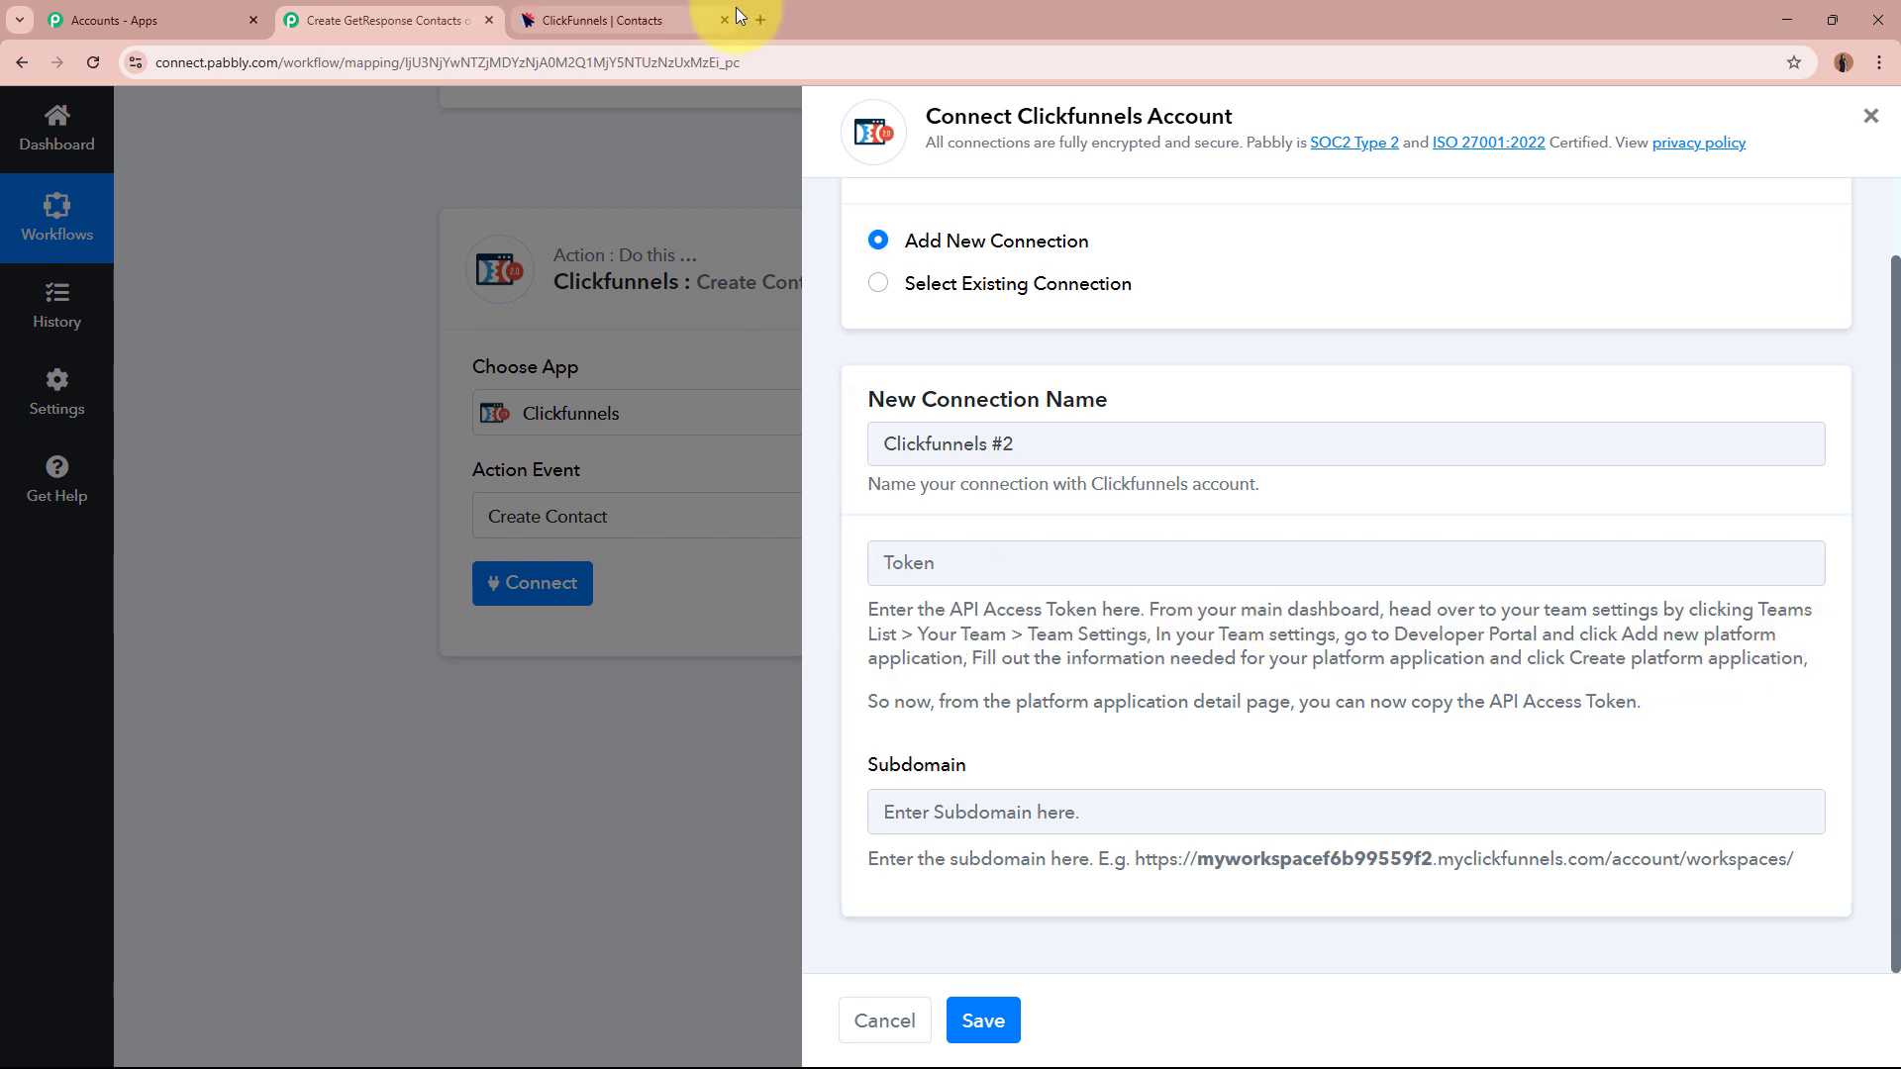
# Go from ClickFunnels workspace settings to team settings in a new tab, then Developer Portal.
pyautogui.click(620, 18)
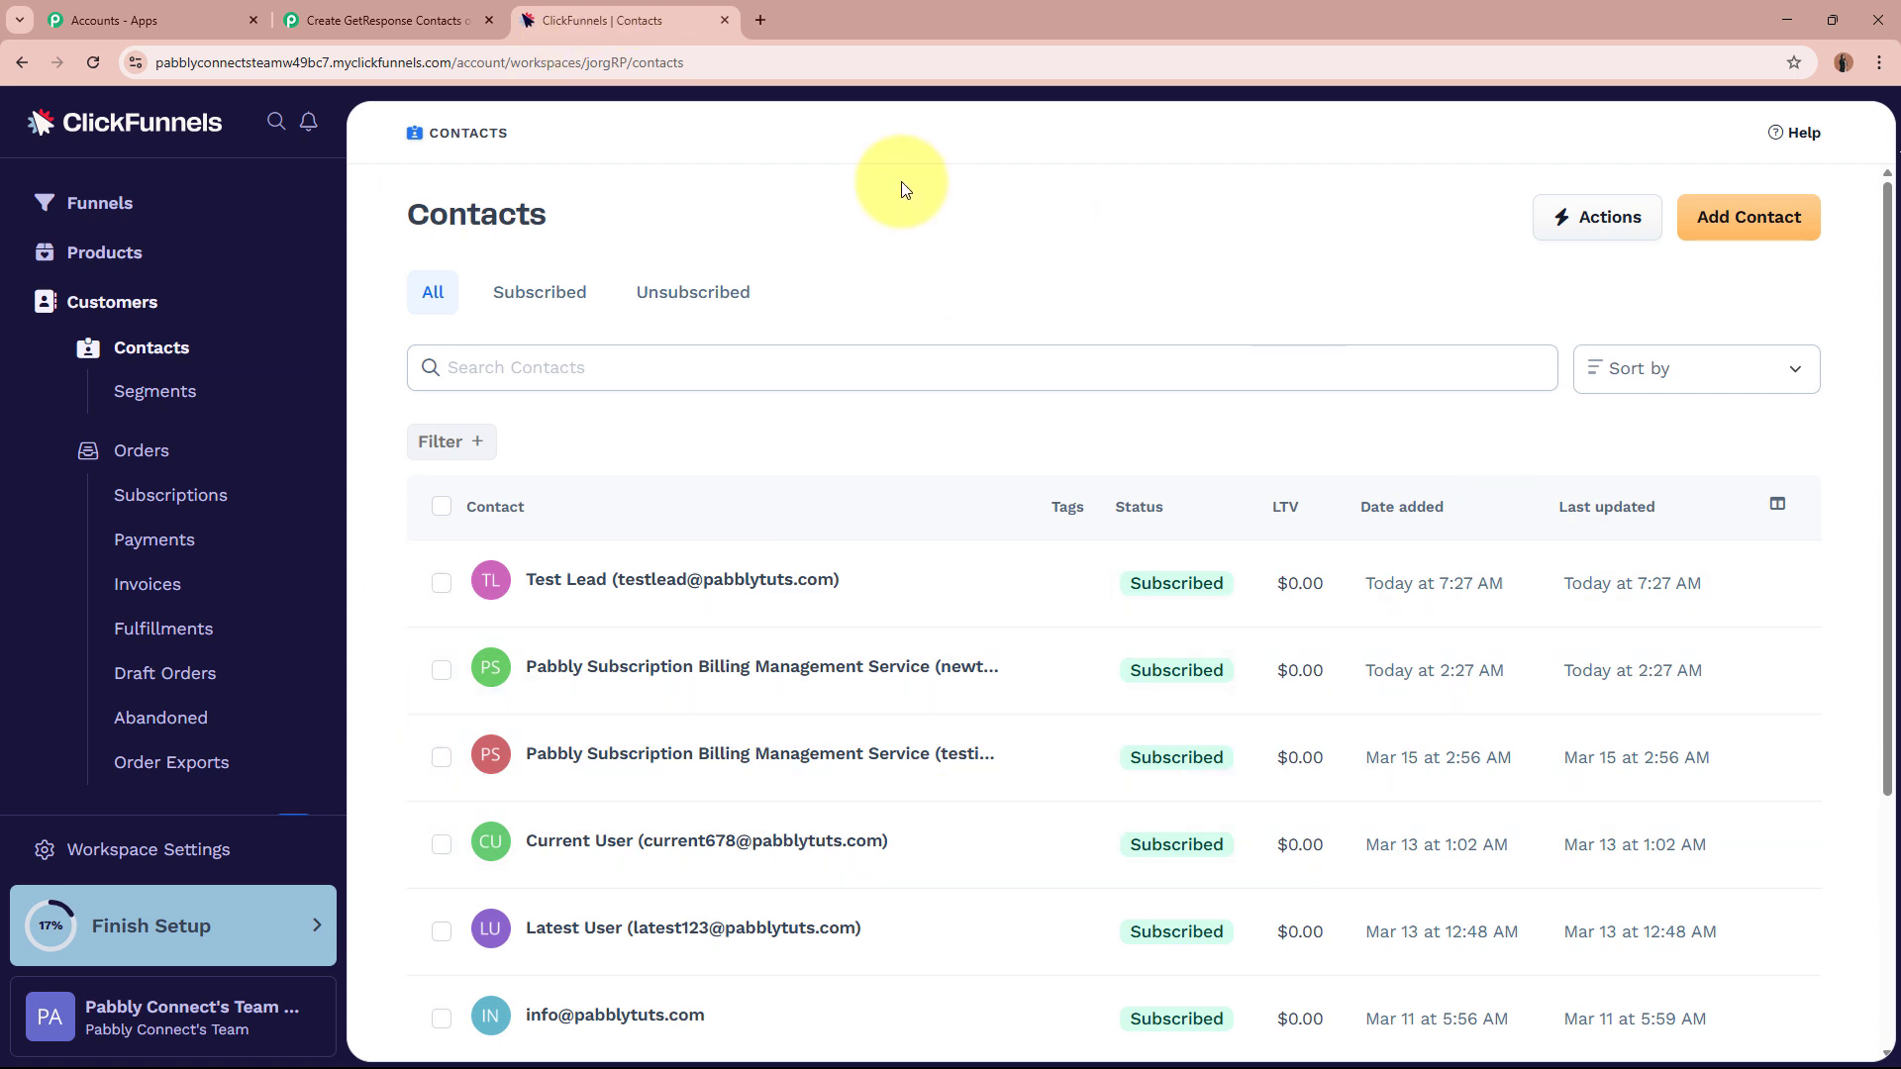
pyautogui.click(138, 864)
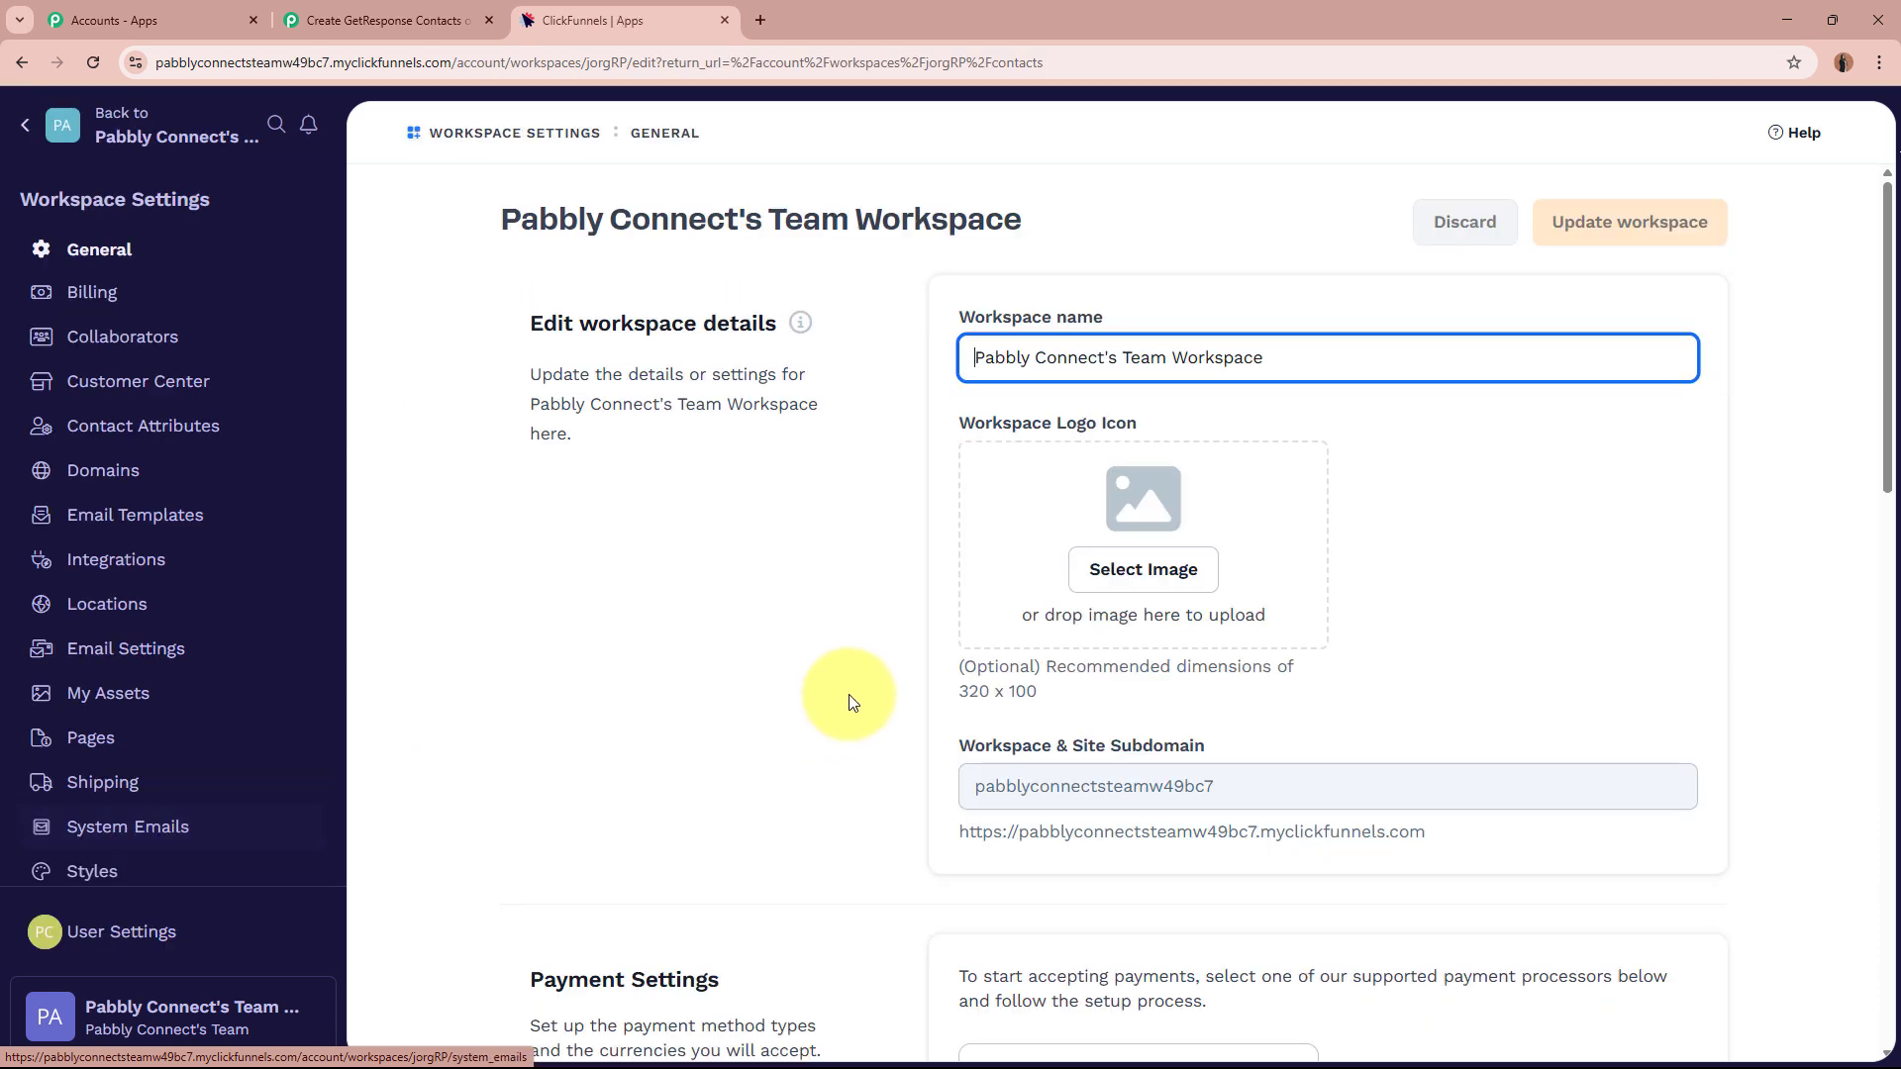
pyautogui.scroll(-8, 817, 592)
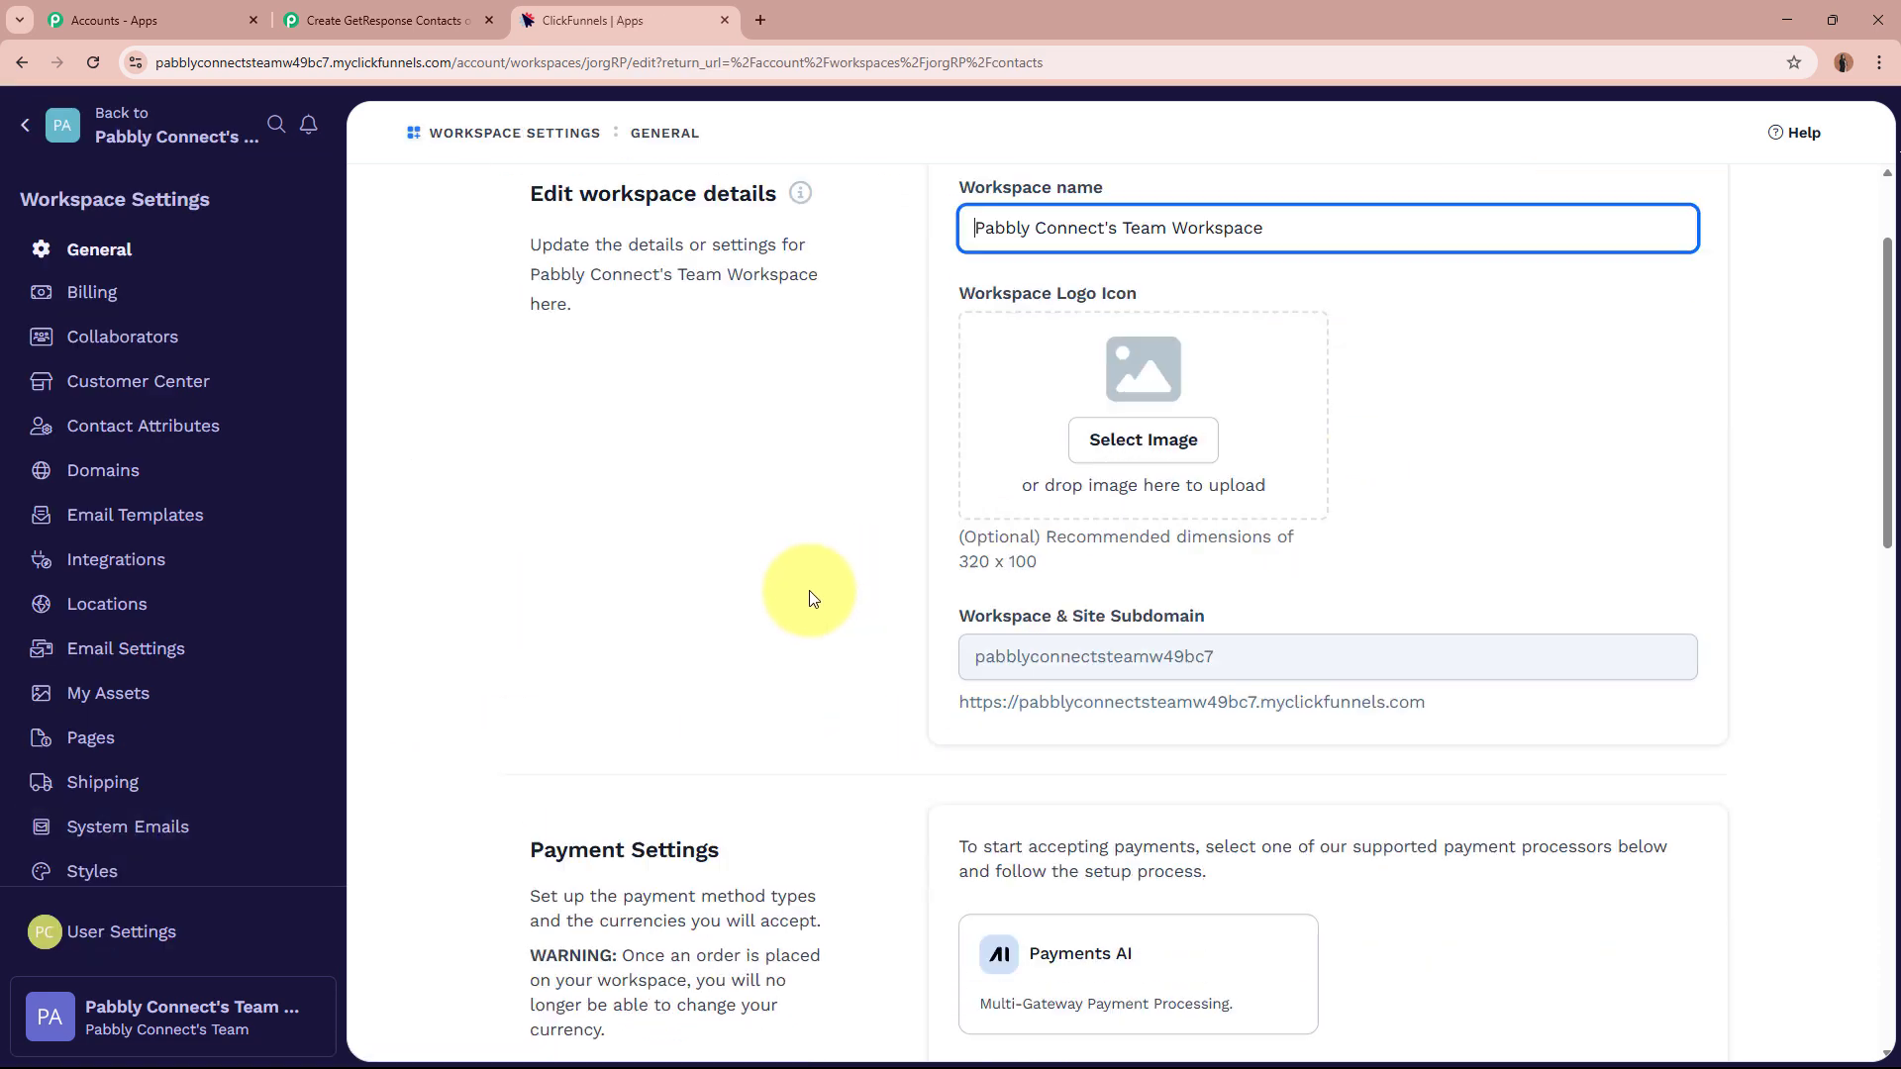
pyautogui.scroll(-2, 810, 598)
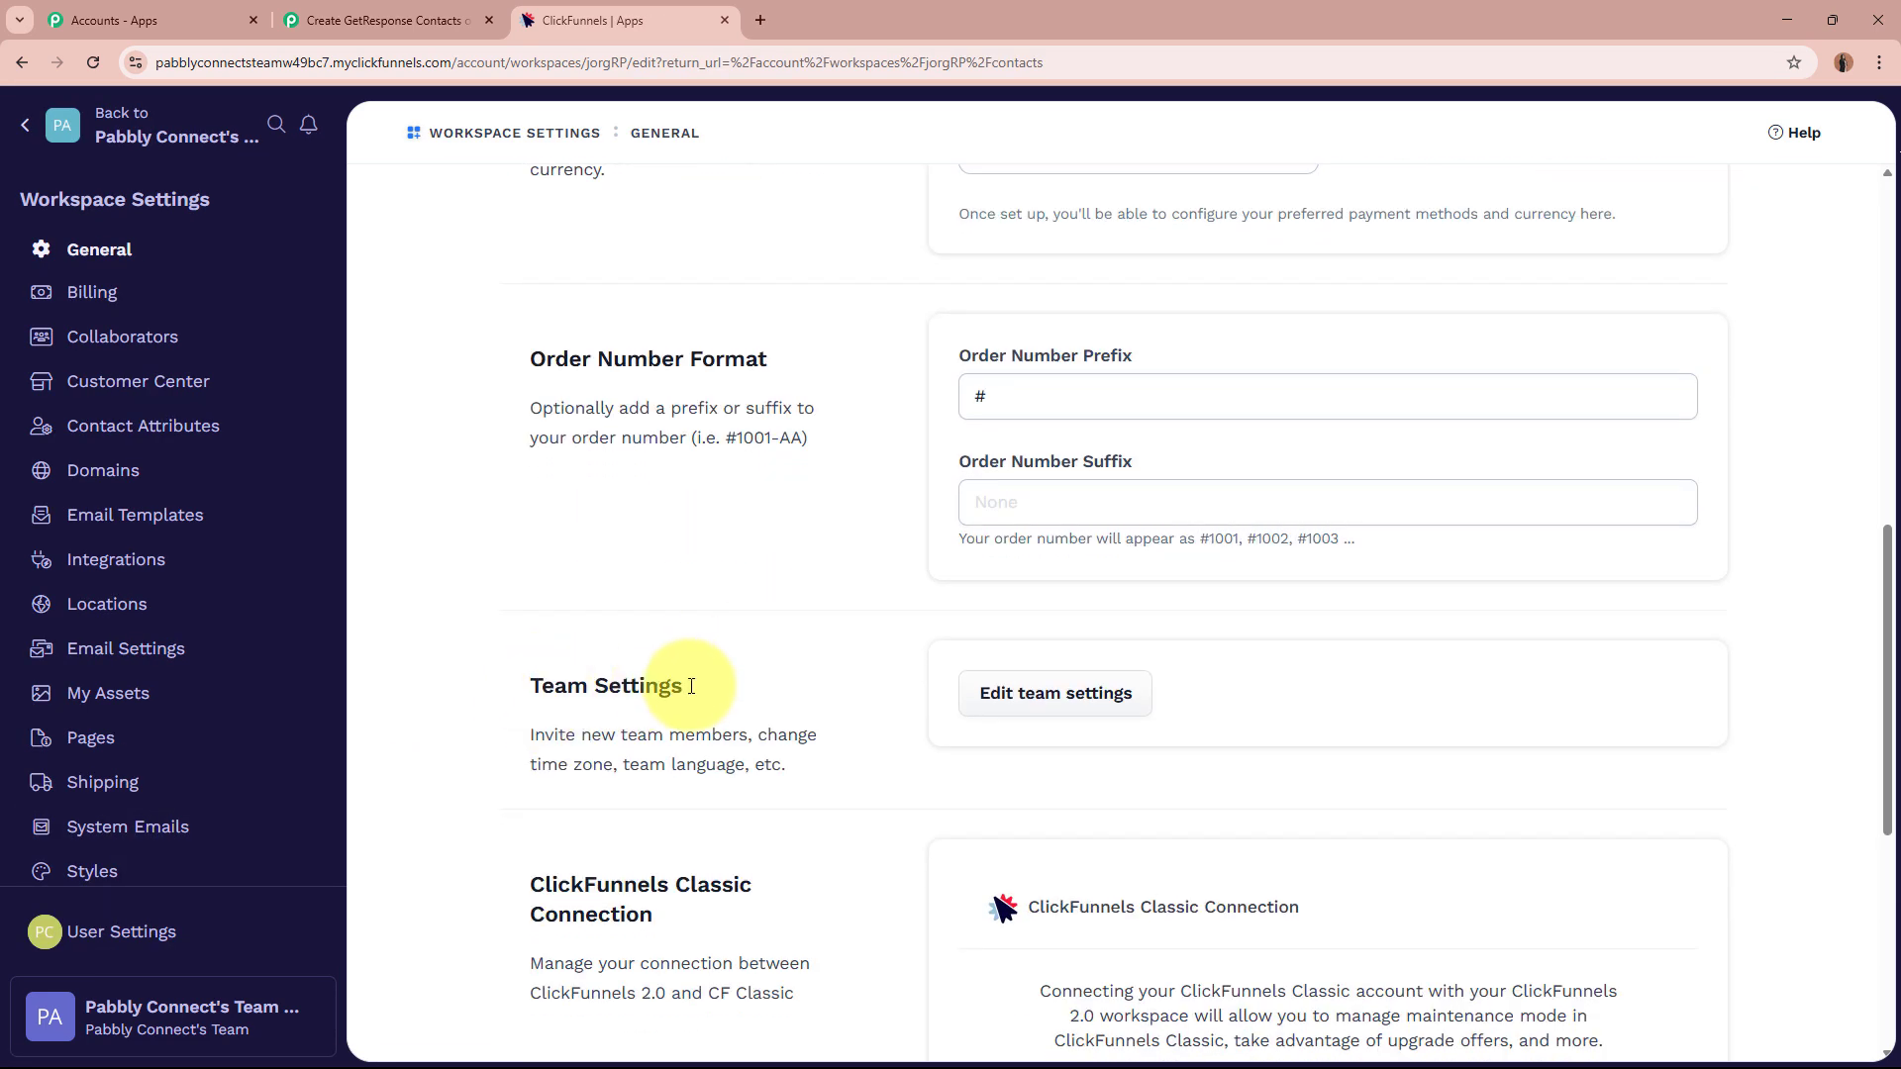
pyautogui.click(1015, 701)
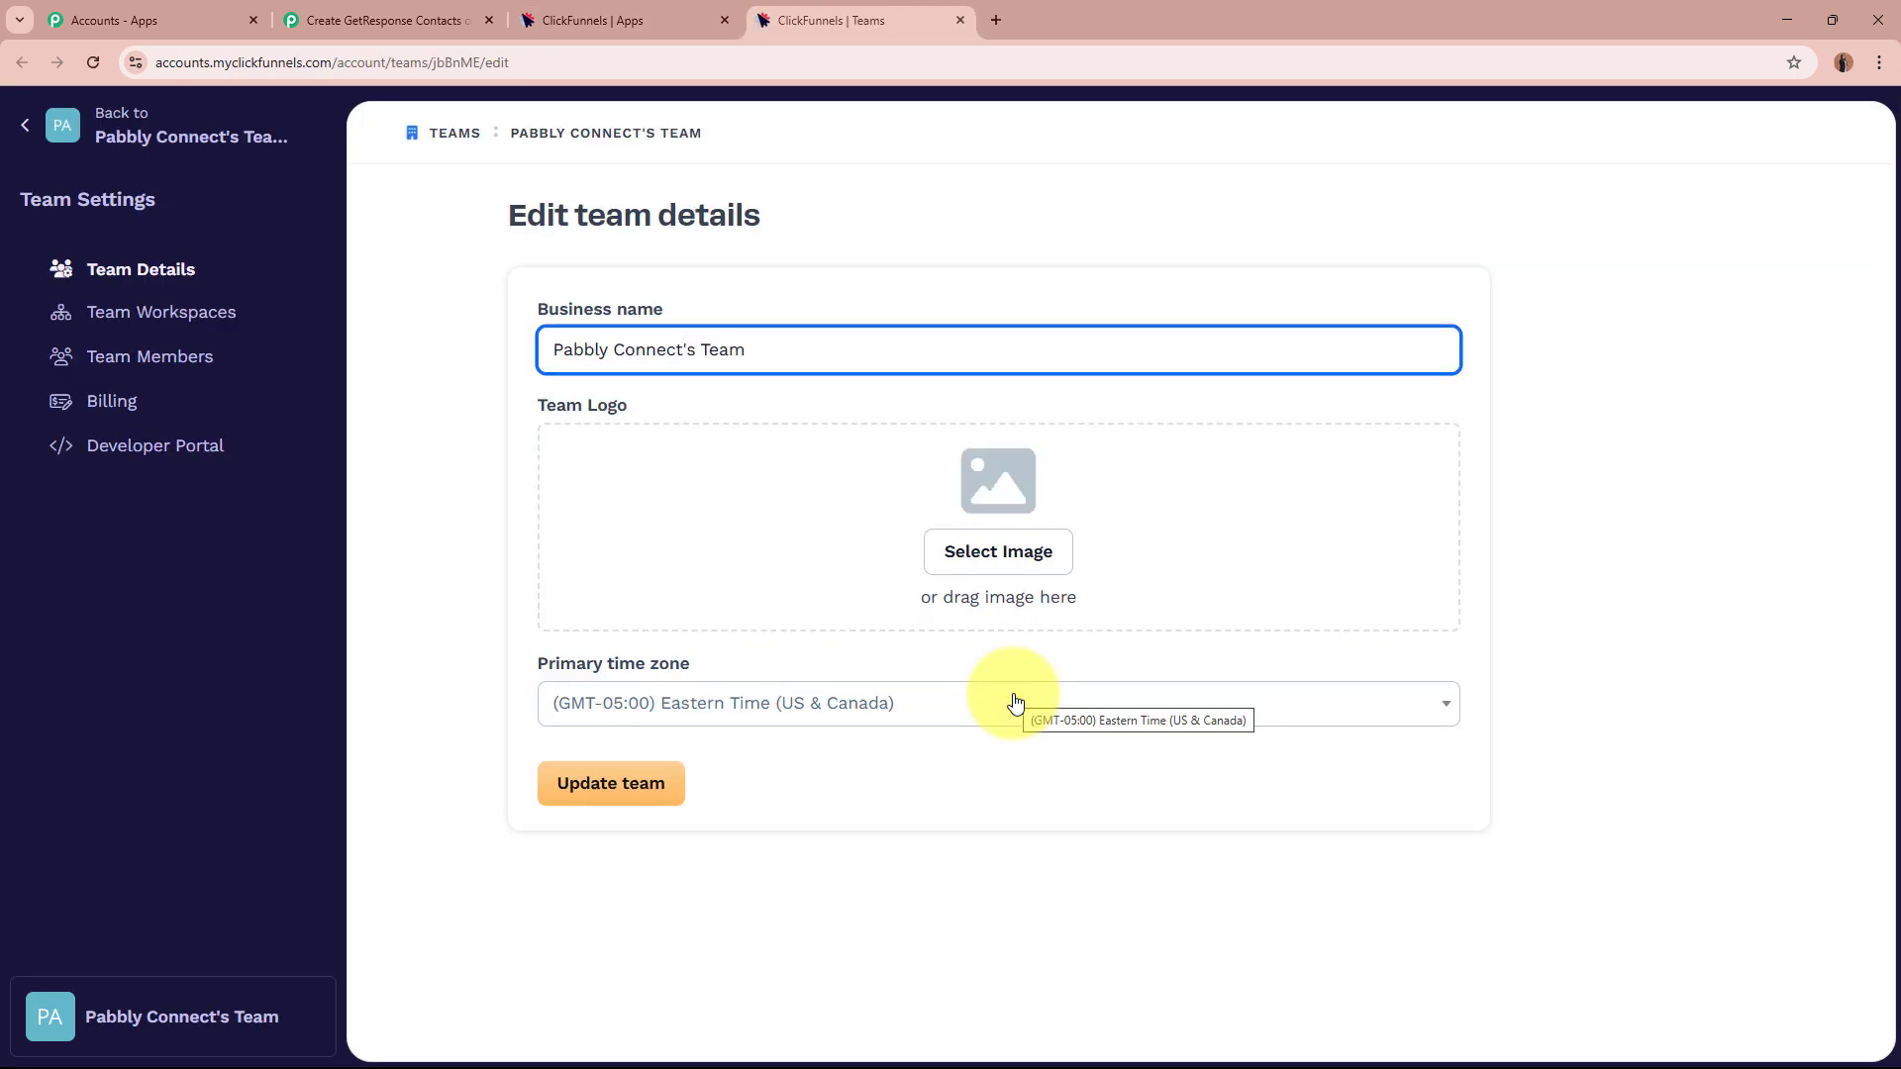
pyautogui.click(199, 456)
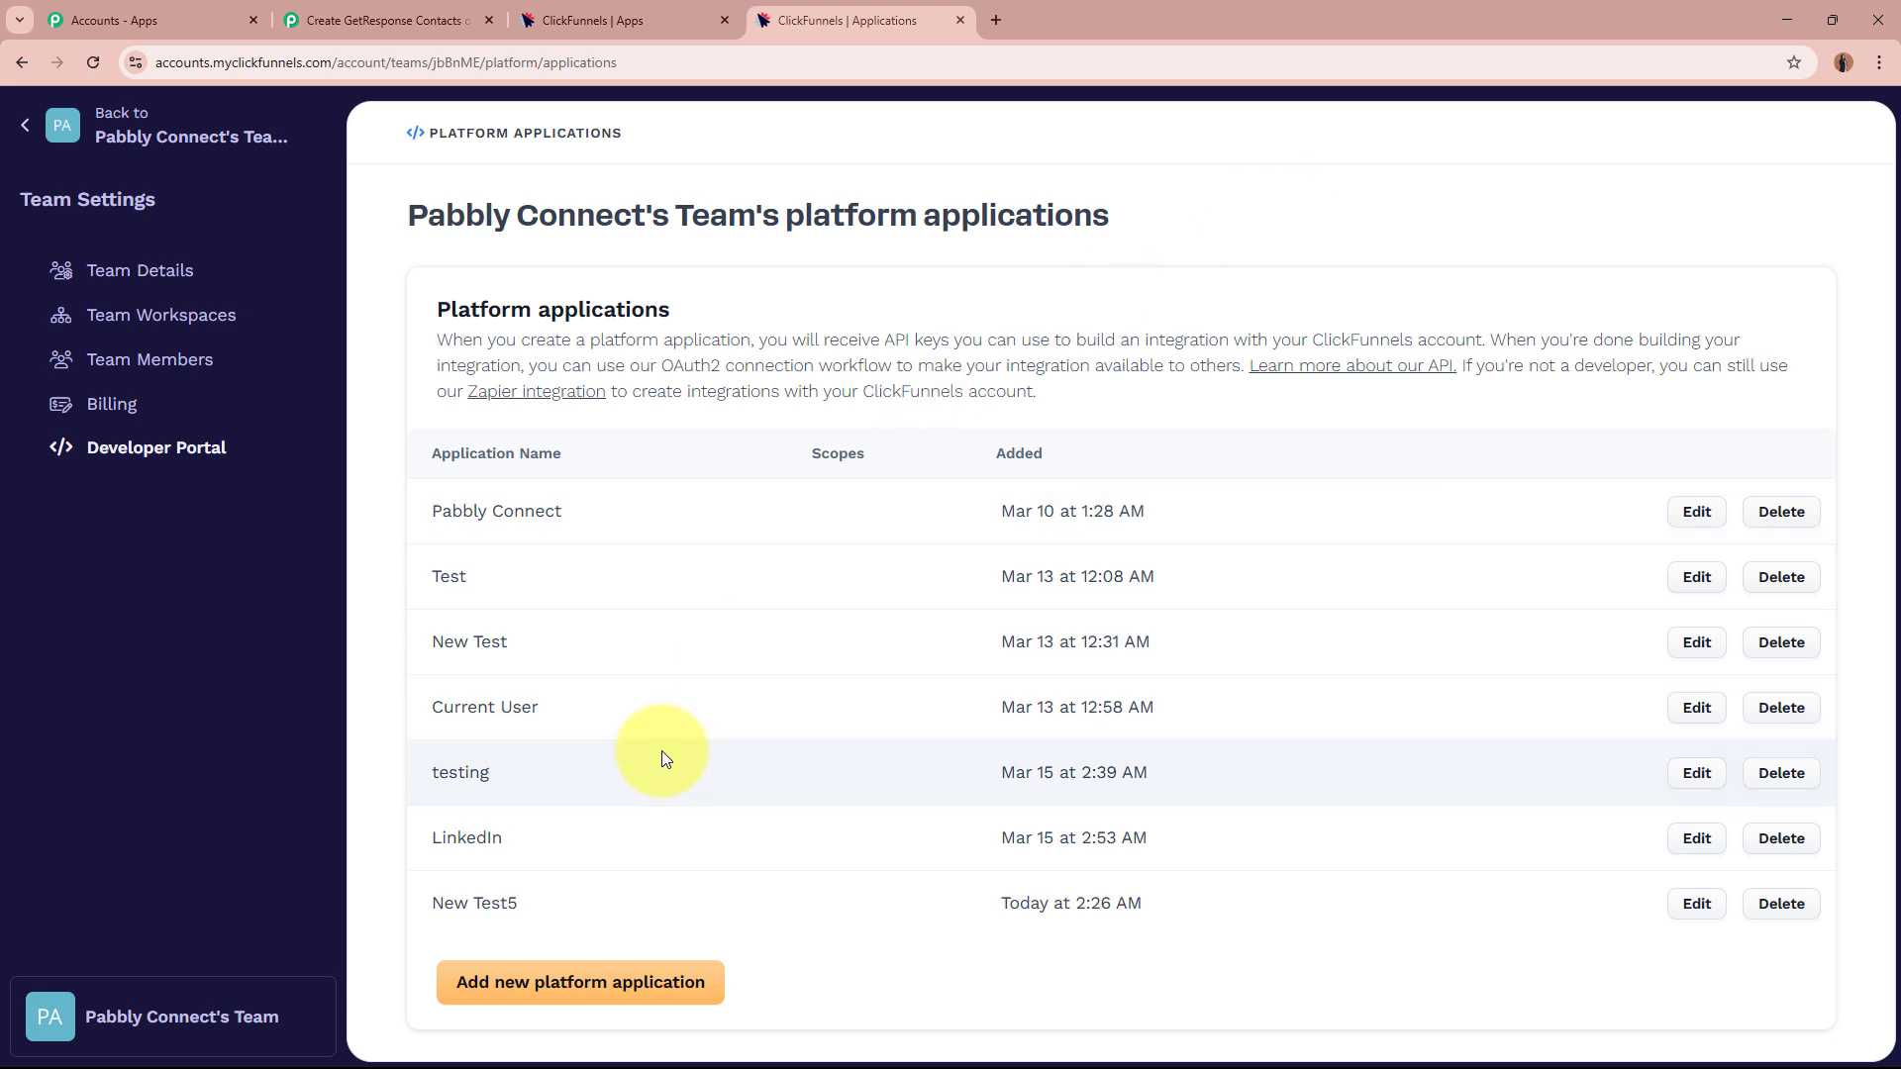
# Add the 'New Contact Creation' platform application and copy its Default Access Token.
pyautogui.click(643, 1000)
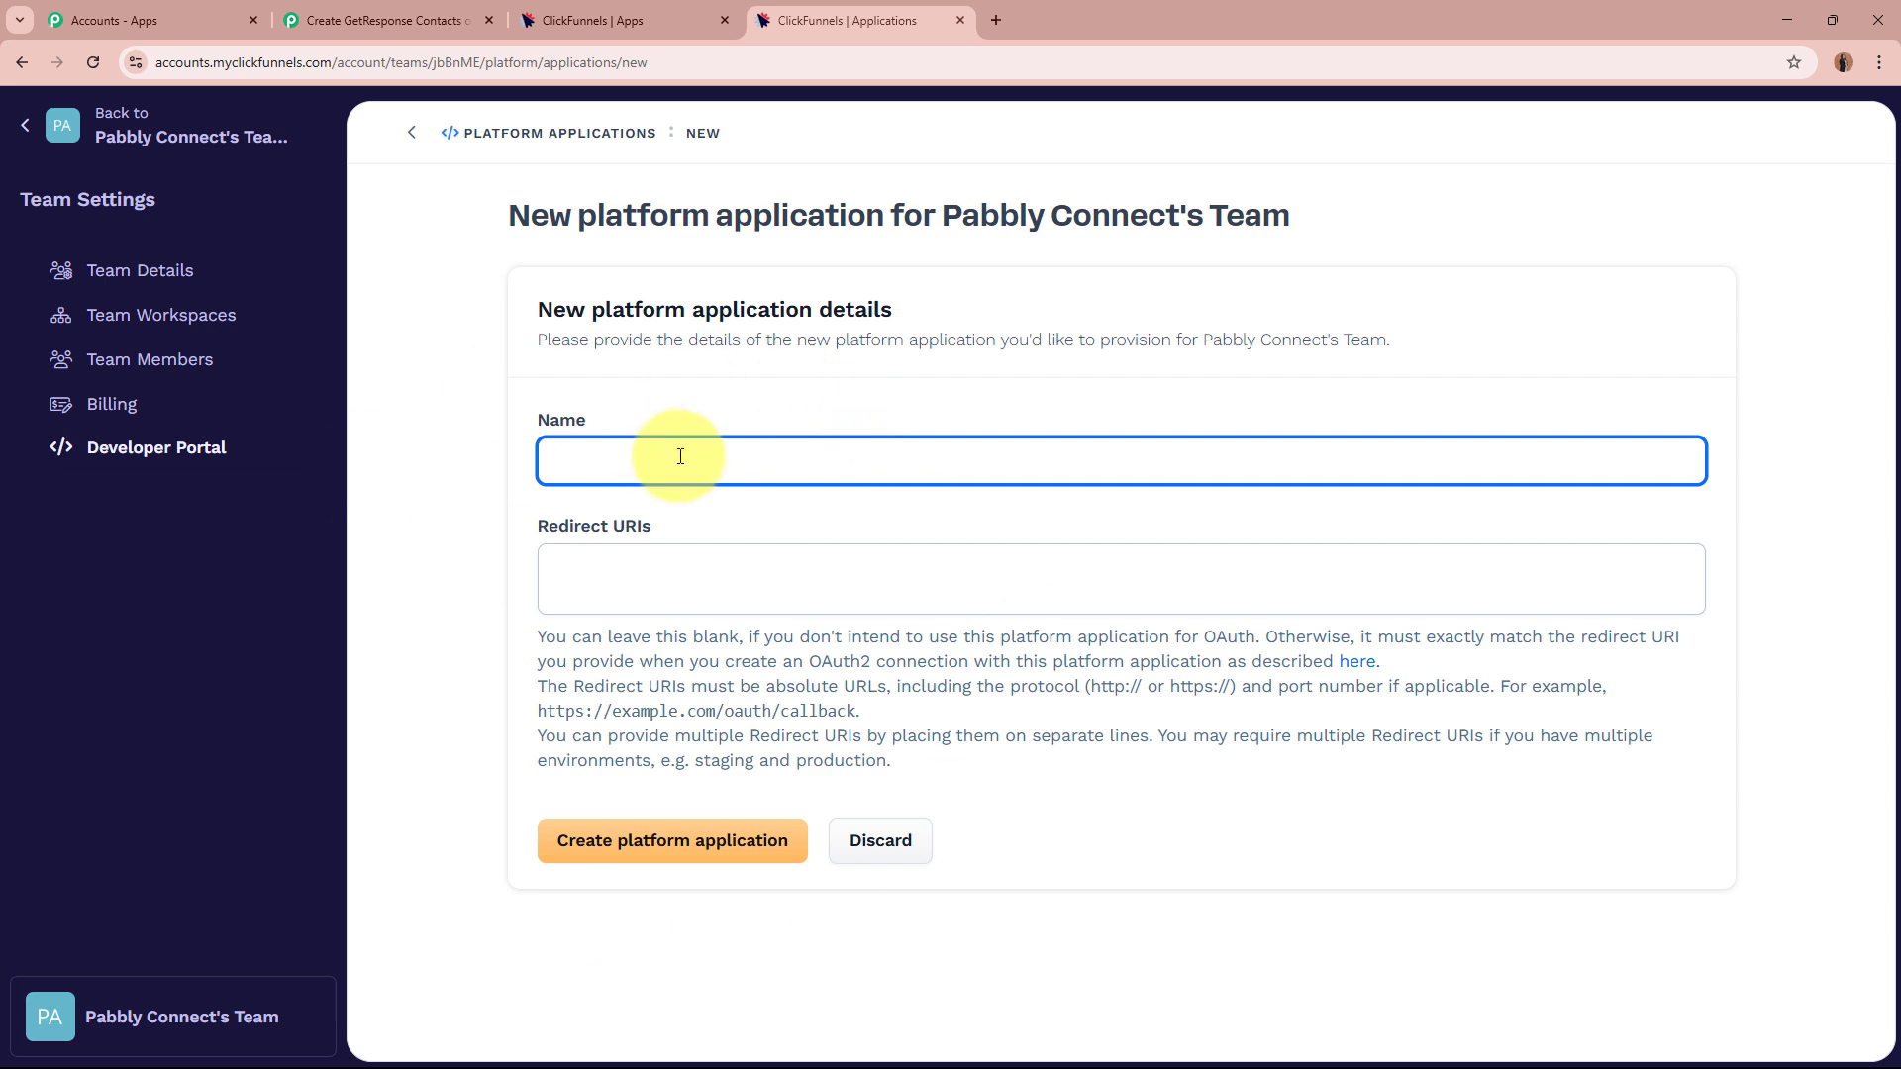
pyautogui.write('New Contact Creation')
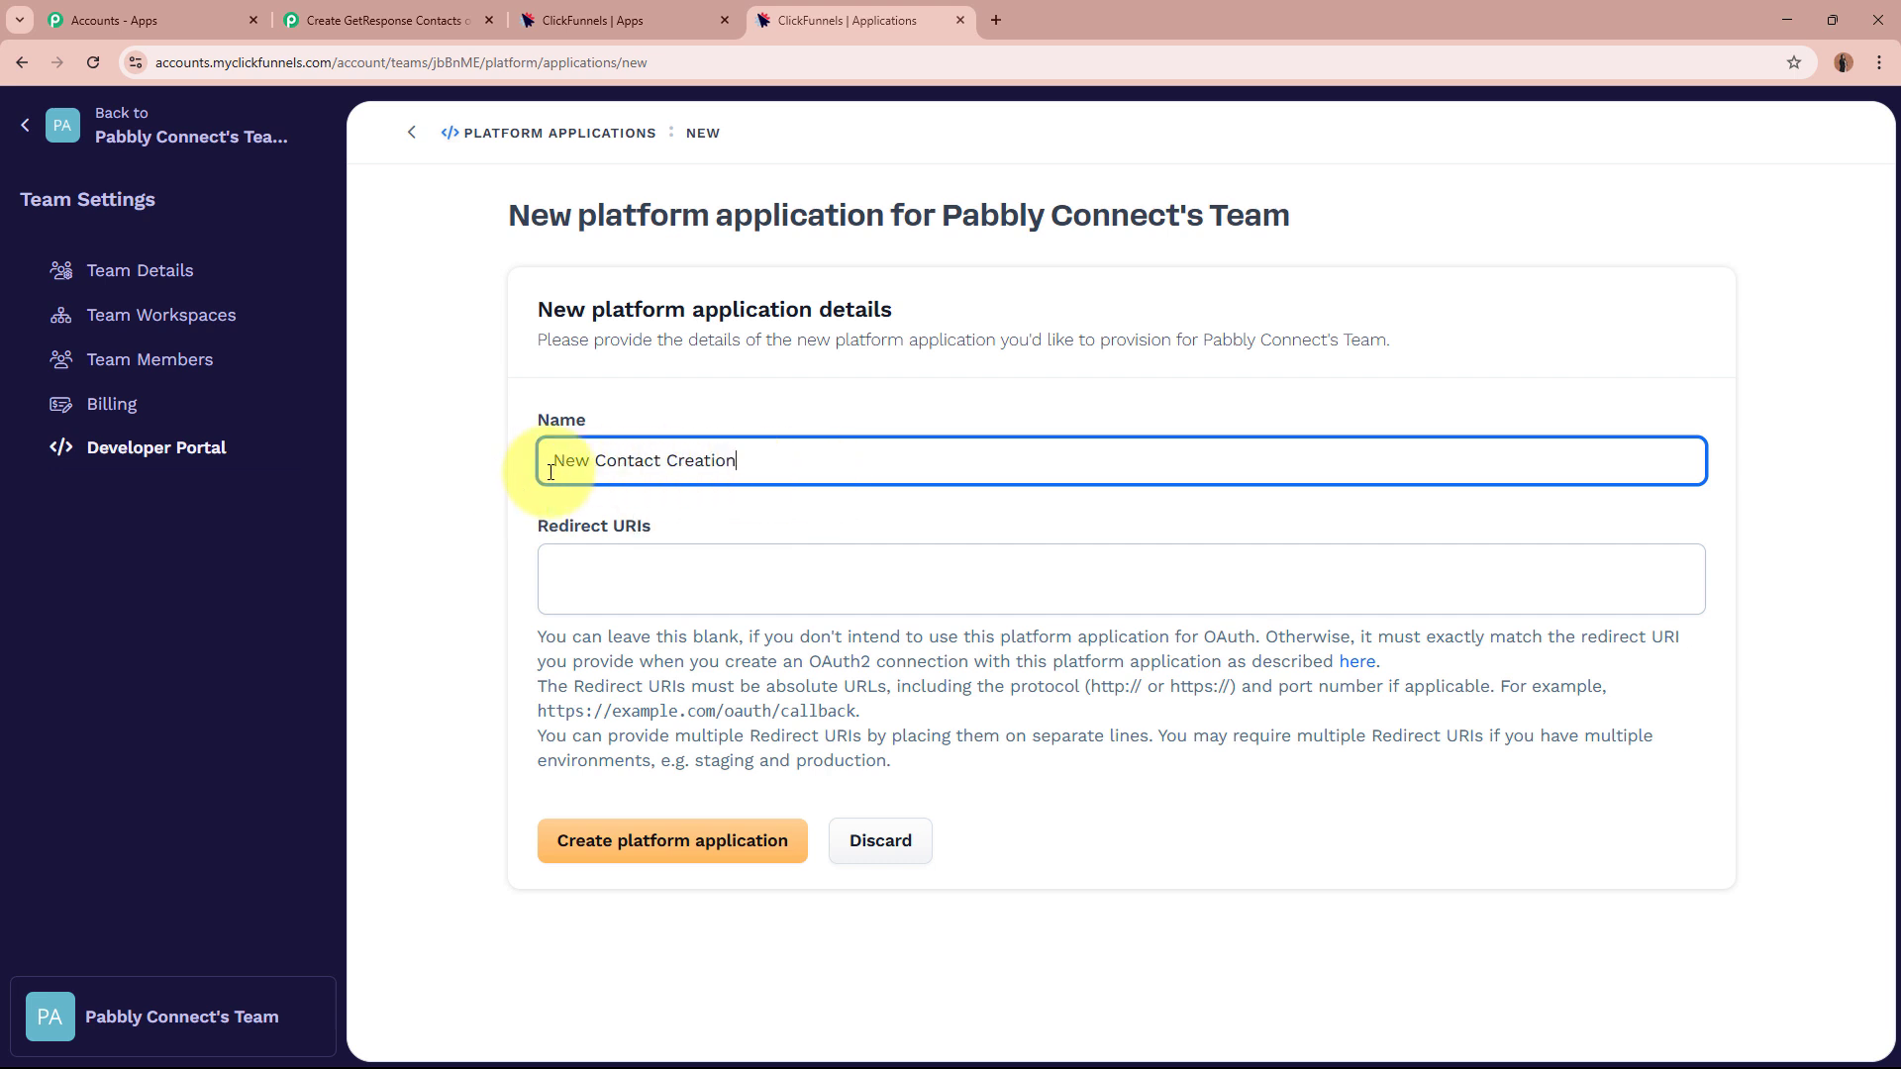
pyautogui.click(666, 574)
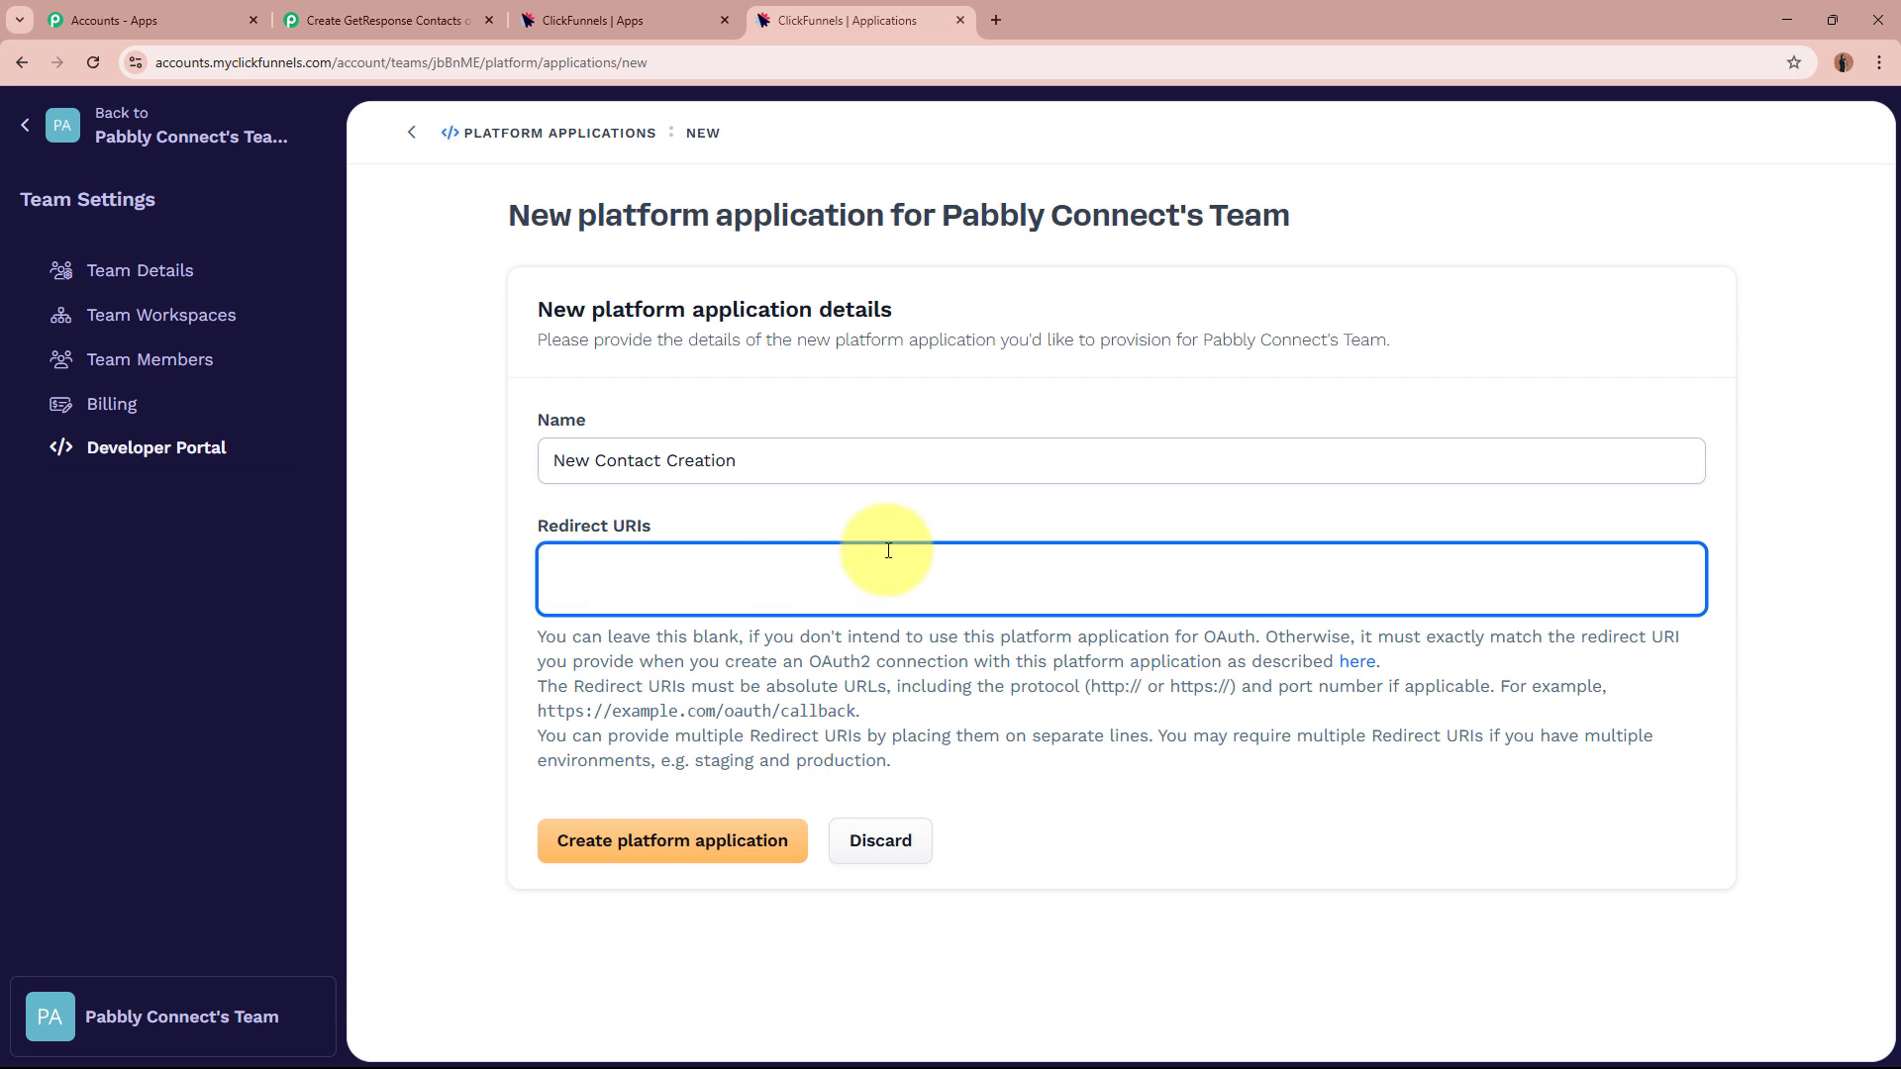
pyautogui.click(660, 862)
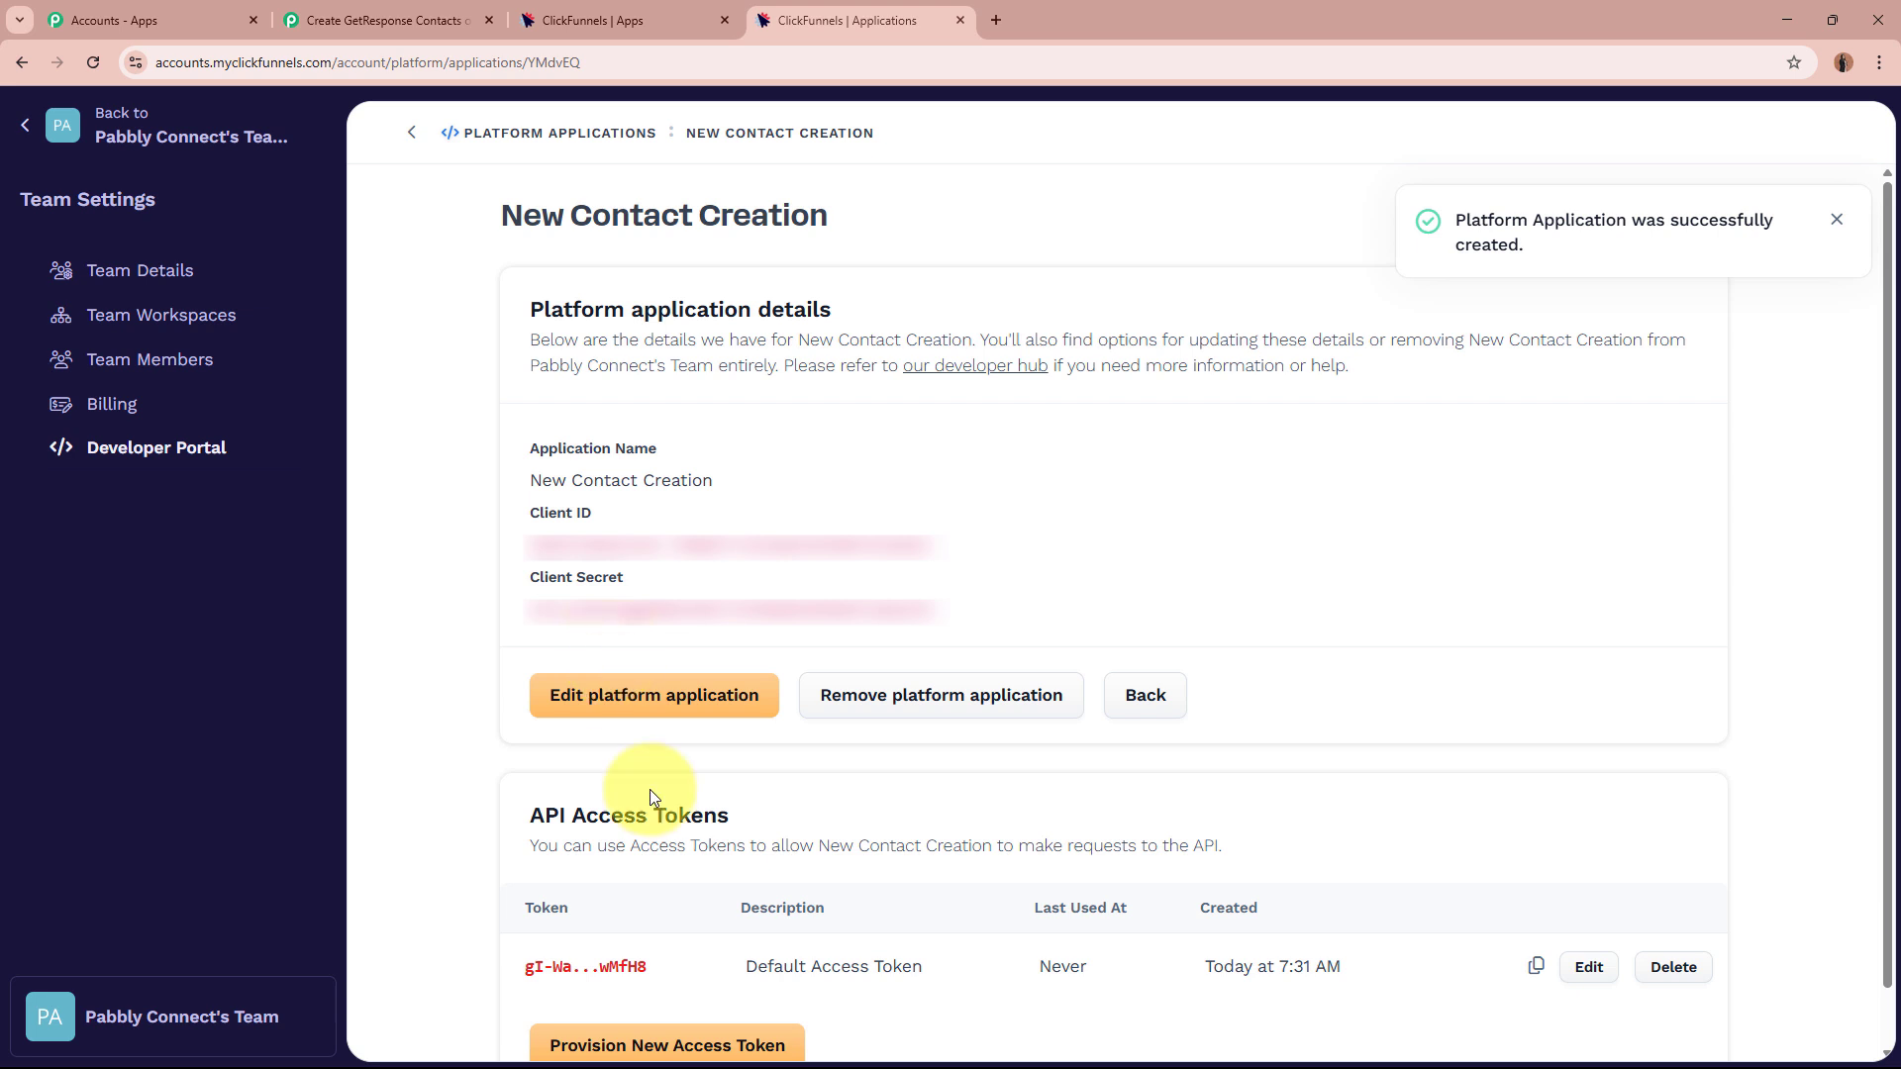
pyautogui.click(575, 908)
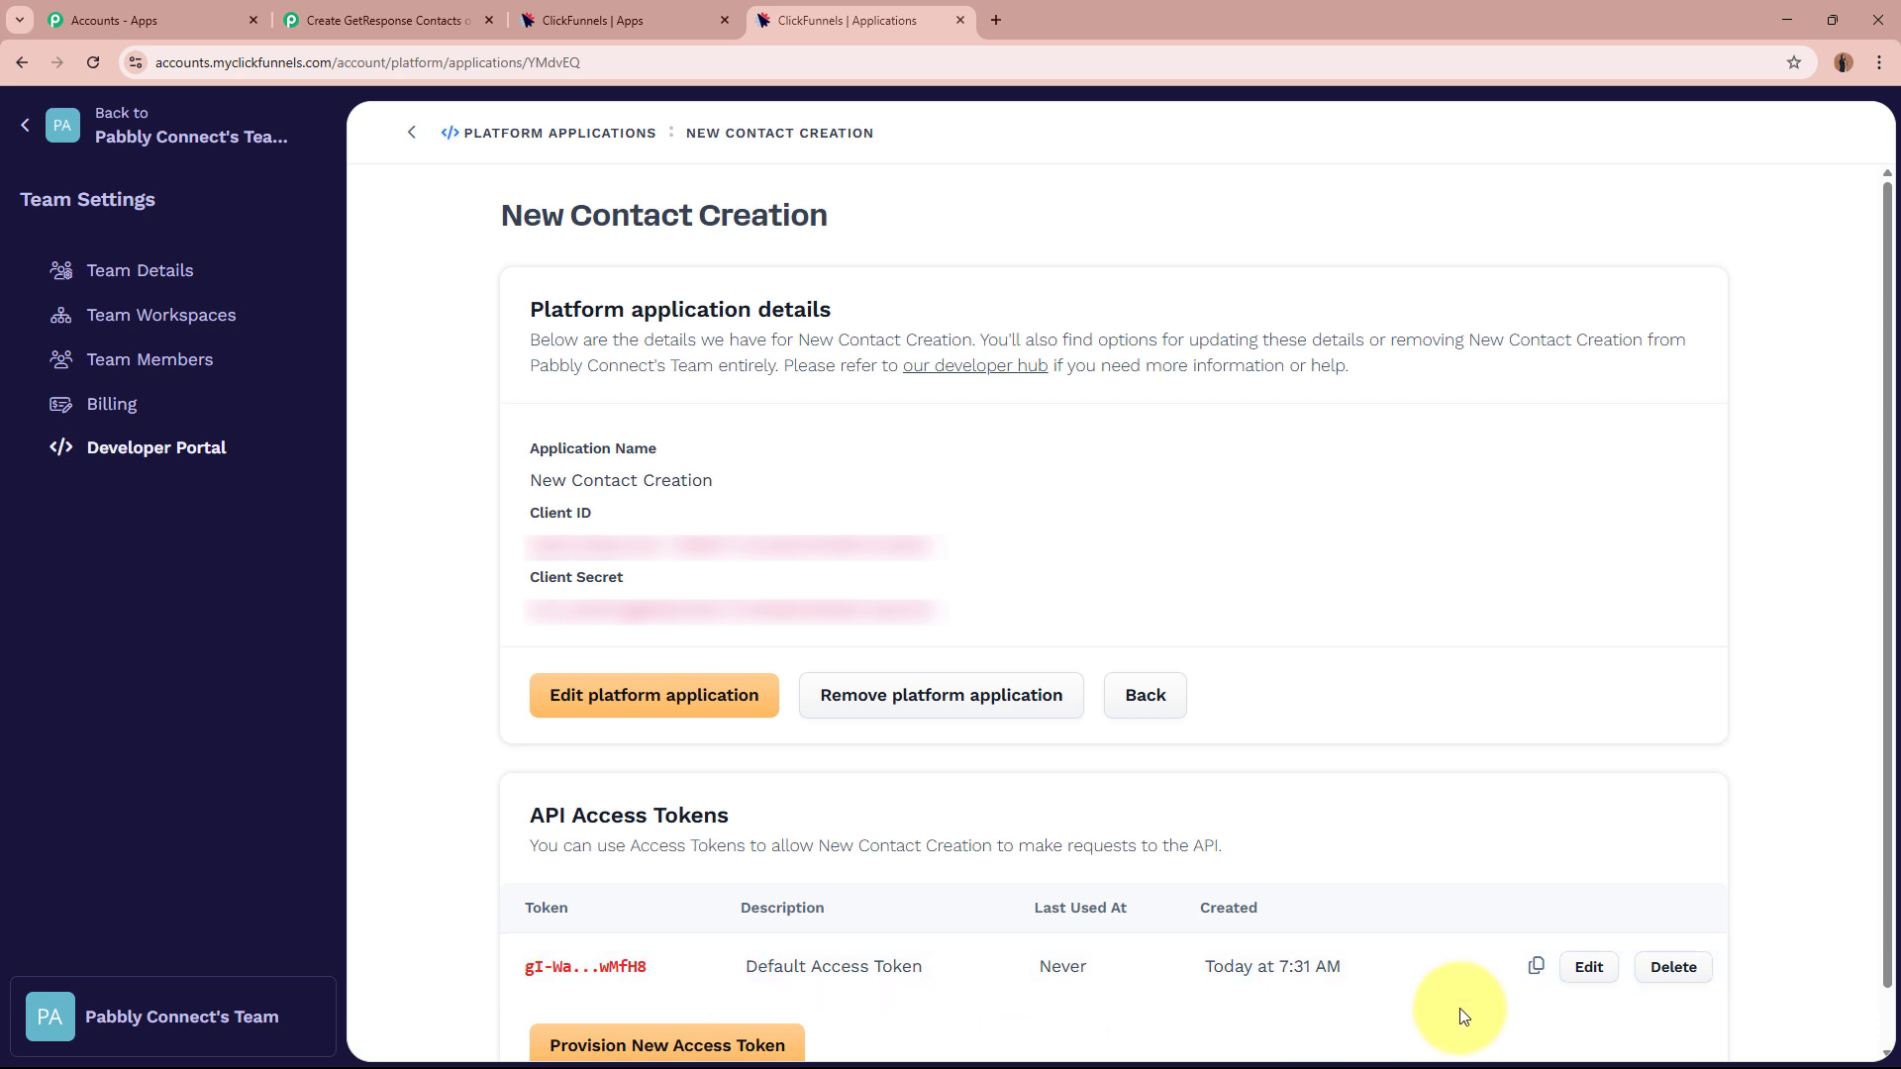
pyautogui.click(1535, 965)
# Paste the copied ClickFunnels access token into the Pabbly connection's Token field.
pyautogui.click(386, 19)
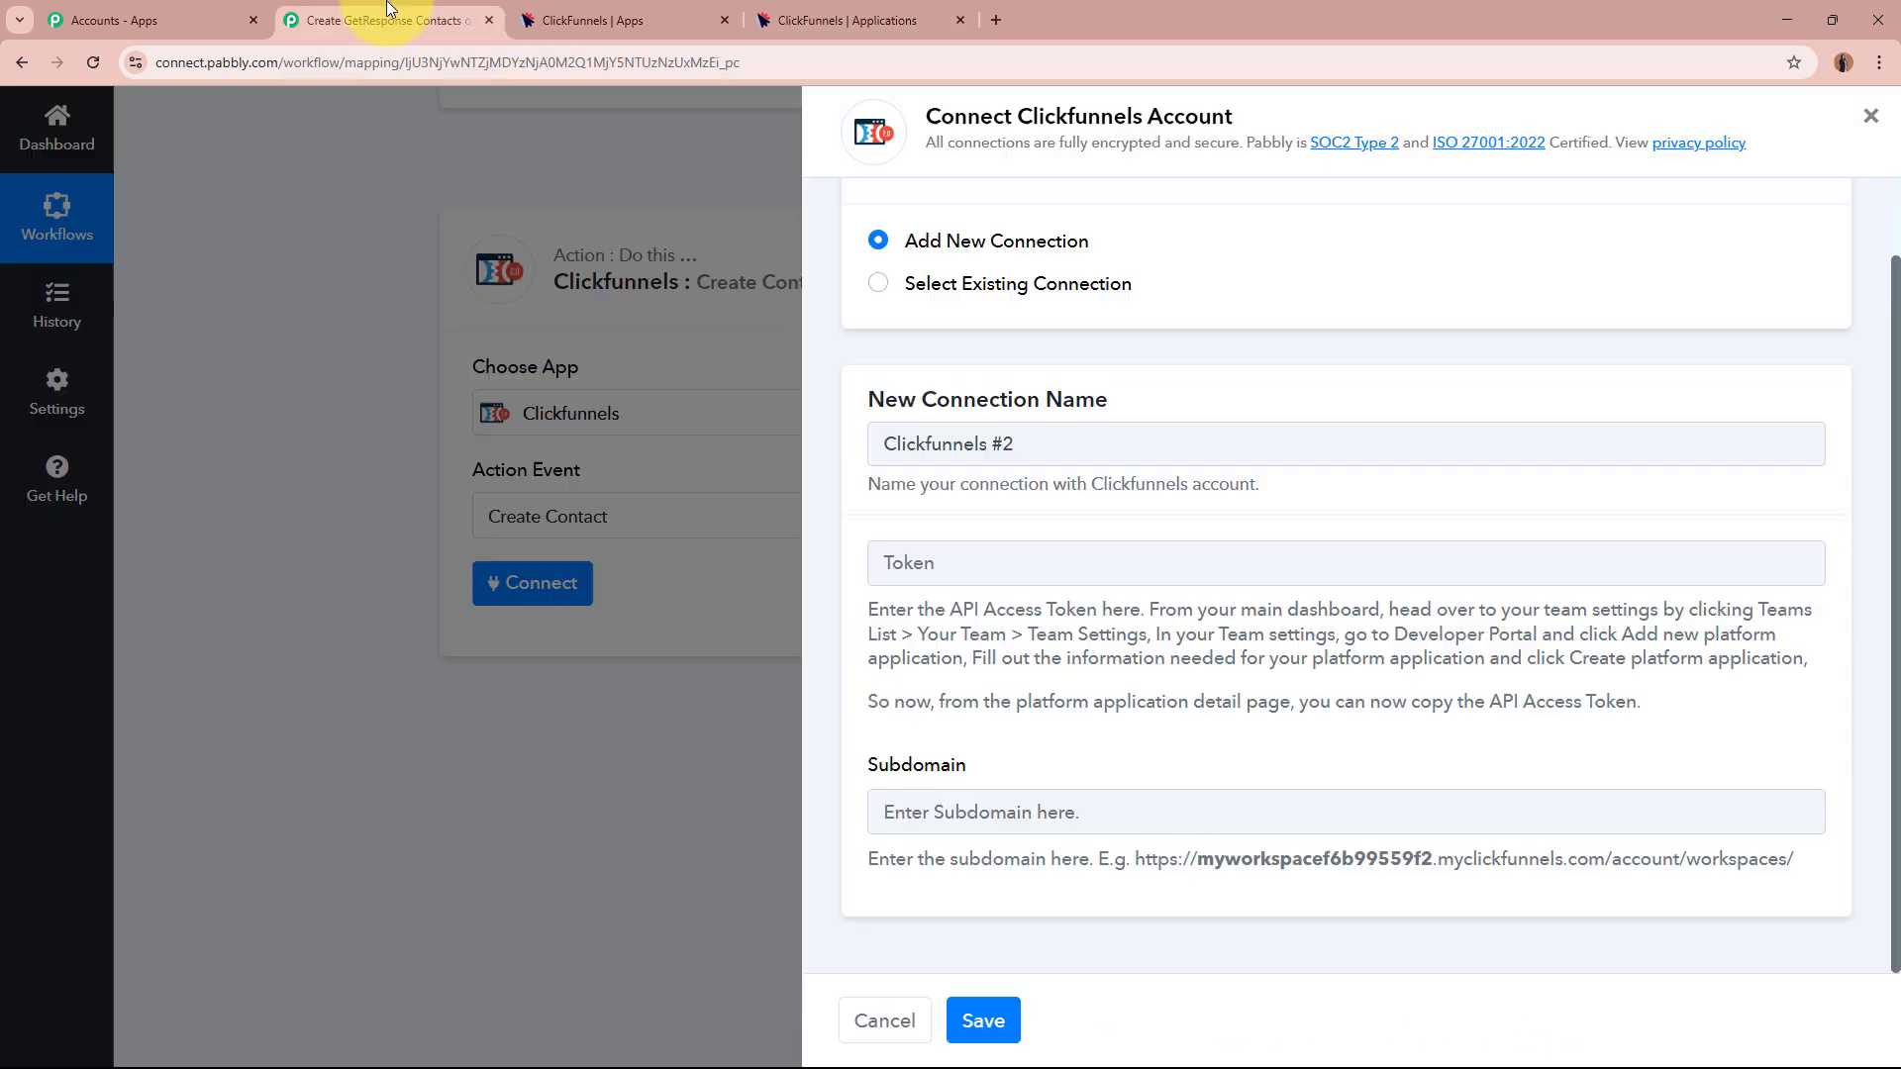
pyautogui.click(996, 564)
pyautogui.hotkey('ctrl', 'v')
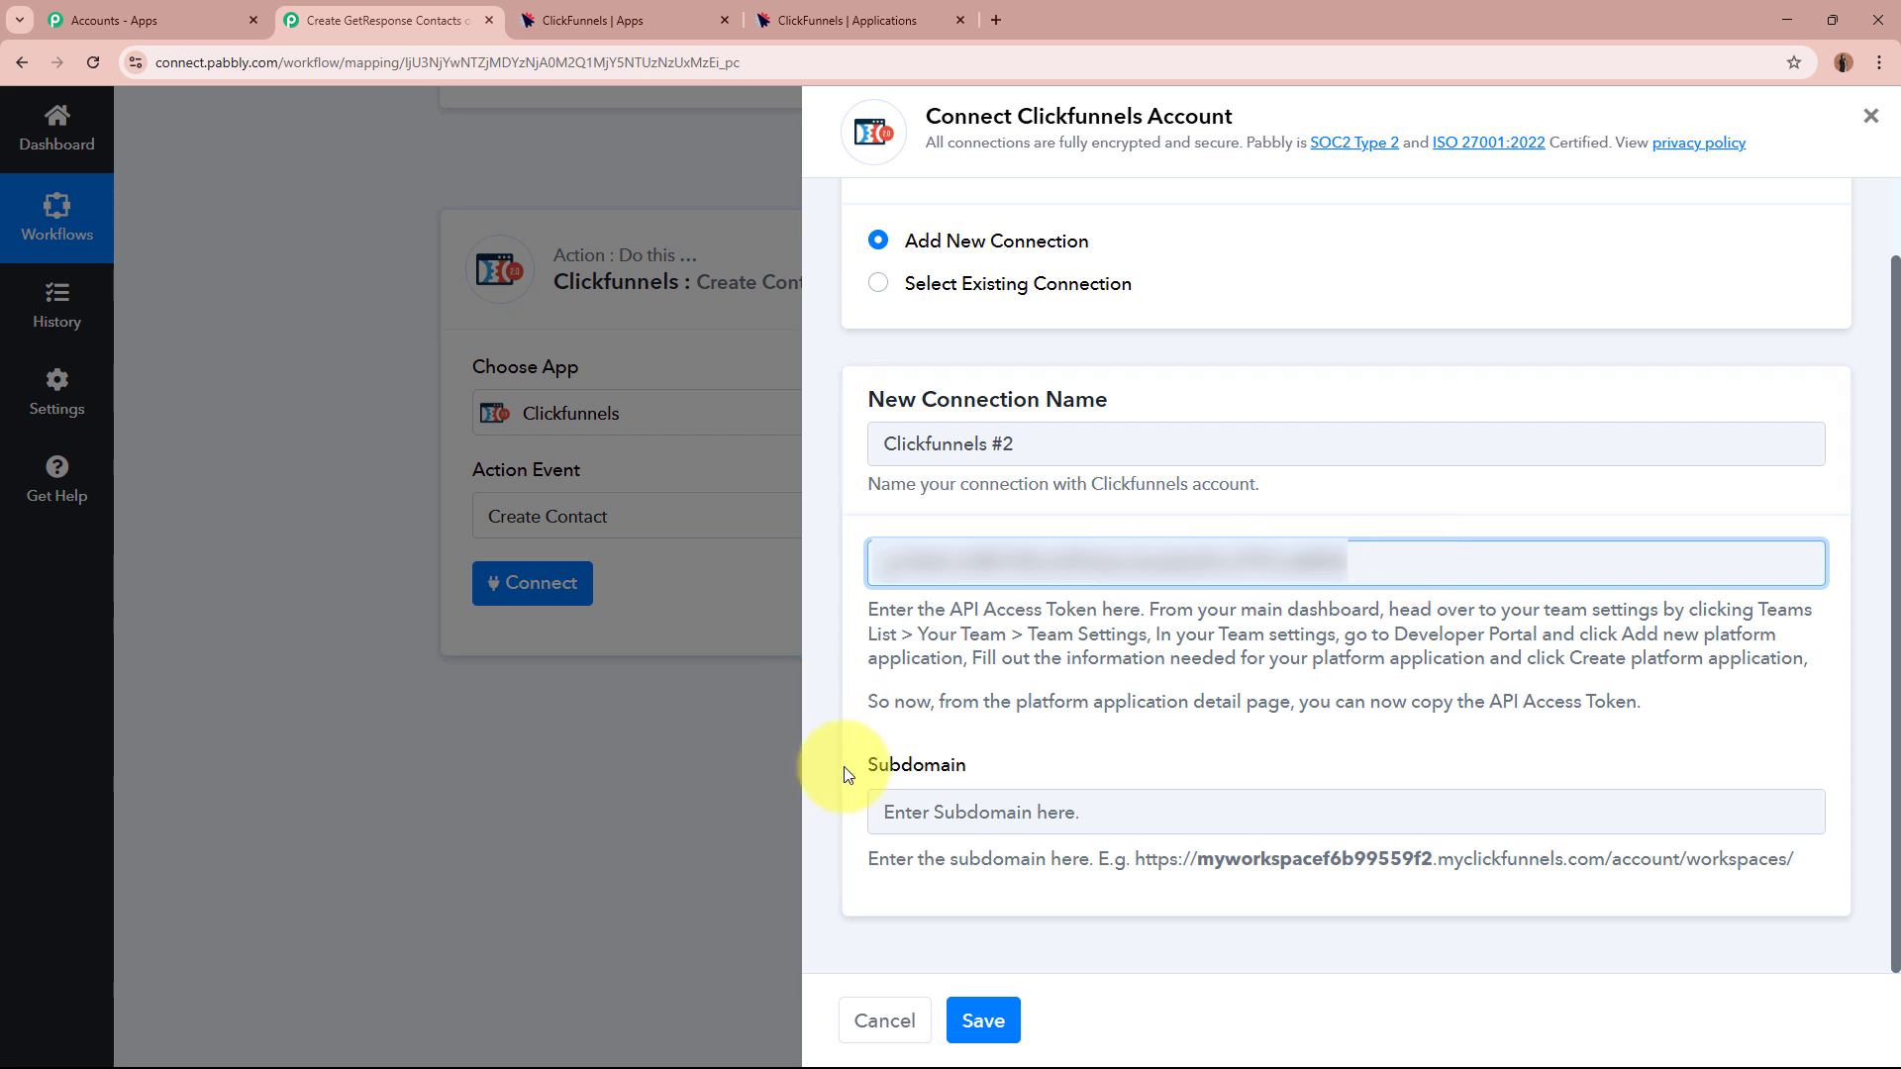
pyautogui.moveTo(873, 770); pyautogui.dragTo(1031, 772)
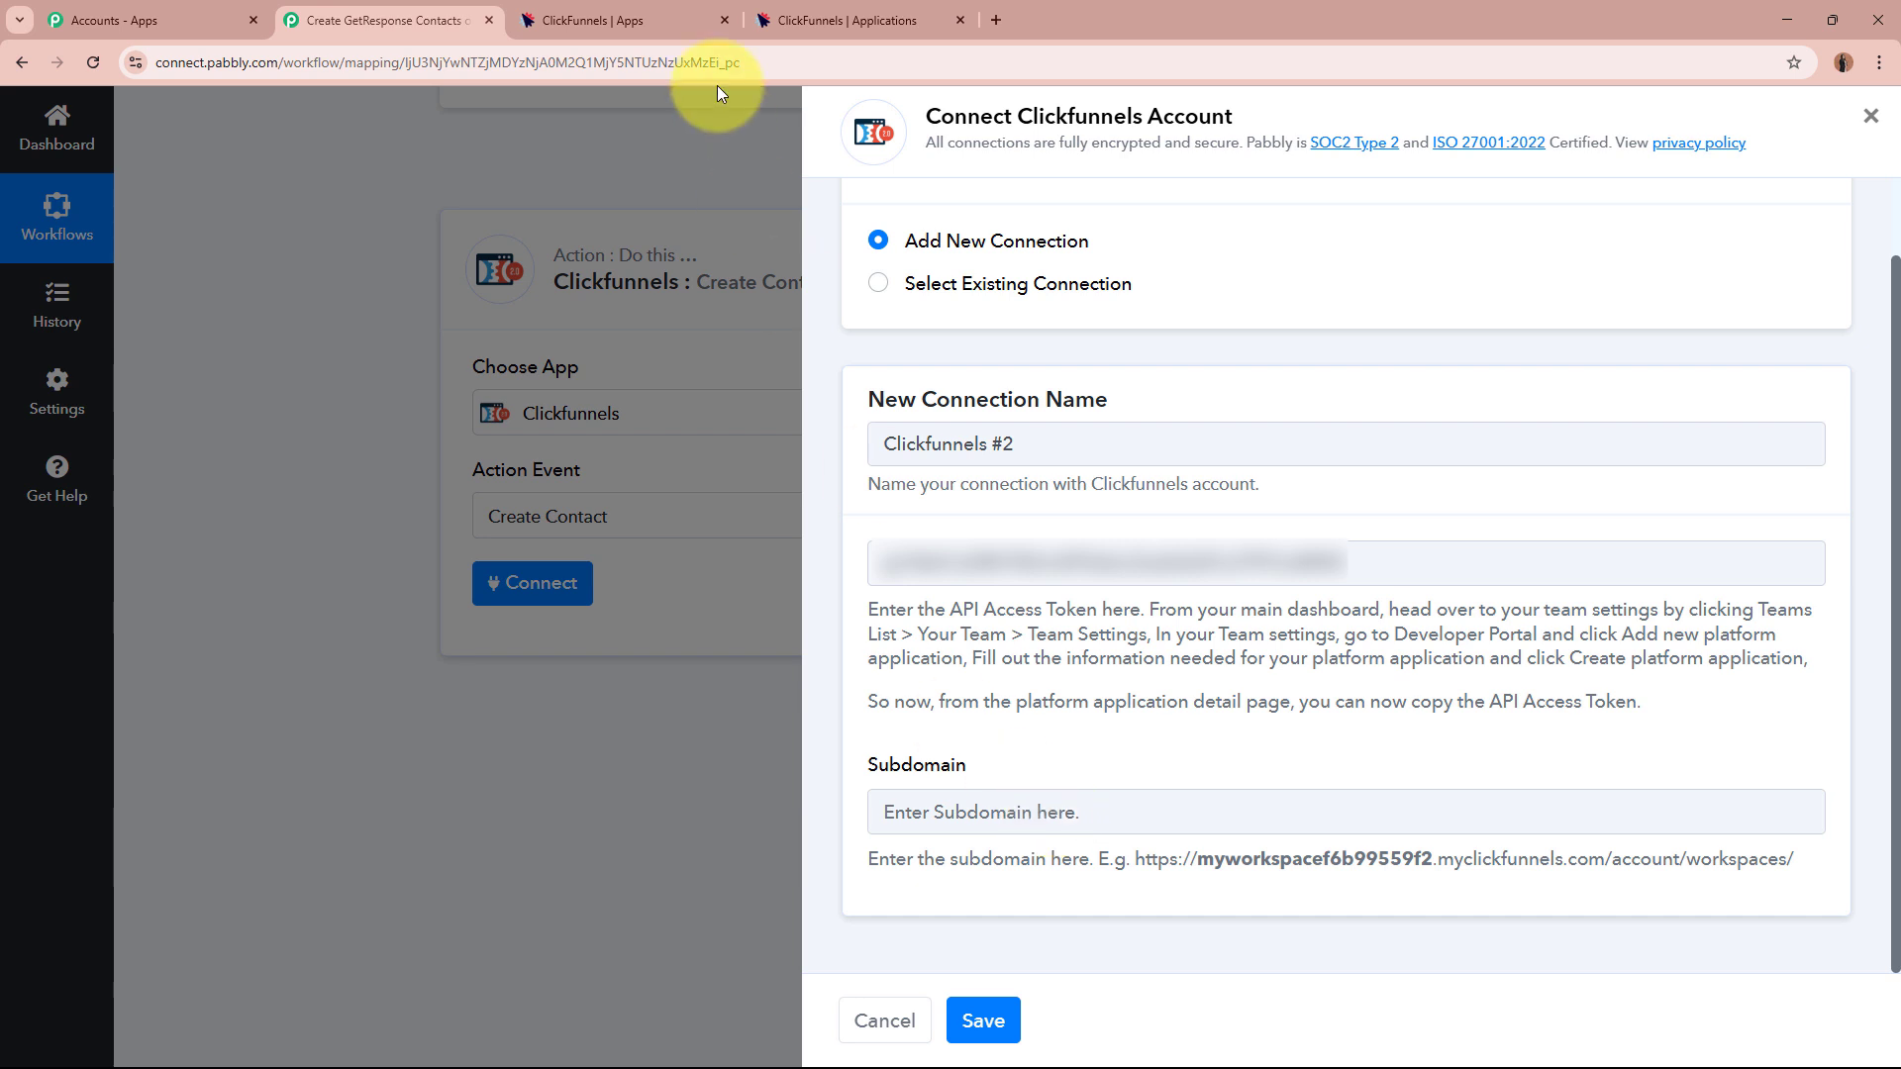
pyautogui.click(592, 20)
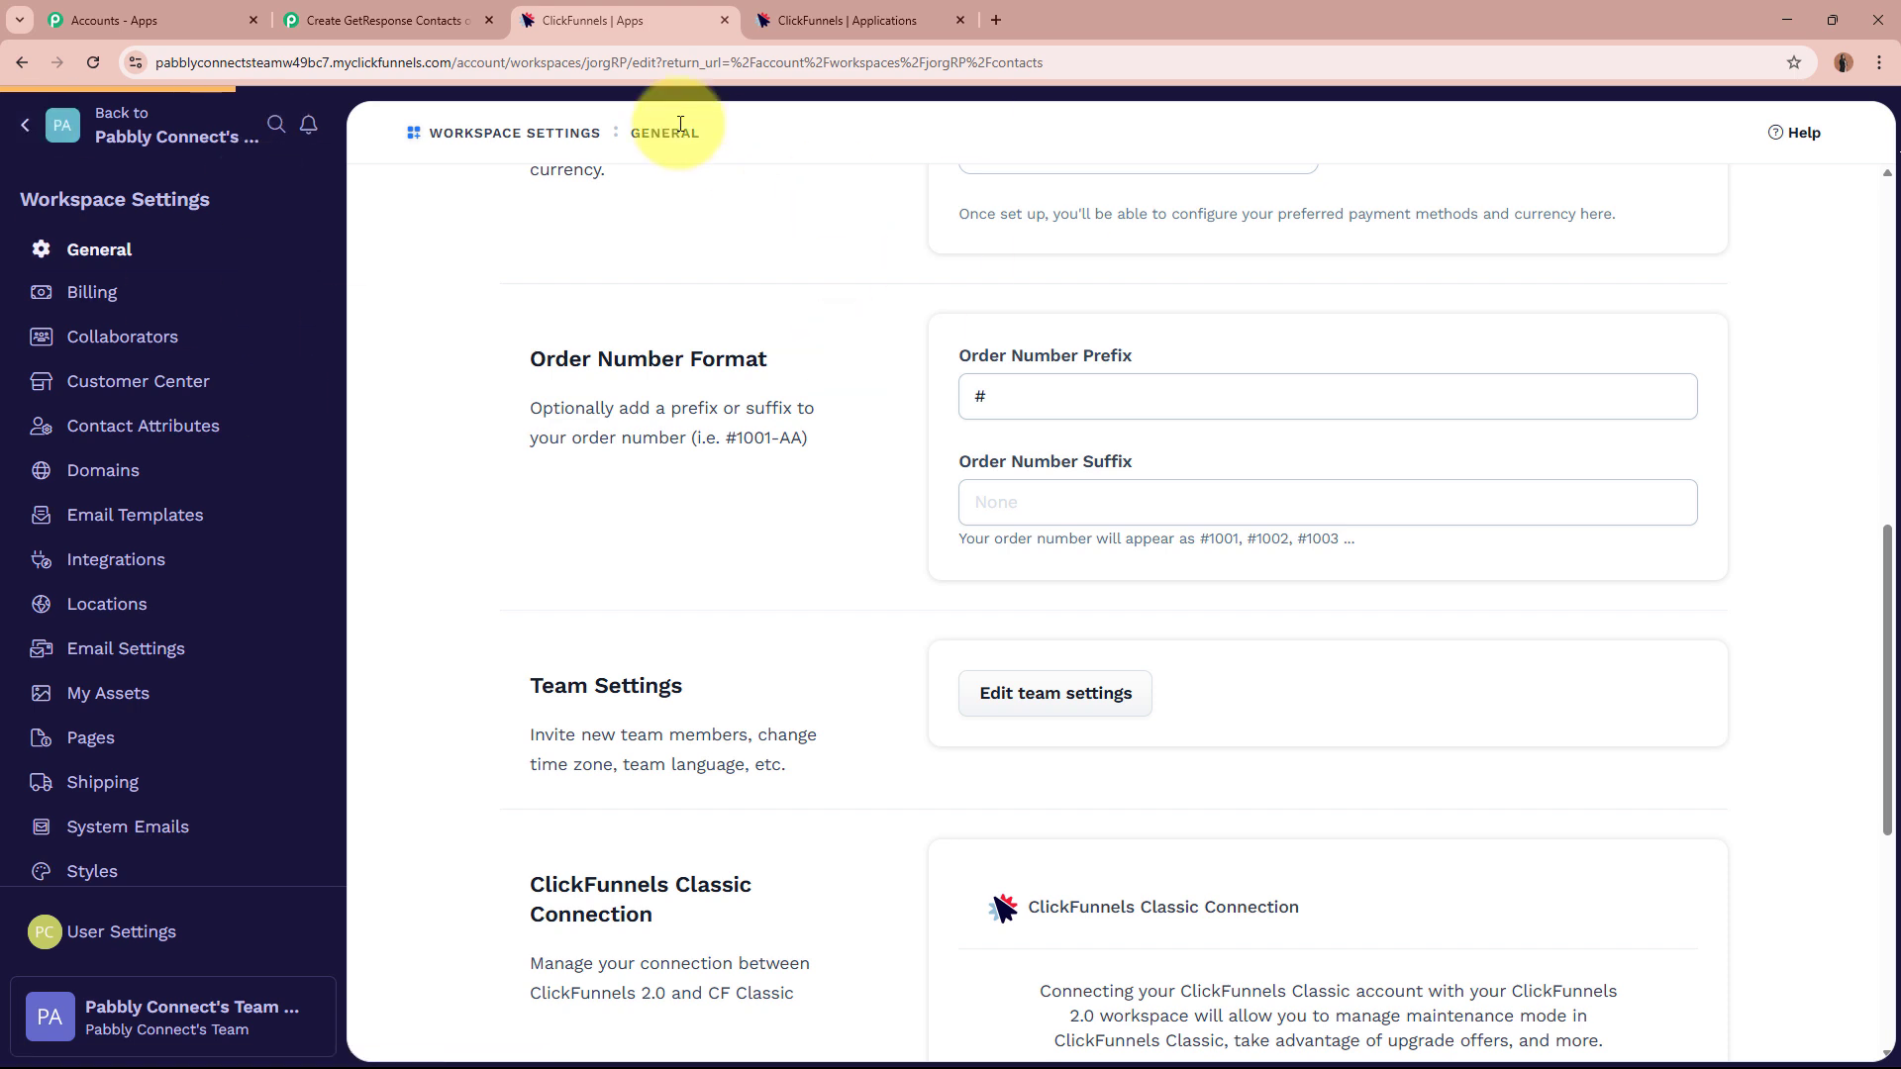
# Select and copy the workspace subdomain from the ClickFunnels contacts page URL.
pyautogui.moveTo(740, 62); pyautogui.dragTo(728, 62)
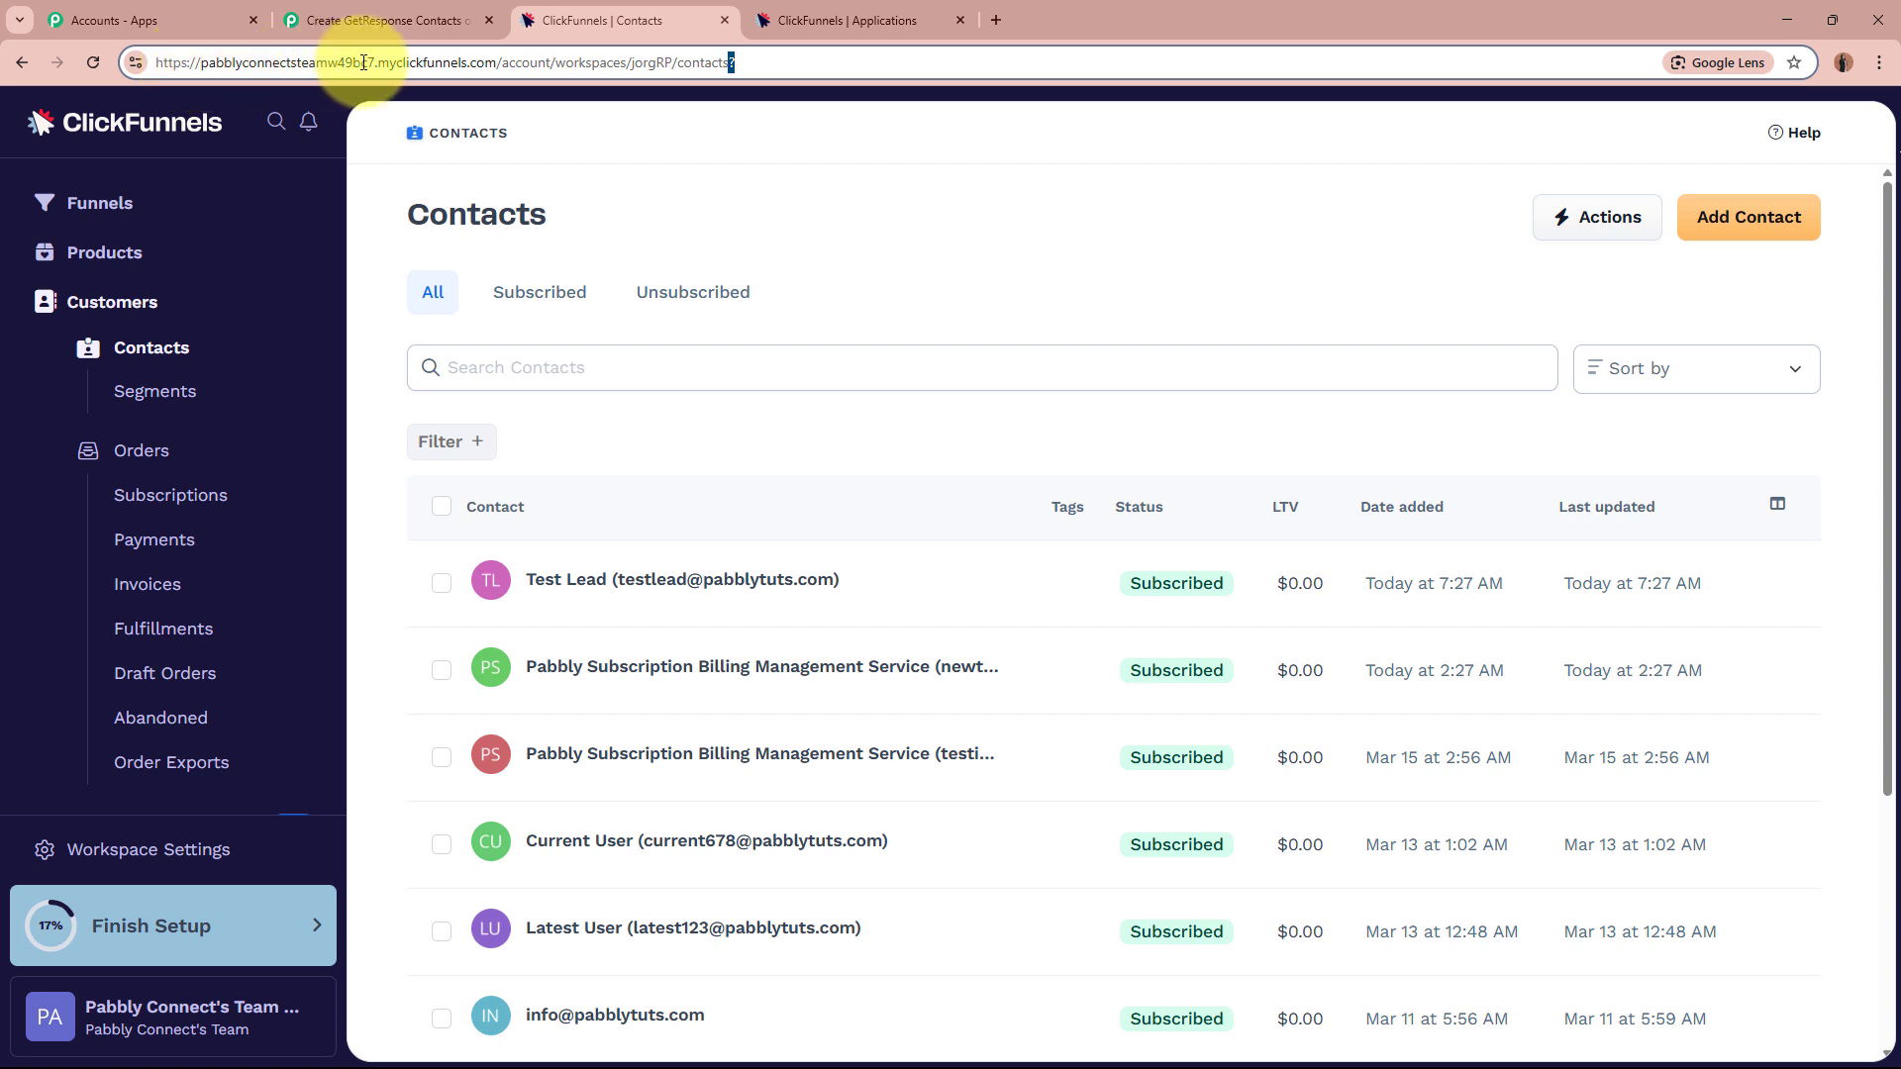
pyautogui.moveTo(200, 62); pyautogui.dragTo(394, 63)
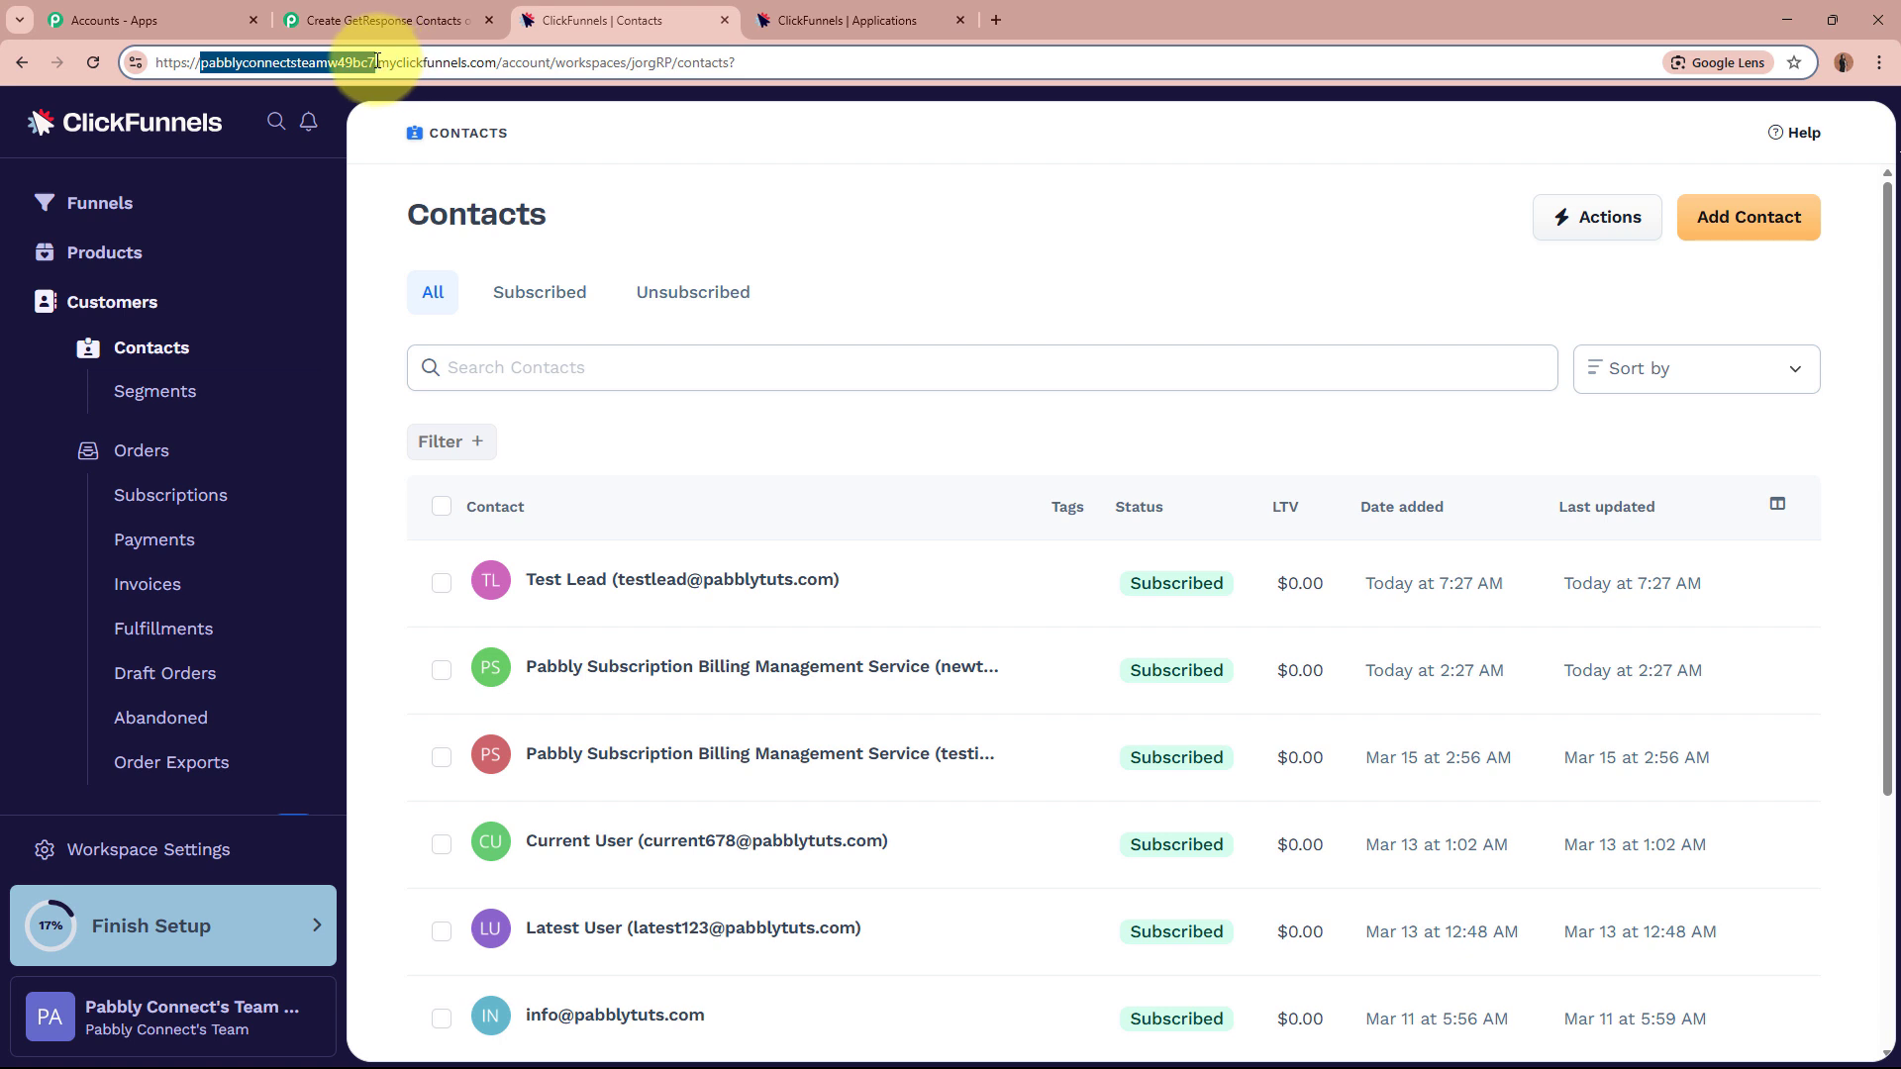
pyautogui.click(381, 10)
# Paste subdomain pabblyconnectsteamw49bc7 into the Subdomain field and save the connection.
pyautogui.click(987, 807)
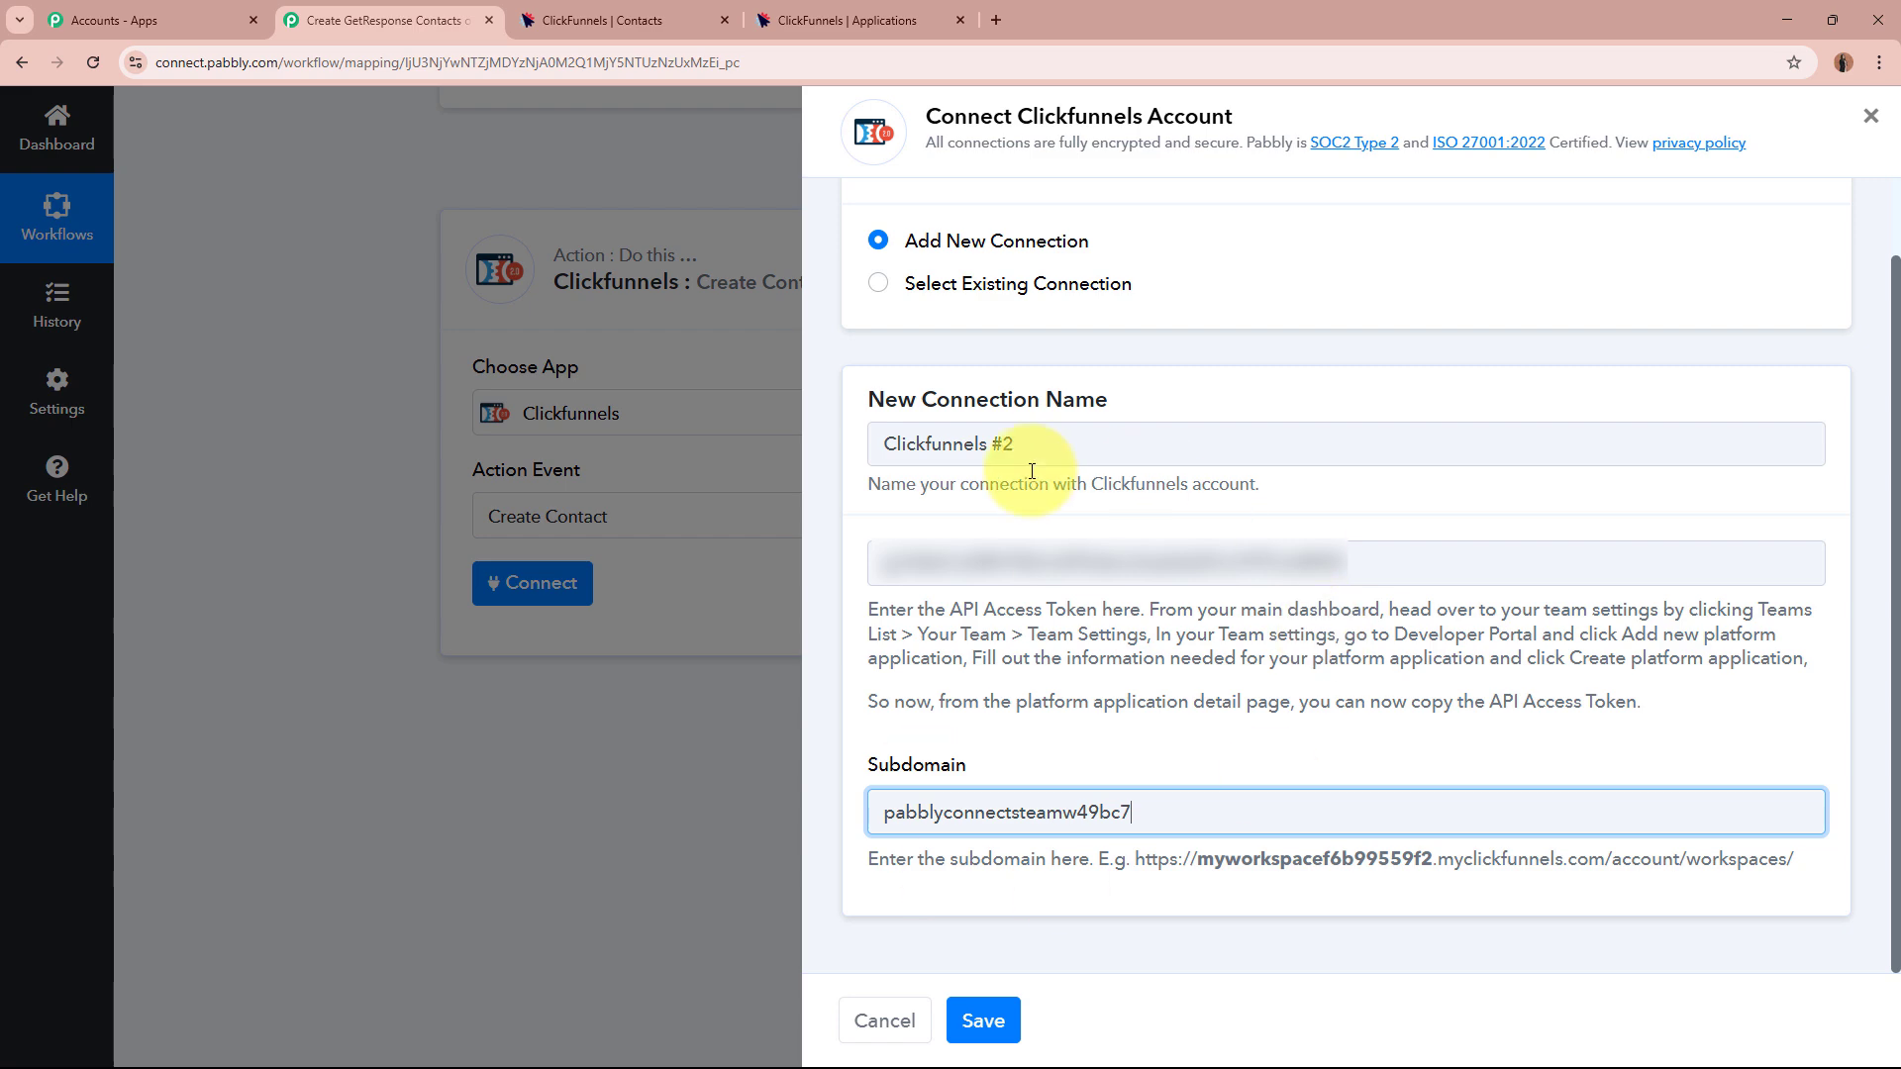
pyautogui.click(976, 1018)
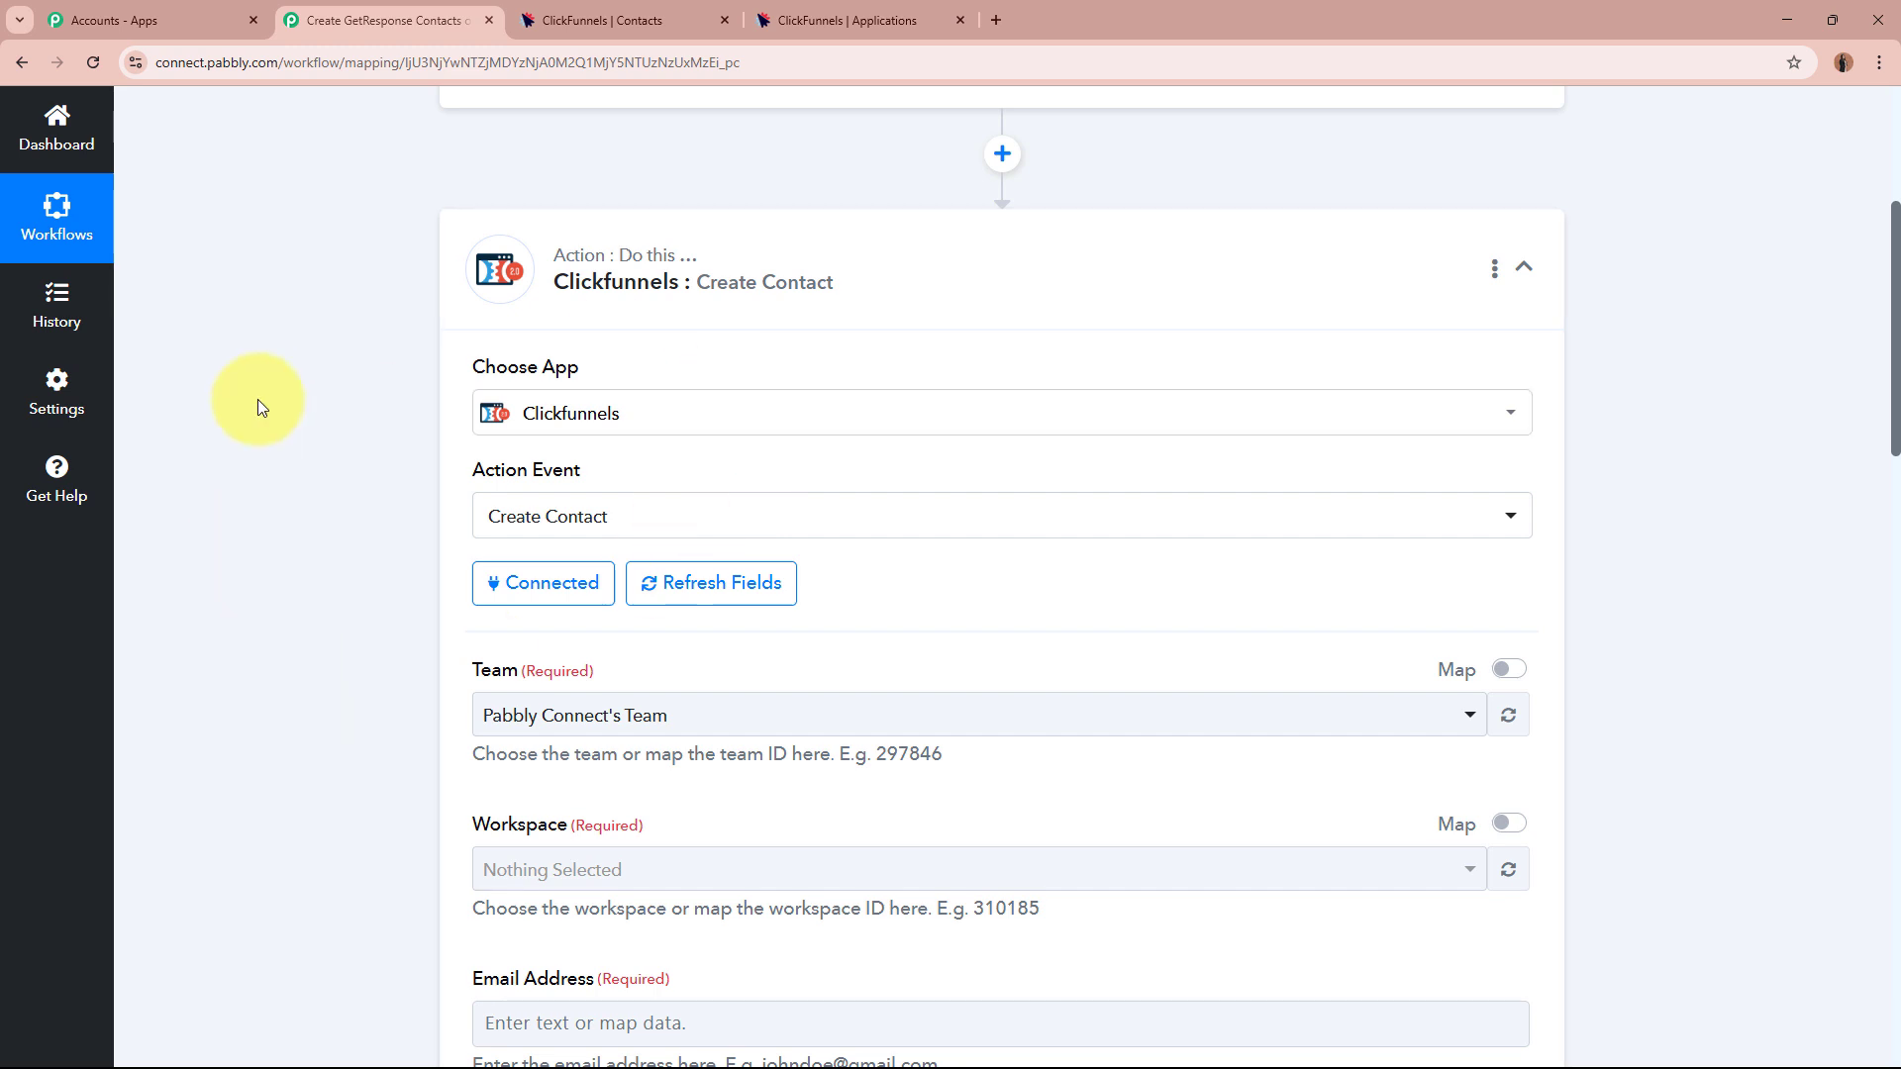
# Choose Pabbly Connect's Team, then refresh Workspace to get Pabbly Connect's Team Workspace.
pyautogui.scroll(-2, 257, 400)
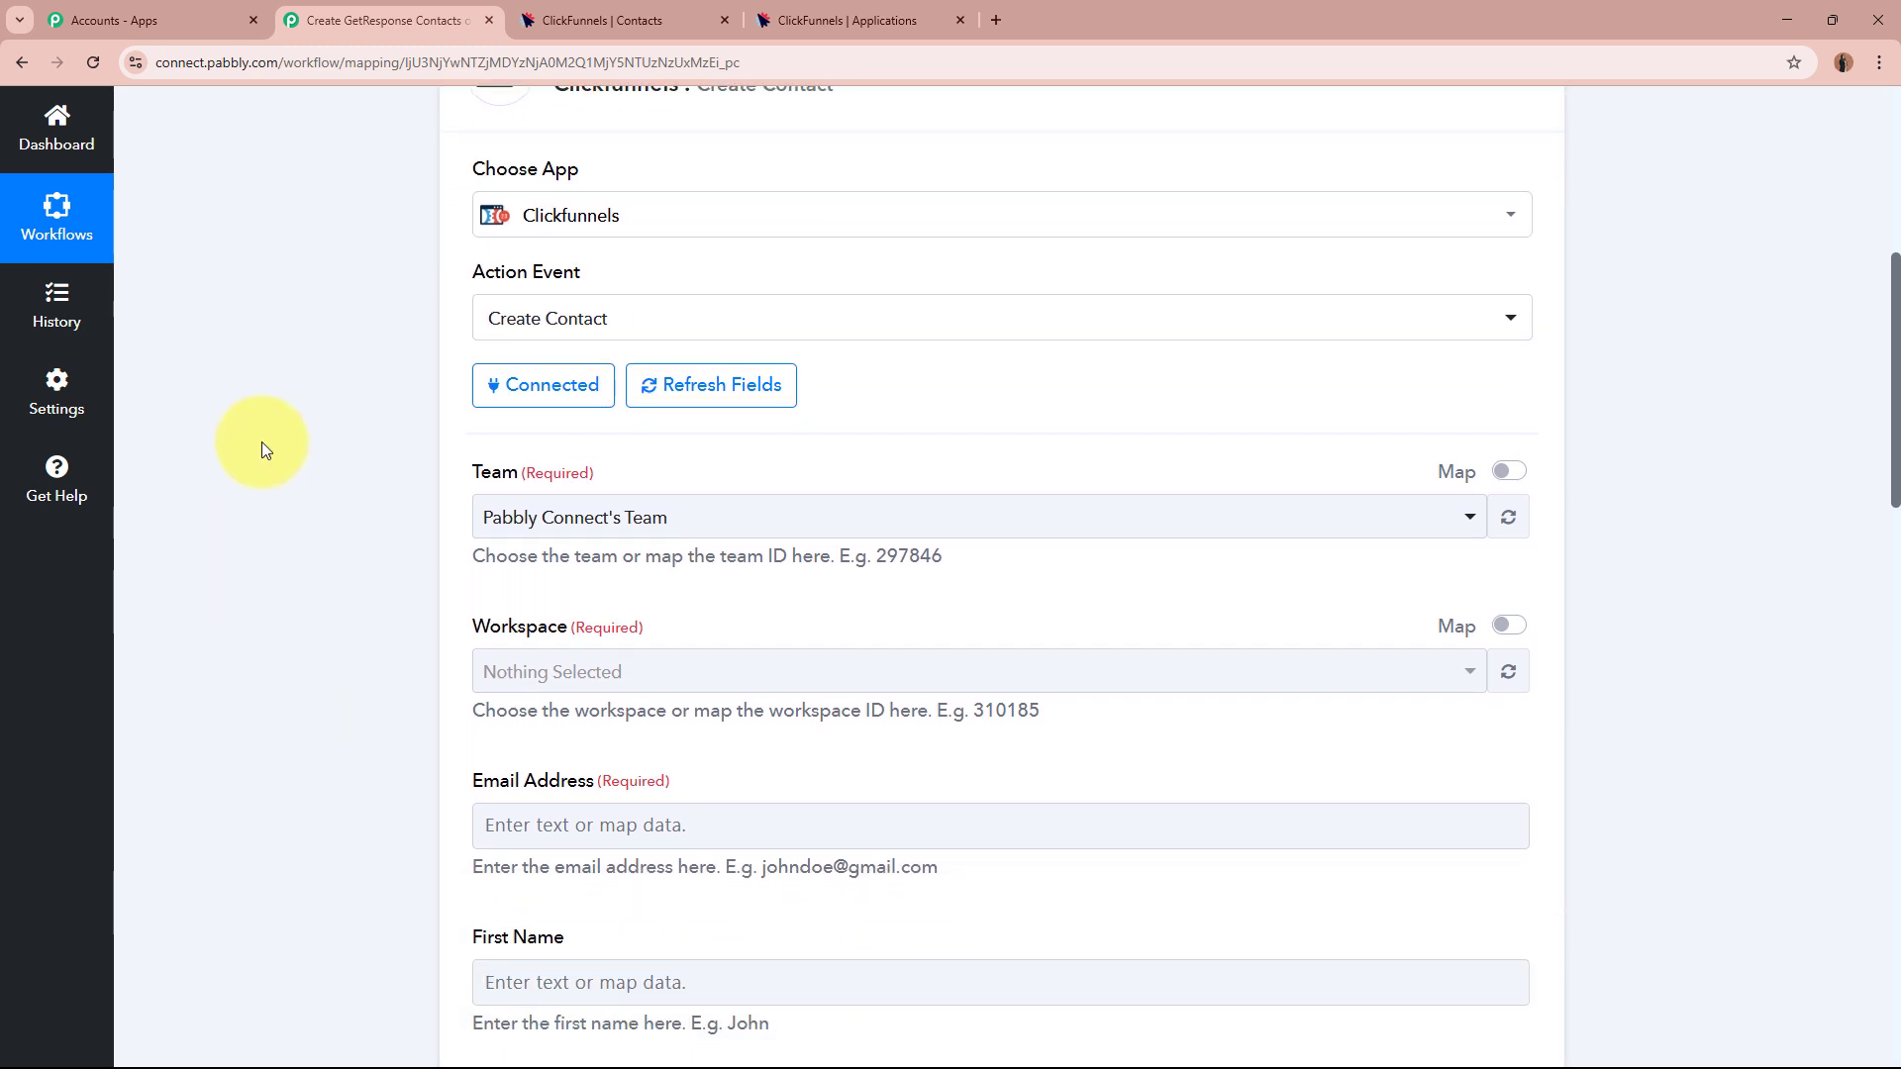
pyautogui.click(635, 532)
pyautogui.click(619, 634)
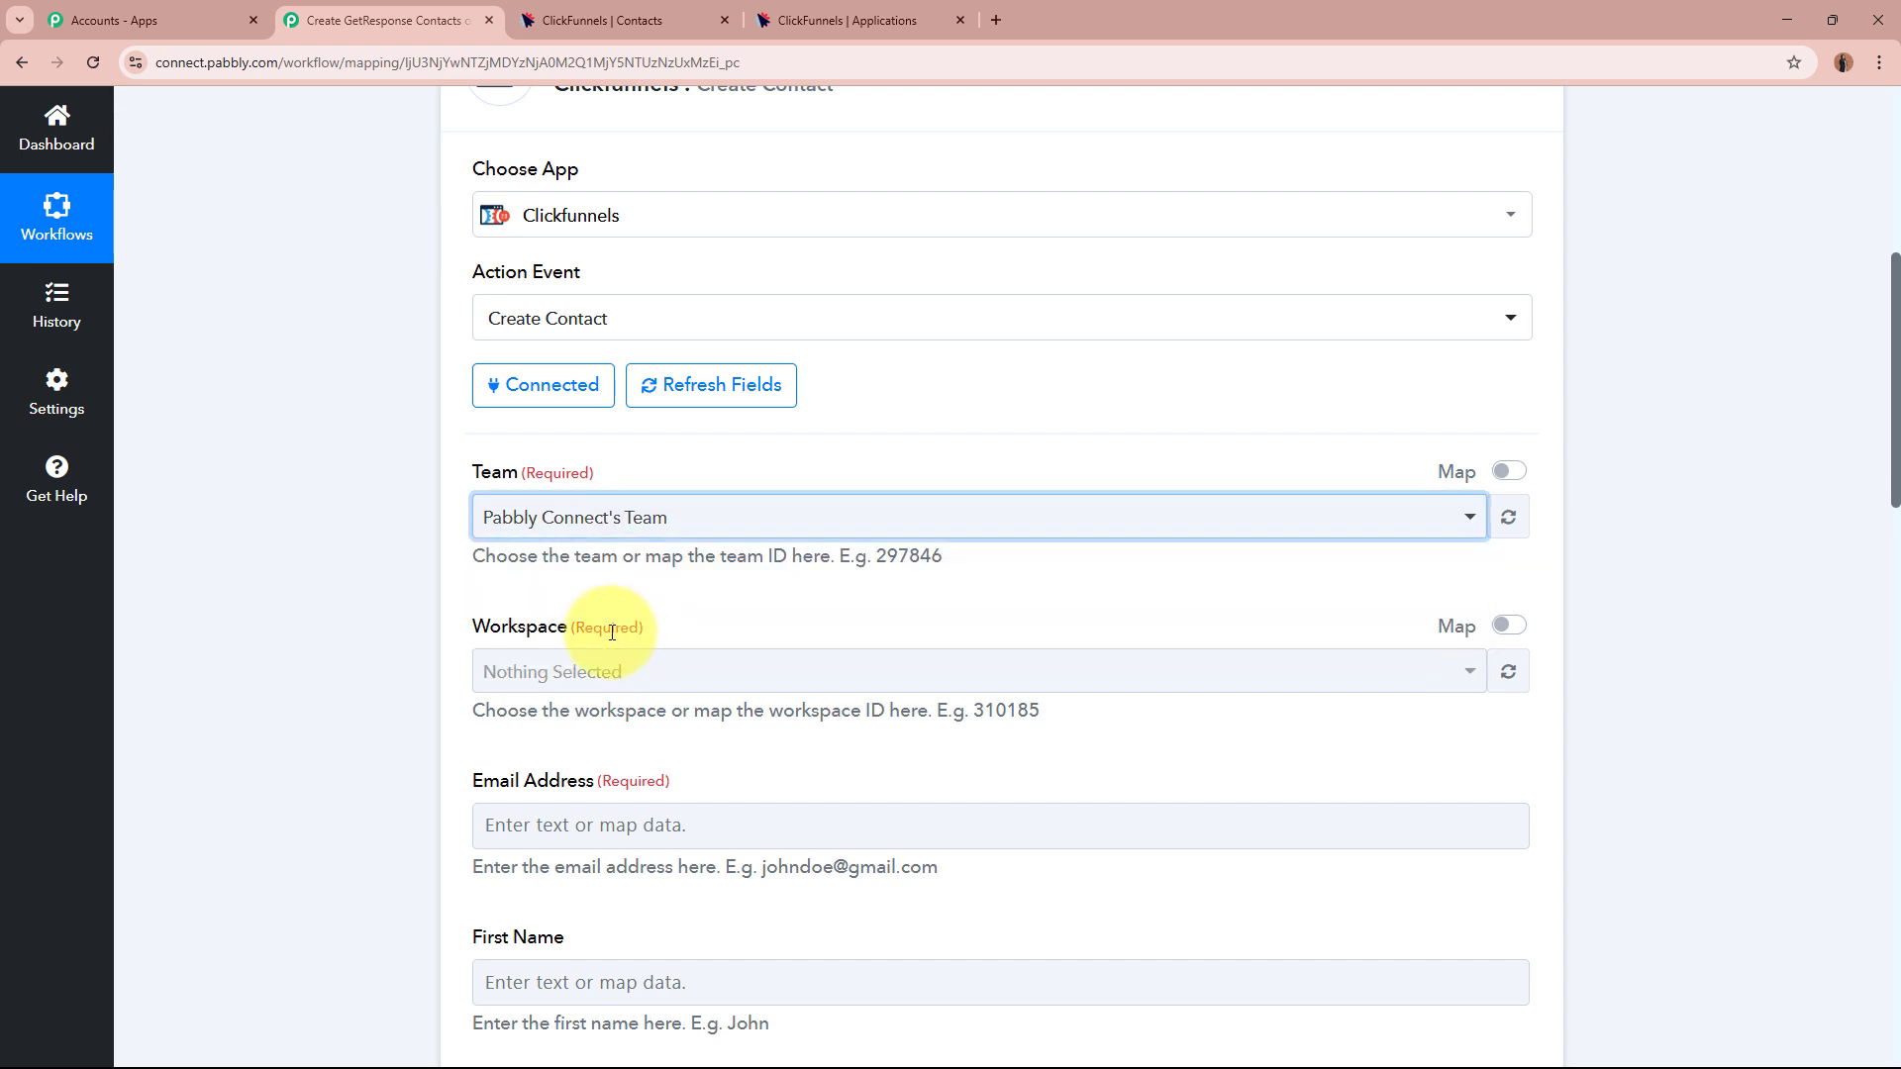
pyautogui.click(406, 592)
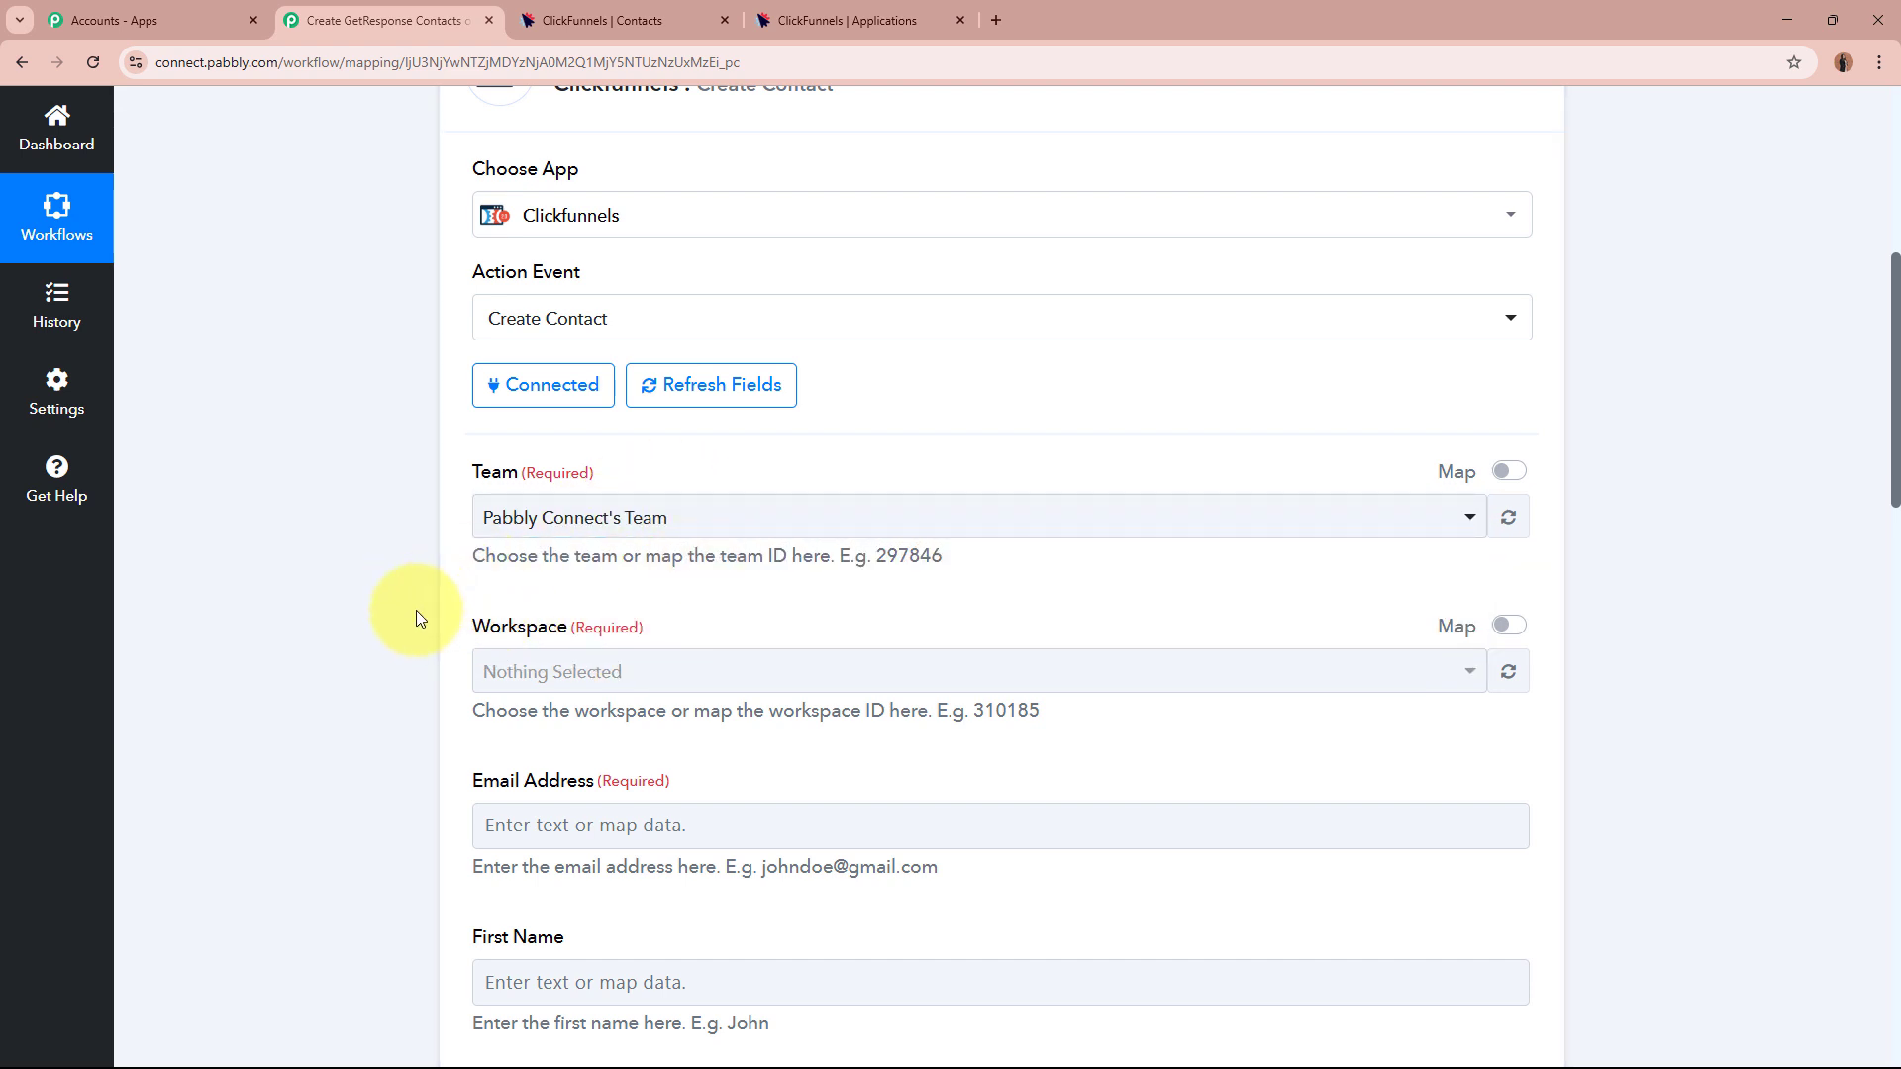
pyautogui.scroll(-1, 416, 609)
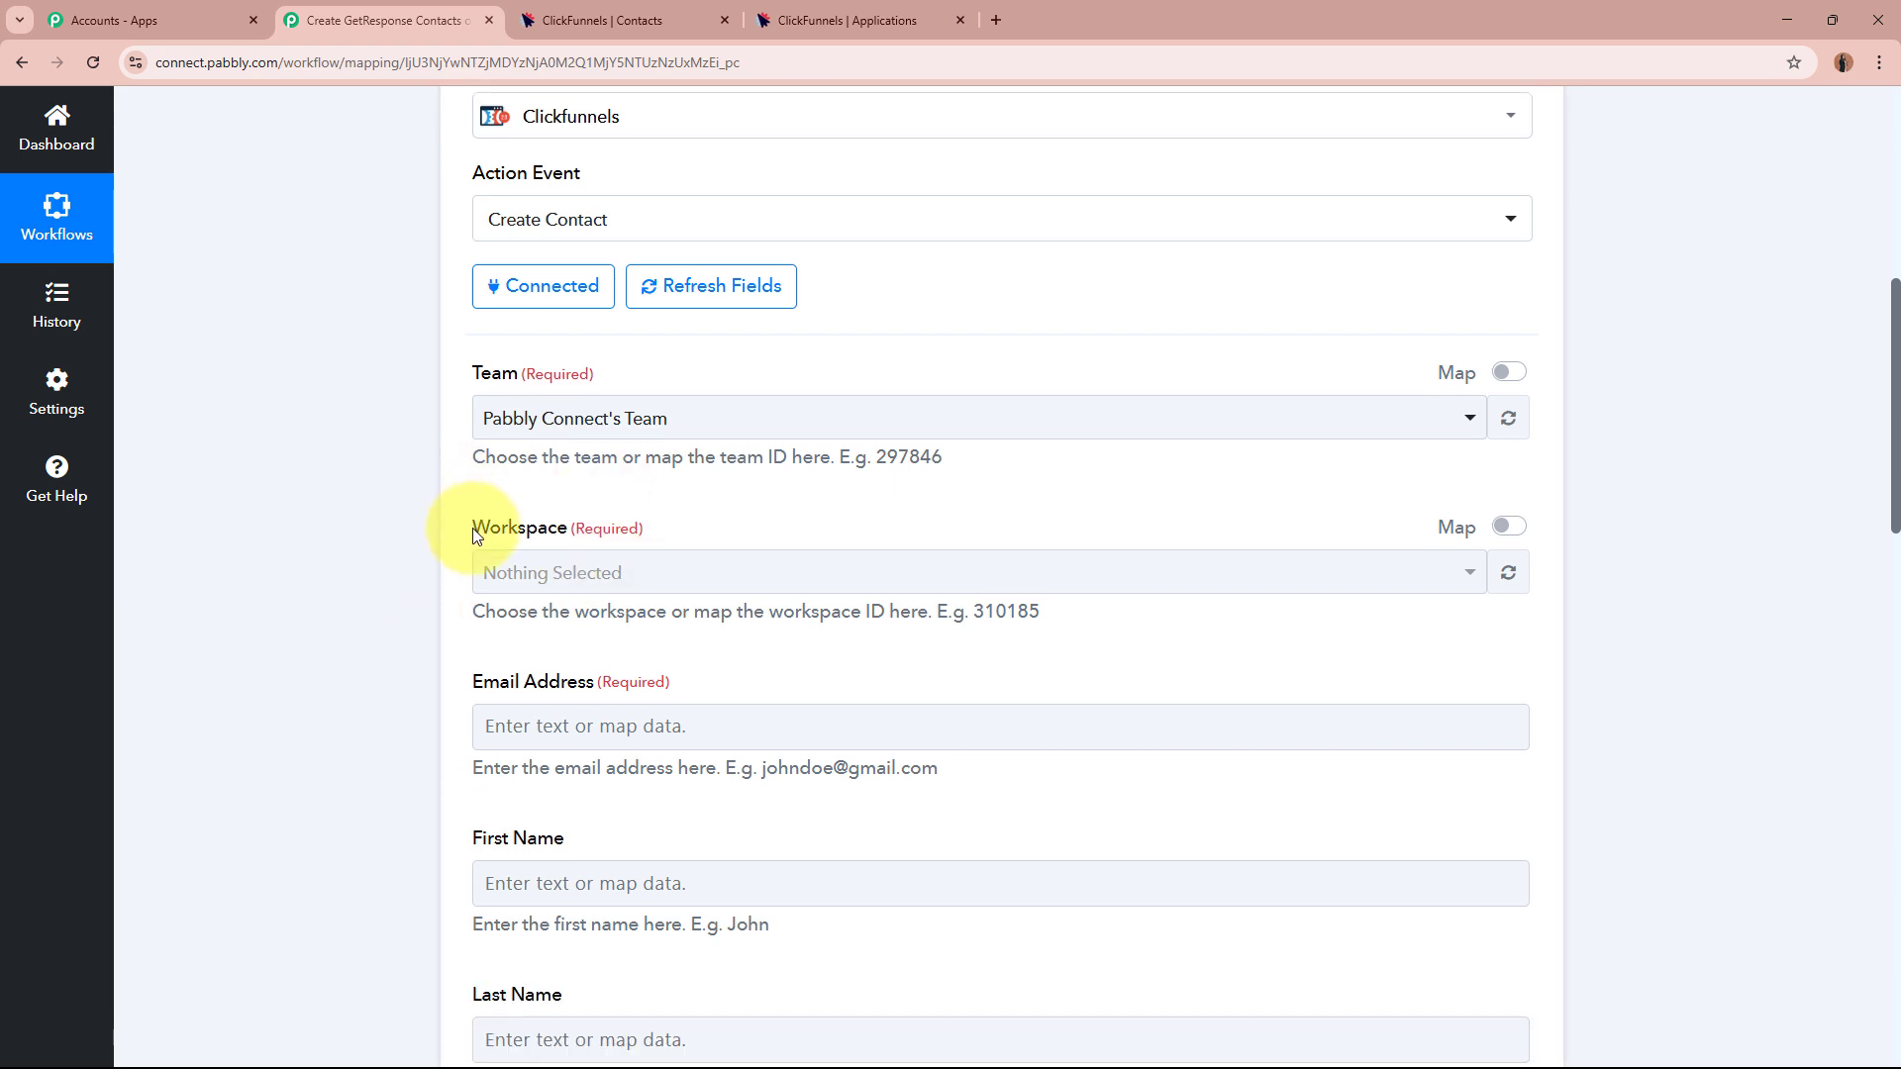
pyautogui.moveTo(472, 527); pyautogui.dragTo(646, 539)
pyautogui.click(388, 649)
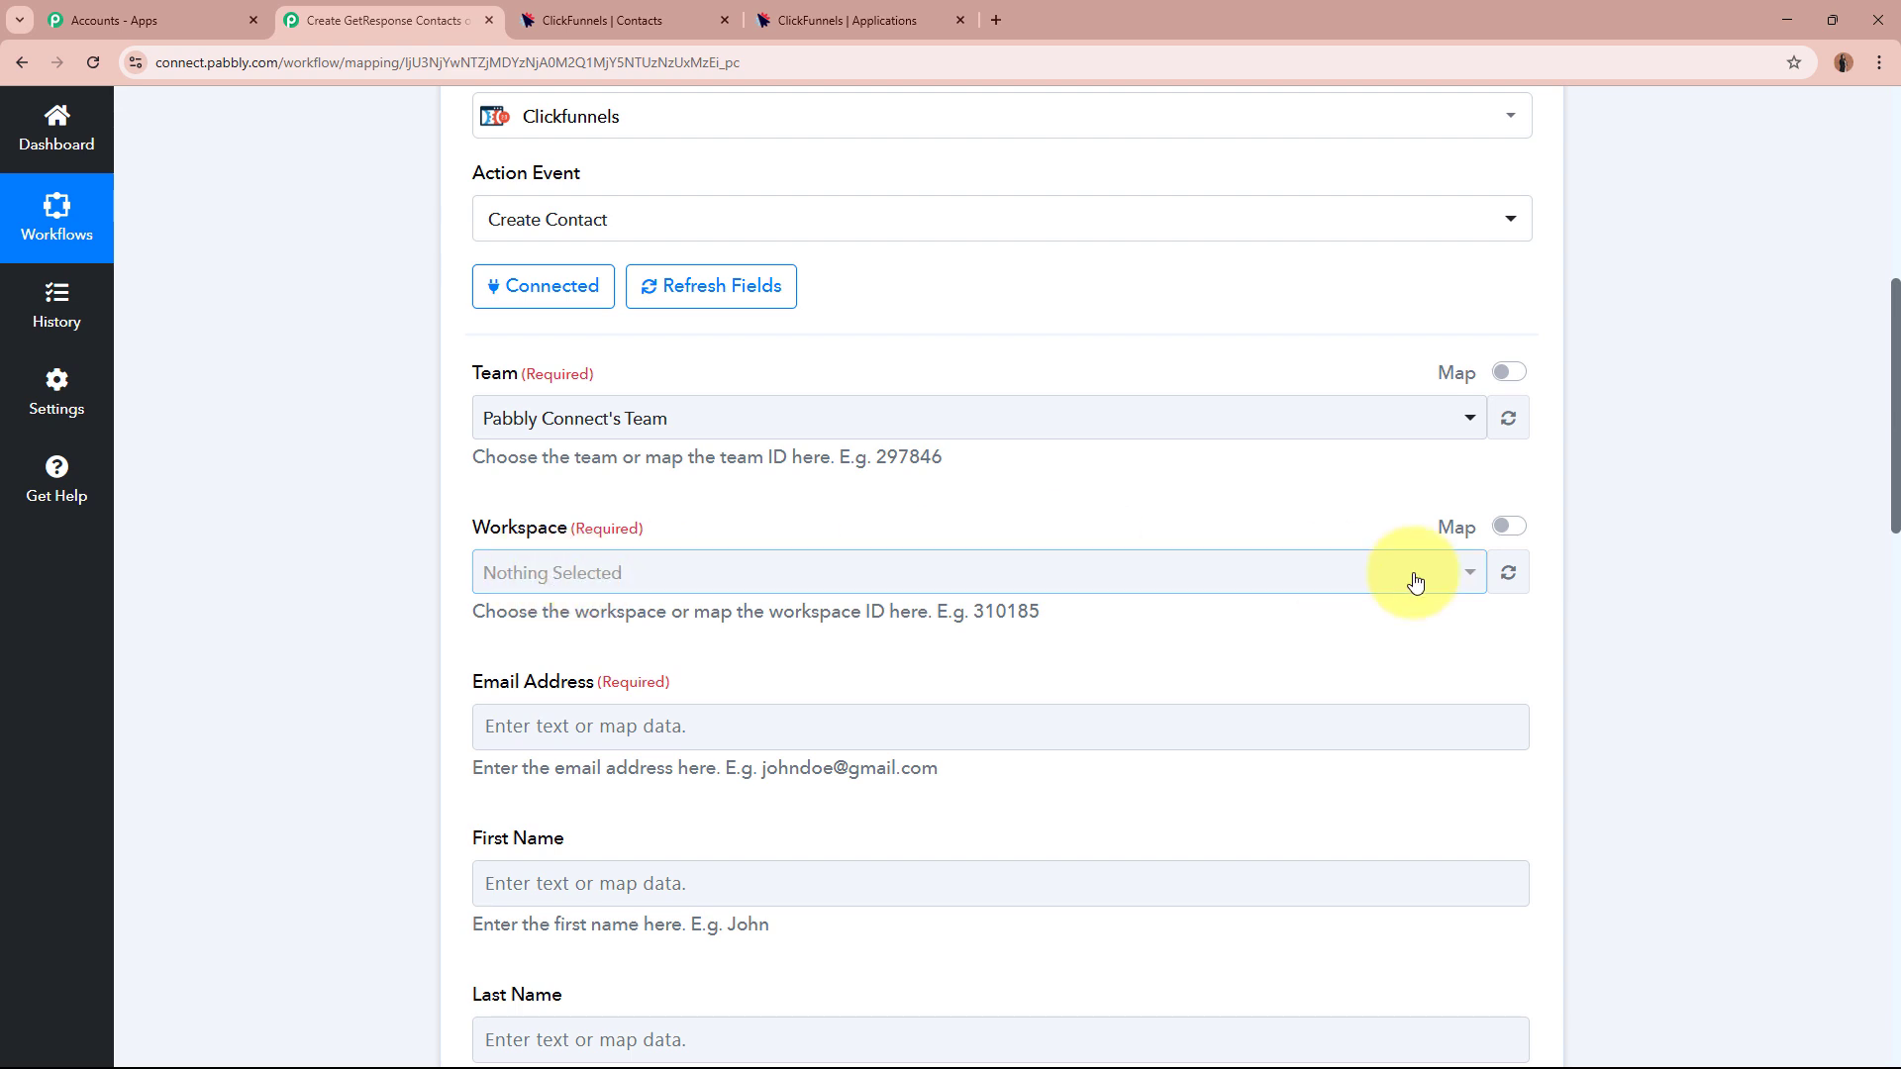
pyautogui.click(1509, 579)
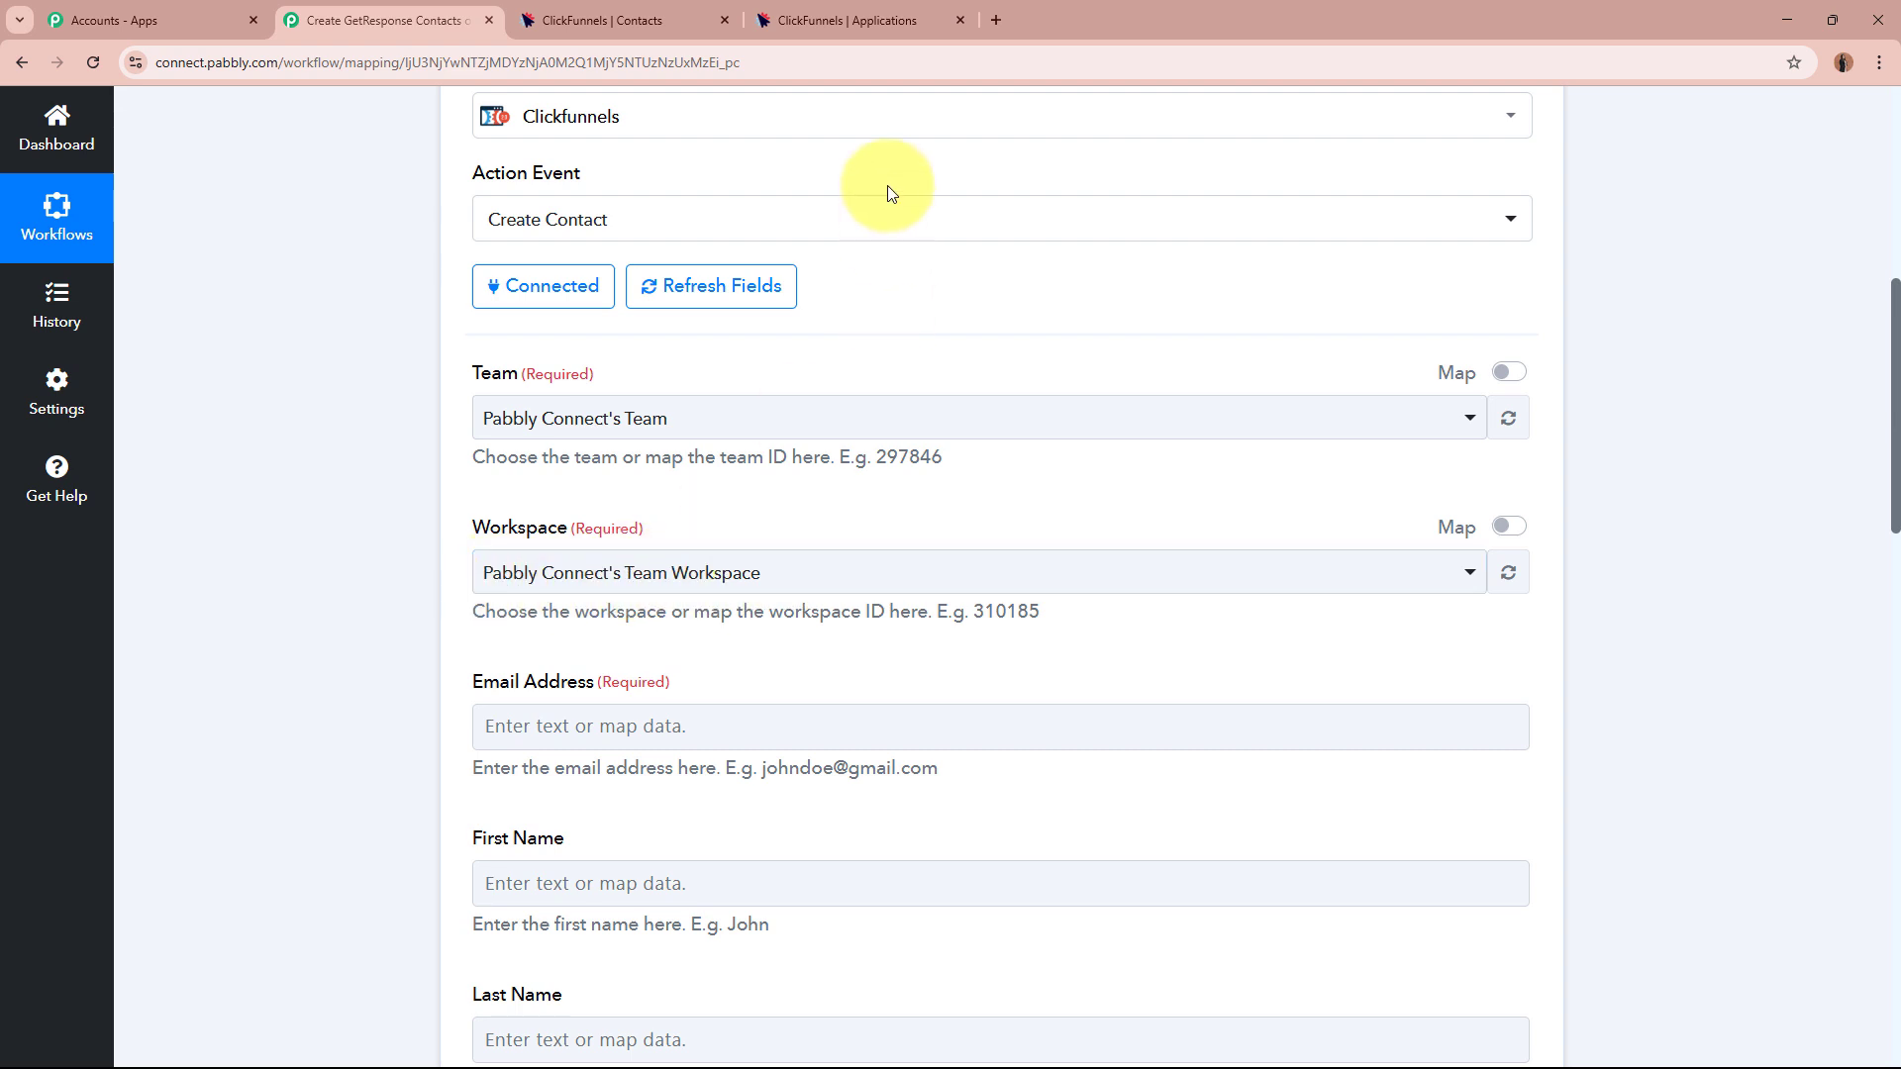
pyautogui.click(655, 18)
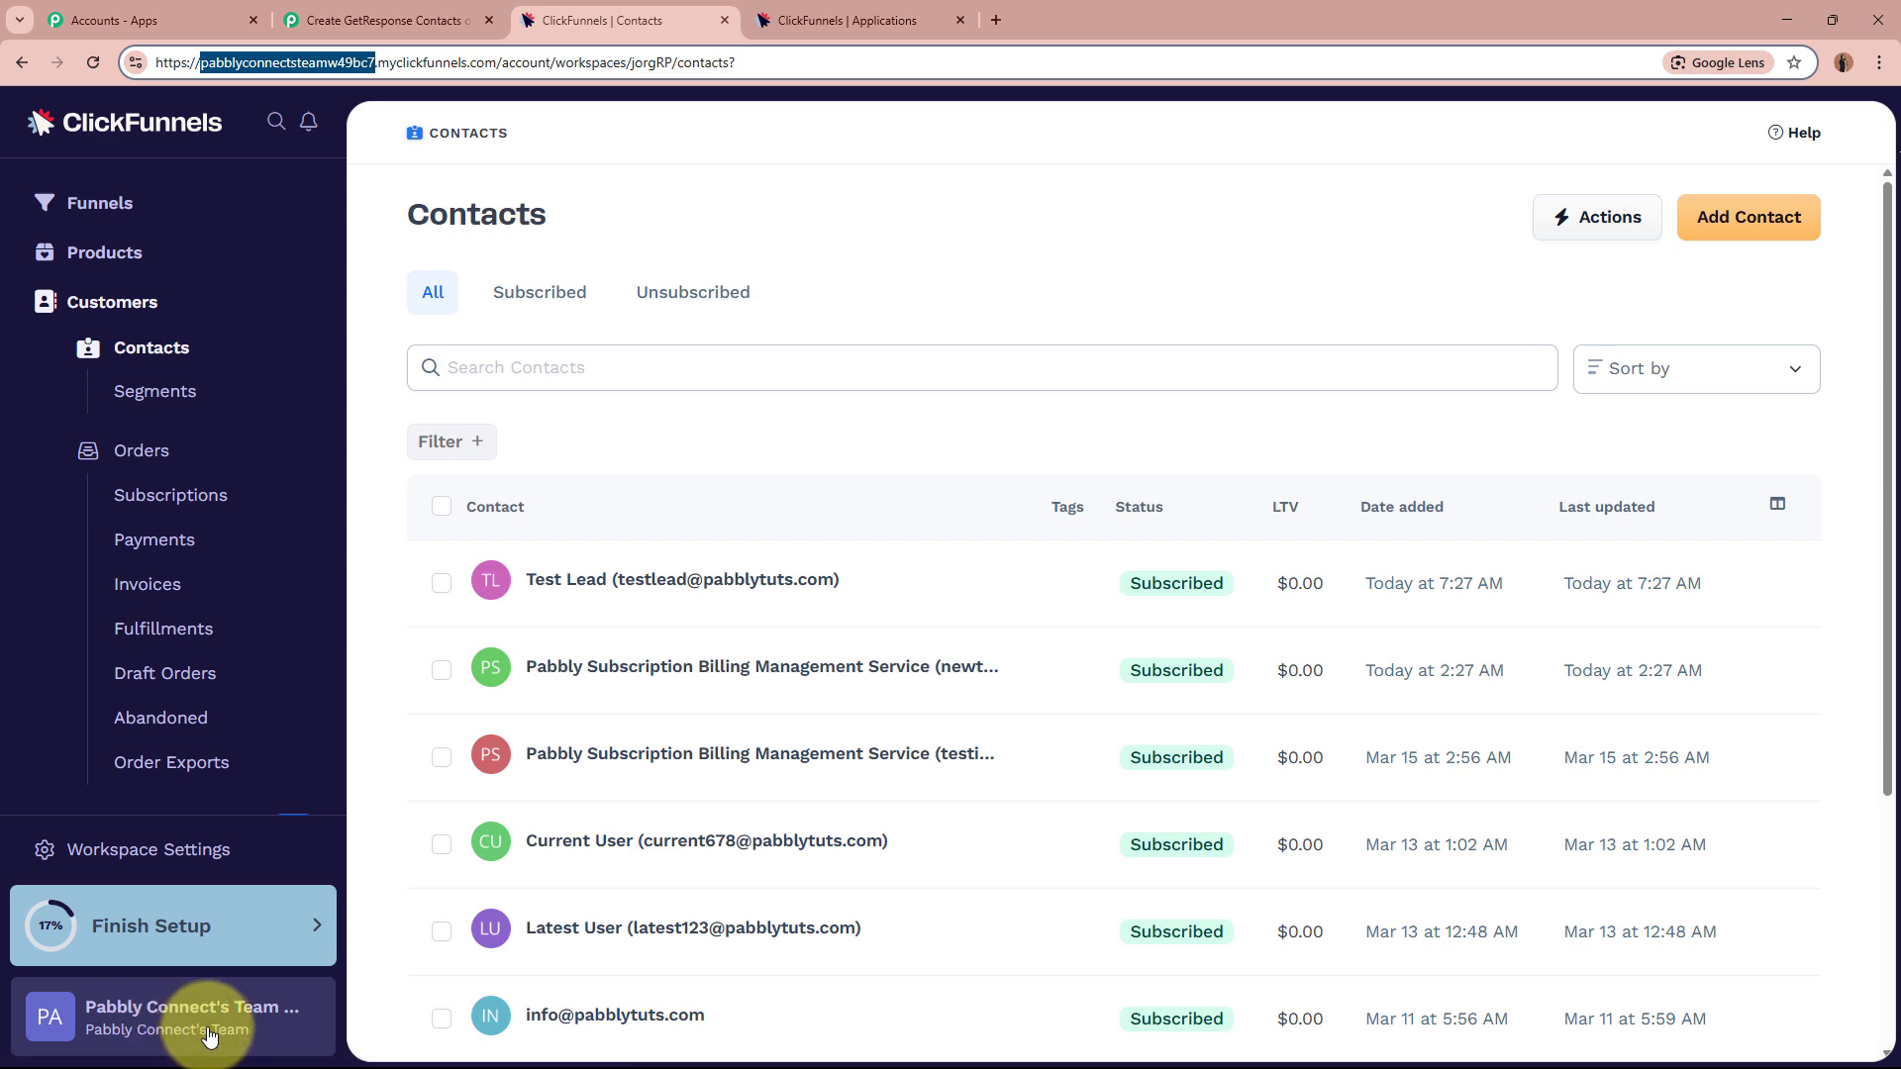
pyautogui.click(396, 20)
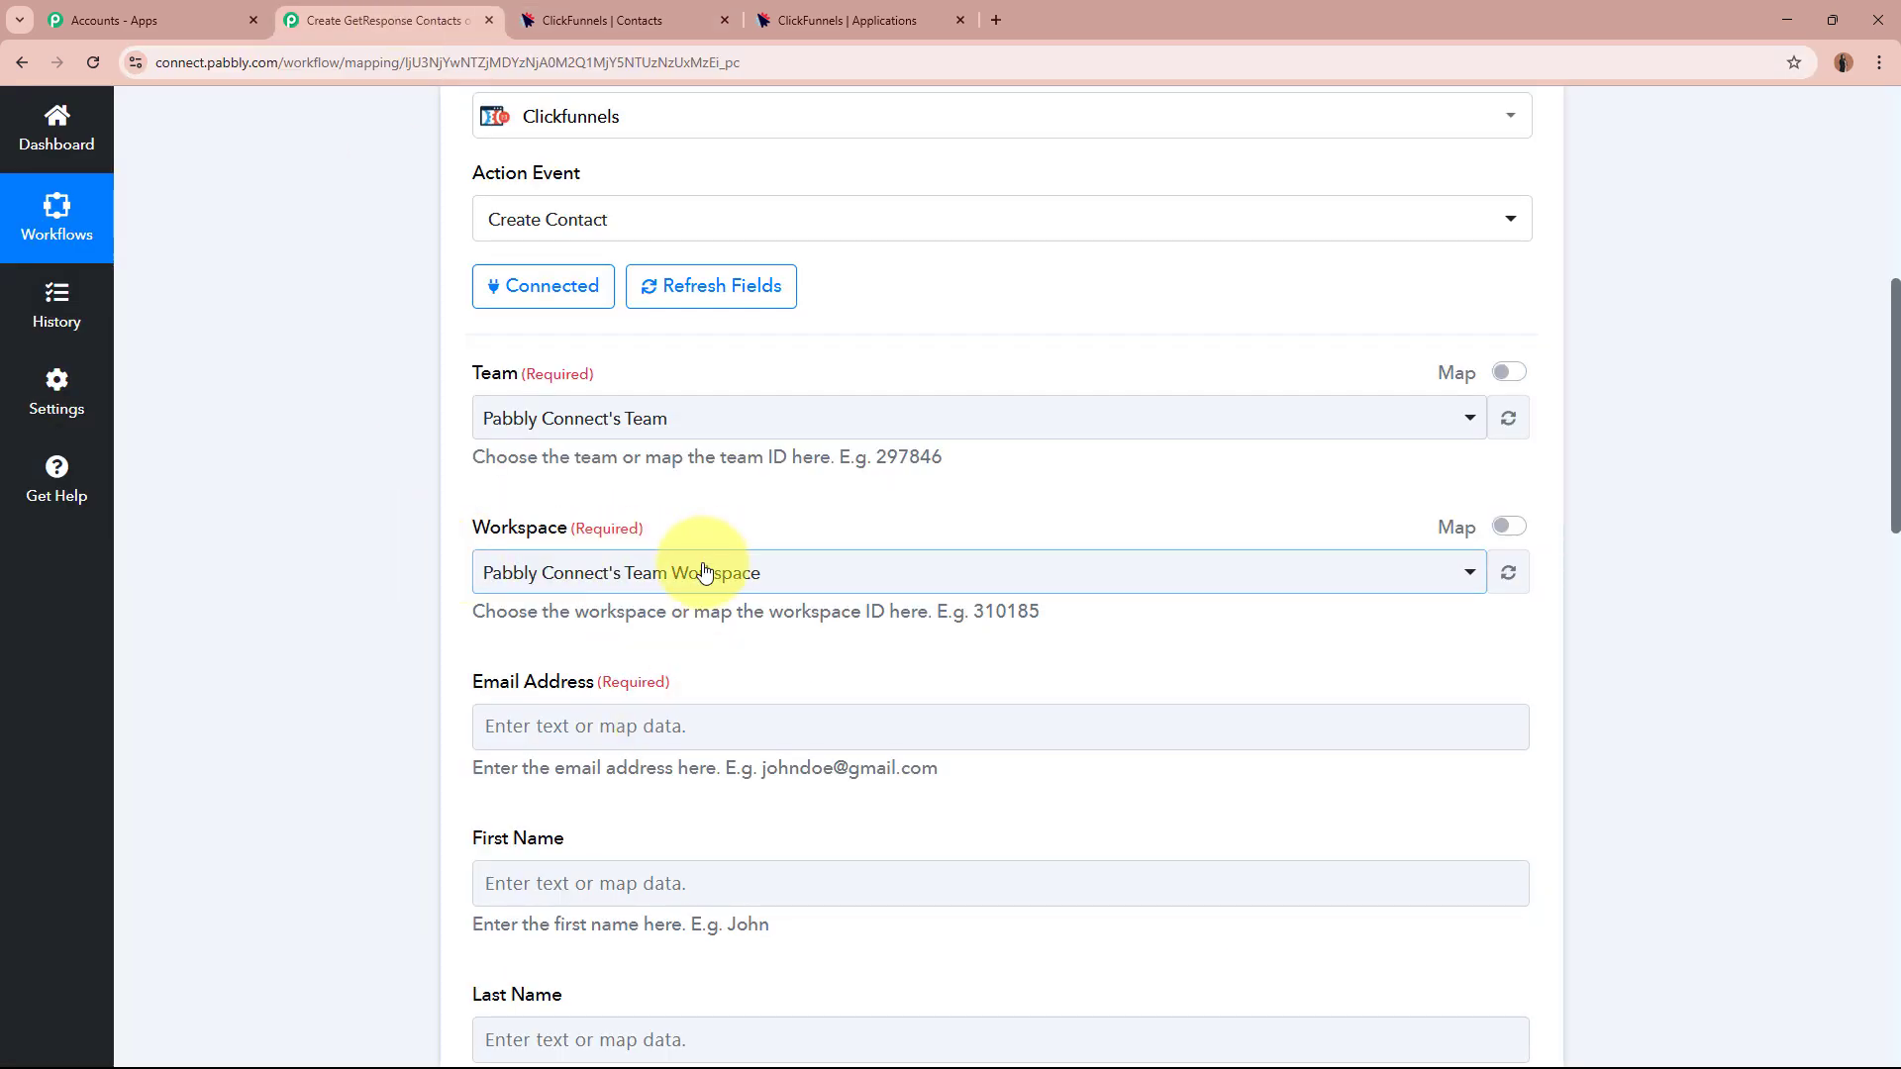
pyautogui.scroll(-6, 378, 689)
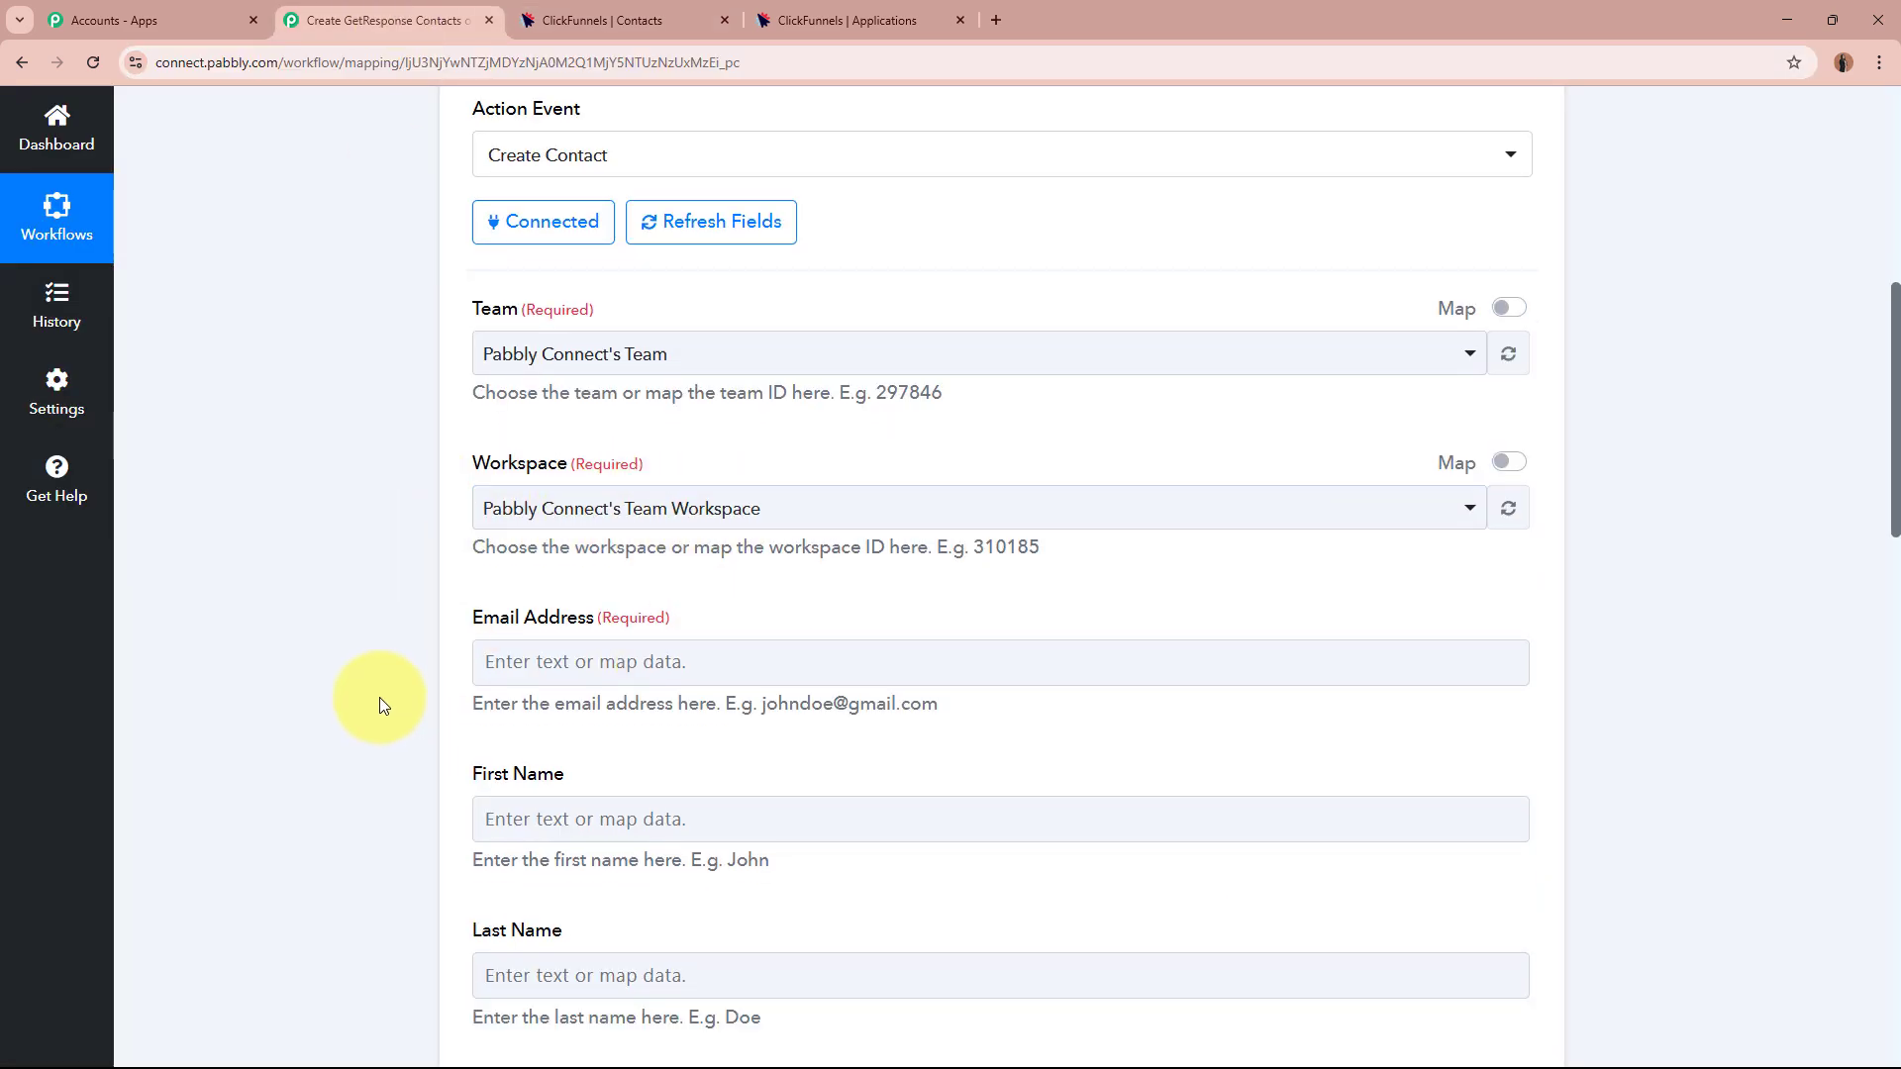
pyautogui.scroll(-9, 379, 681)
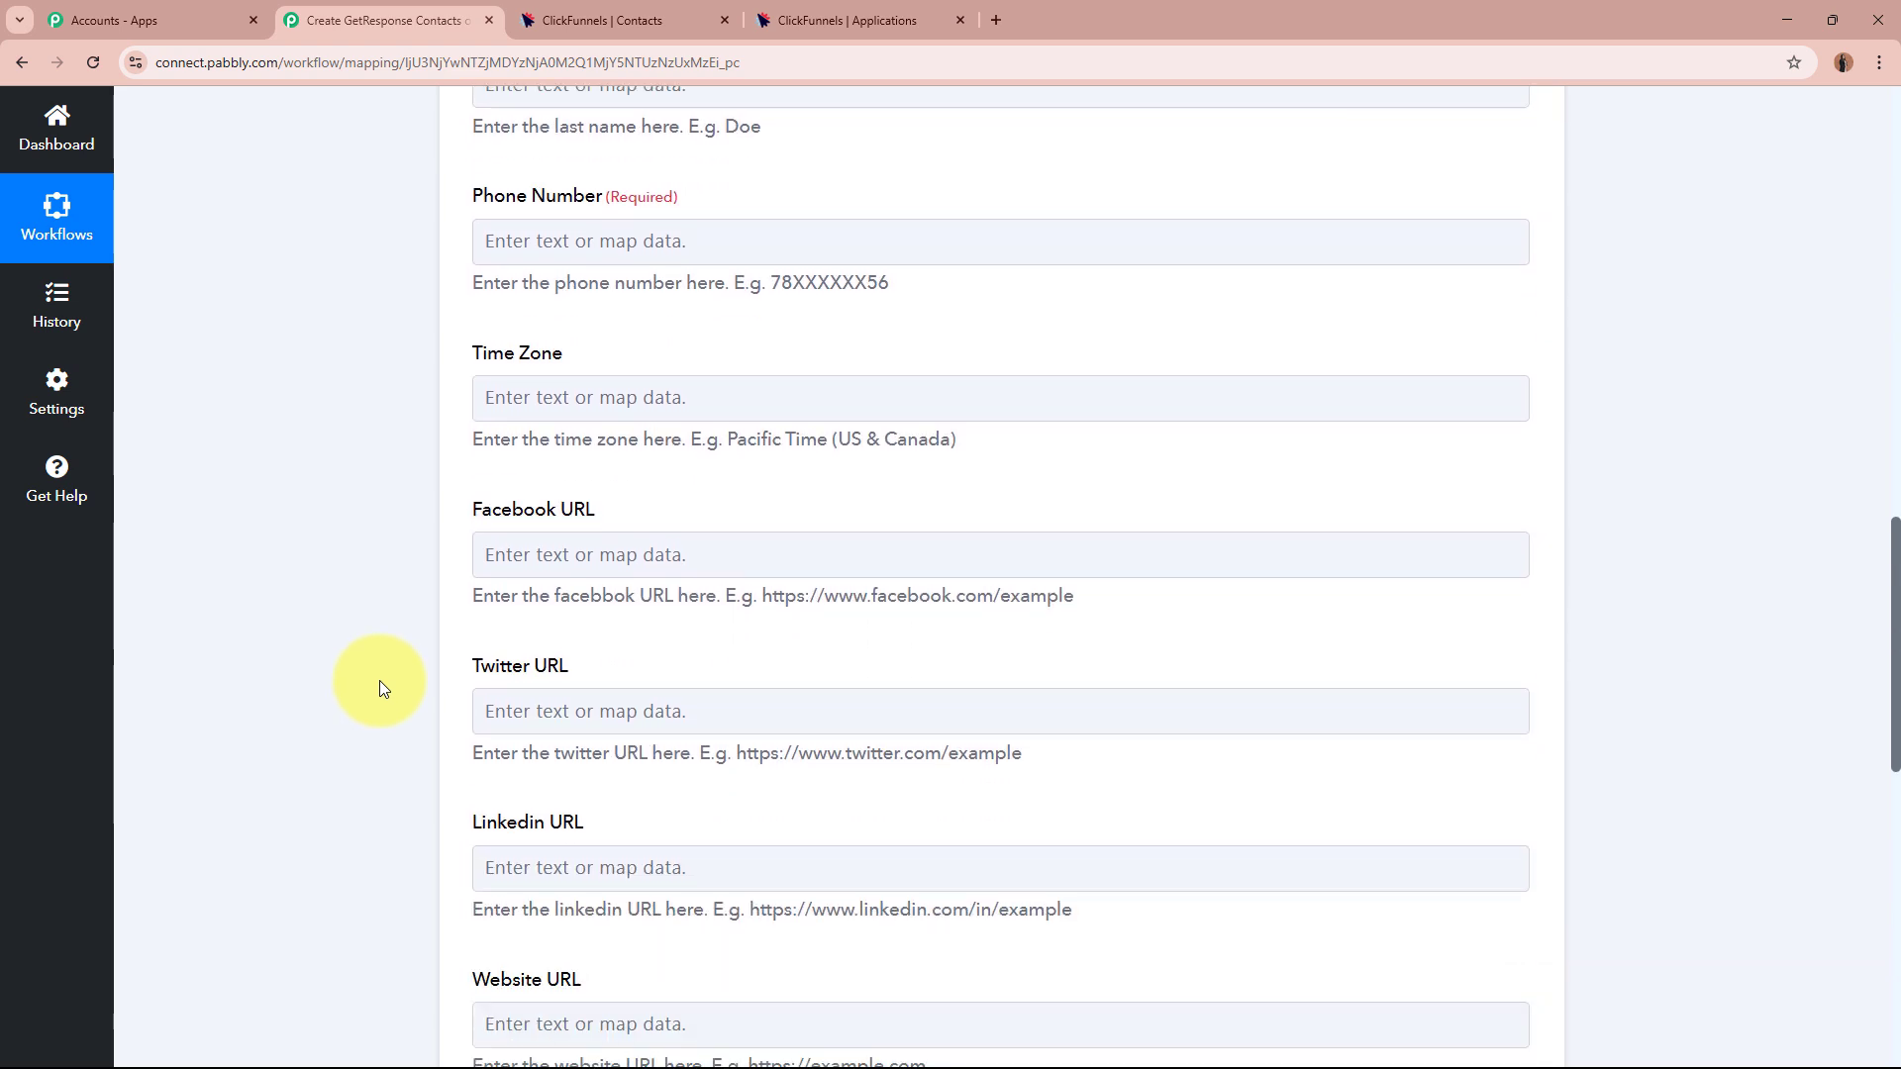
pyautogui.scroll(10, 384, 688)
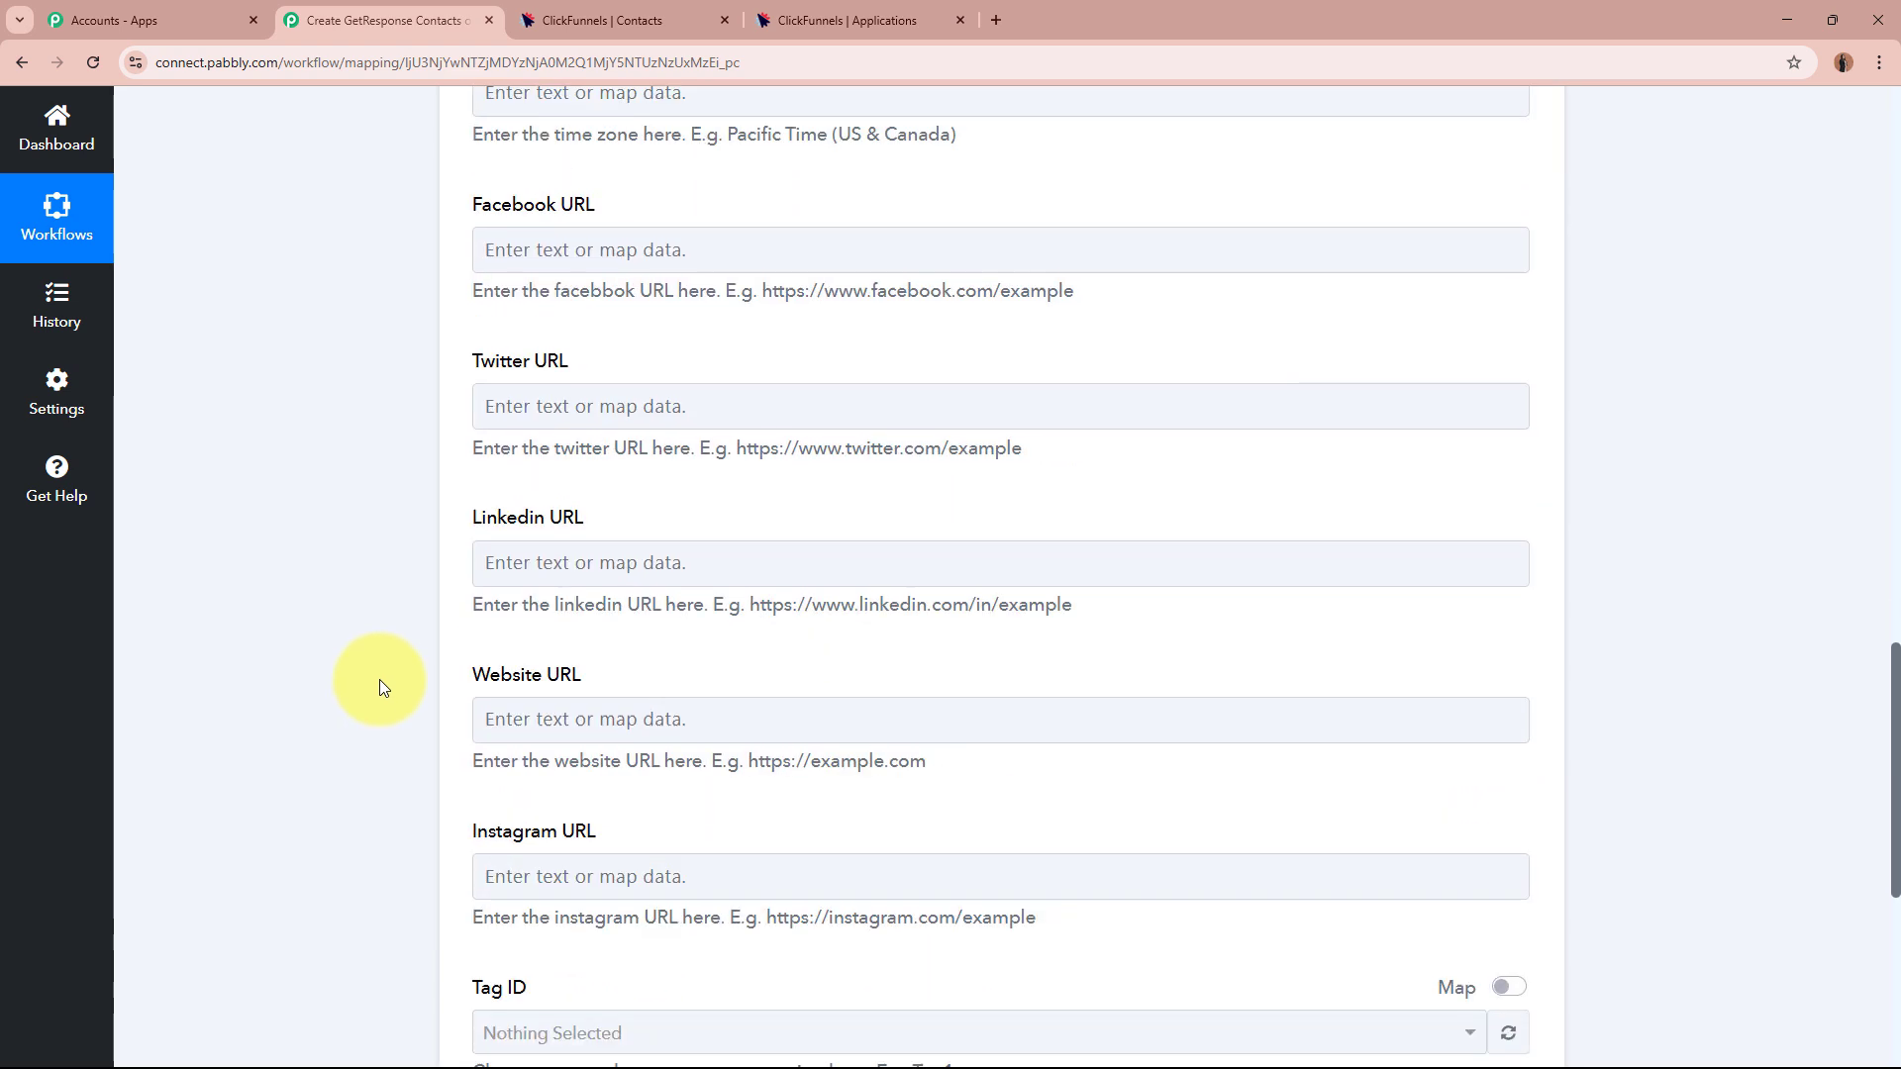
pyautogui.scroll(1, 382, 687)
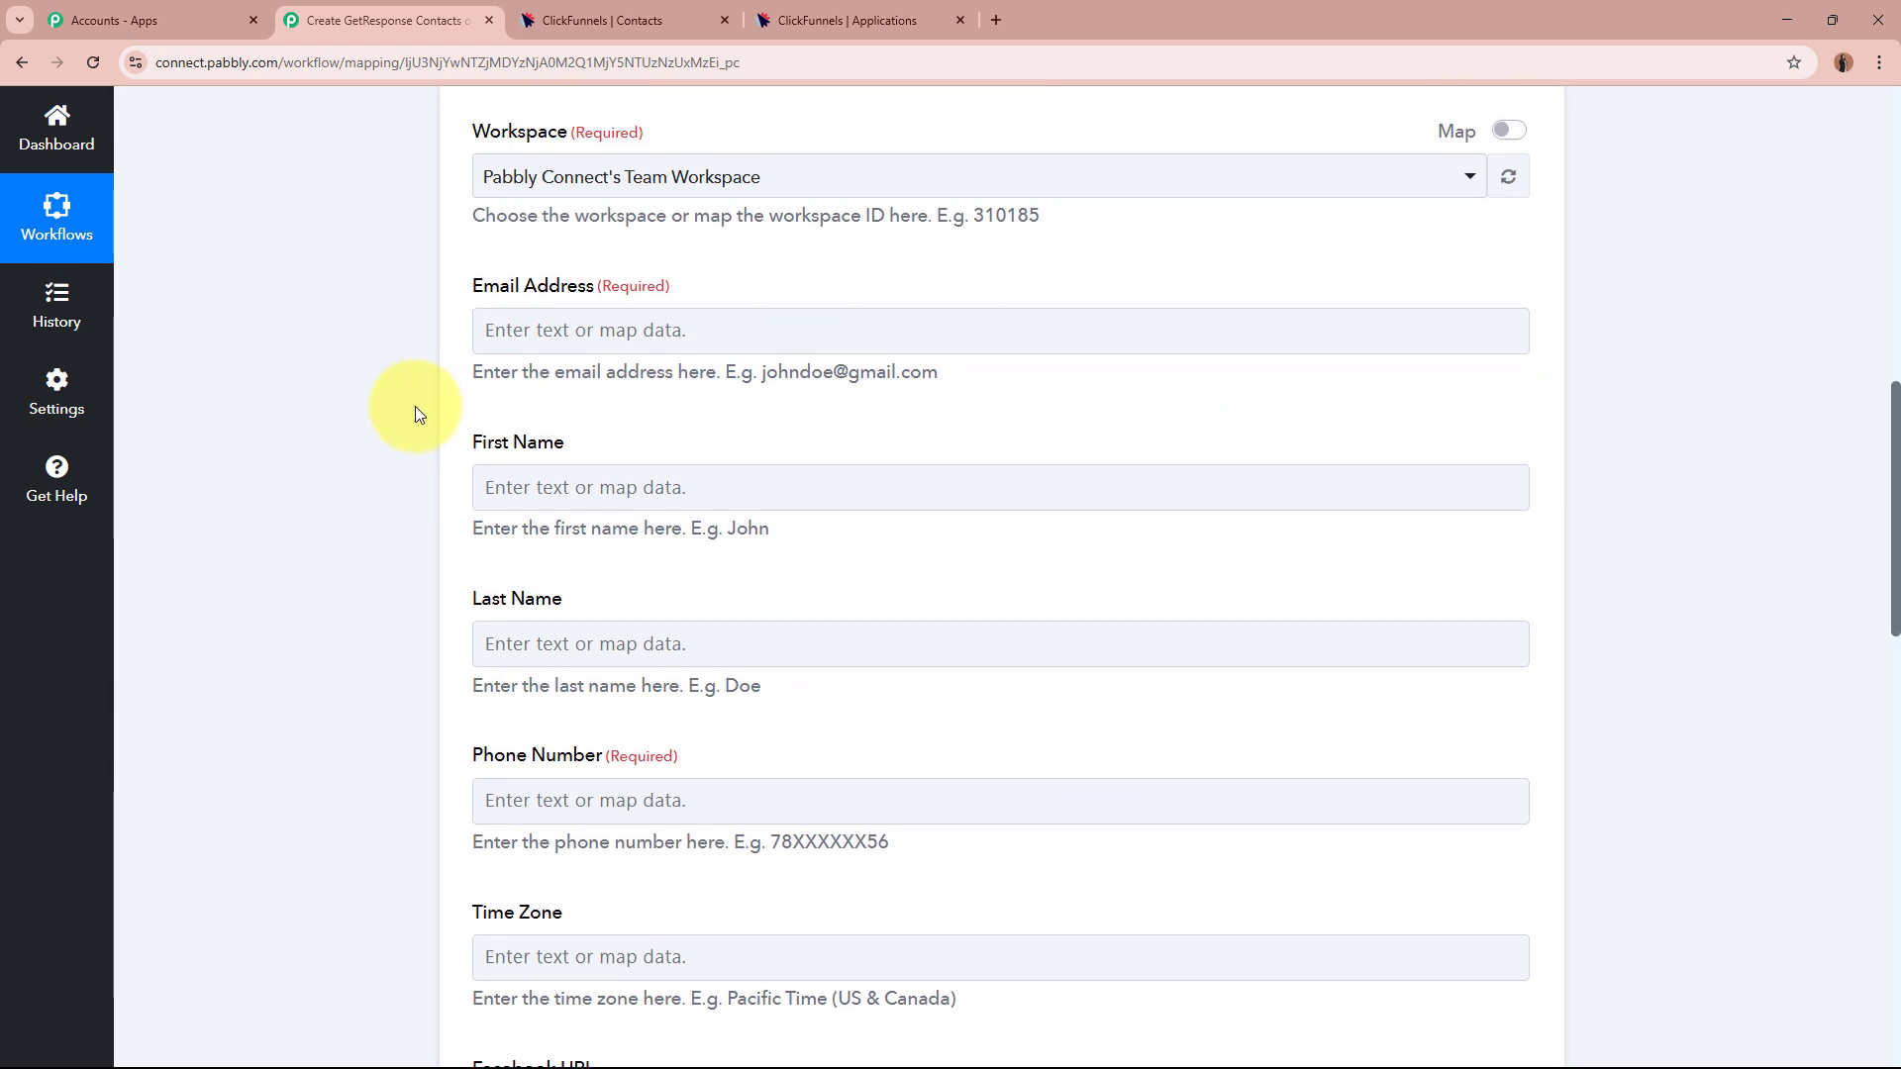
pyautogui.click(581, 333)
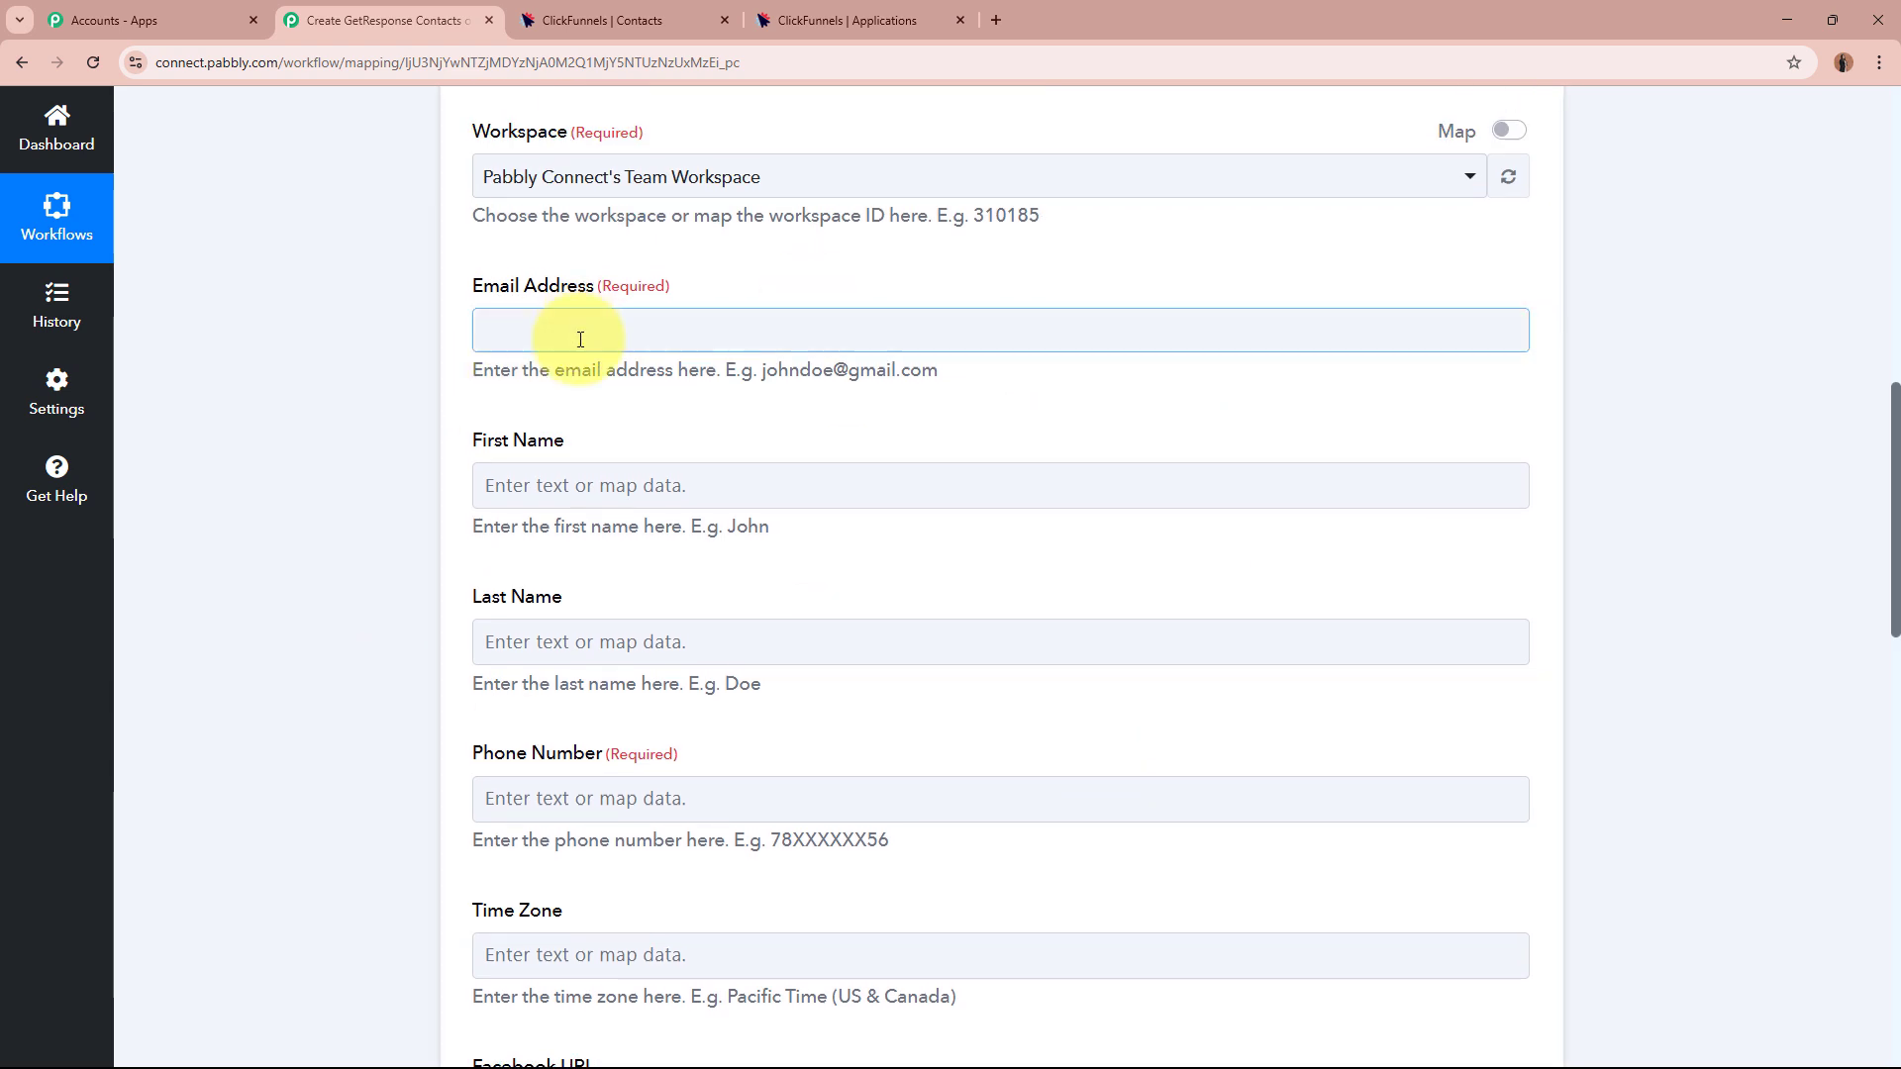
pyautogui.click(330, 479)
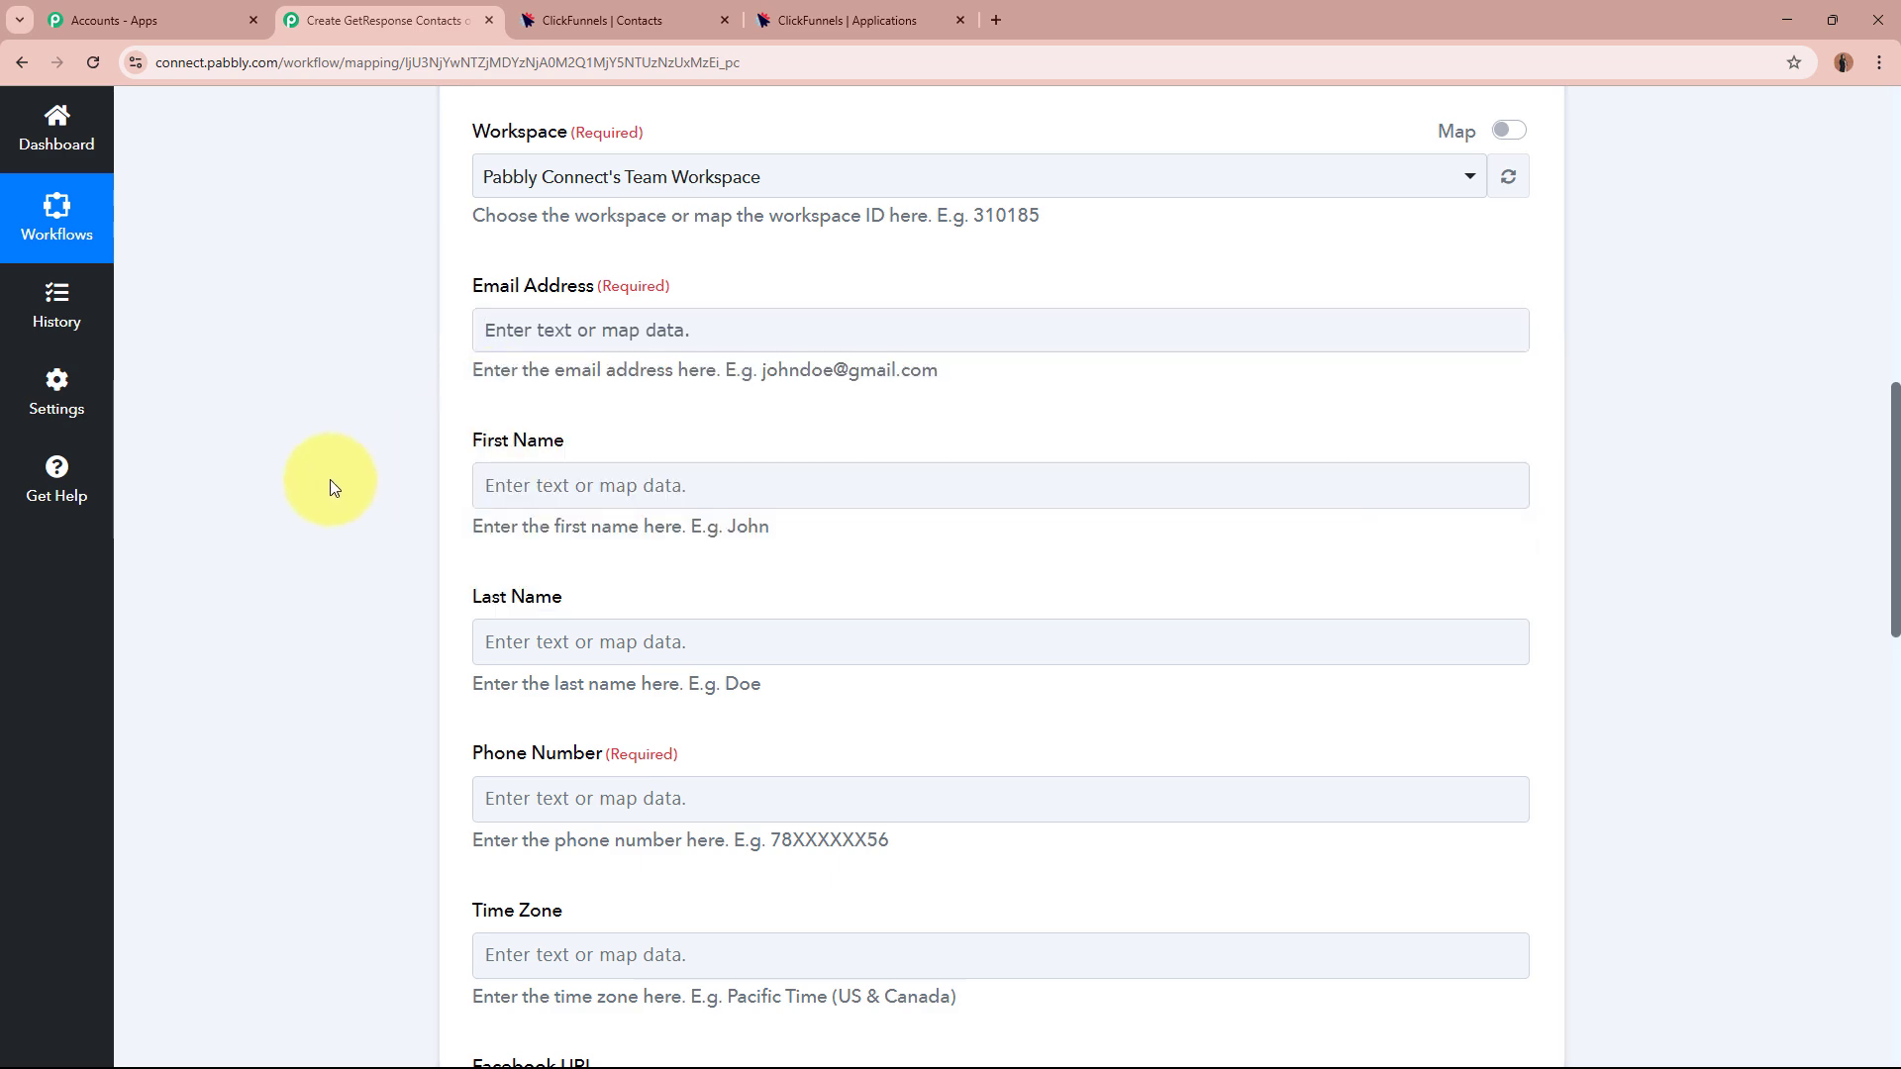
pyautogui.scroll(4, 329, 479)
pyautogui.scroll(6, 329, 479)
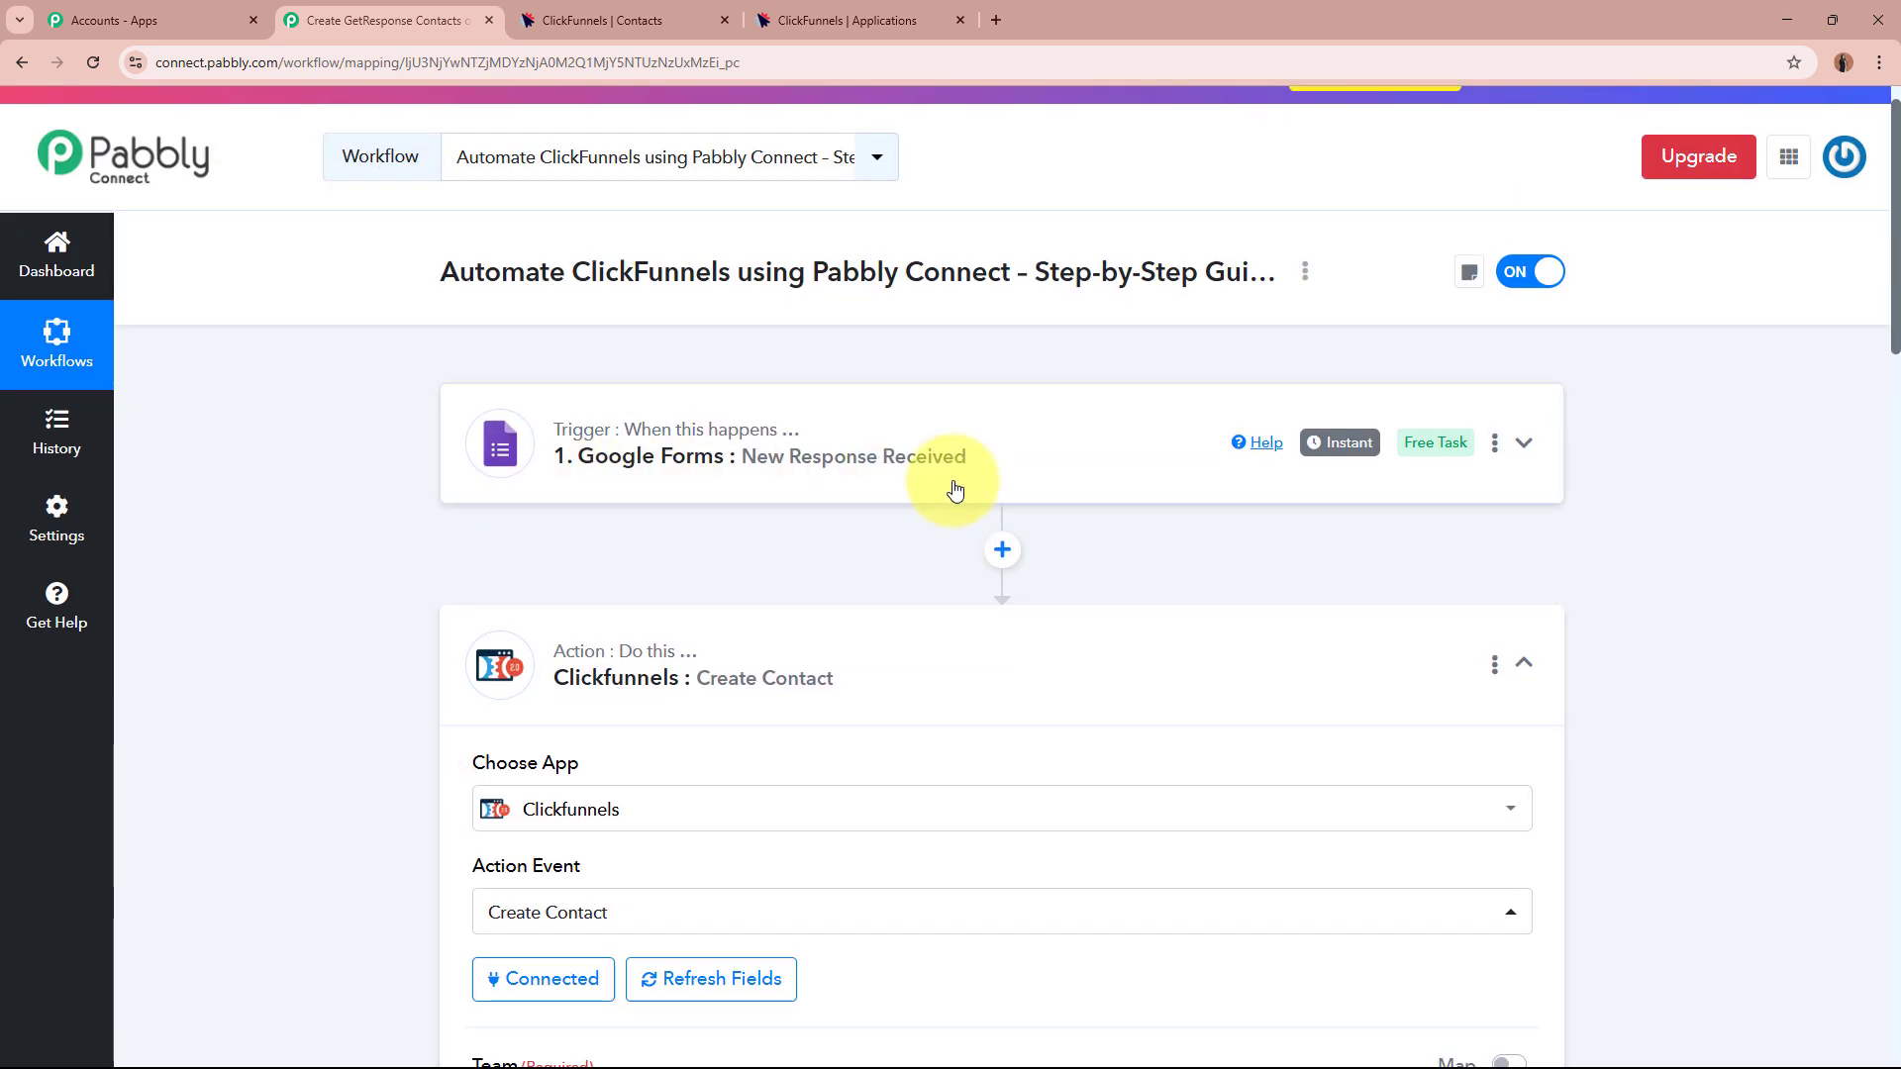
pyautogui.scroll(-4, 952, 479)
pyautogui.scroll(-7, 952, 479)
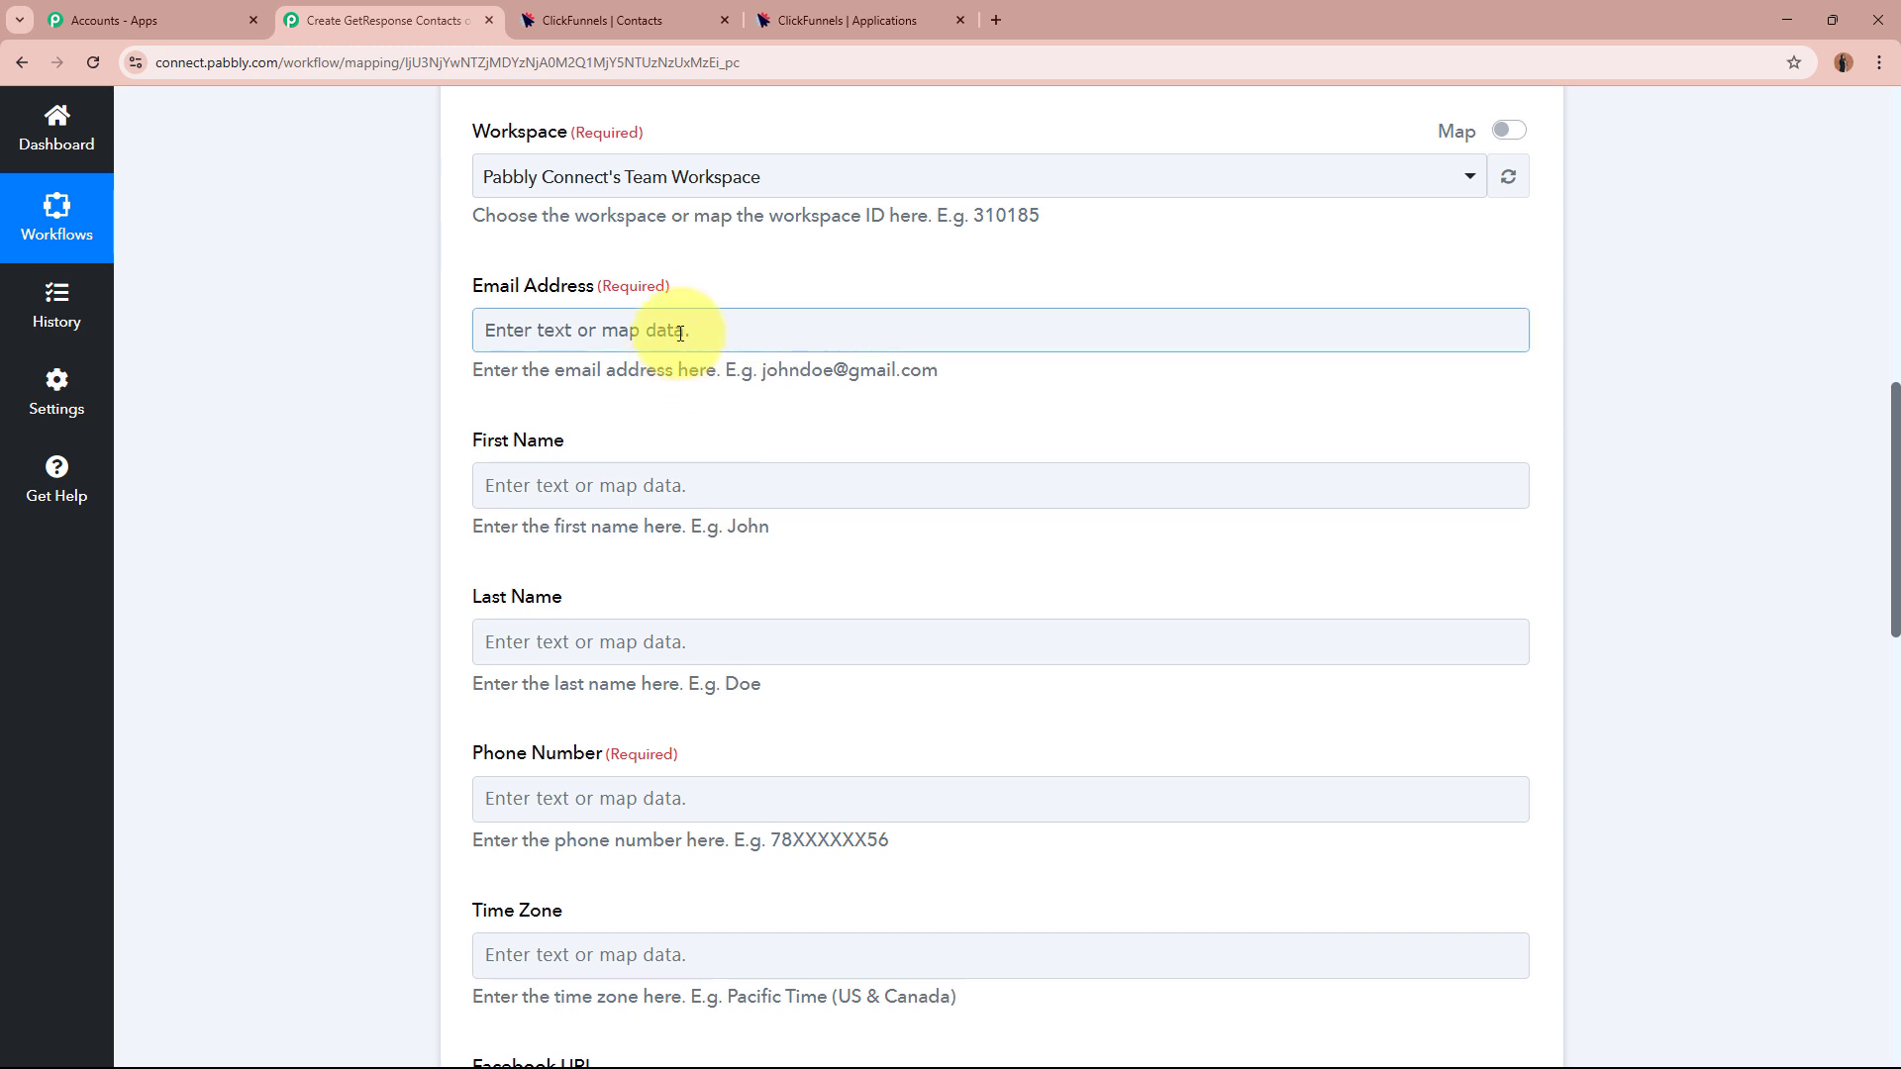
# Map the Google Forms Email answer into the Email Address field.
pyautogui.click(680, 333)
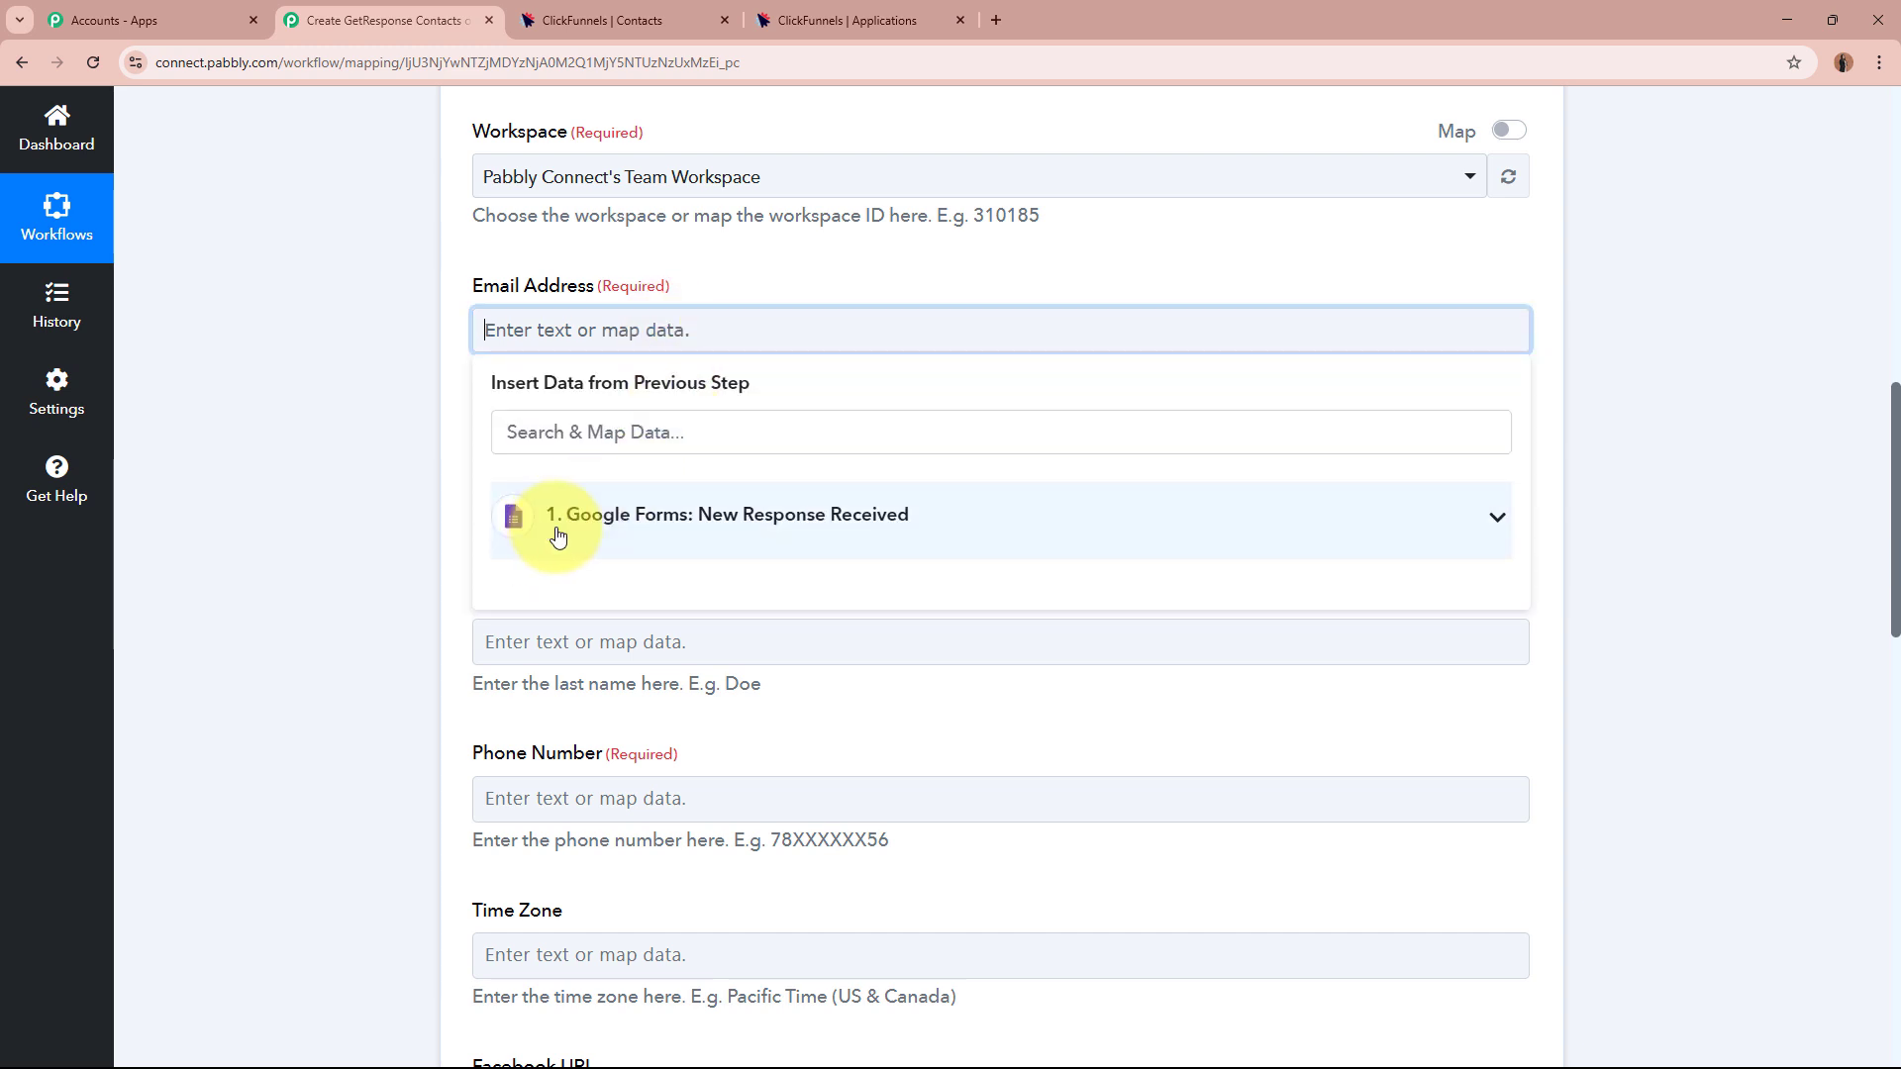
pyautogui.click(903, 537)
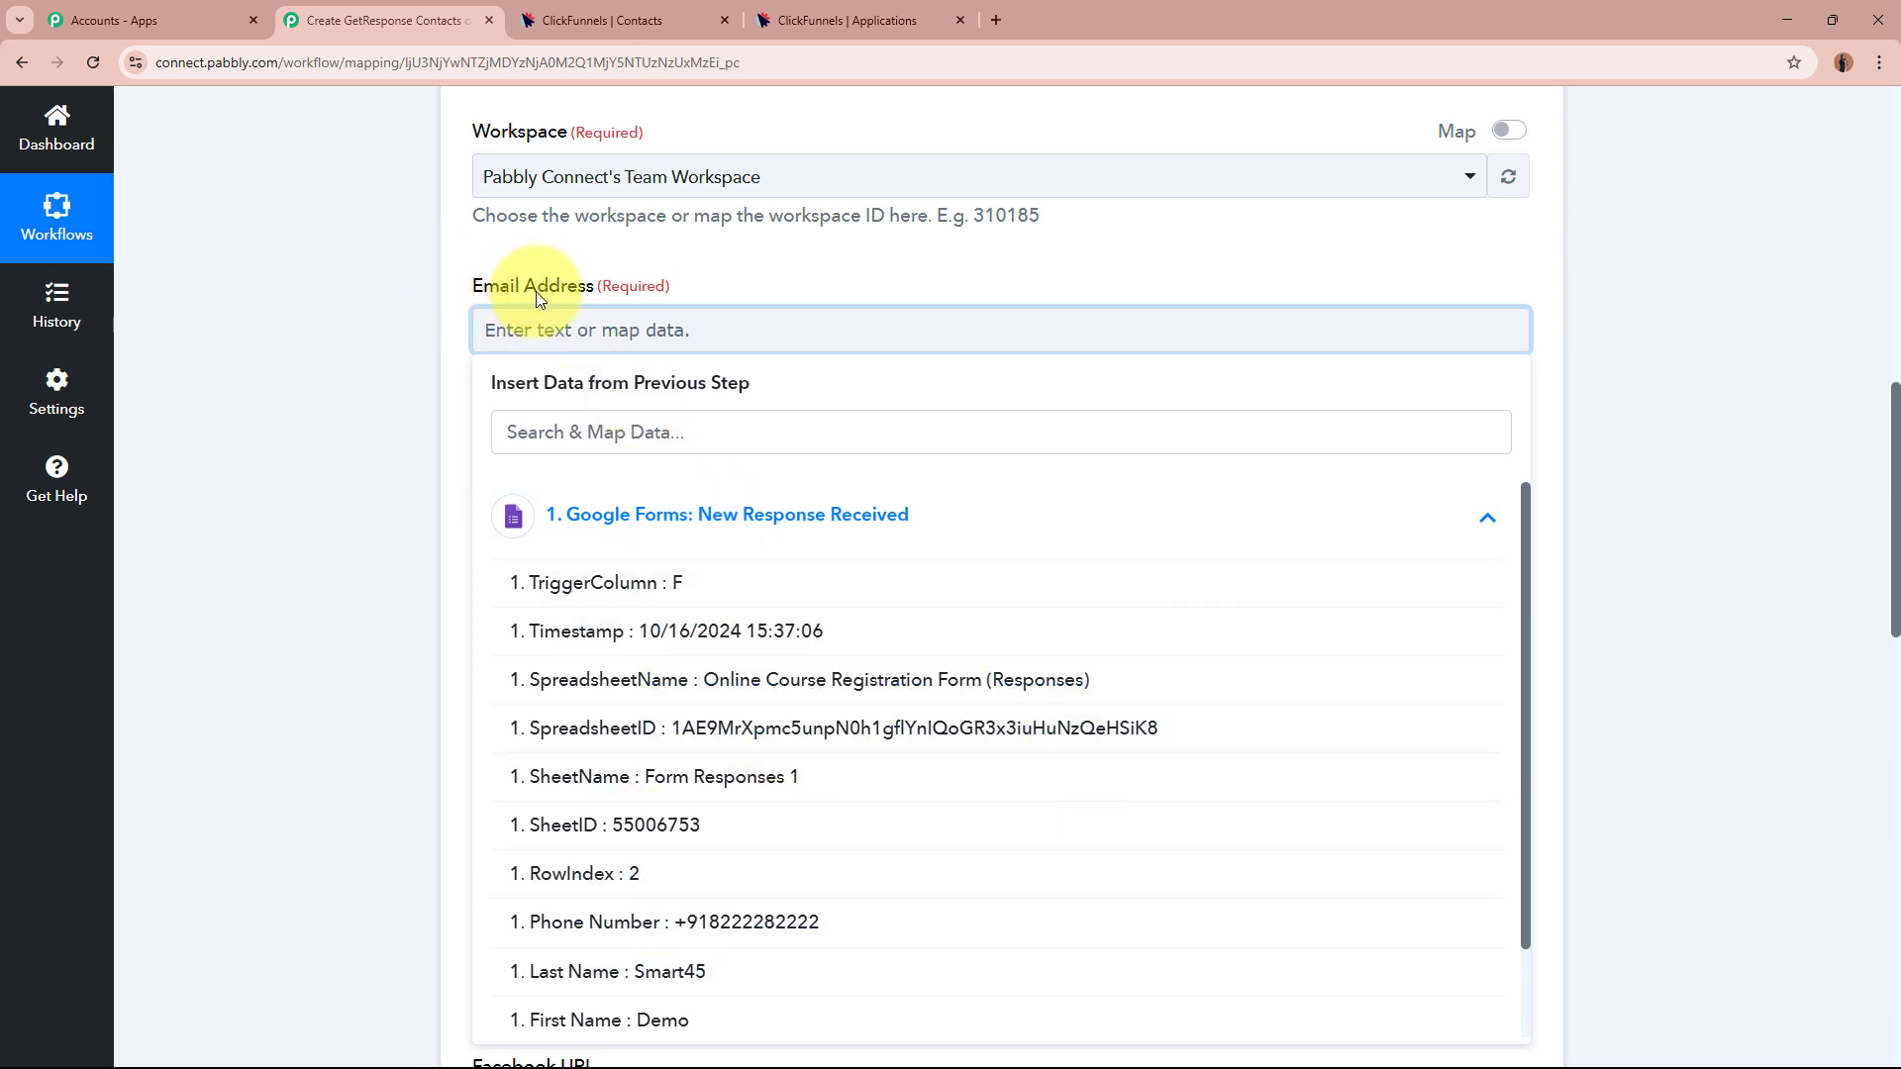
pyautogui.scroll(-1, 806, 777)
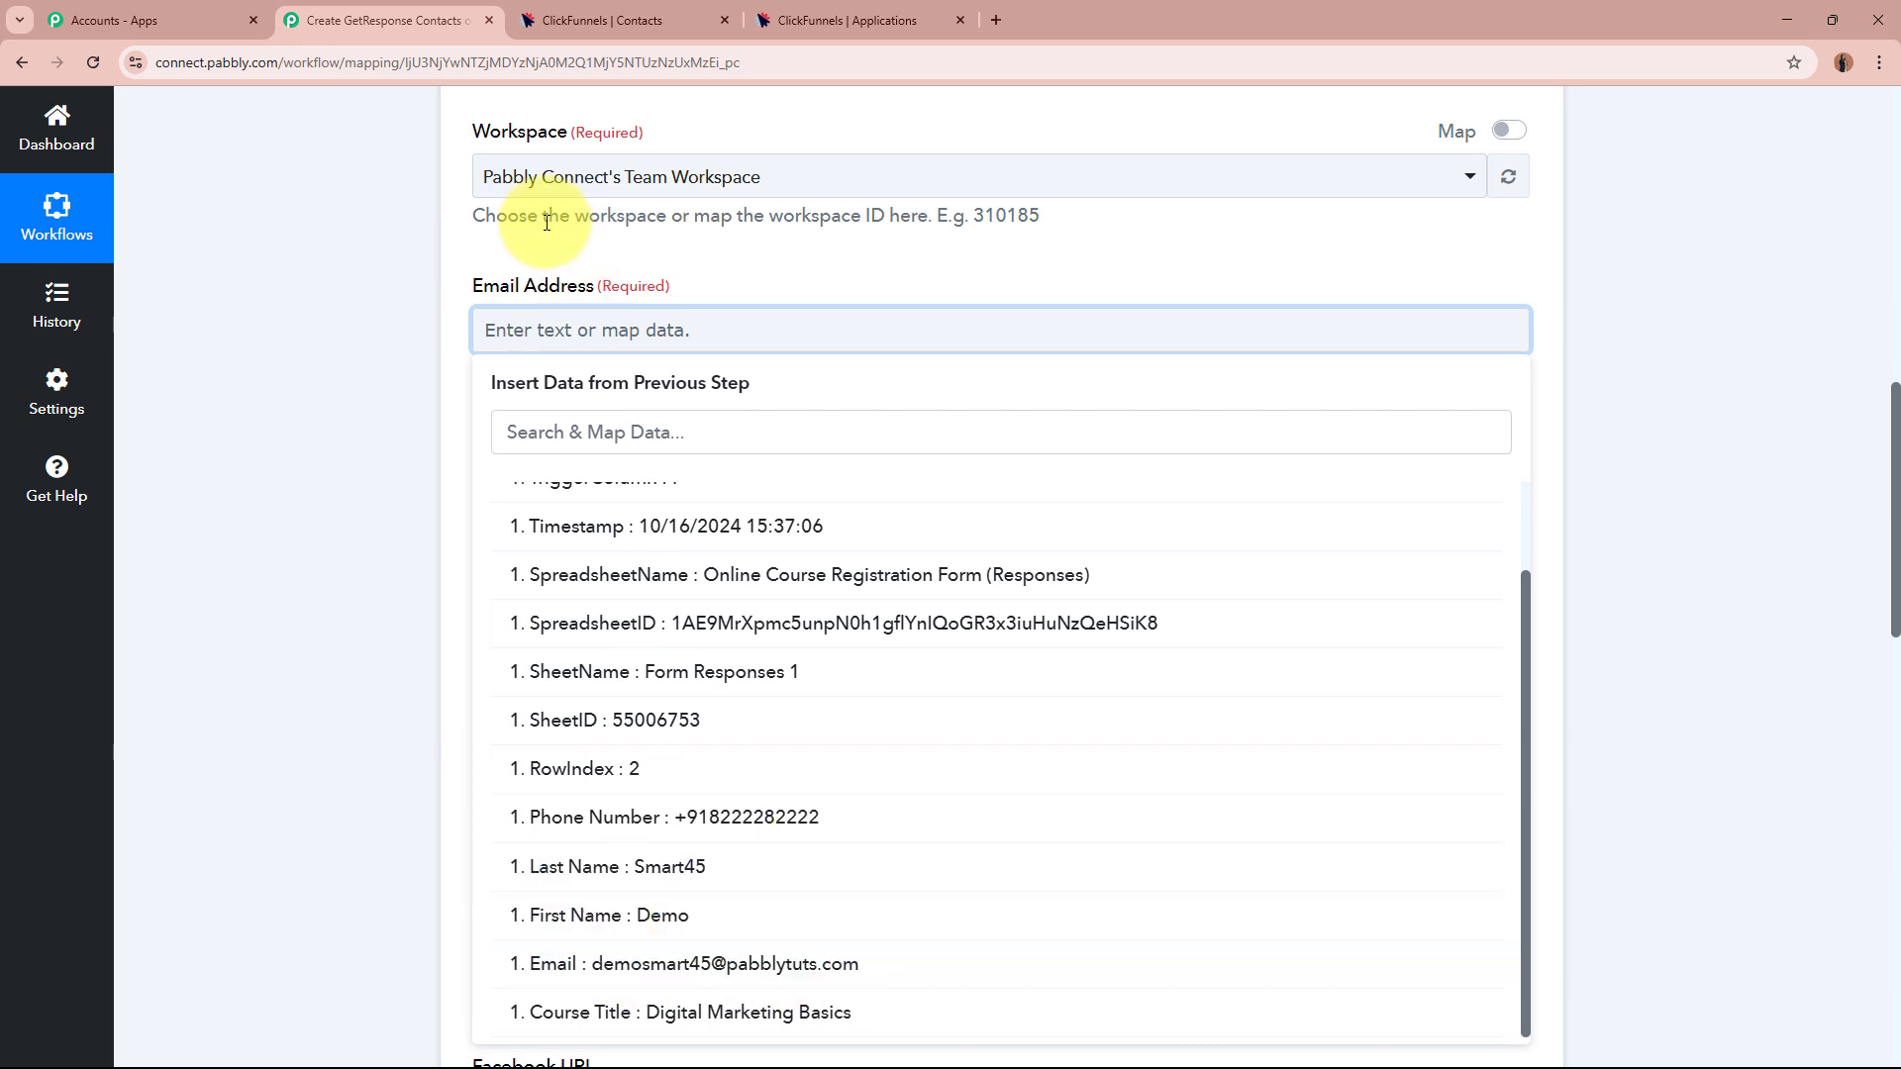
pyautogui.click(783, 965)
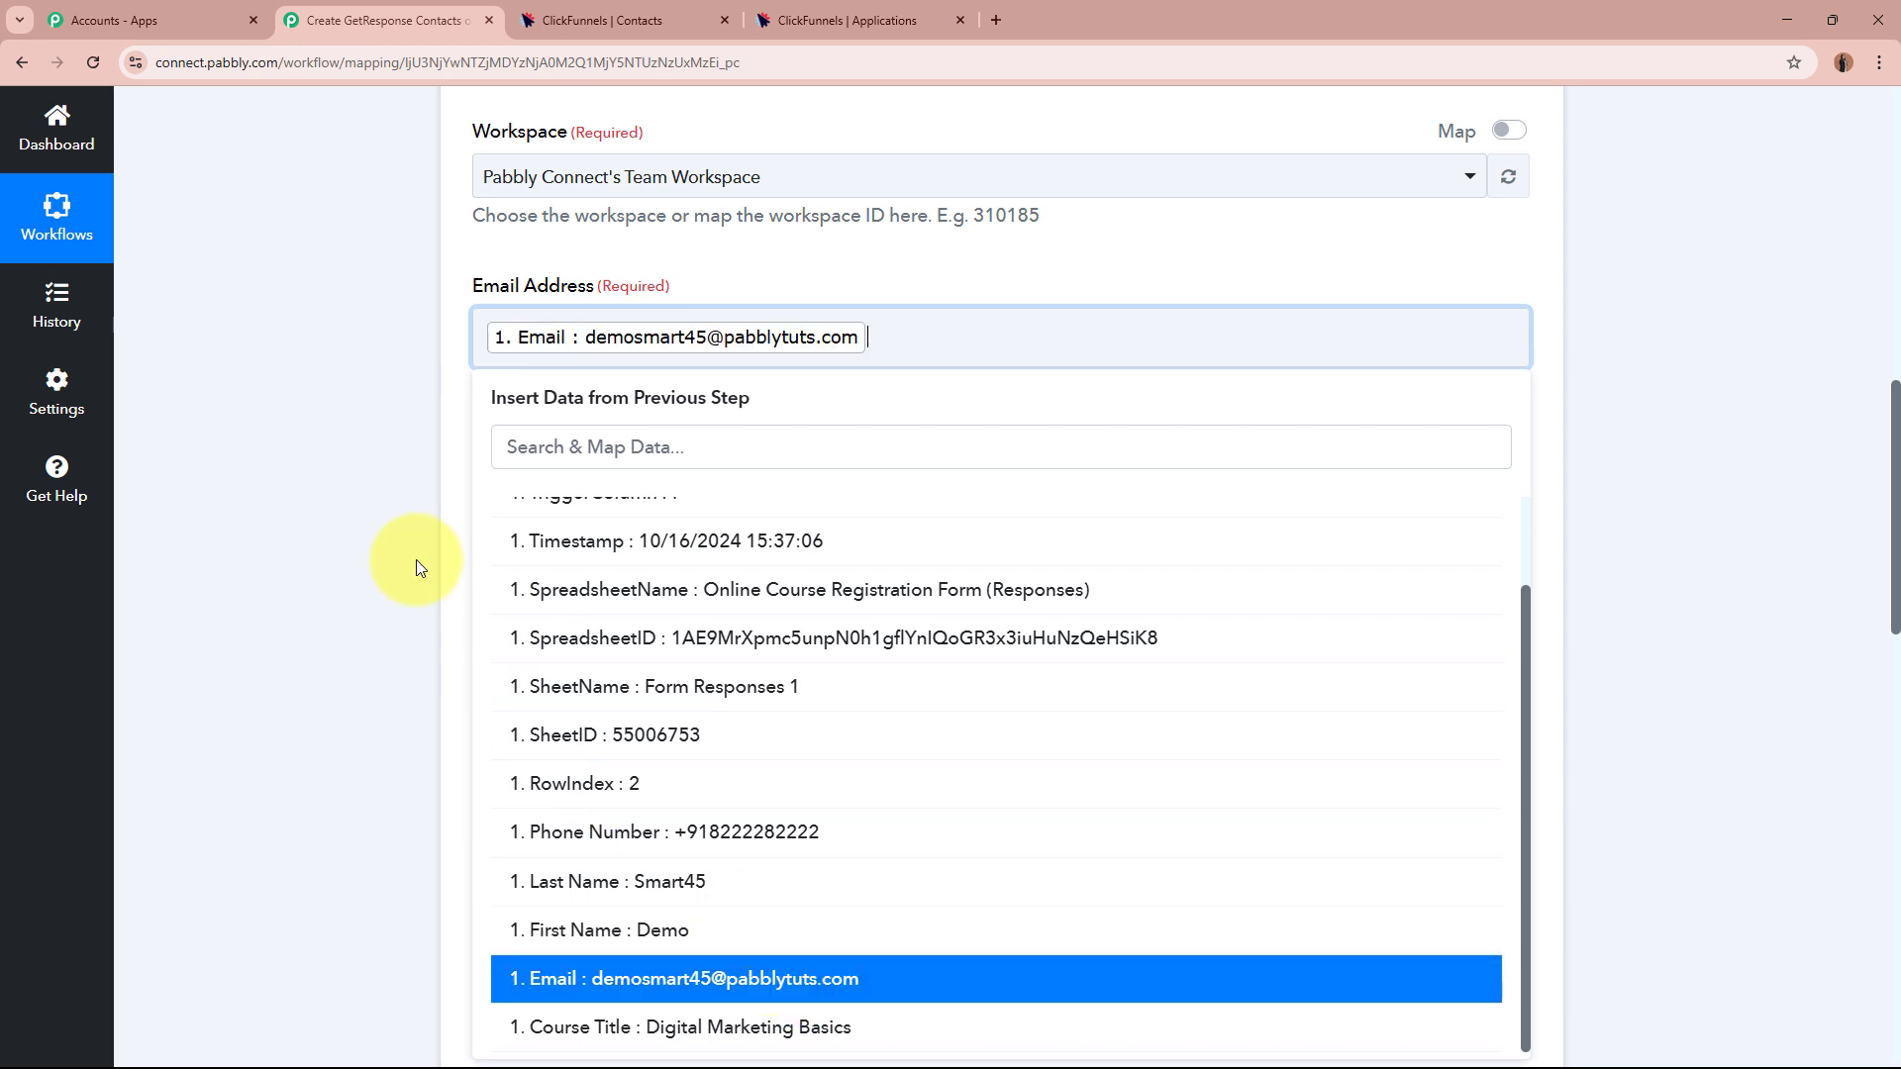
pyautogui.click(365, 495)
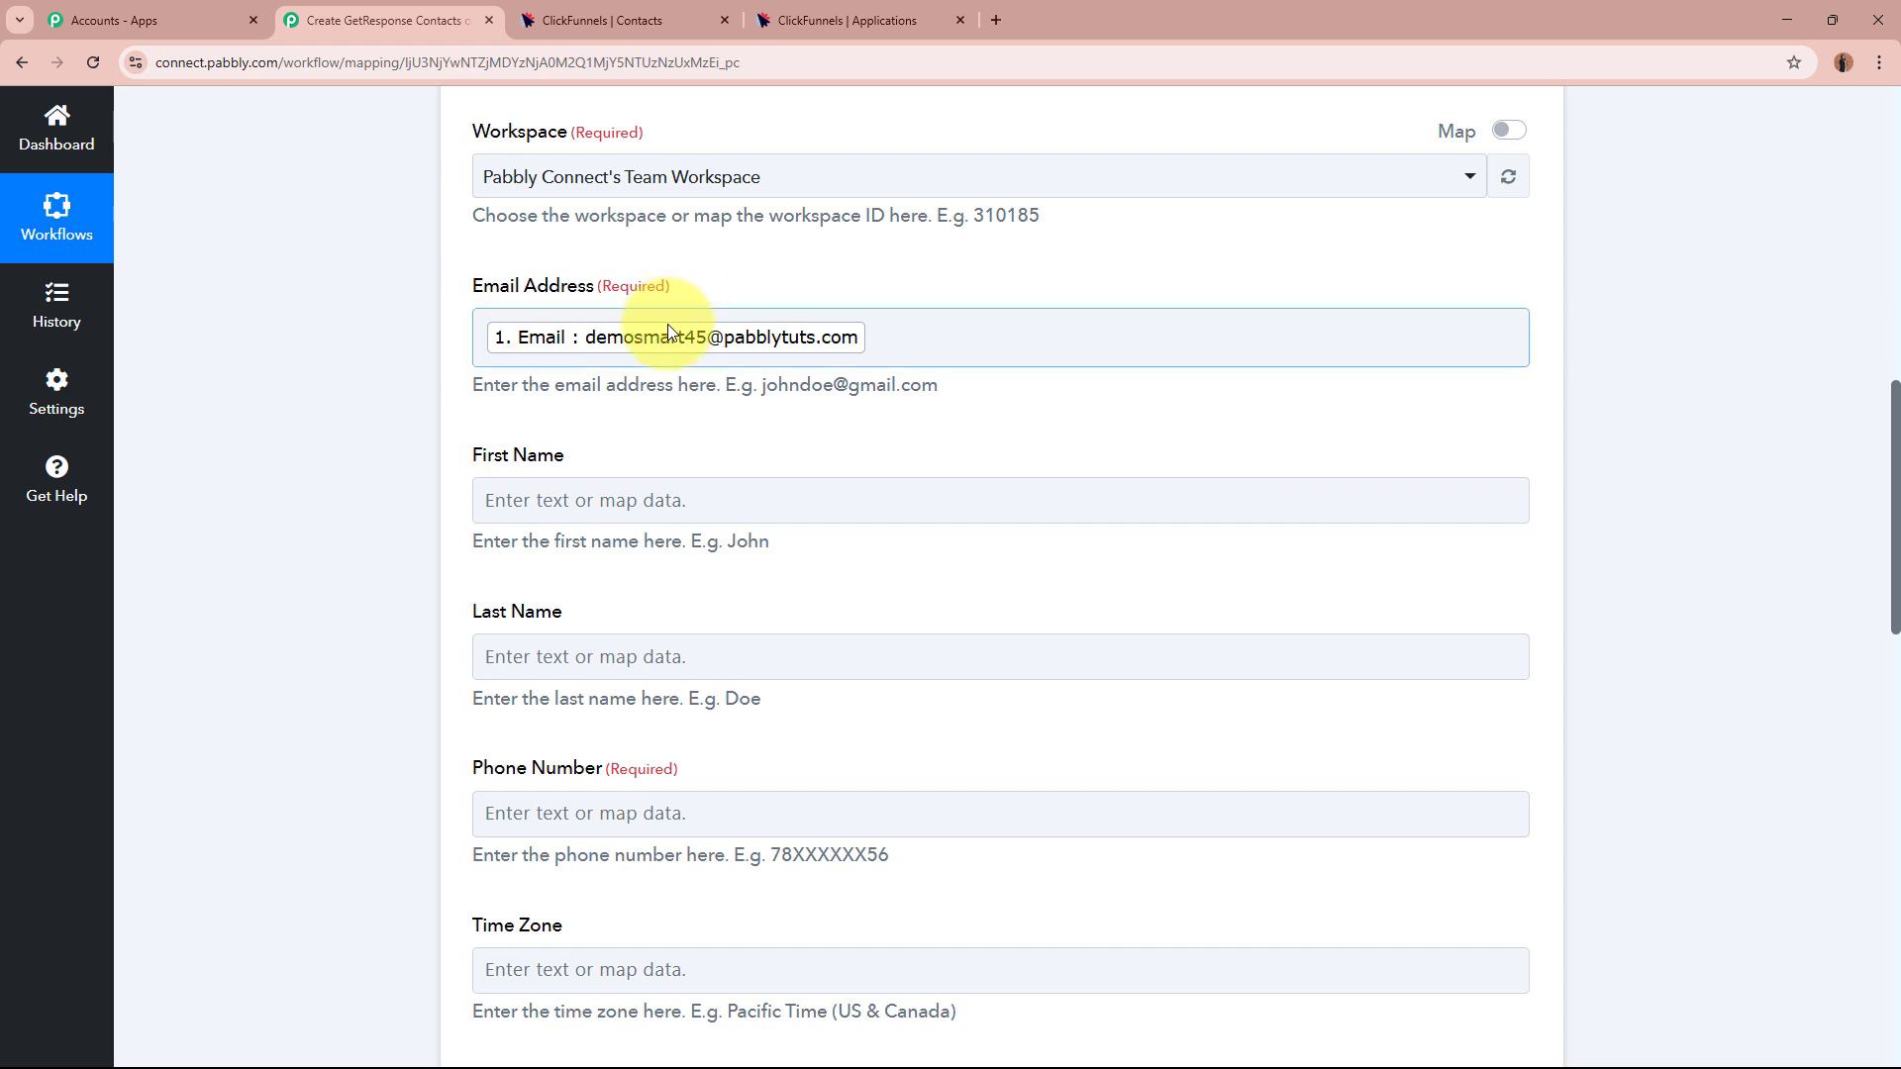
pyautogui.scroll(10, 668, 324)
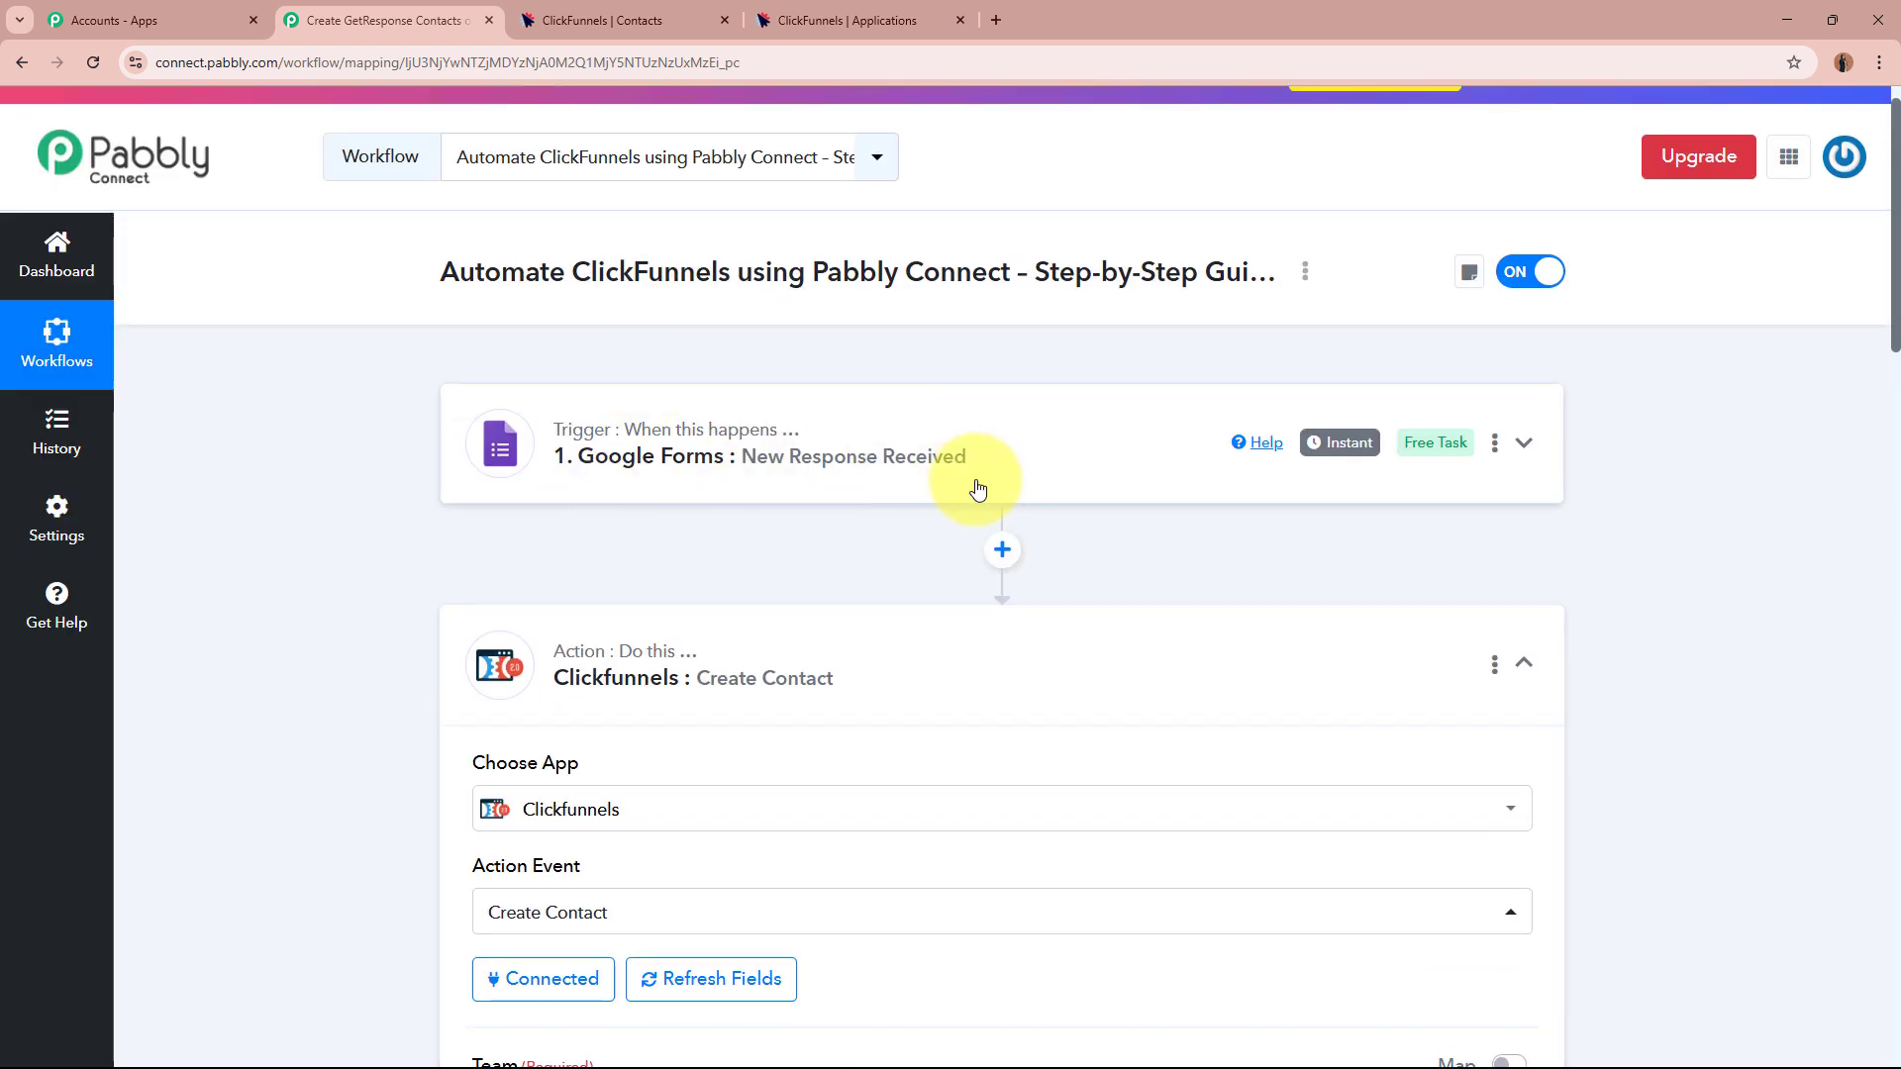
pyautogui.scroll(-9, 977, 488)
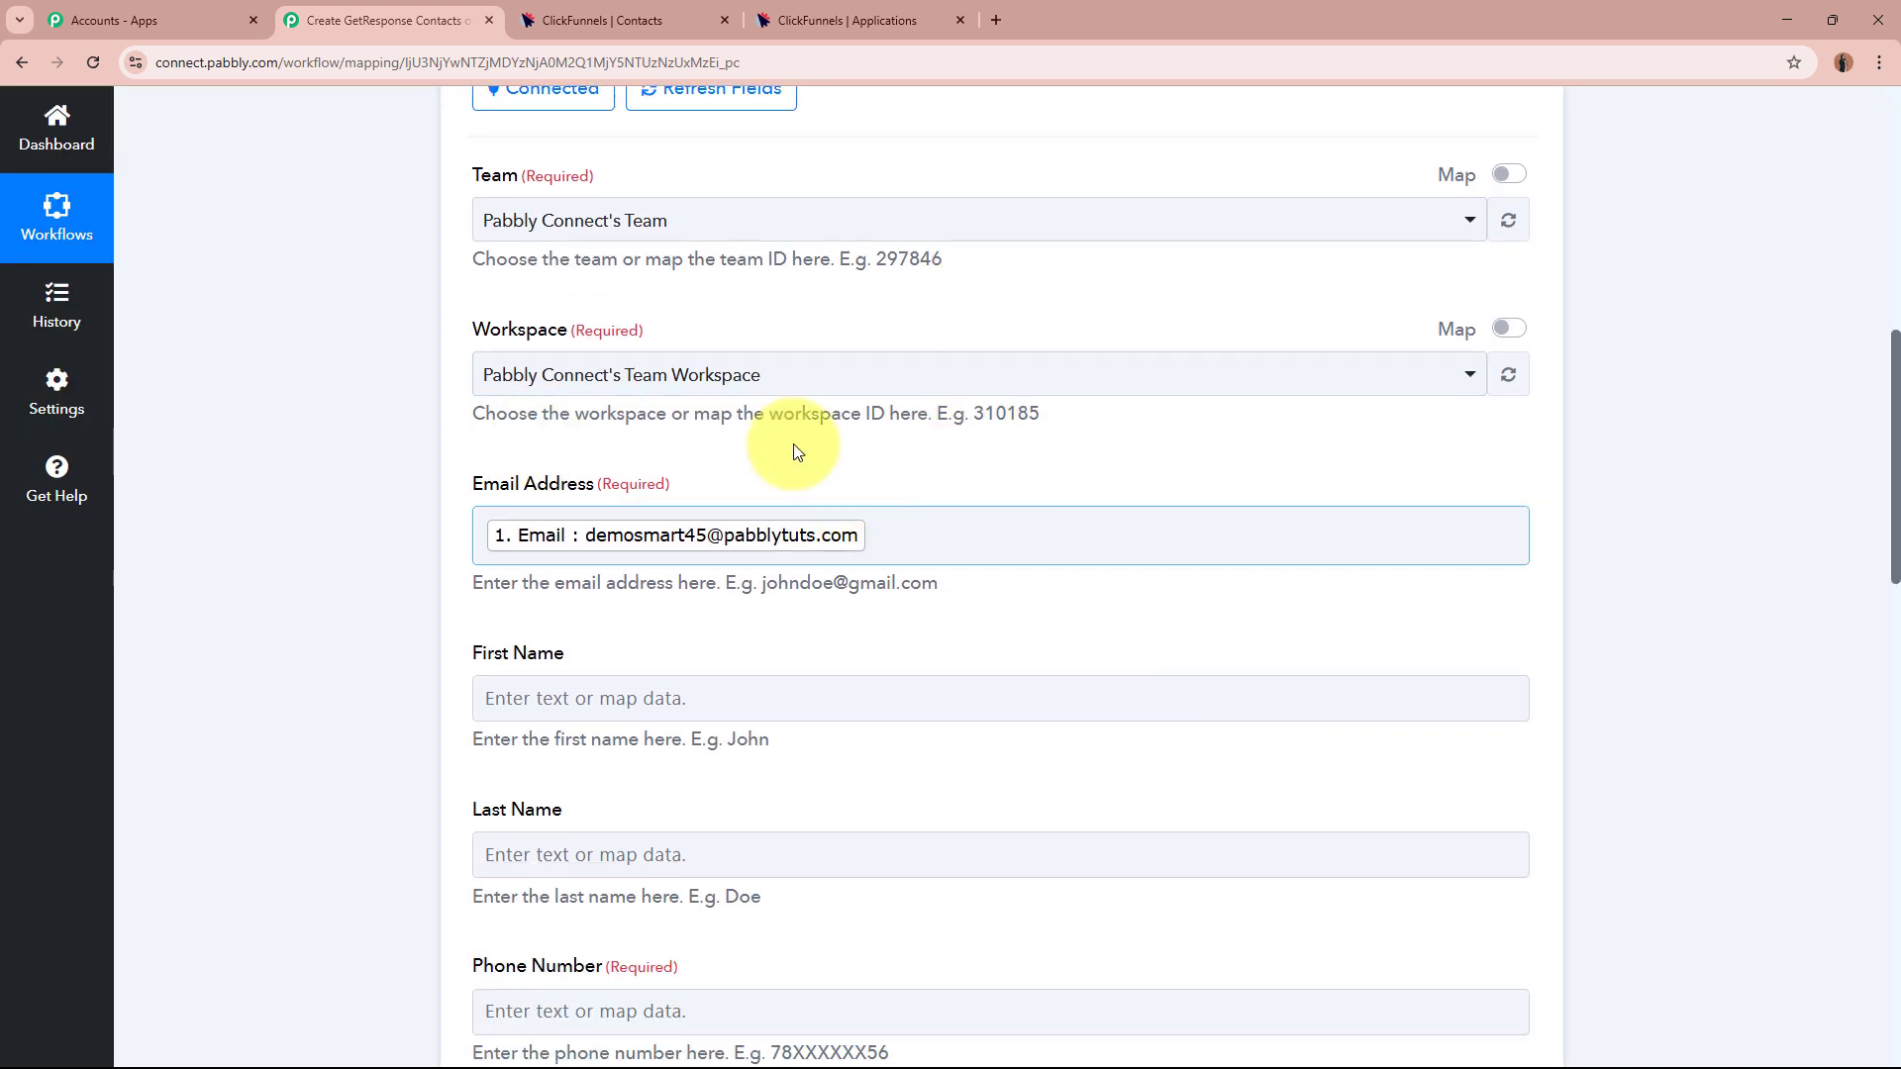
pyautogui.scroll(-3, 592, 535)
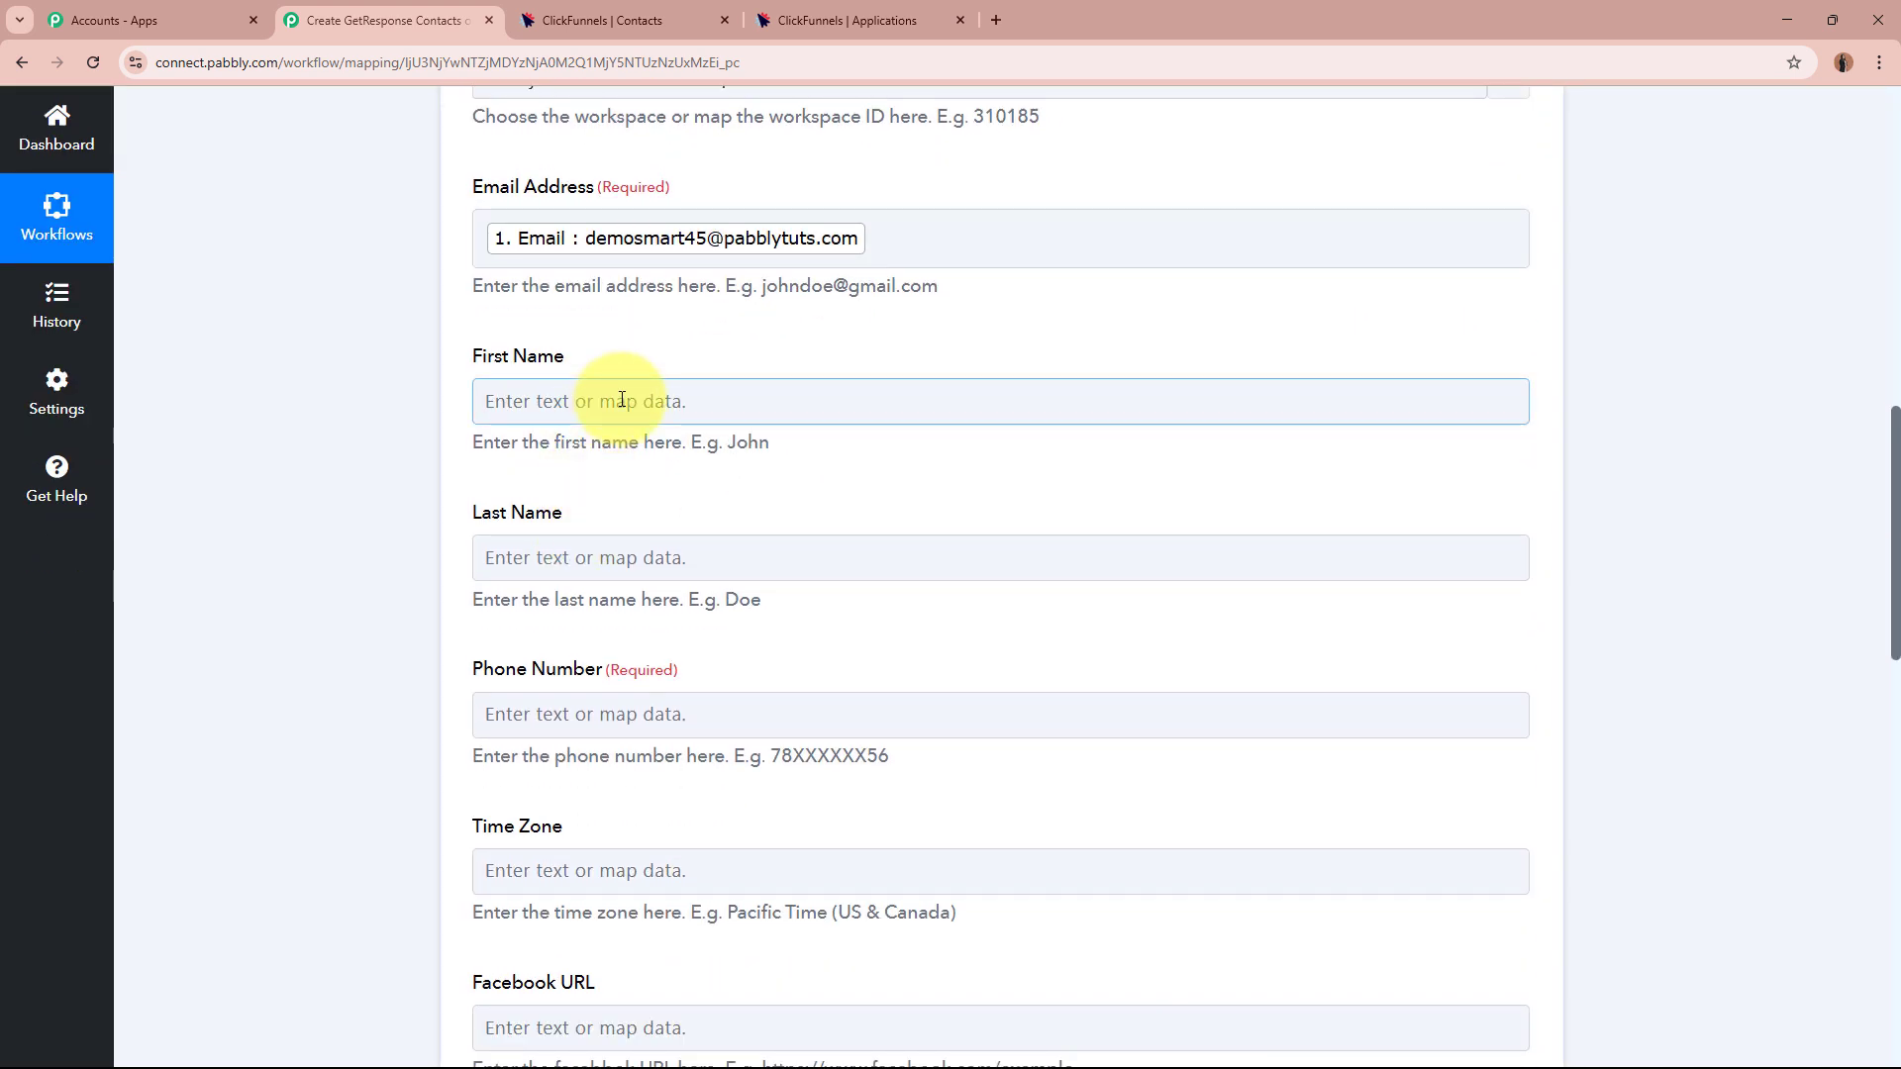
# Map the form's First Name and Last Name answers into First Name and Last Name.
pyautogui.click(497, 398)
pyautogui.click(736, 591)
pyautogui.scroll(-2, 744, 812)
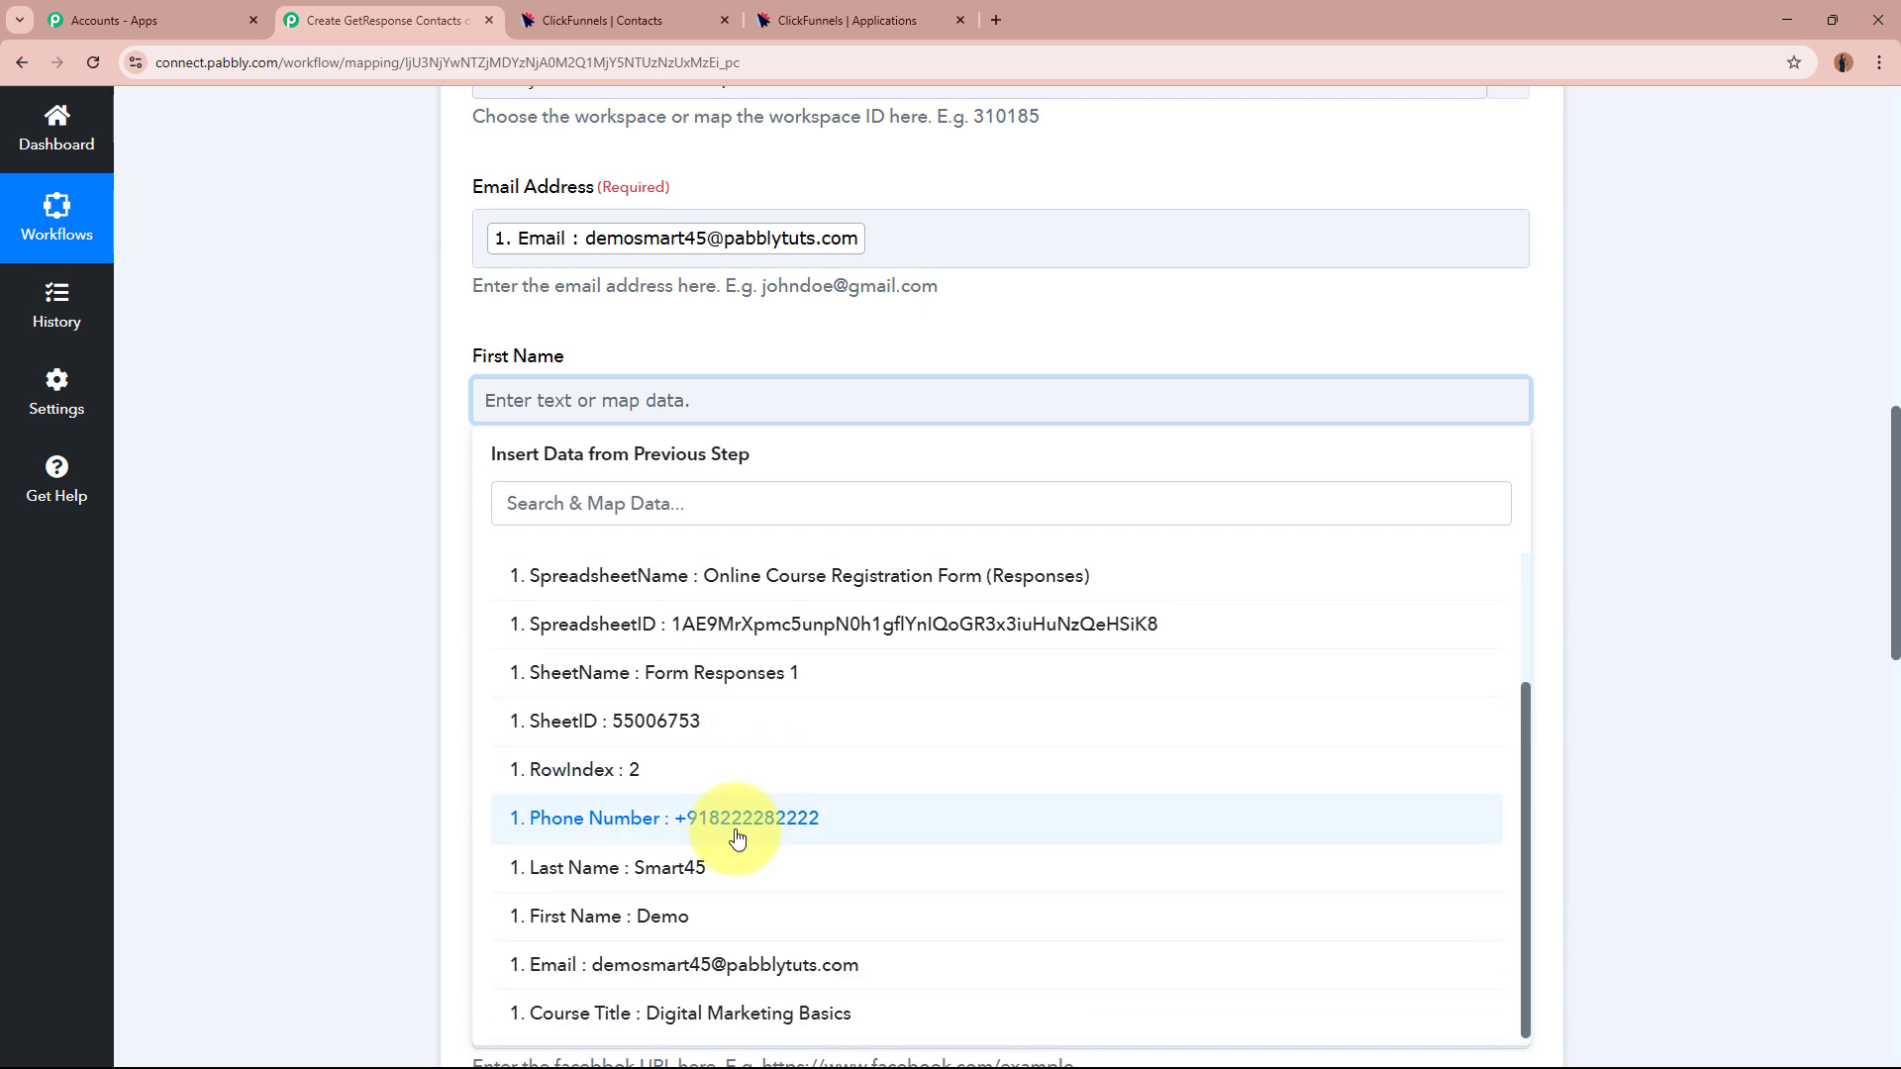
pyautogui.click(713, 901)
pyautogui.click(700, 568)
pyautogui.scroll(-3, 704, 555)
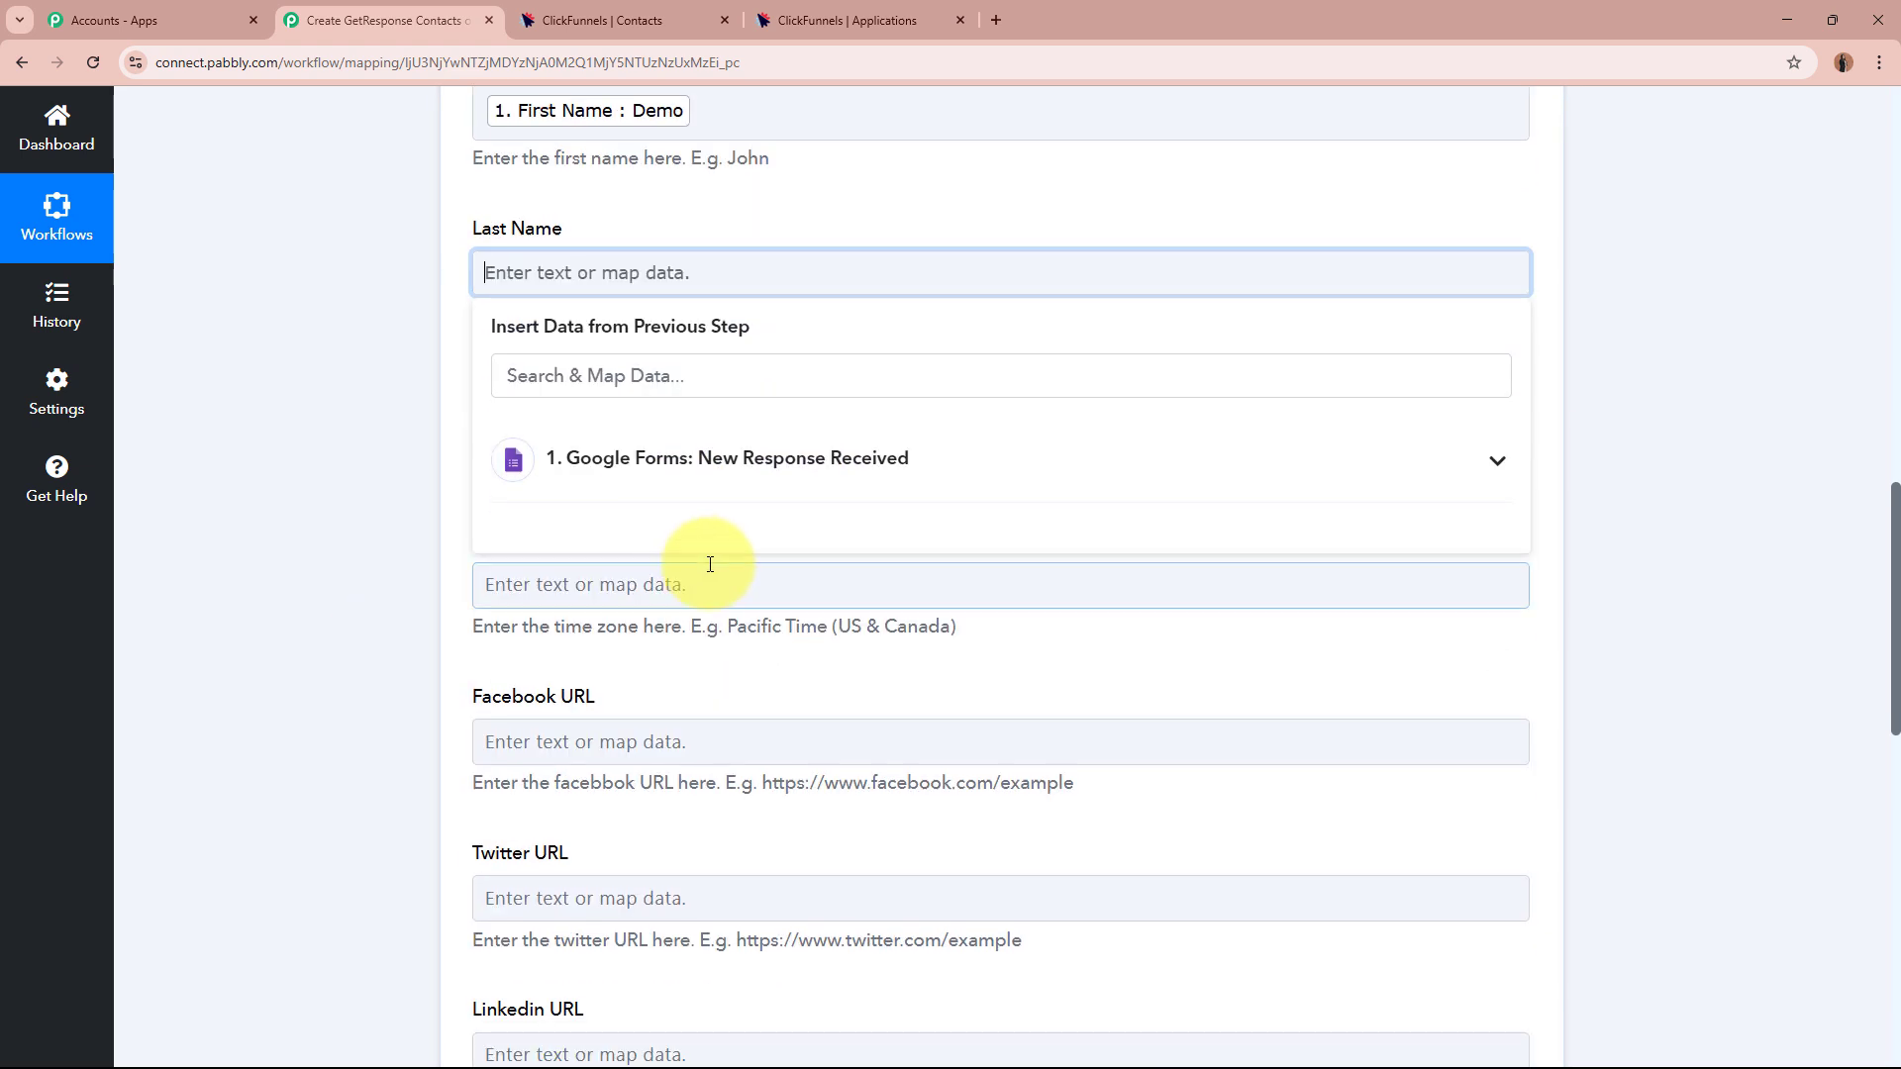
pyautogui.click(827, 470)
pyautogui.click(736, 913)
# Map the form's Phone Number answer into Phone Number and point out the optional Time Zone field.
pyautogui.click(389, 515)
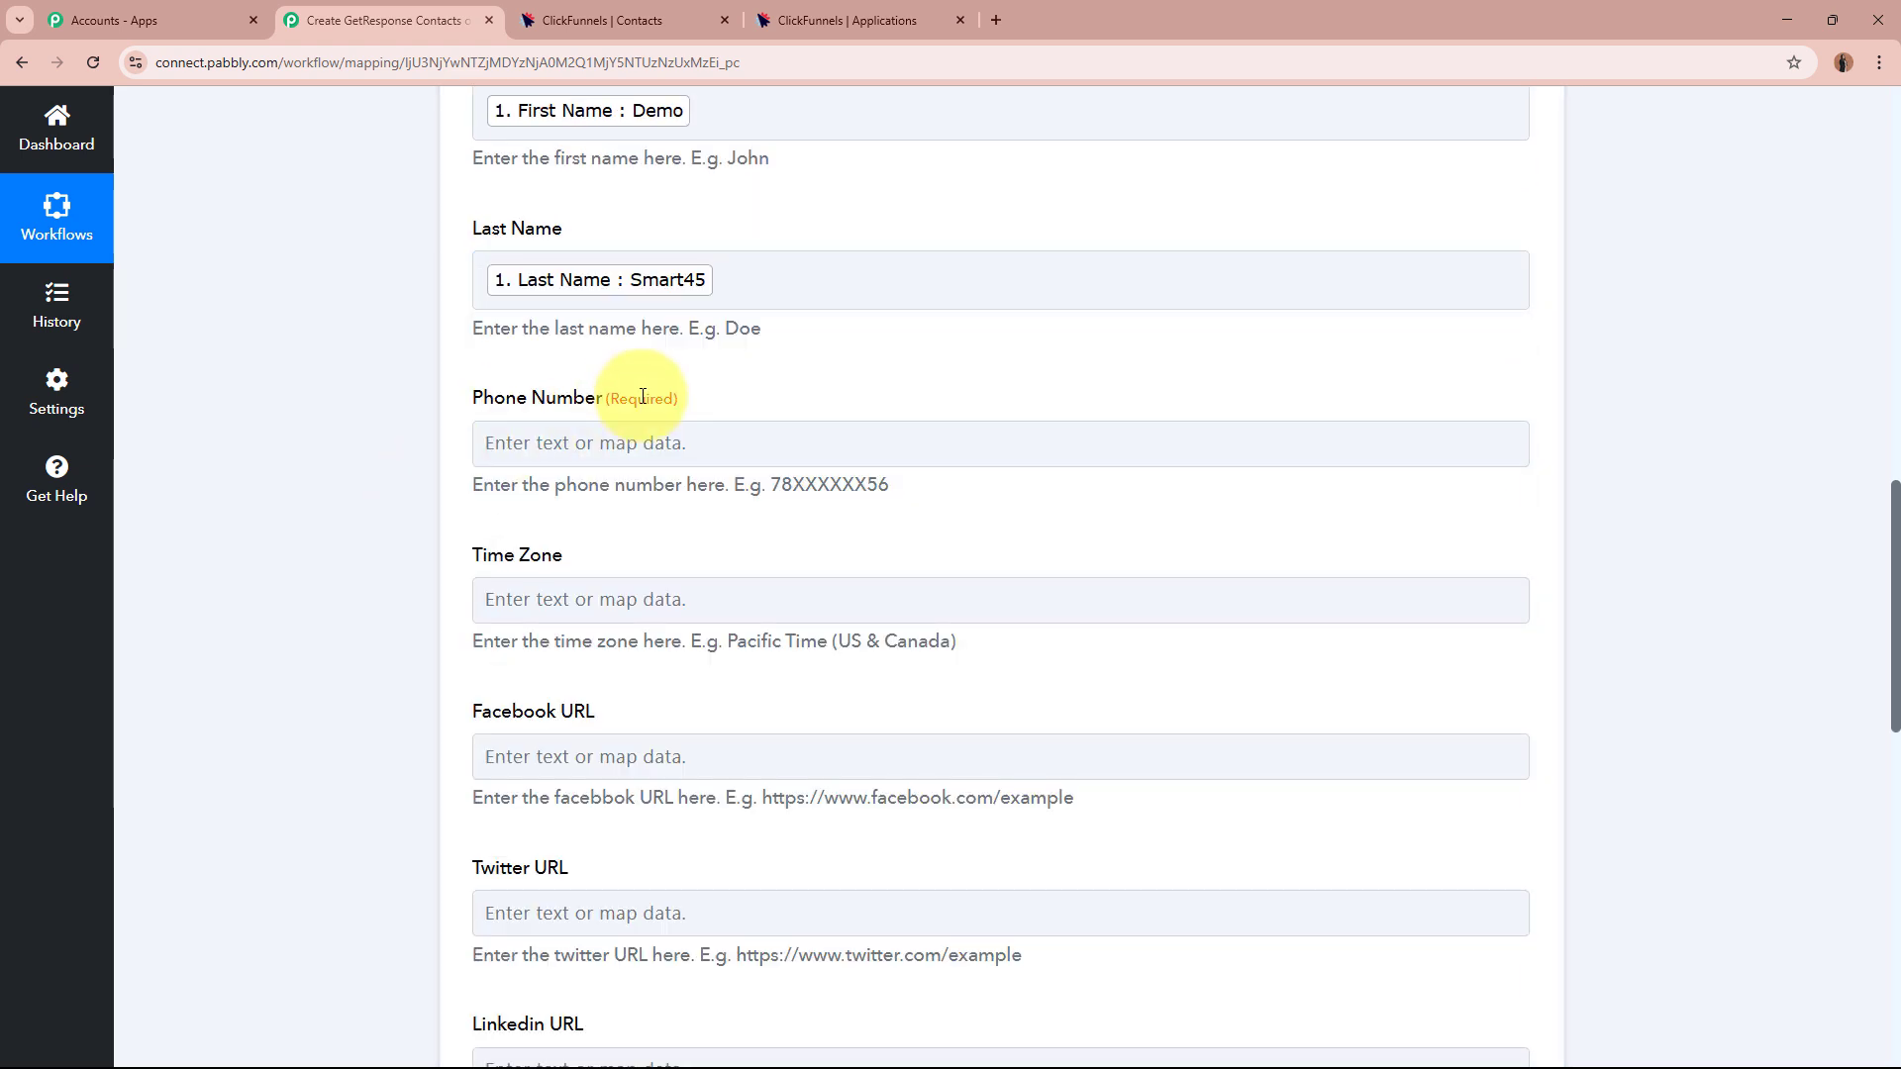
pyautogui.click(636, 439)
pyautogui.scroll(-2, 693, 455)
pyautogui.click(729, 471)
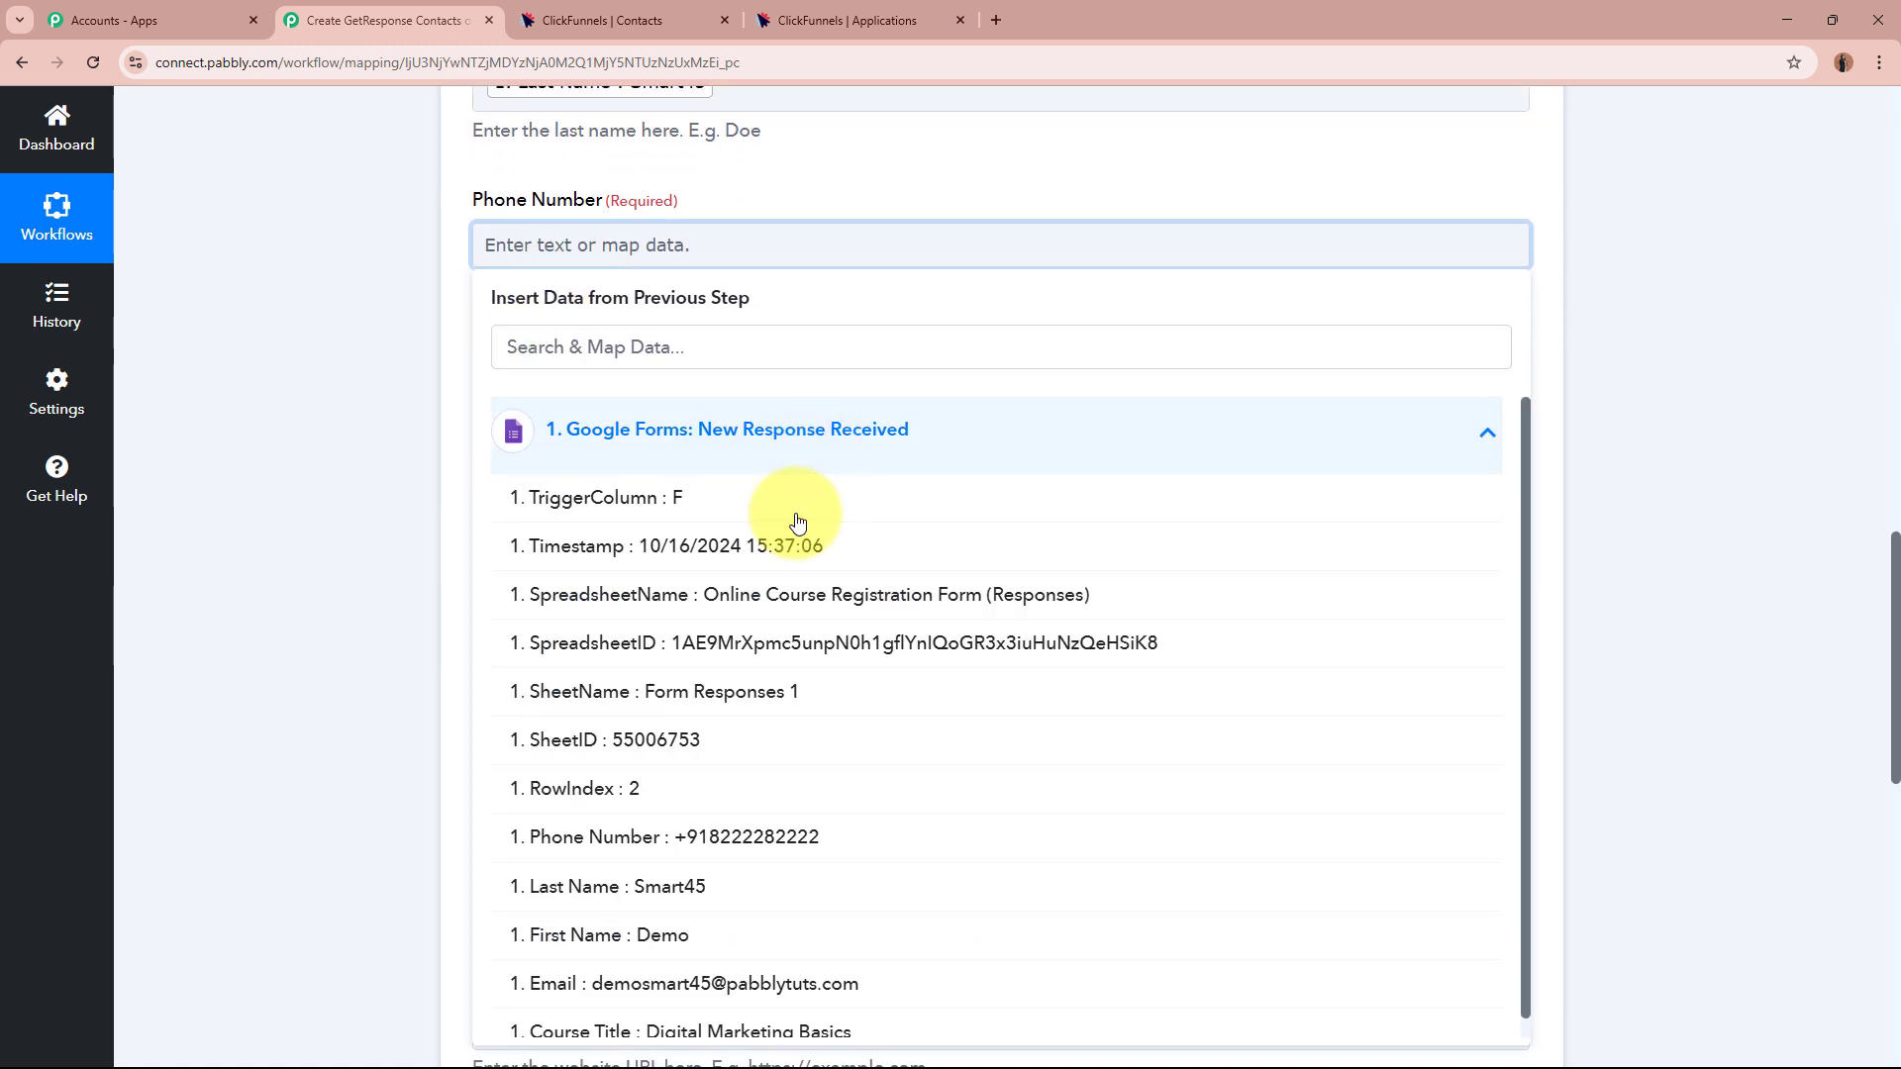
pyautogui.click(764, 836)
pyautogui.click(347, 432)
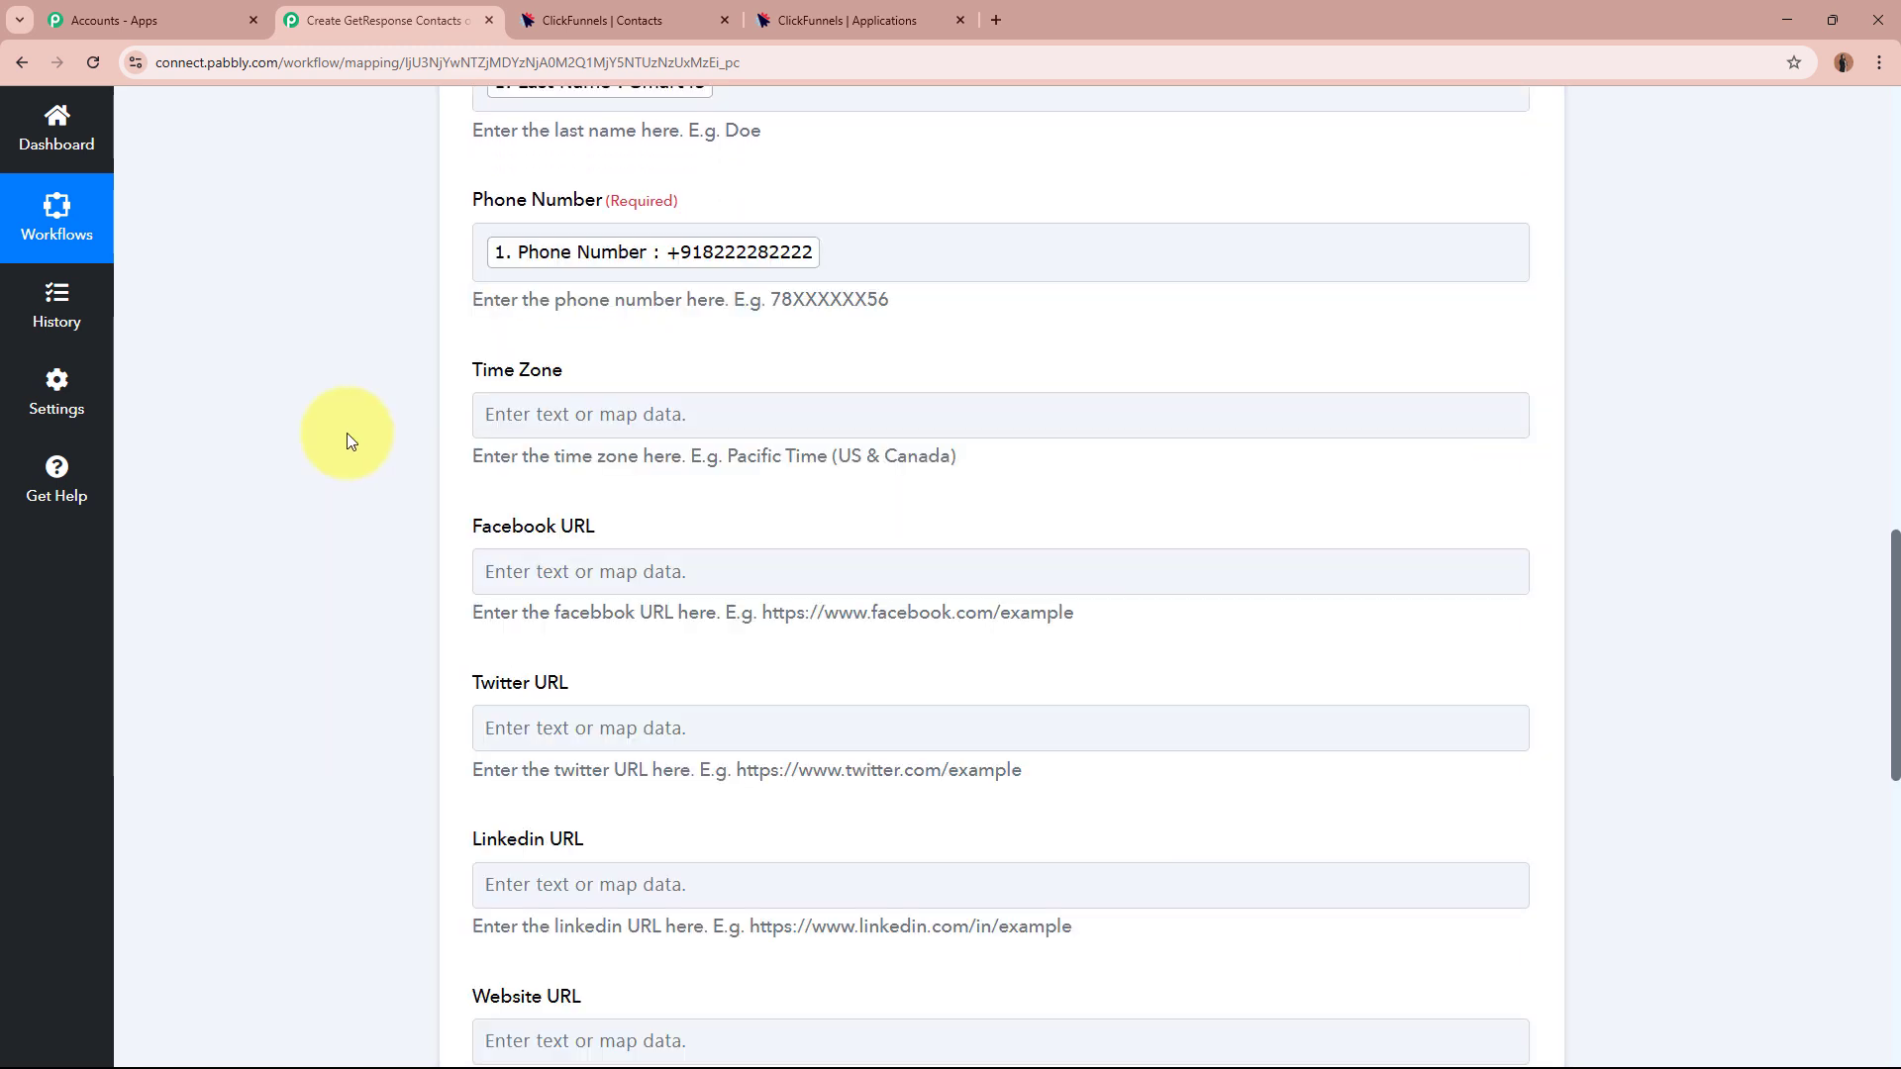
pyautogui.moveTo(475, 372); pyautogui.dragTo(606, 374)
pyautogui.click(291, 528)
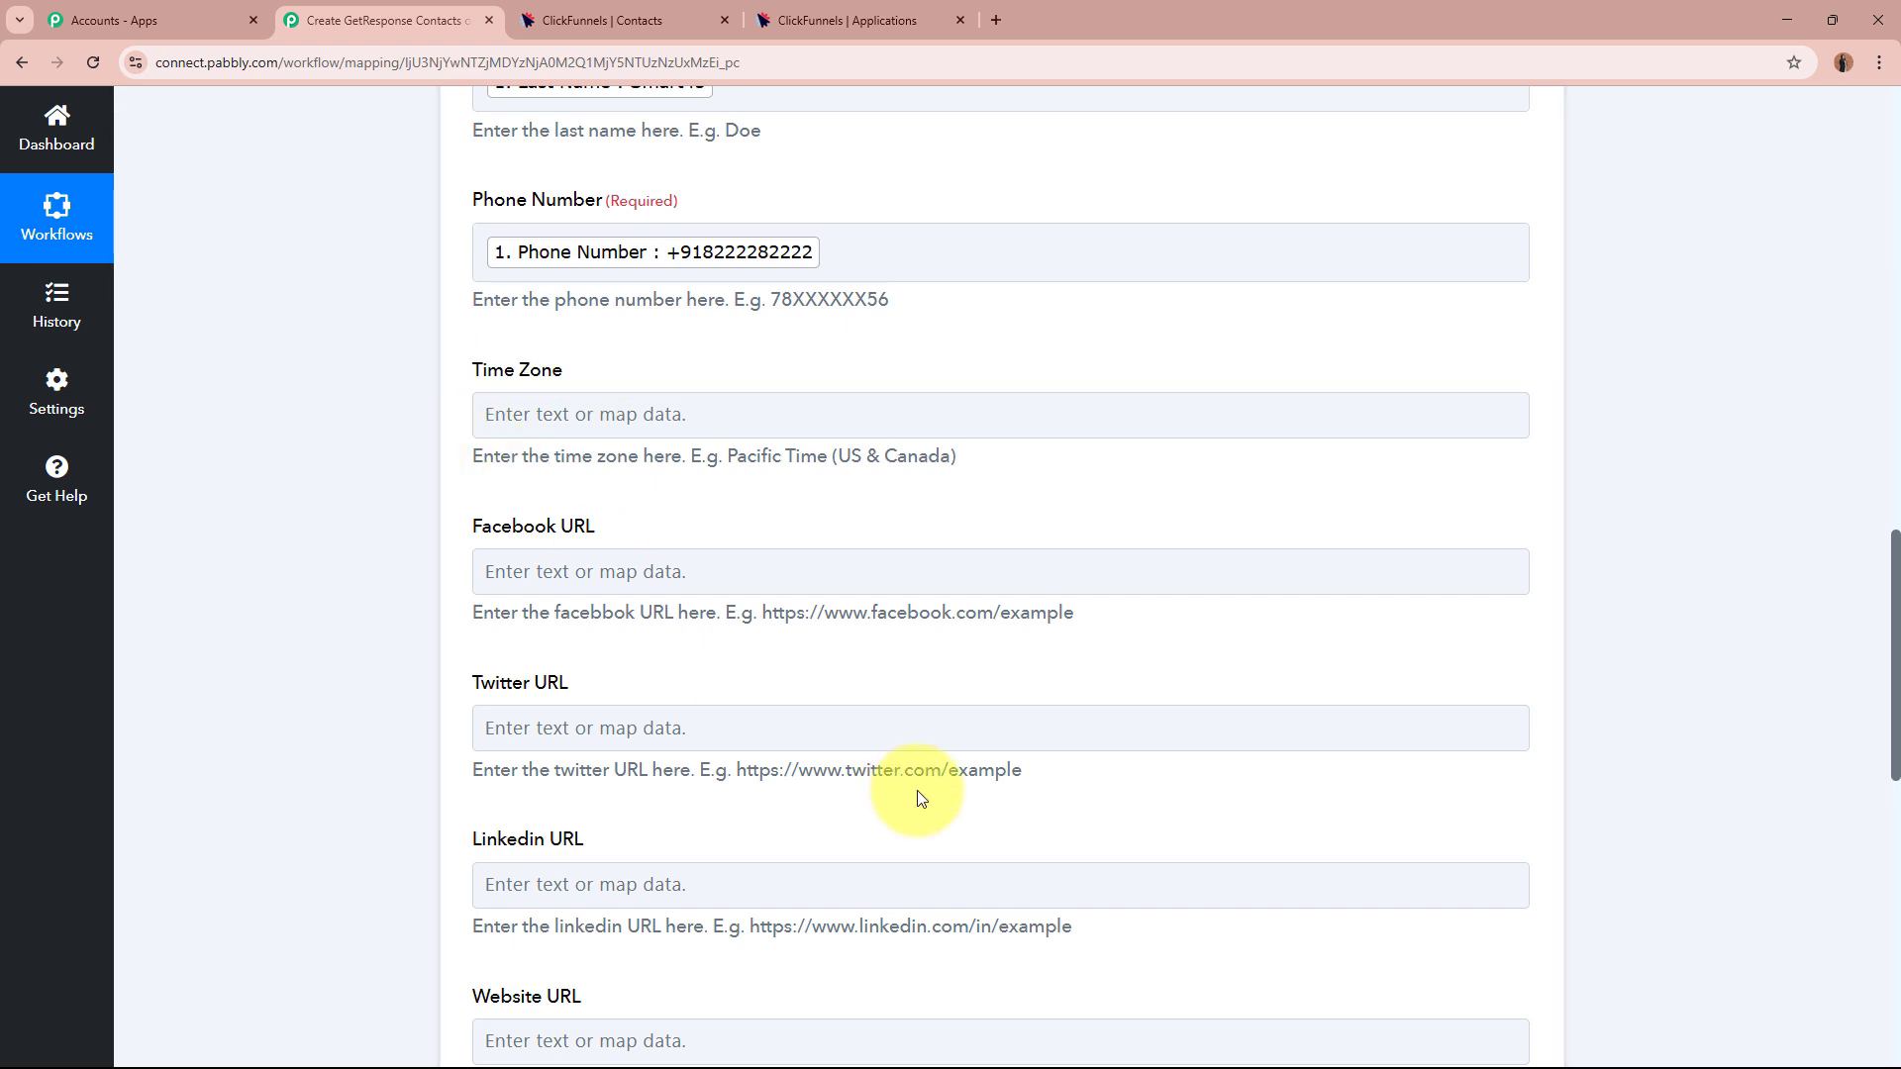
pyautogui.scroll(-2, 917, 790)
pyautogui.scroll(-4, 916, 790)
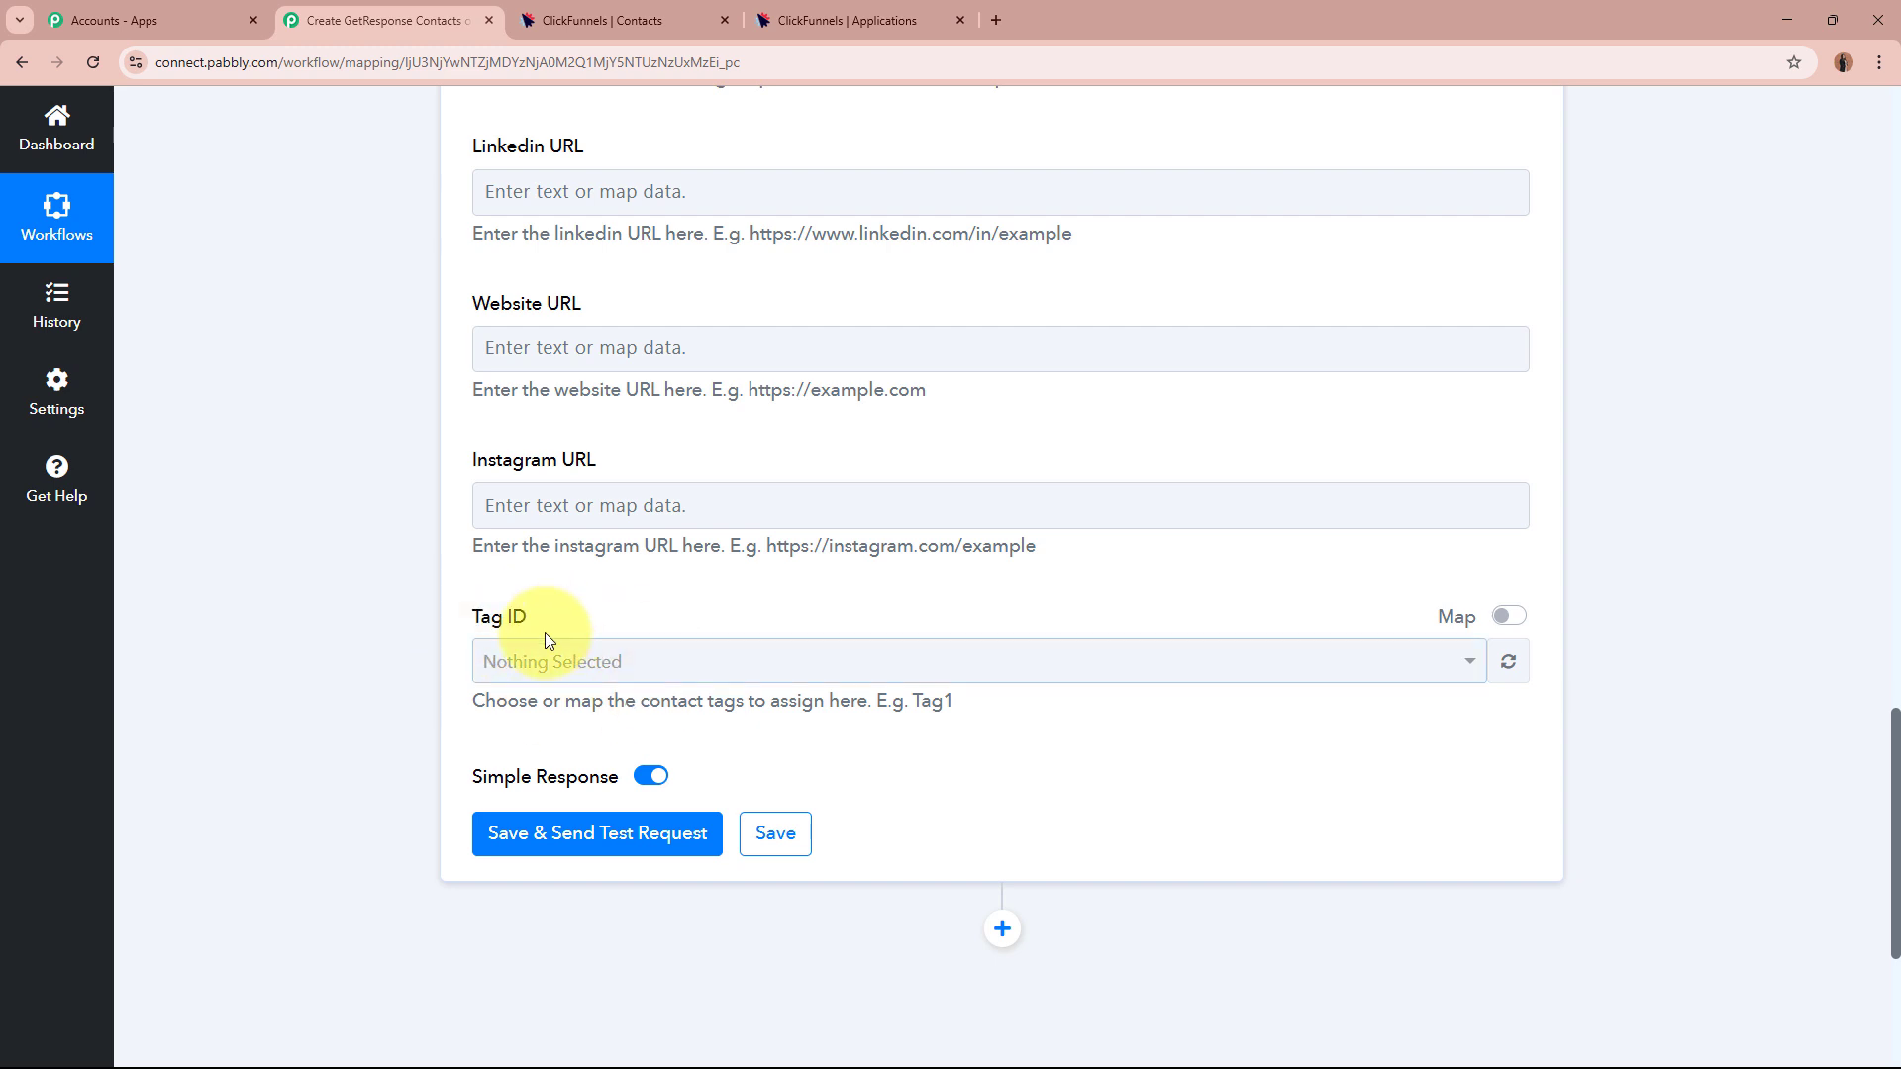
# Leave the contact tags empty, then save the mapping and send a test request.
pyautogui.click(607, 663)
pyautogui.click(285, 675)
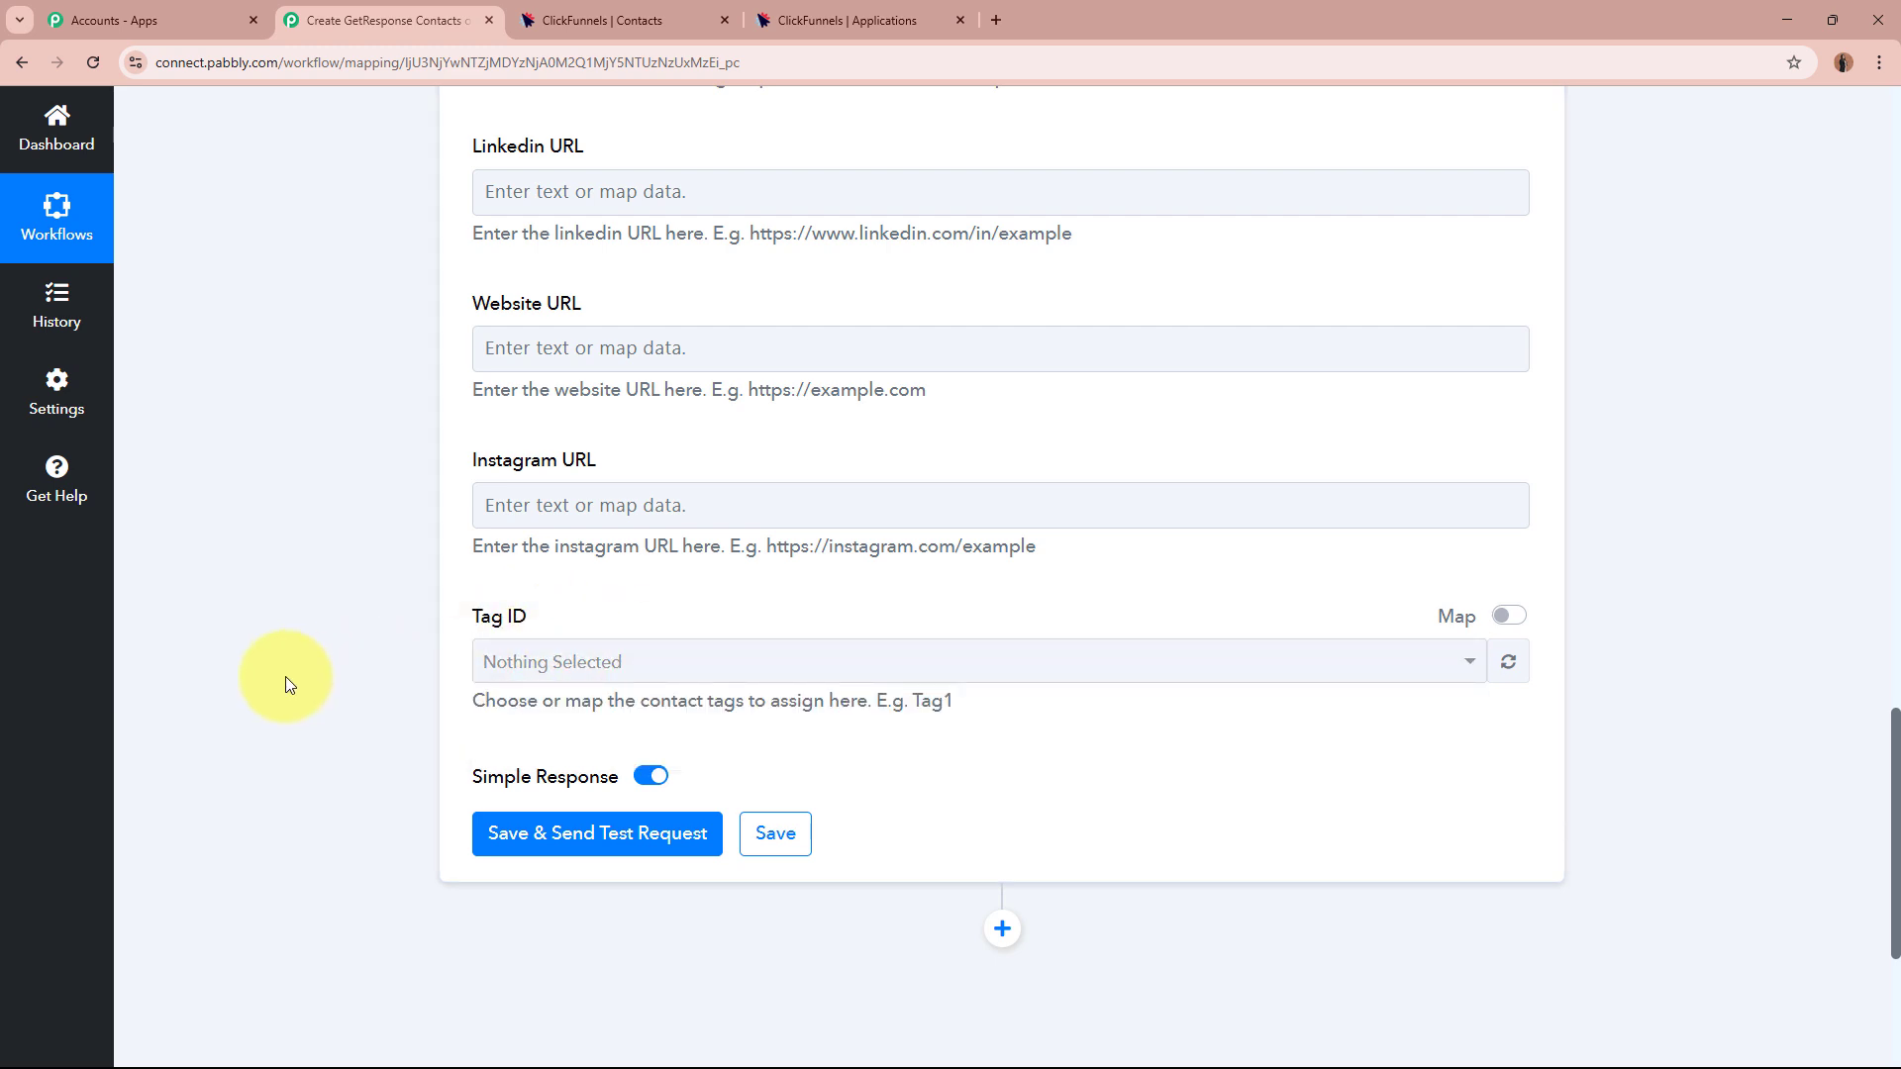
pyautogui.scroll(-4, 446, 634)
pyautogui.click(634, 430)
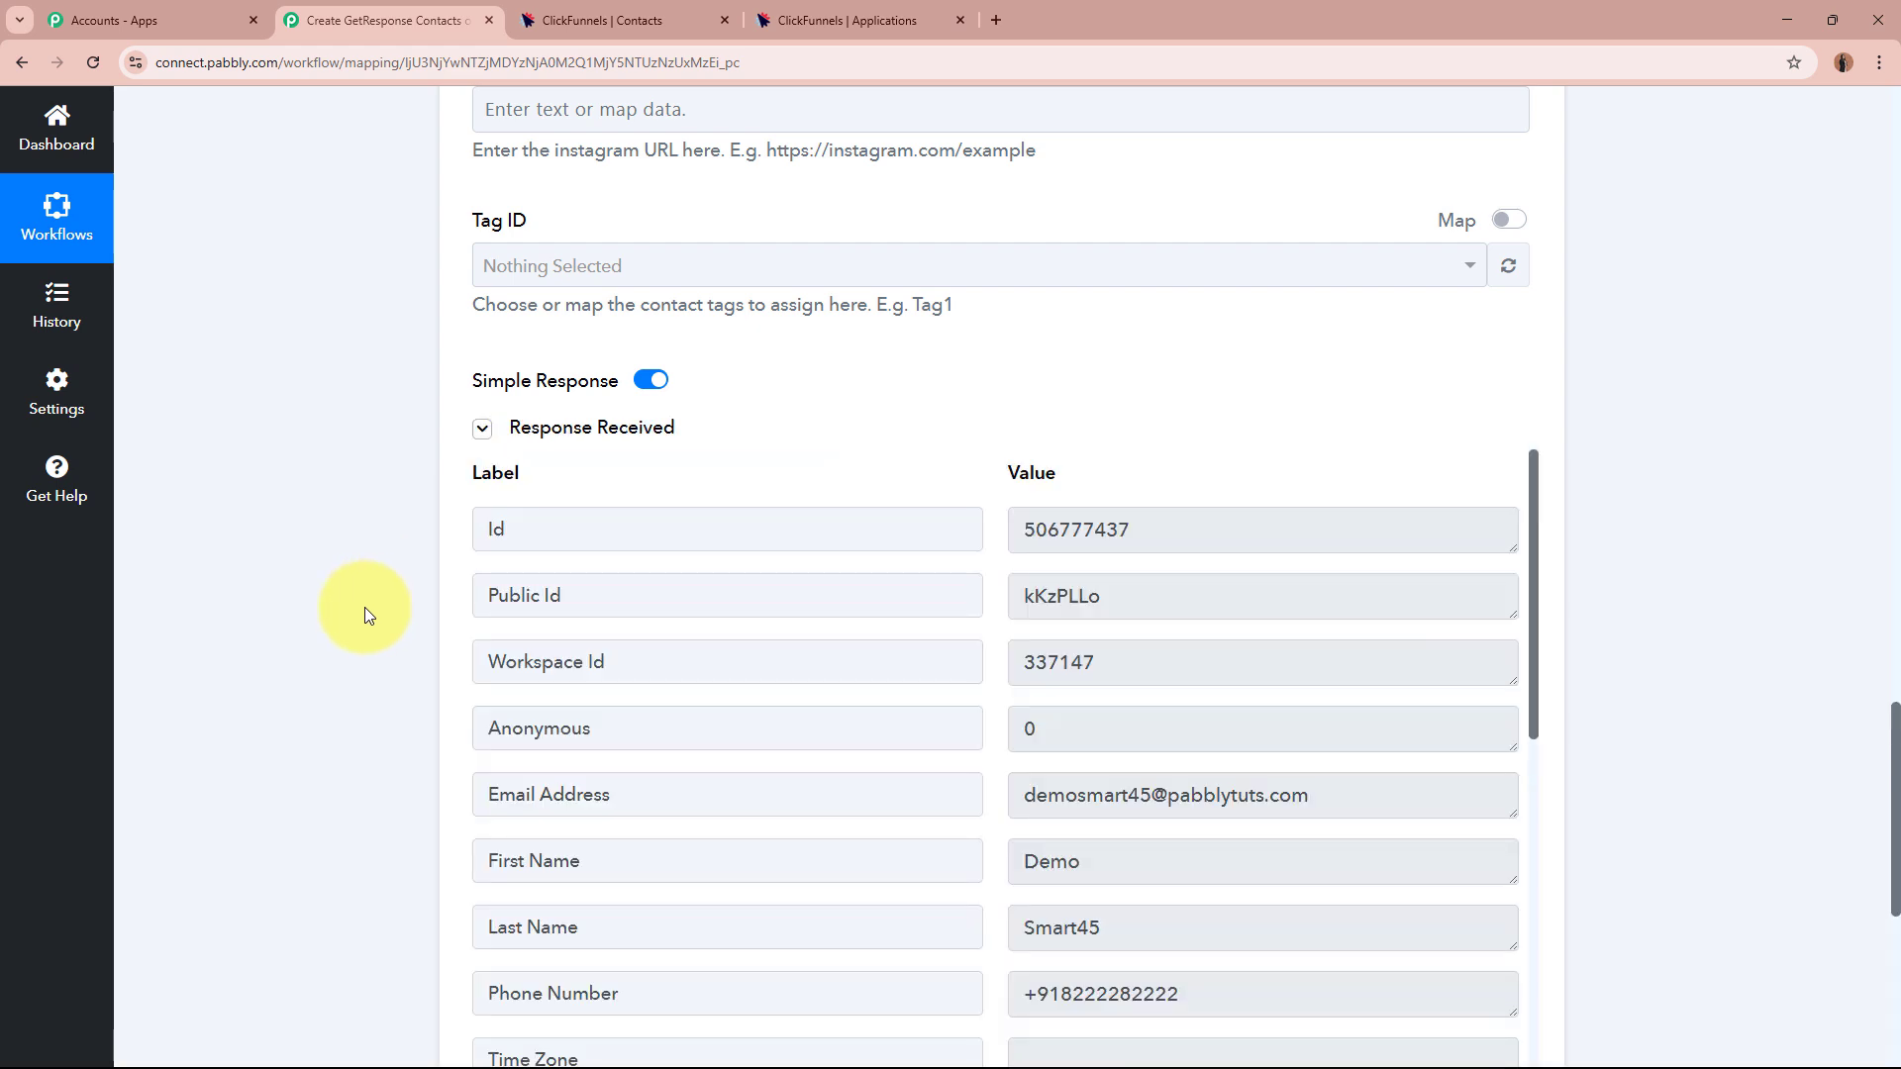
# Check the new contact's Id in the response, then bring up the ClickFunnels Contacts tab.
pyautogui.scroll(-2, 364, 615)
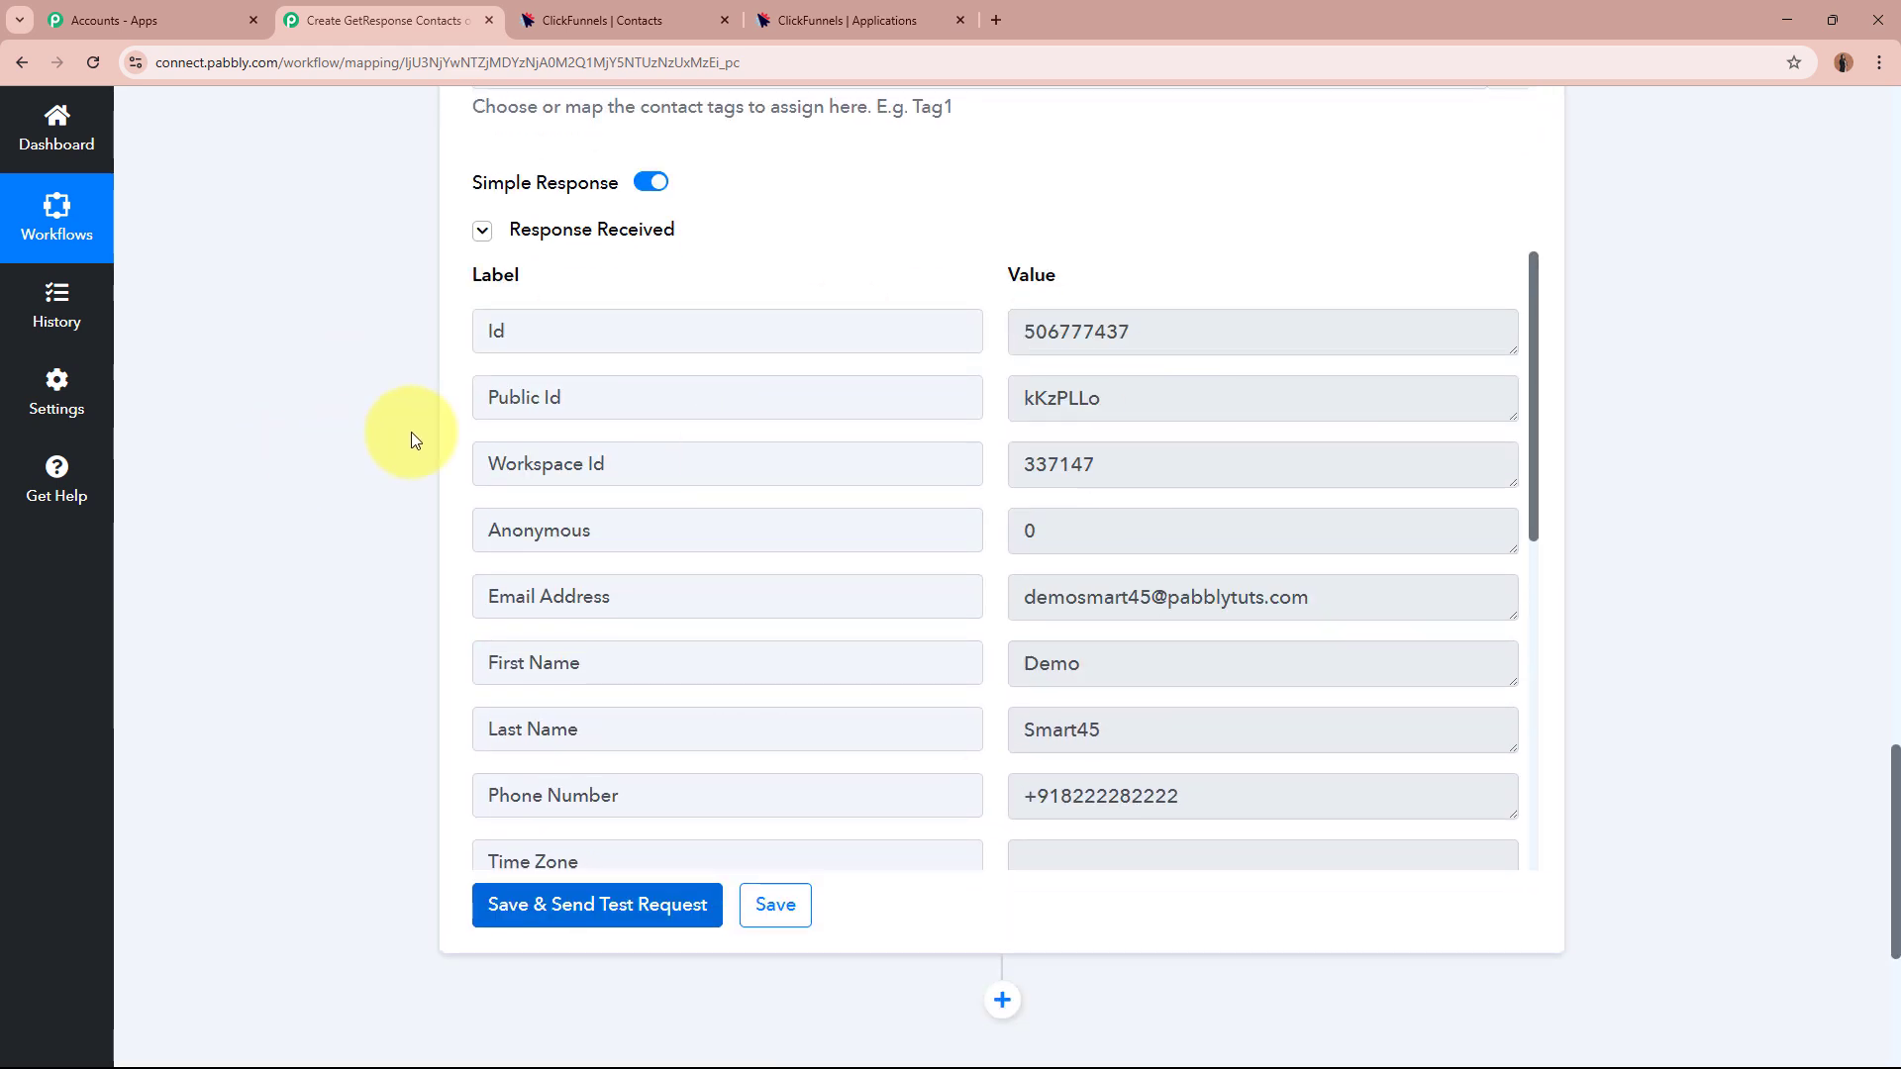
pyautogui.moveTo(1139, 330); pyautogui.dragTo(915, 329)
pyautogui.click(1667, 550)
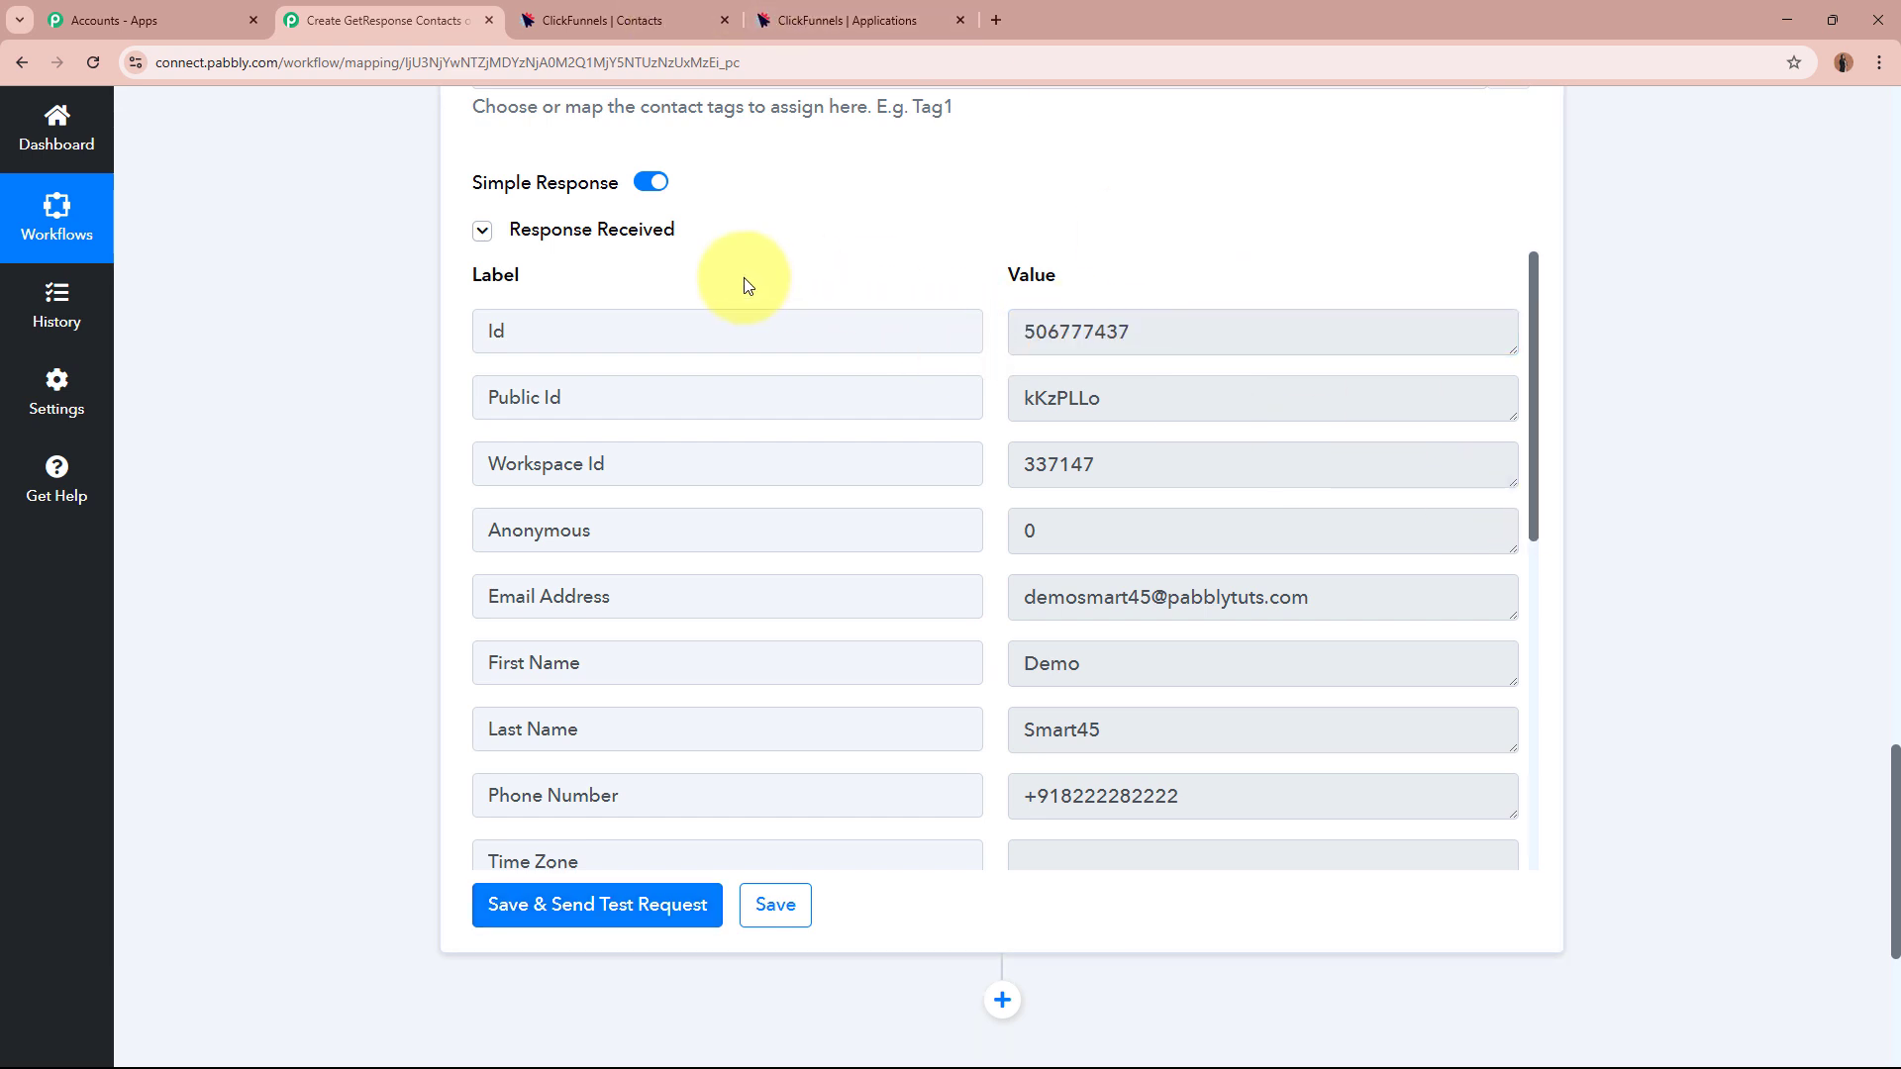
pyautogui.click(652, 8)
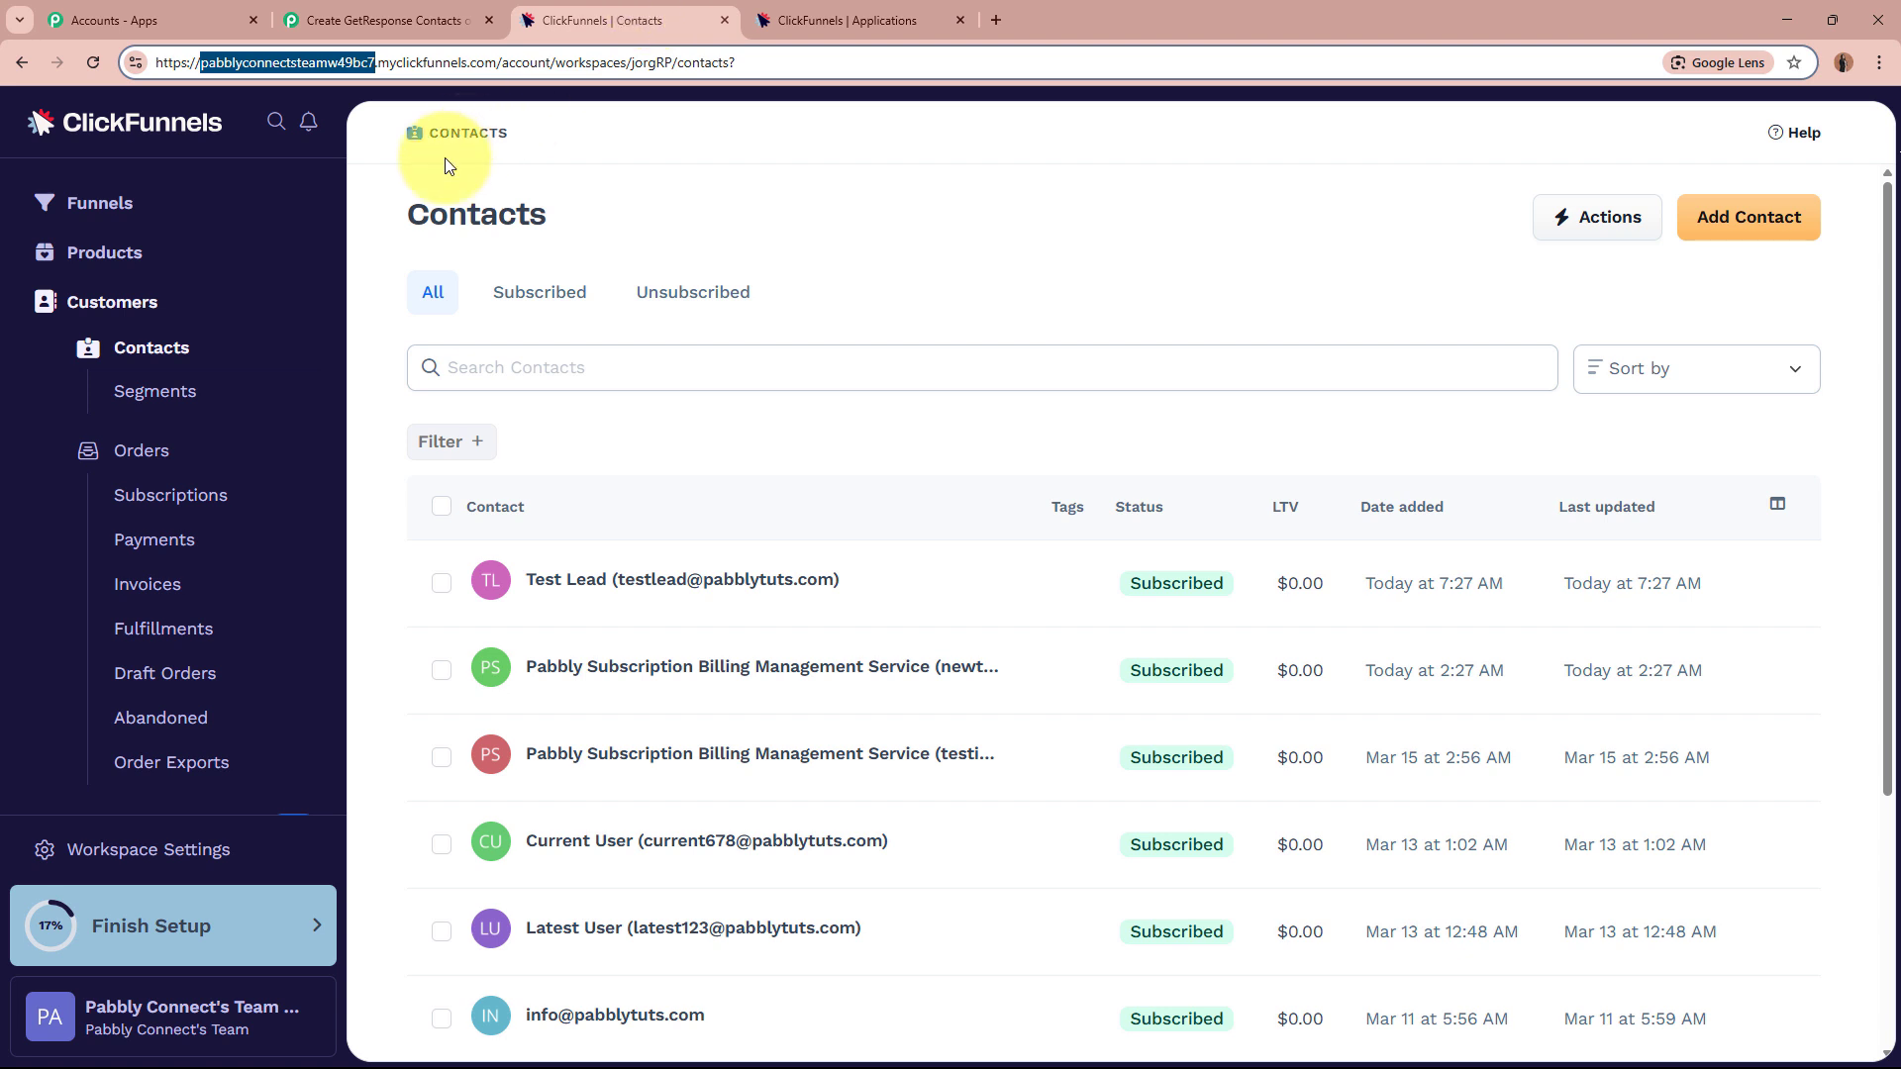
# Refresh the ClickFunnels contacts and open the new test contact to verify its email and phone.
pyautogui.click(165, 350)
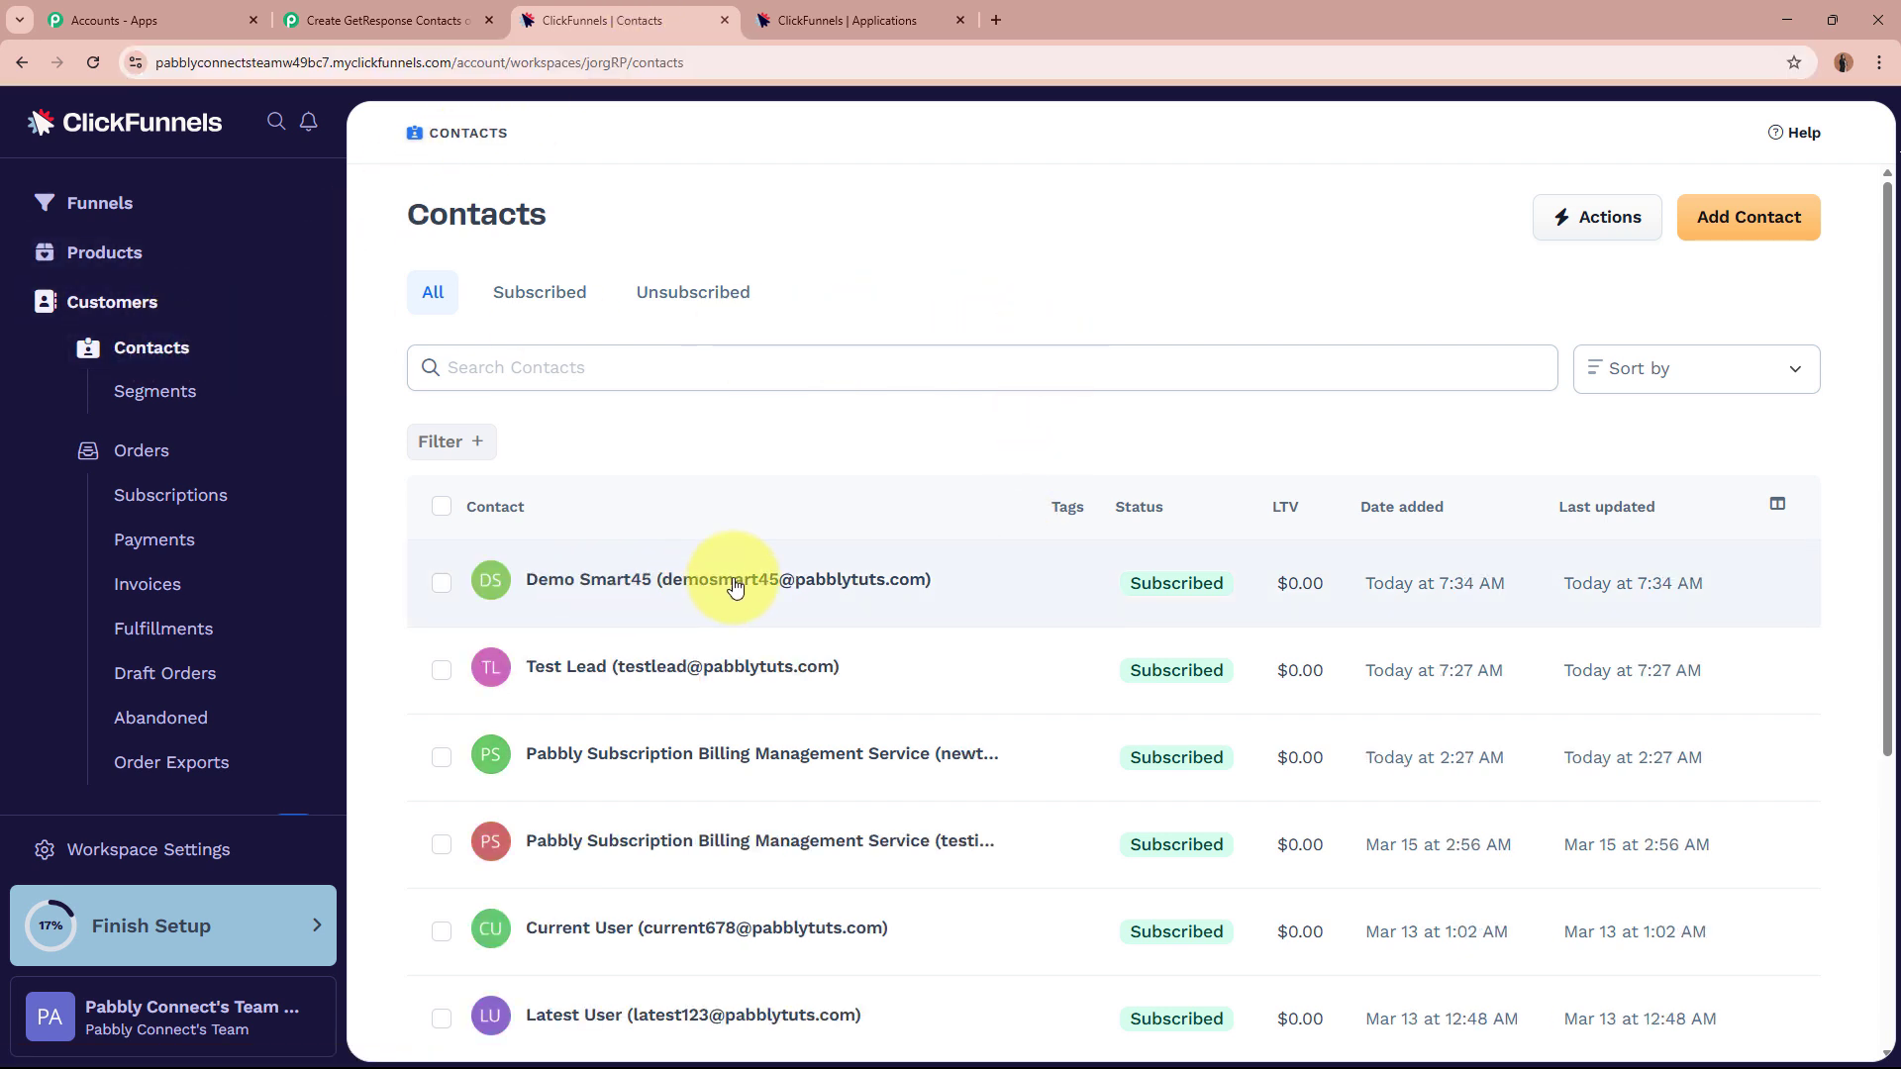
pyautogui.click(734, 588)
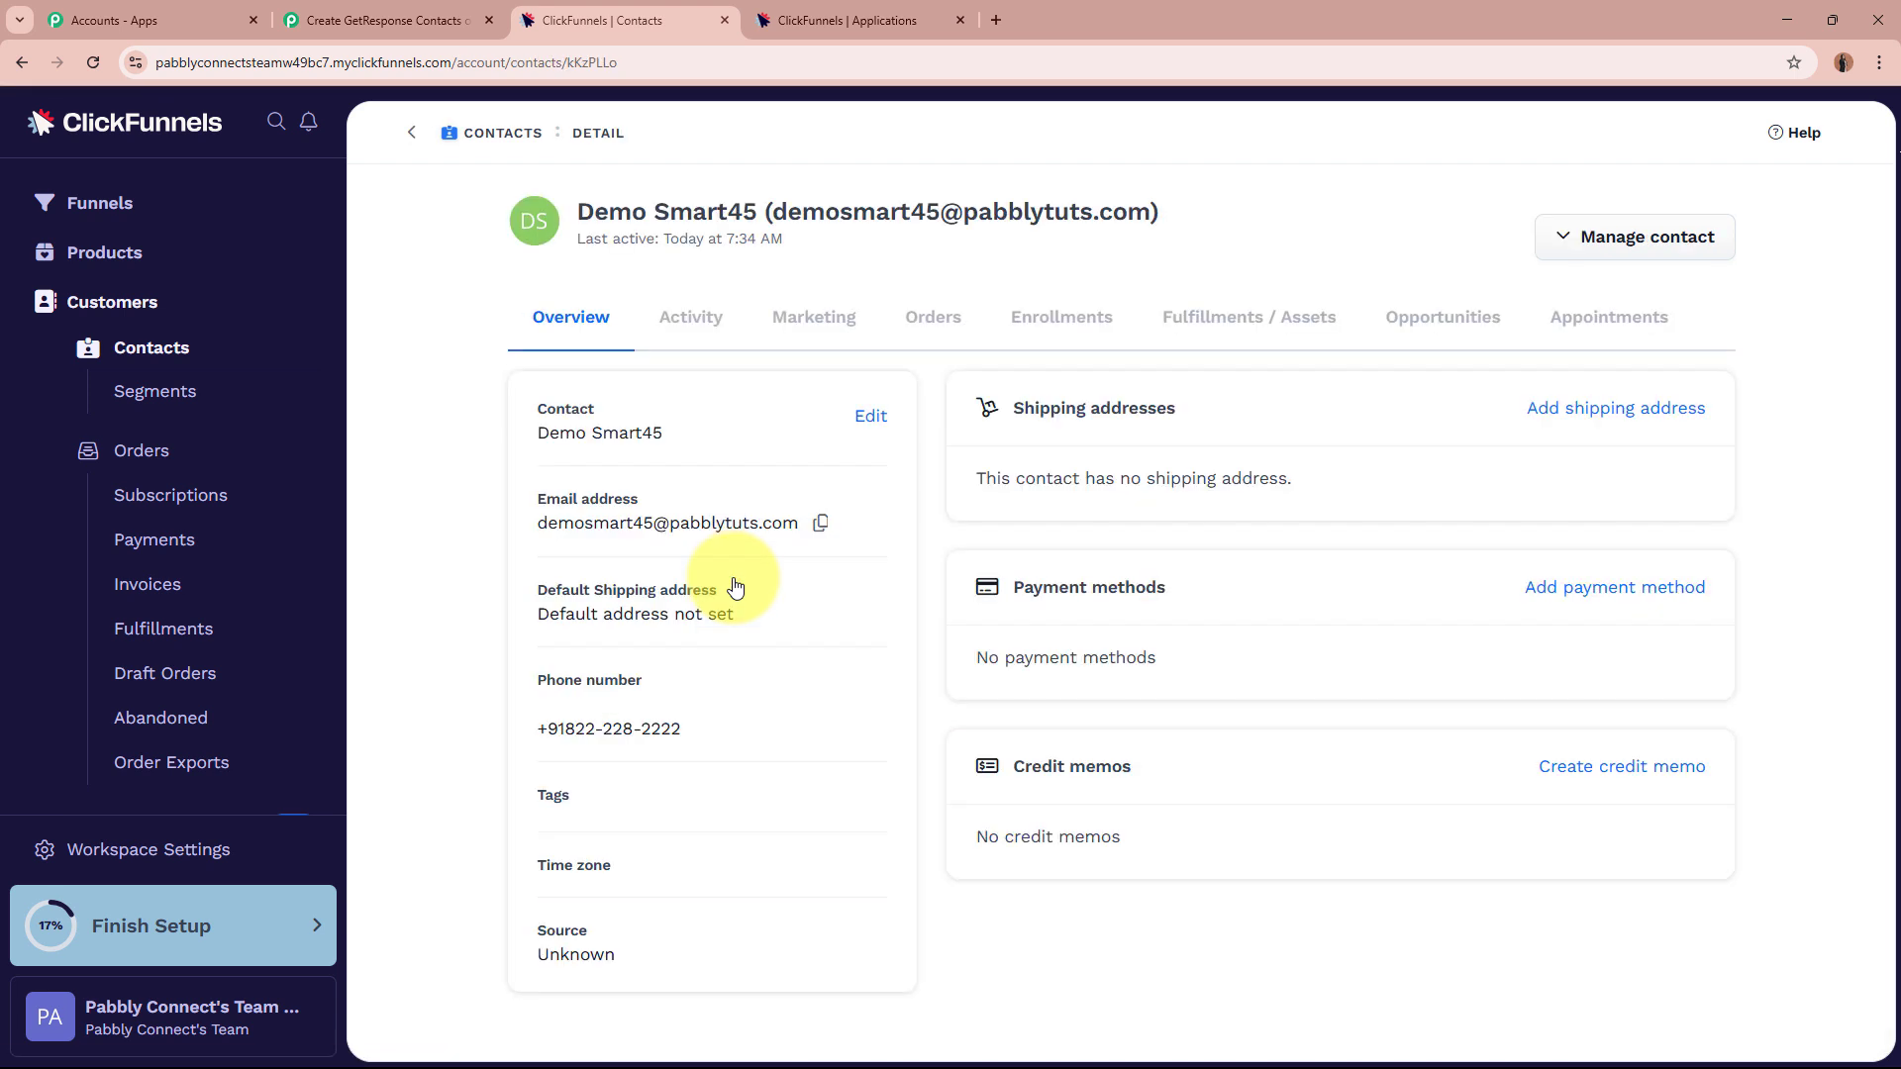
pyautogui.moveTo(581, 211); pyautogui.dragTo(1154, 213)
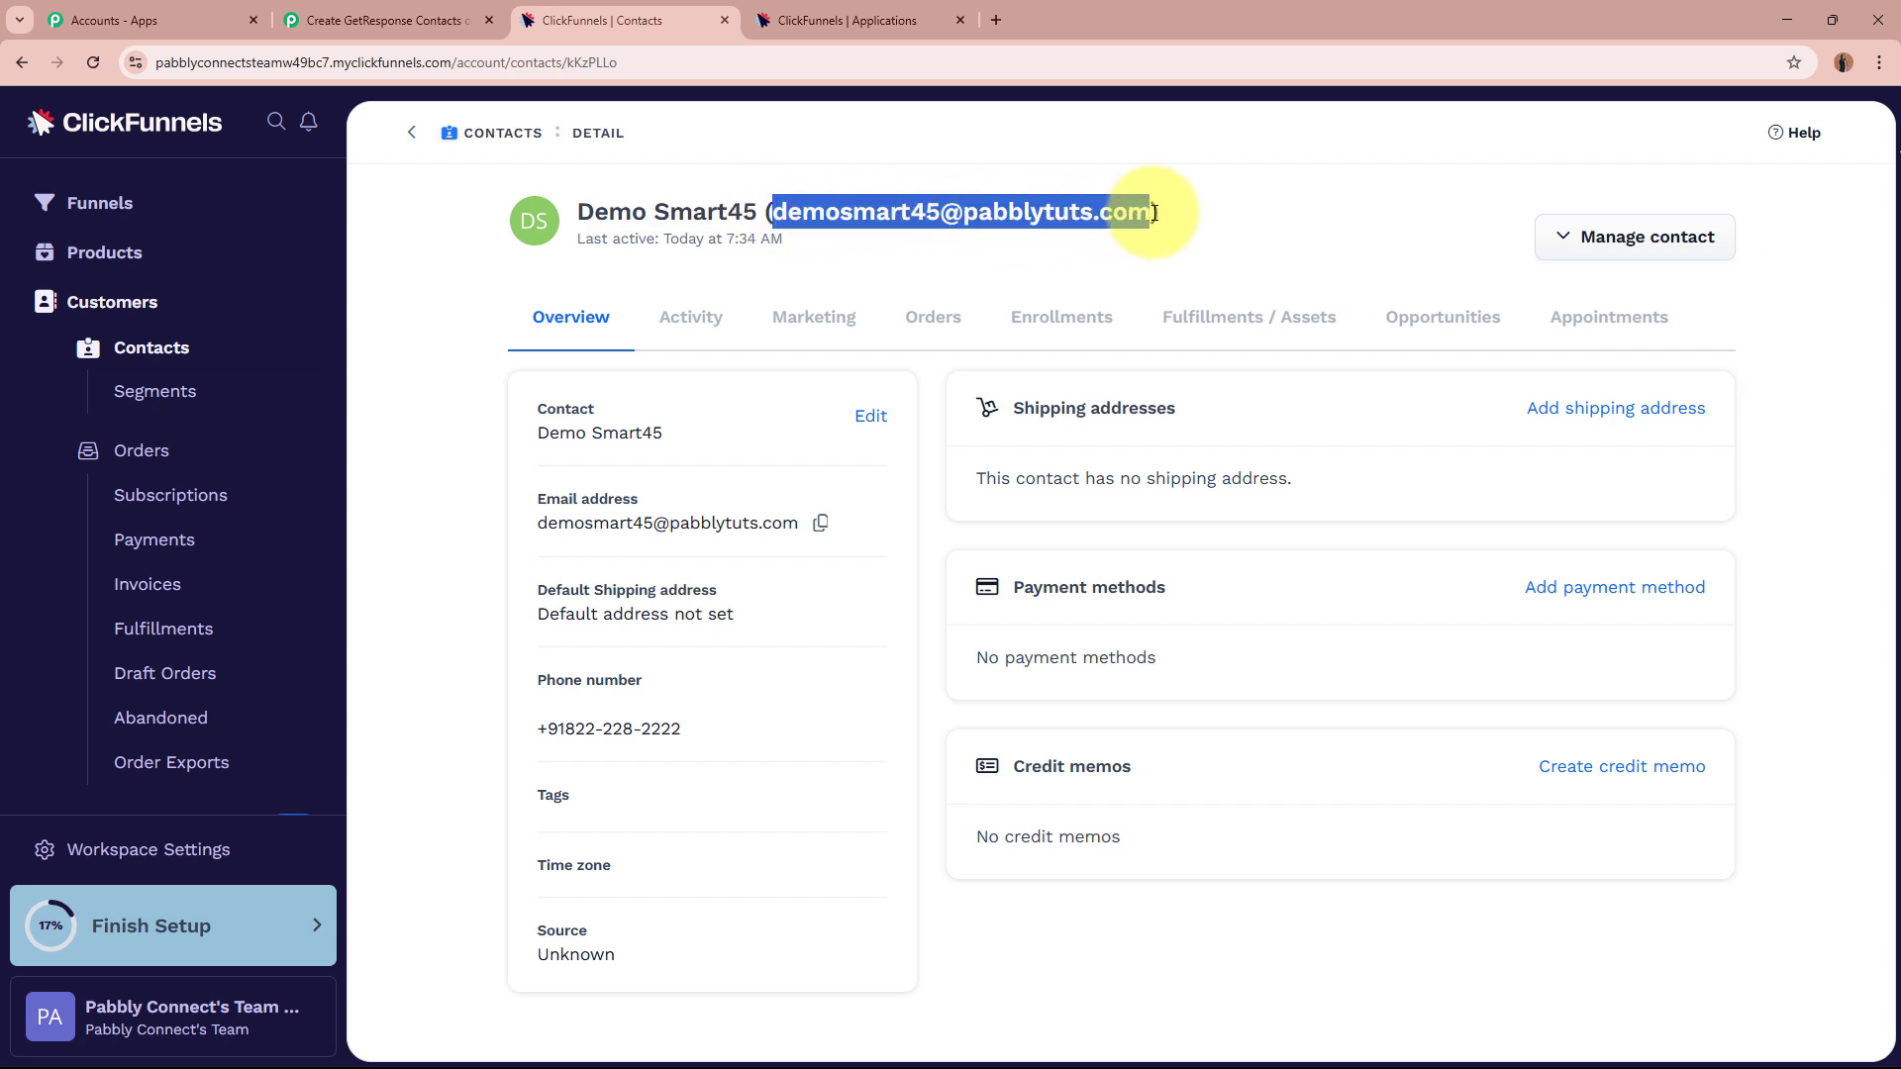
pyautogui.click(538, 722)
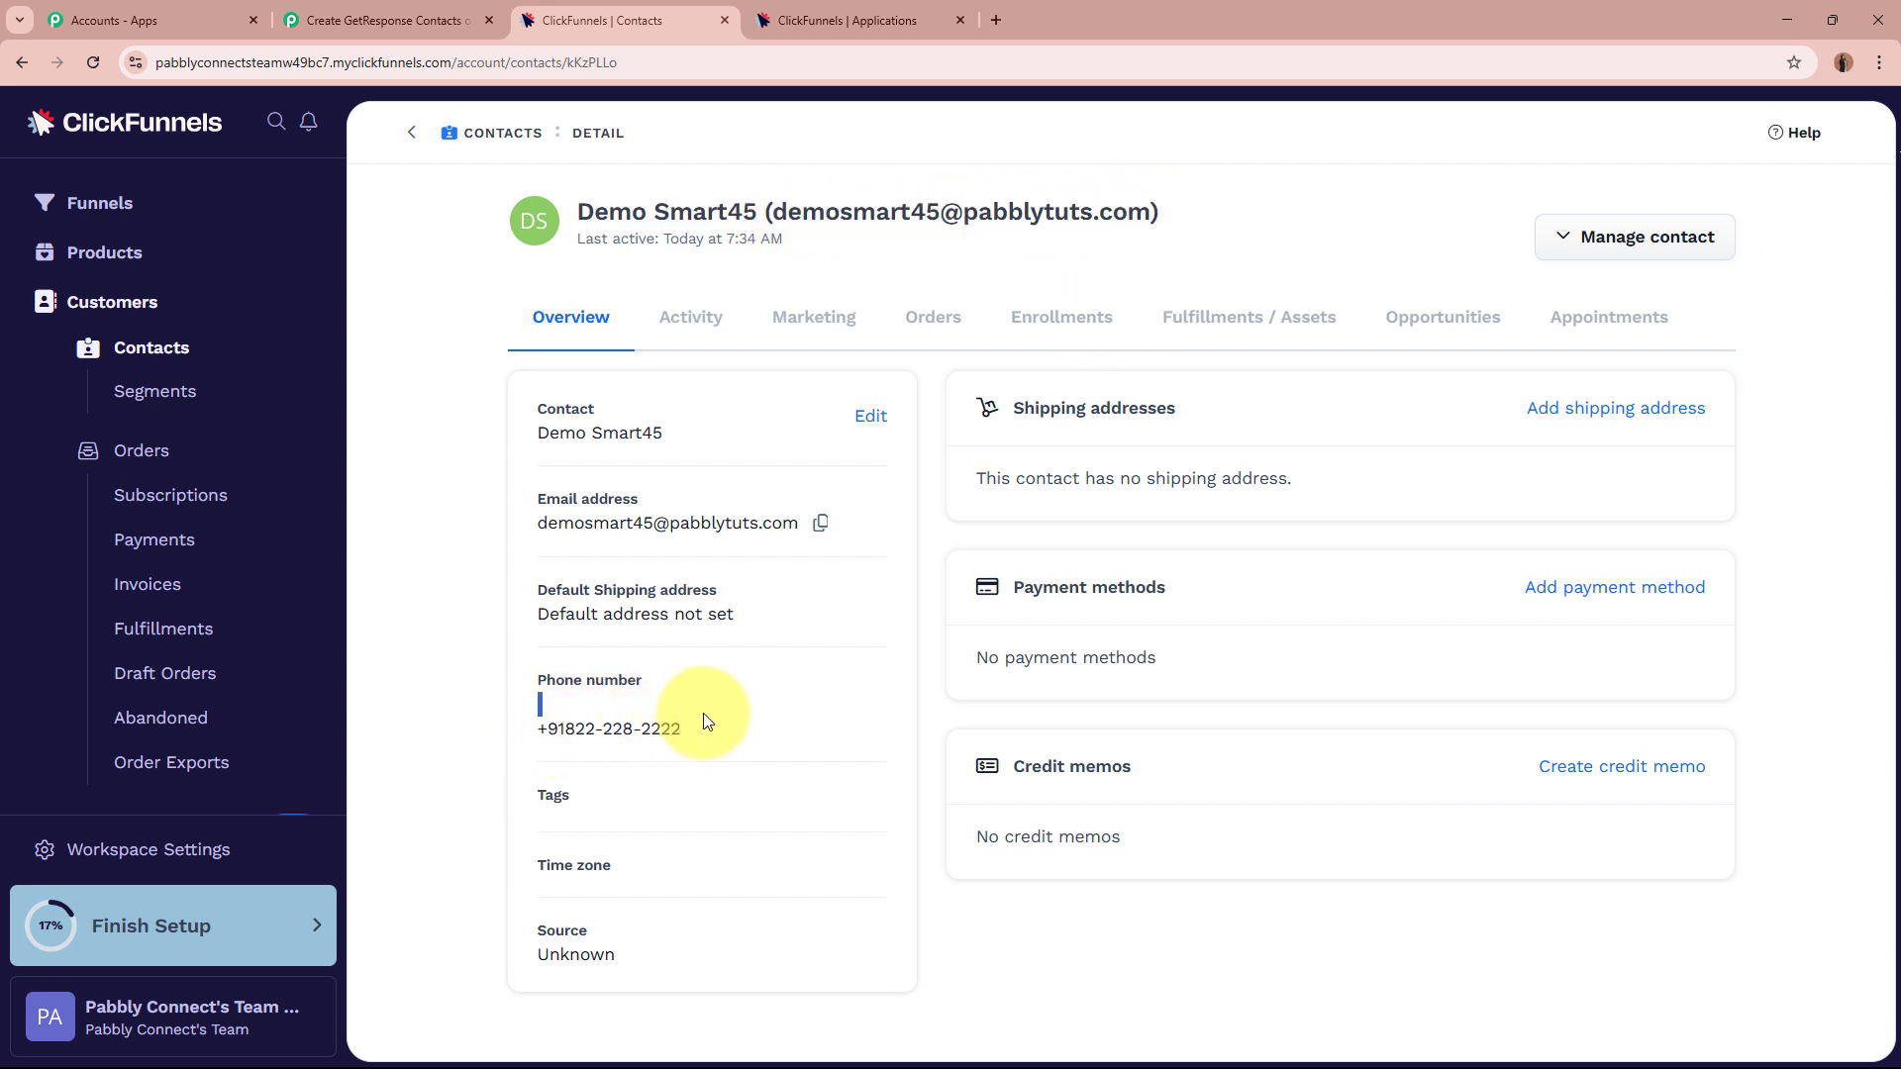
pyautogui.moveTo(705, 720); pyautogui.dragTo(703, 723)
pyautogui.click(429, 722)
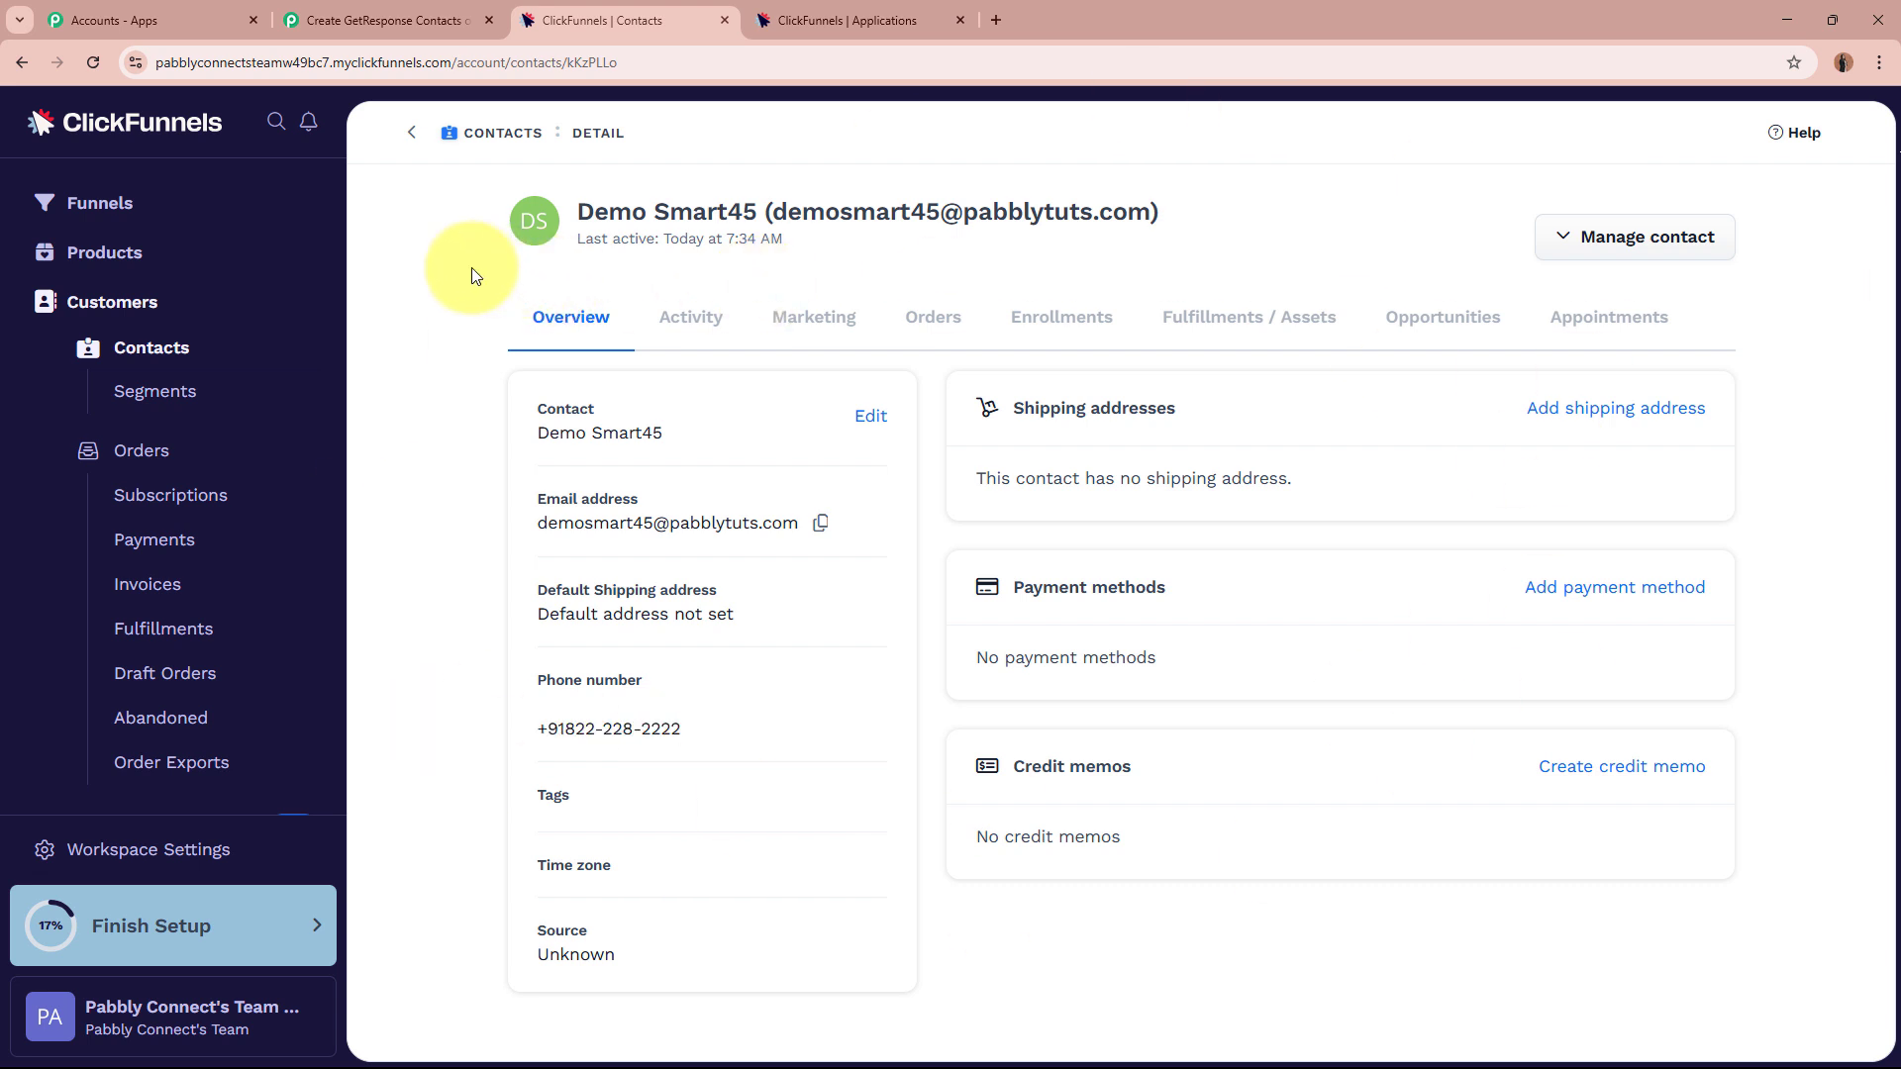
# Back in the Pabbly workflow, collapse the ClickFunnels Create Contact action.
pyautogui.click(418, 21)
pyautogui.scroll(4, 378, 550)
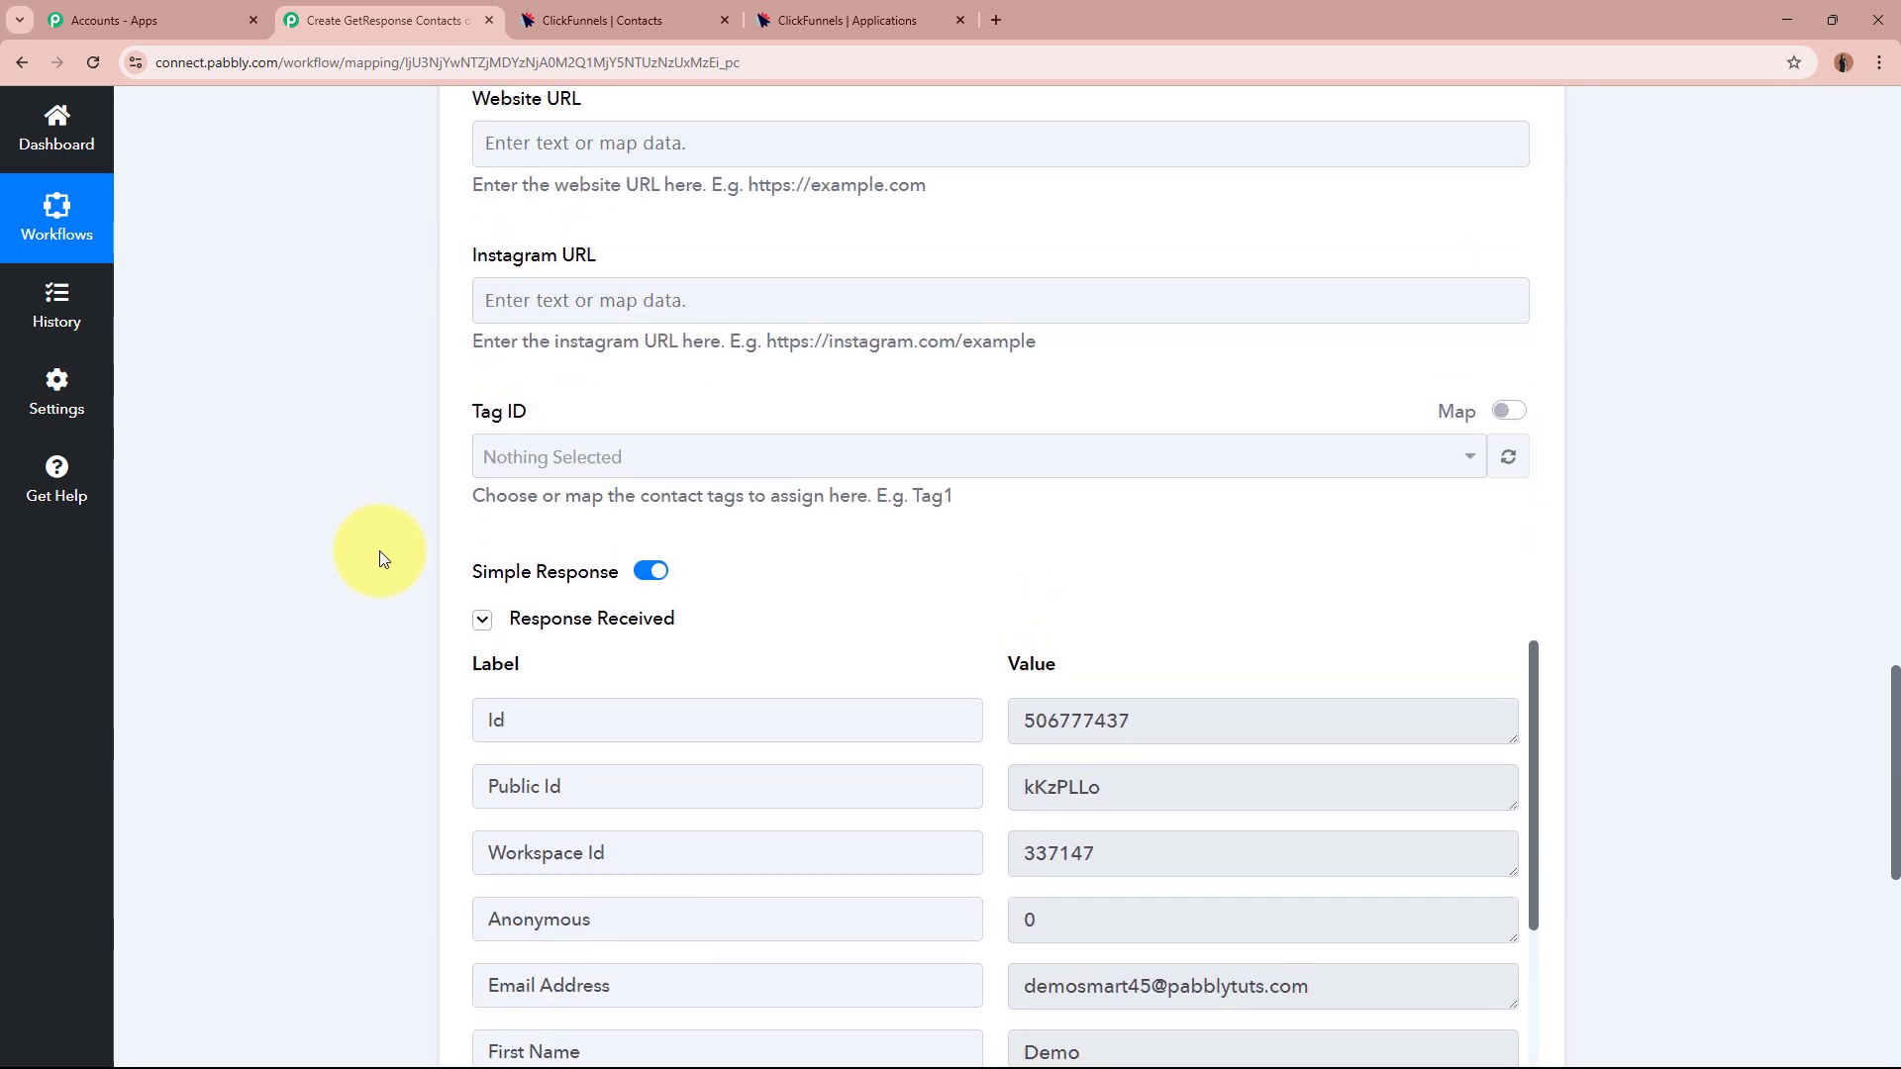
pyautogui.scroll(20, 381, 546)
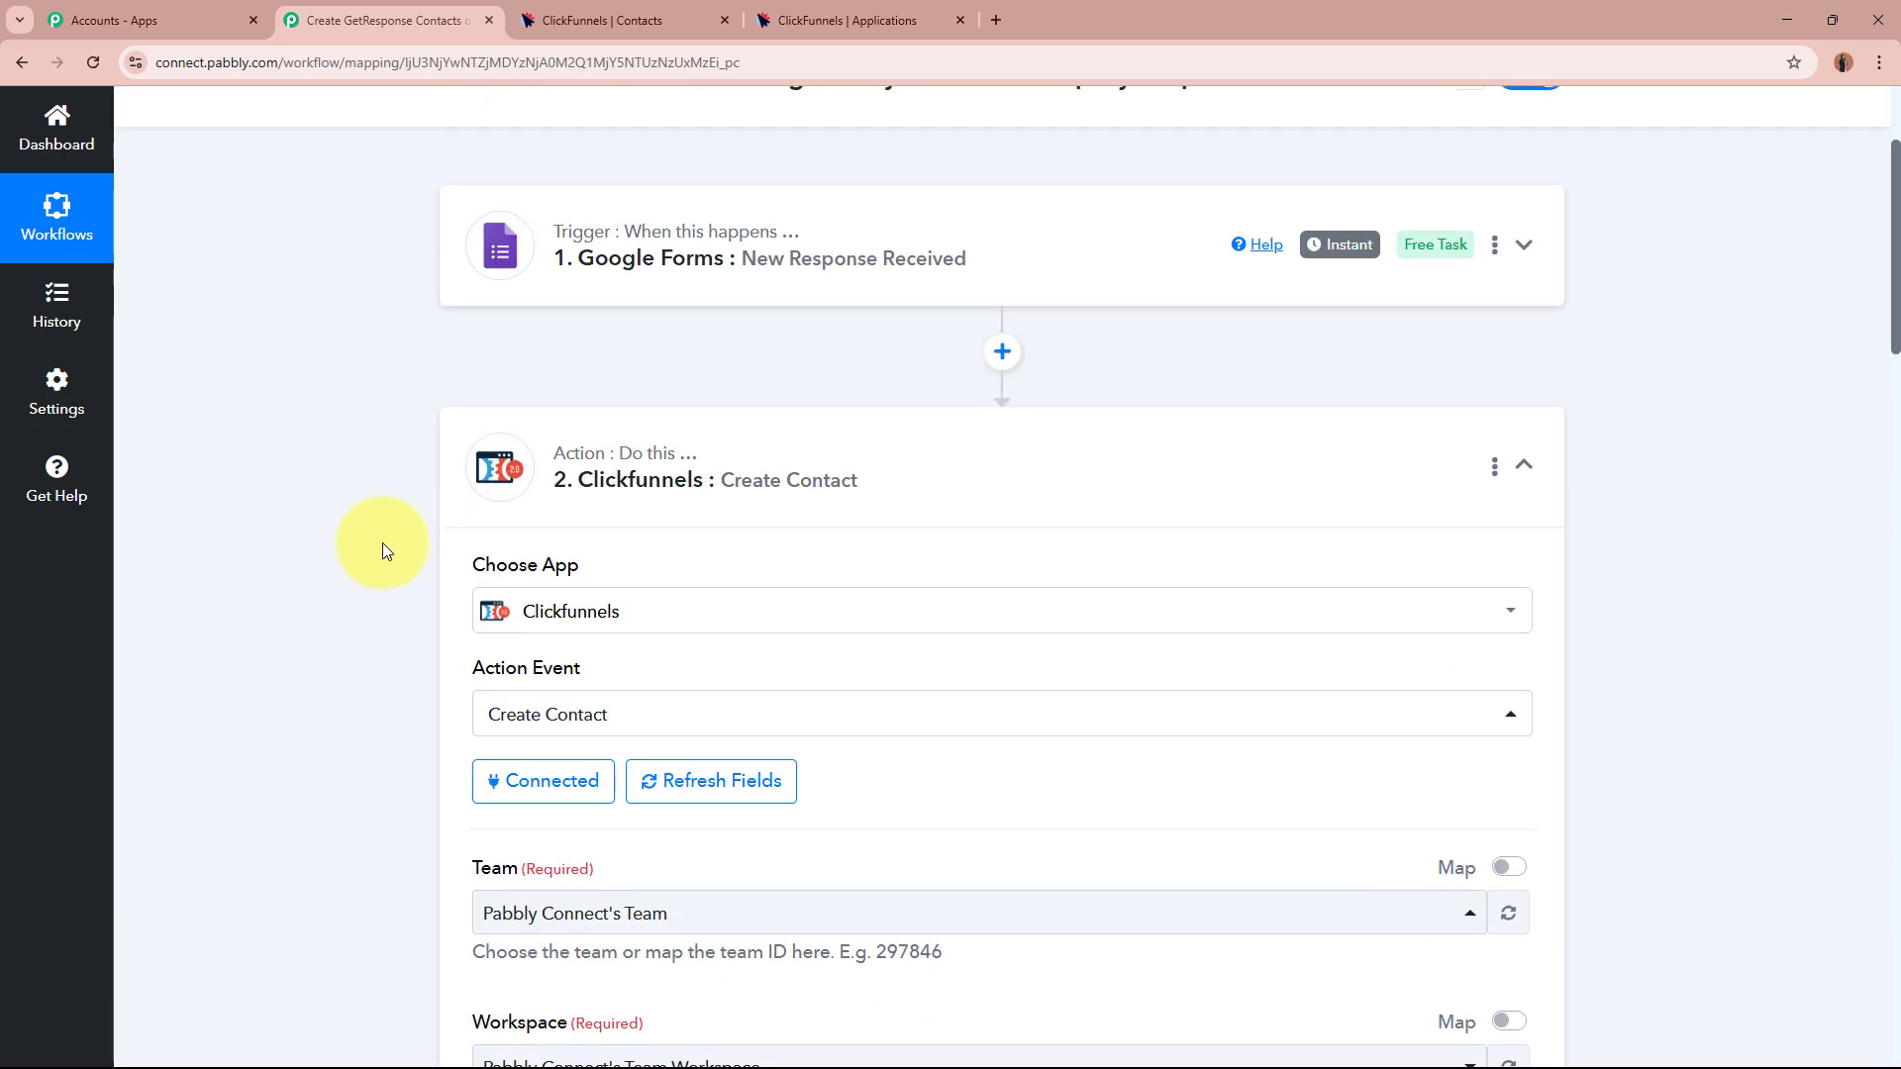
pyautogui.scroll(3, 383, 543)
pyautogui.click(1208, 705)
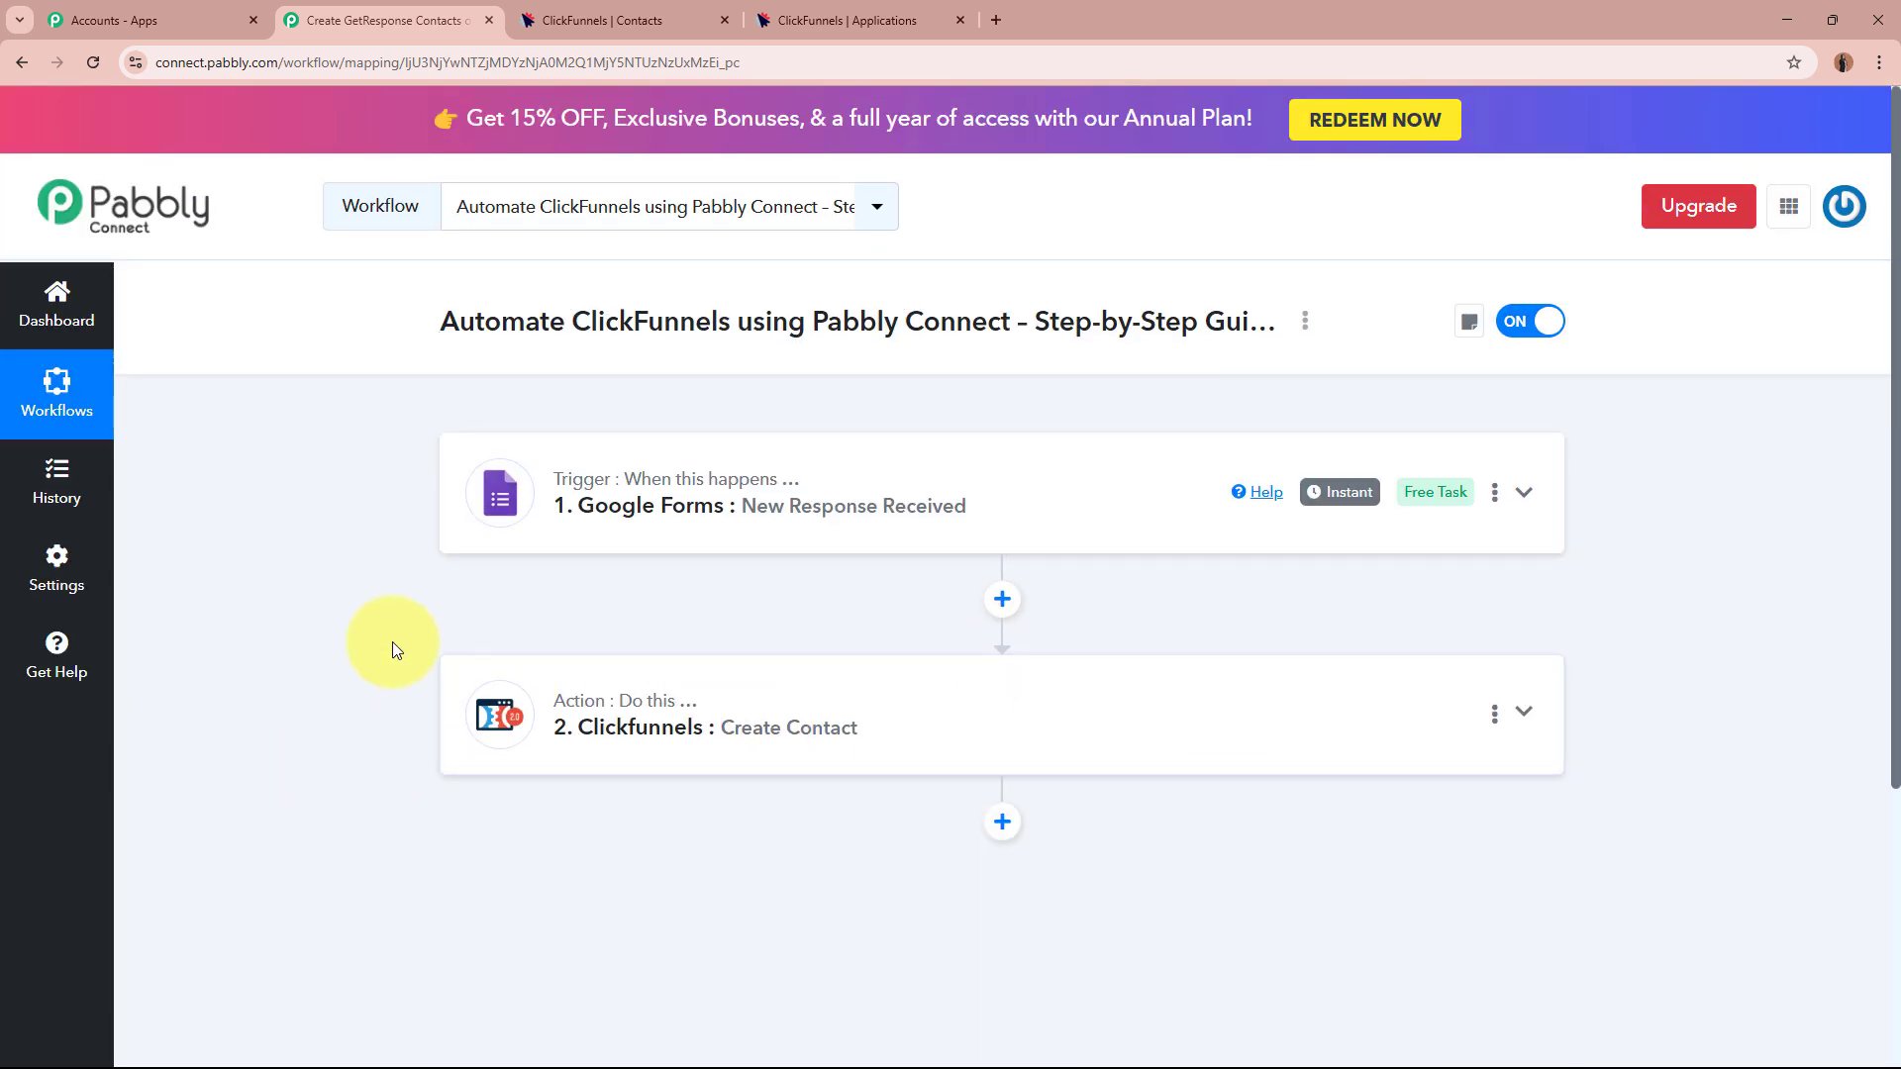